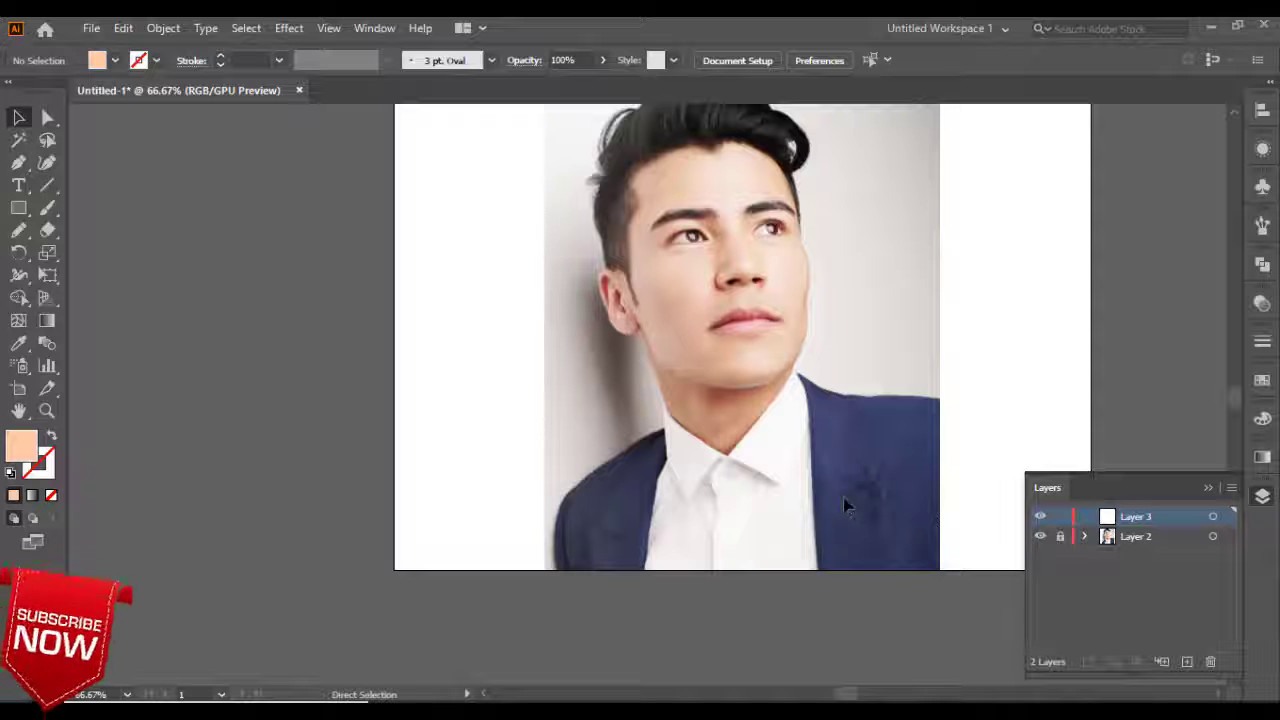
# Zoom in and trace the hair's right edge, top and left side with the Pen tool.
pyautogui.scroll(3, 843, 505)
pyautogui.scroll(3, 869, 294)
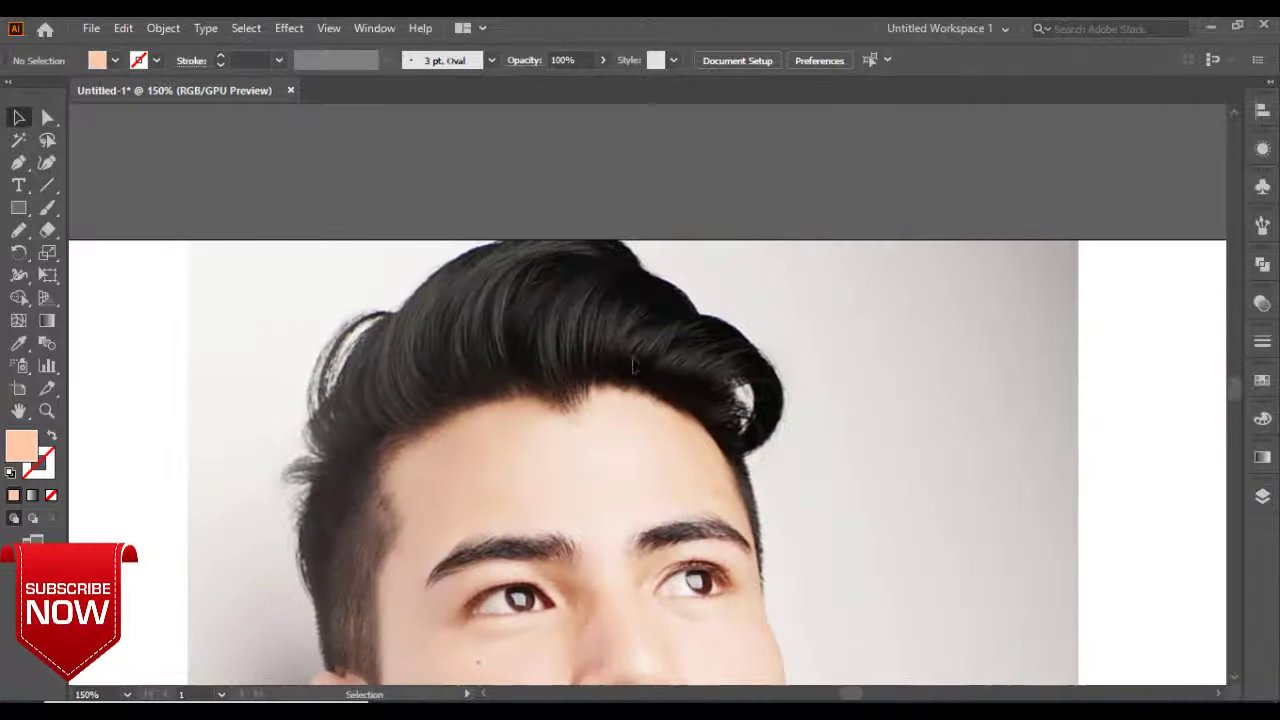
pyautogui.click(725, 460)
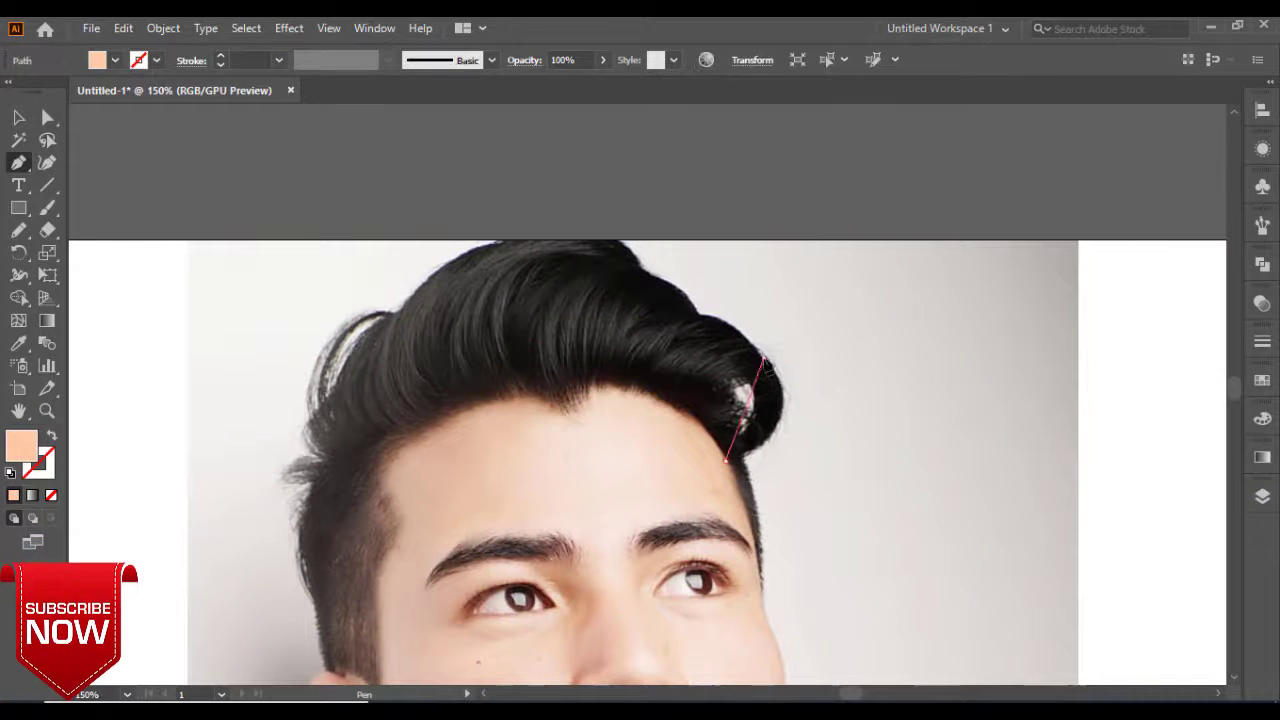
pyautogui.moveTo(764, 357); pyautogui.dragTo(826, 430)
pyautogui.moveTo(700, 313); pyautogui.dragTo(735, 313)
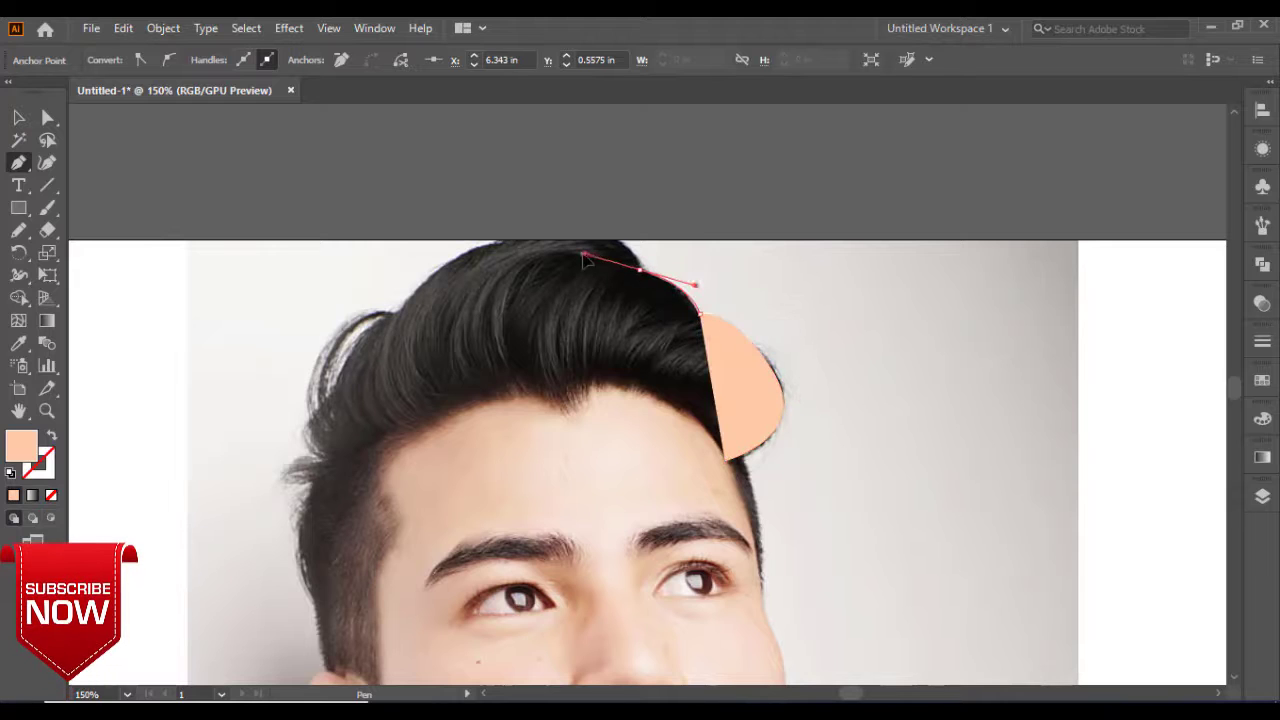
pyautogui.moveTo(587, 258); pyautogui.dragTo(587, 258)
pyautogui.click(615, 240)
pyautogui.click(500, 240)
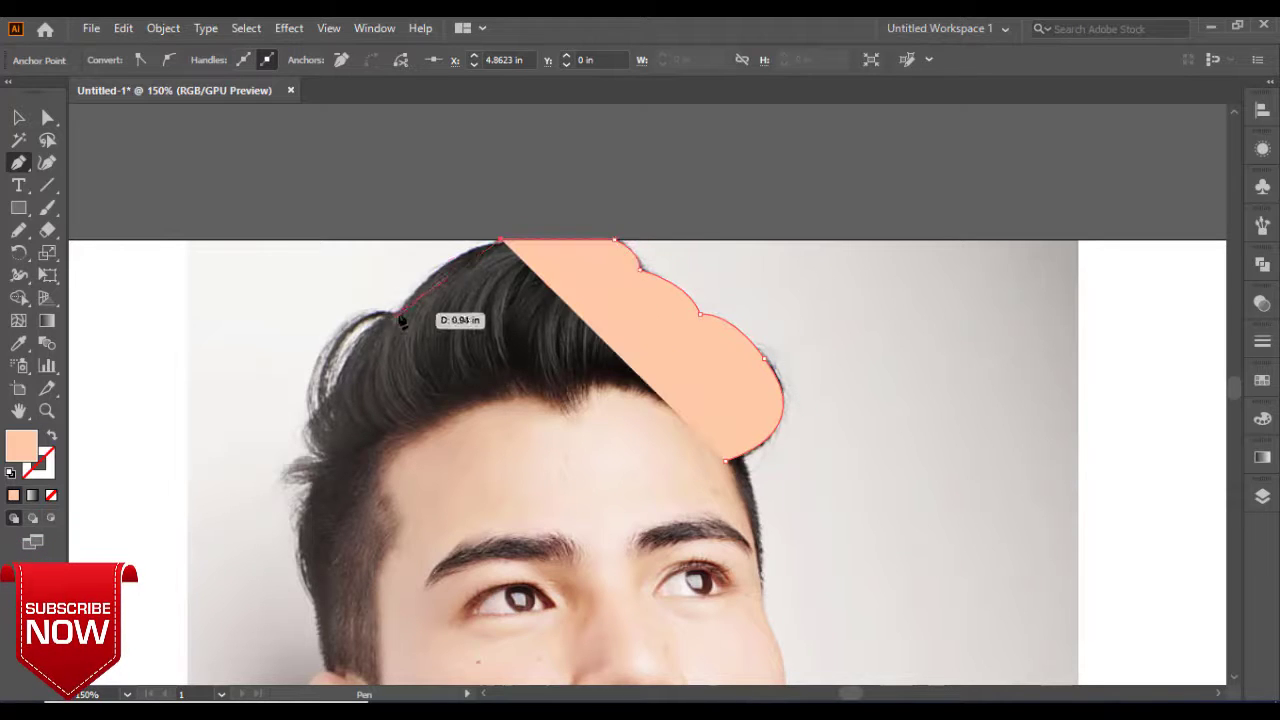
pyautogui.moveTo(398, 313); pyautogui.dragTo(365, 345)
pyautogui.moveTo(307, 420); pyautogui.dragTo(311, 553)
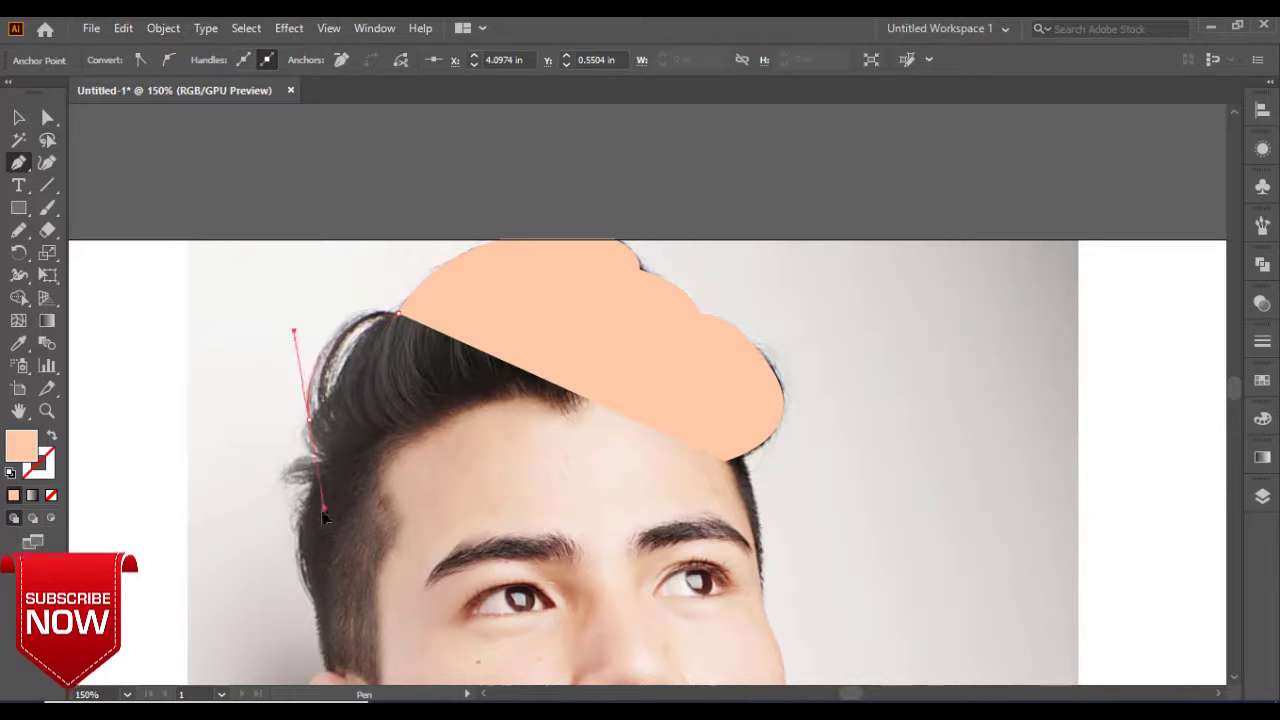
# Trace the forehead hairline and widow's peak back to the start, closing the hair path.
pyautogui.click(51, 437)
pyautogui.moveTo(325, 460); pyautogui.dragTo(368, 481)
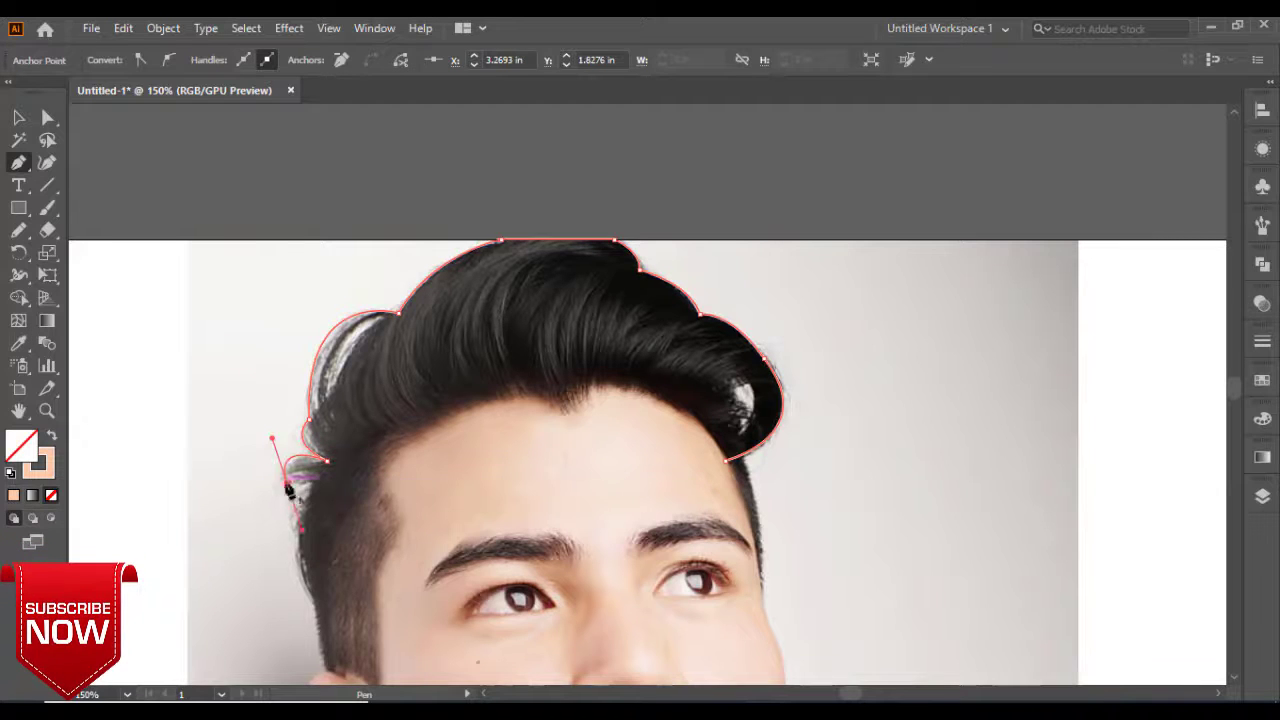
pyautogui.moveTo(314, 595)
pyautogui.mouseDown()
pyautogui.moveTo(352, 655)
pyautogui.moveTo(350, 527)
pyautogui.moveTo(343, 543)
pyautogui.mouseUp()
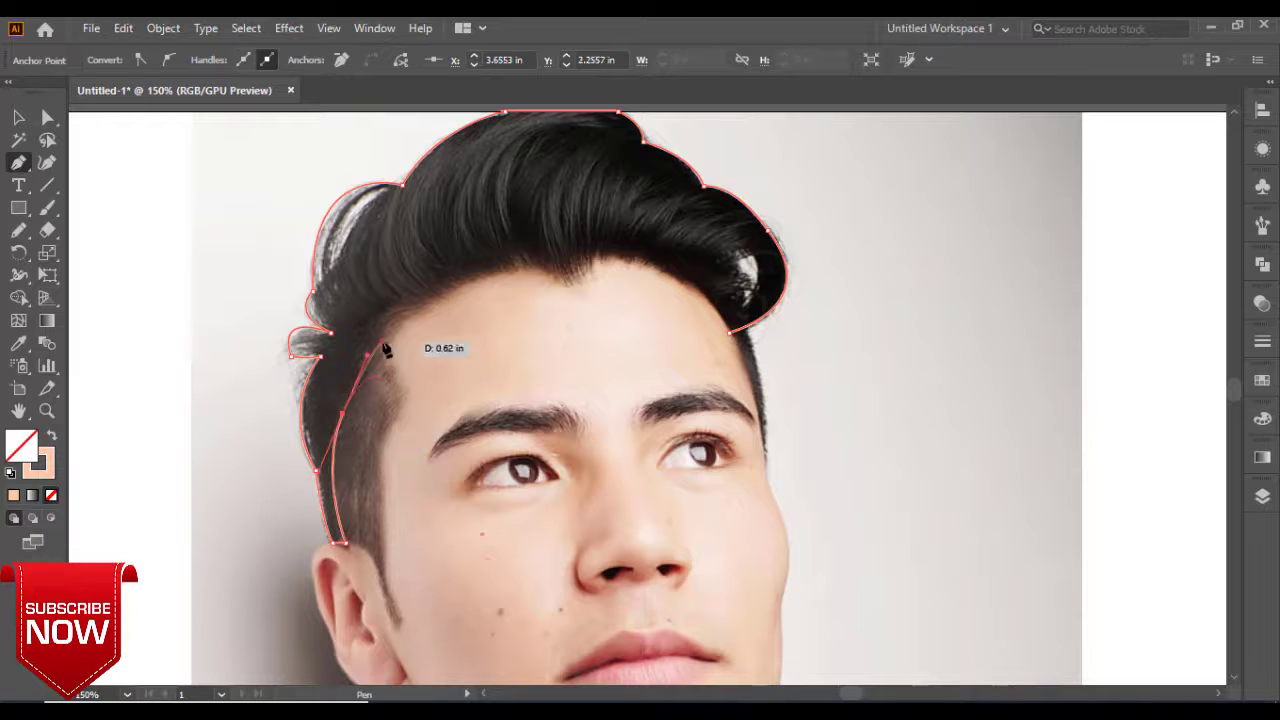
pyautogui.moveTo(382, 342); pyautogui.dragTo(432, 308)
pyautogui.click(575, 283)
pyautogui.click(597, 253)
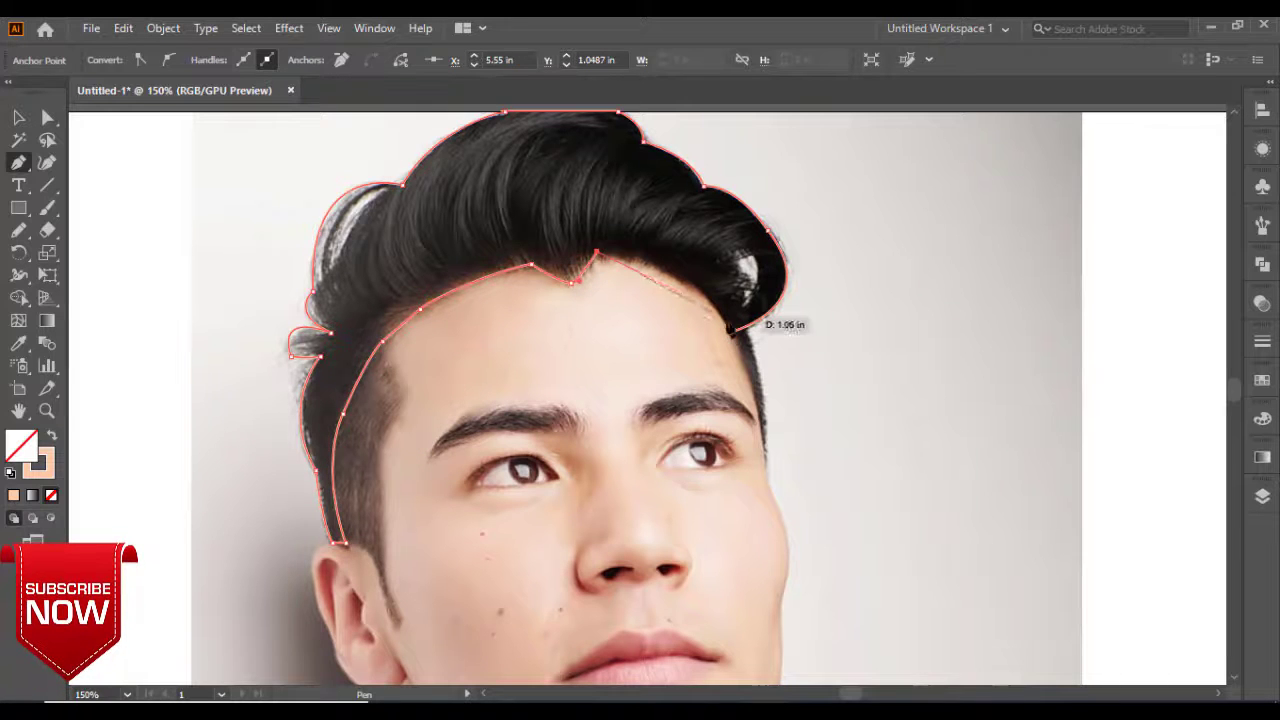
pyautogui.moveTo(700, 270); pyautogui.dragTo(766, 323)
pyautogui.moveTo(760, 400); pyautogui.dragTo(828, 440)
# Fill the closed hair shape solid black and deselect it.
pyautogui.click(18, 343)
pyautogui.click(437, 266)
pyautogui.press('v')
pyautogui.click(808, 448)
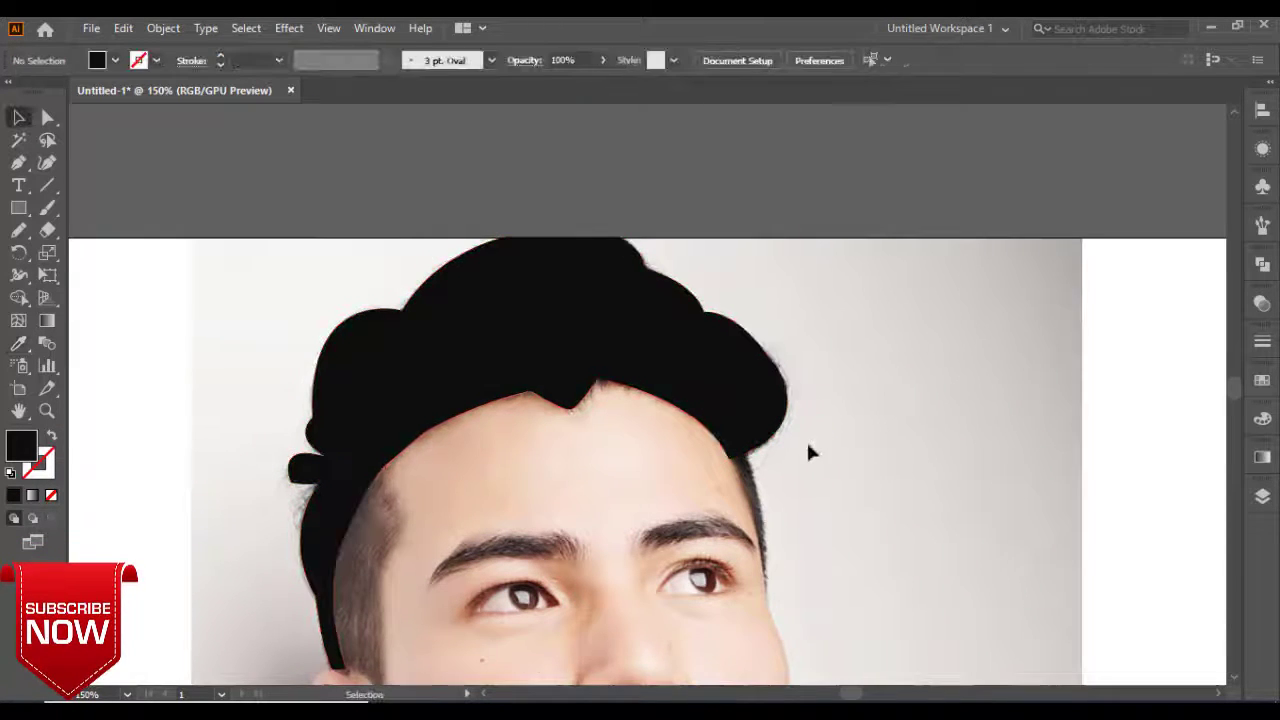
pyautogui.moveTo(680, 534); pyautogui.dragTo(675, 454)
# Switch to the Paintbrush with the 5 pt Round brush.
pyautogui.press('b')
pyautogui.scroll(2, 457, 394)
pyautogui.scroll(3, 534, 500)
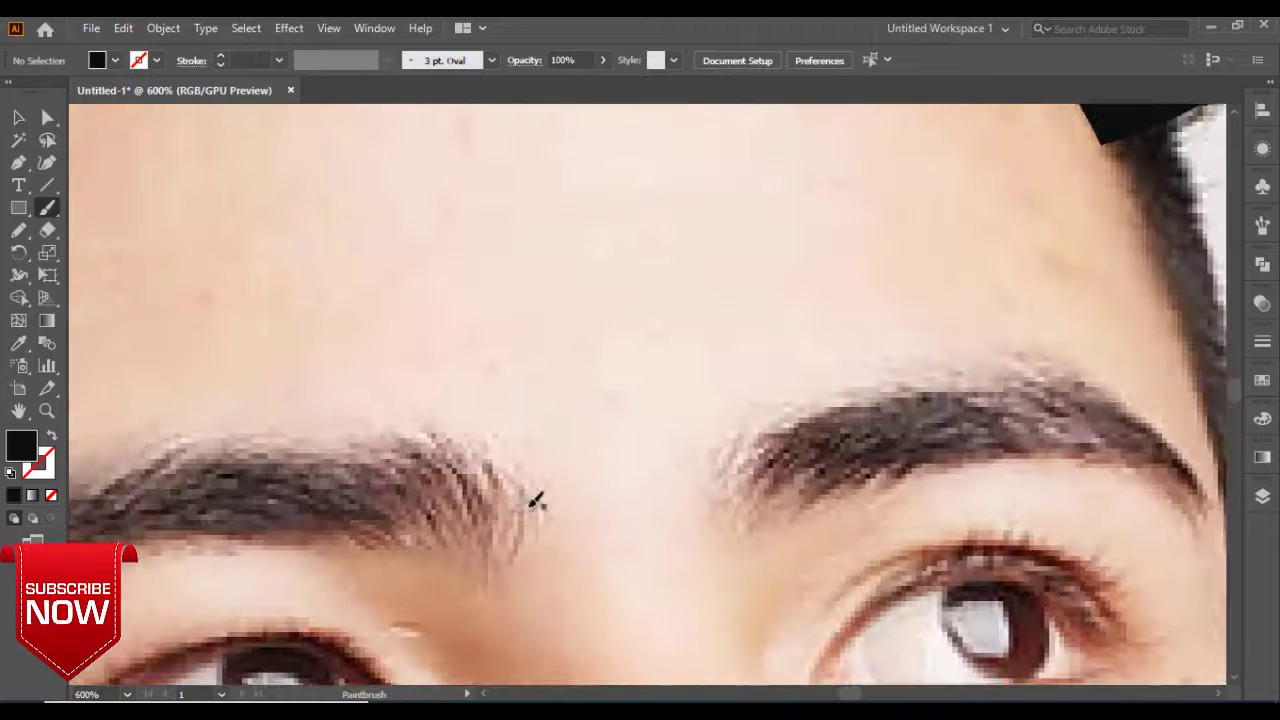
pyautogui.click(491, 60)
pyautogui.click(316, 112)
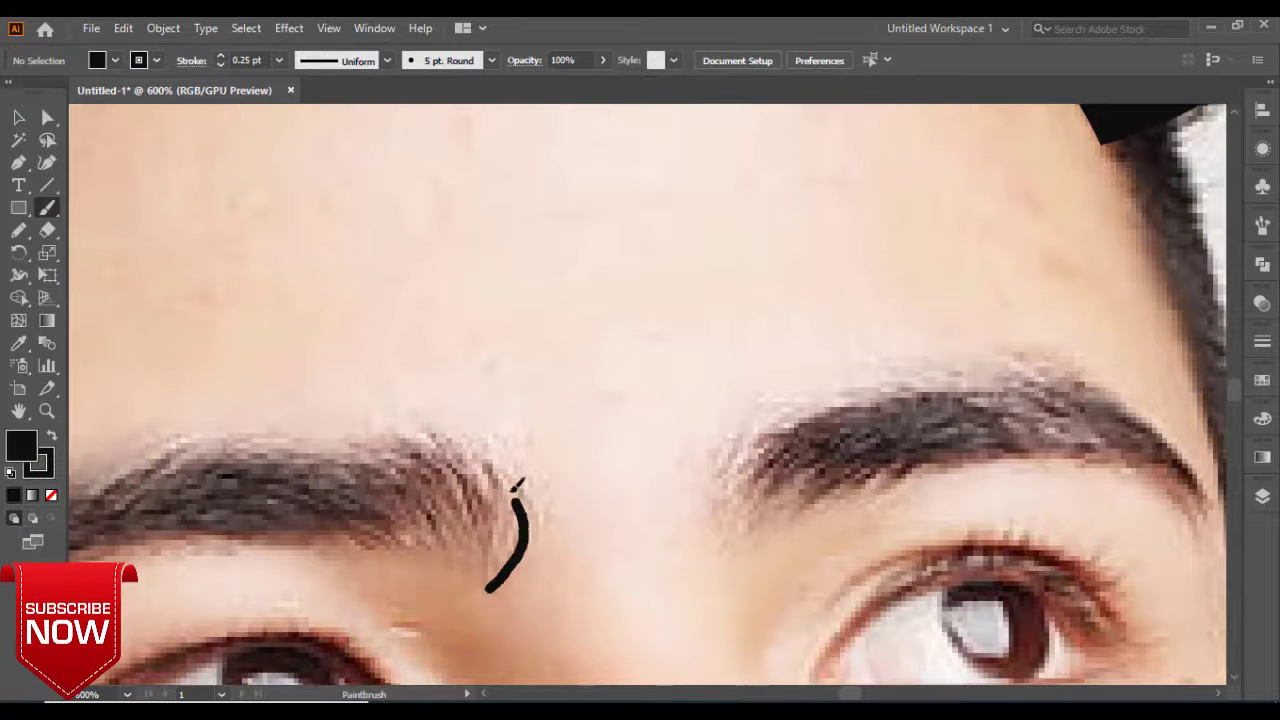
# Sketch jagged brush strokes for the left and right eyebrows.
pyautogui.moveTo(518, 484); pyautogui.dragTo(478, 448)
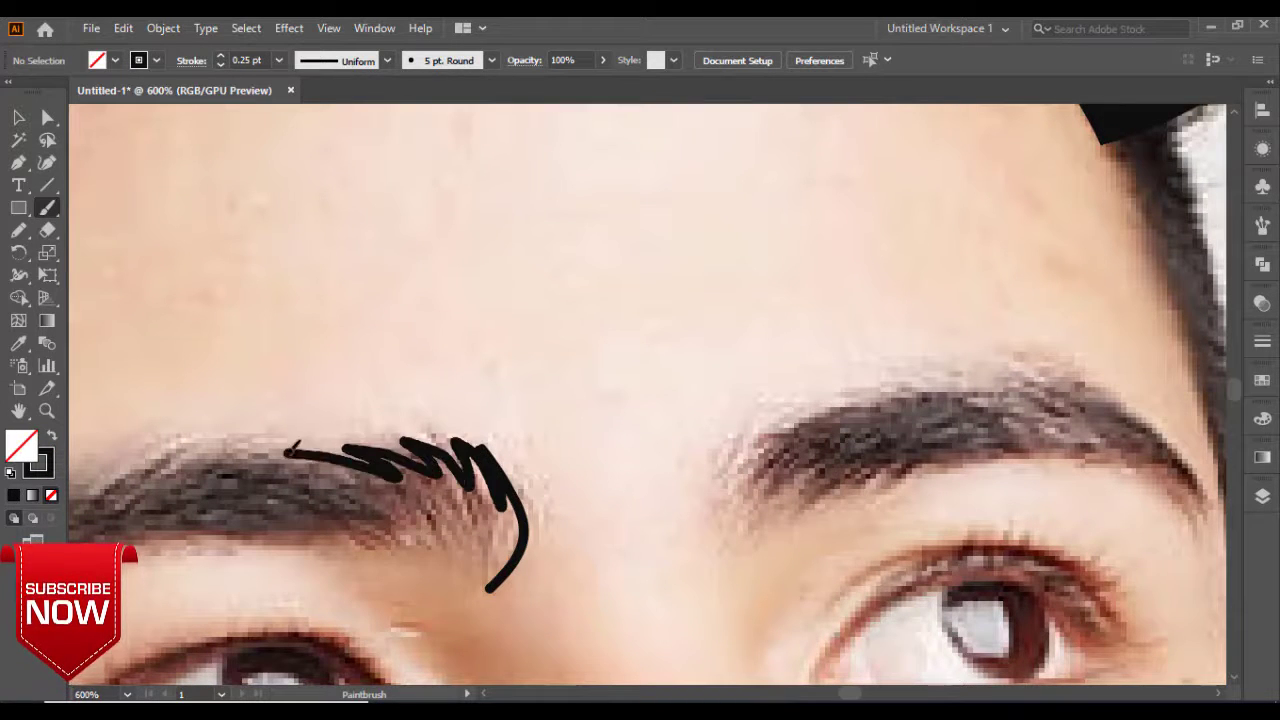
pyautogui.moveTo(220, 477); pyautogui.dragTo(563, 405)
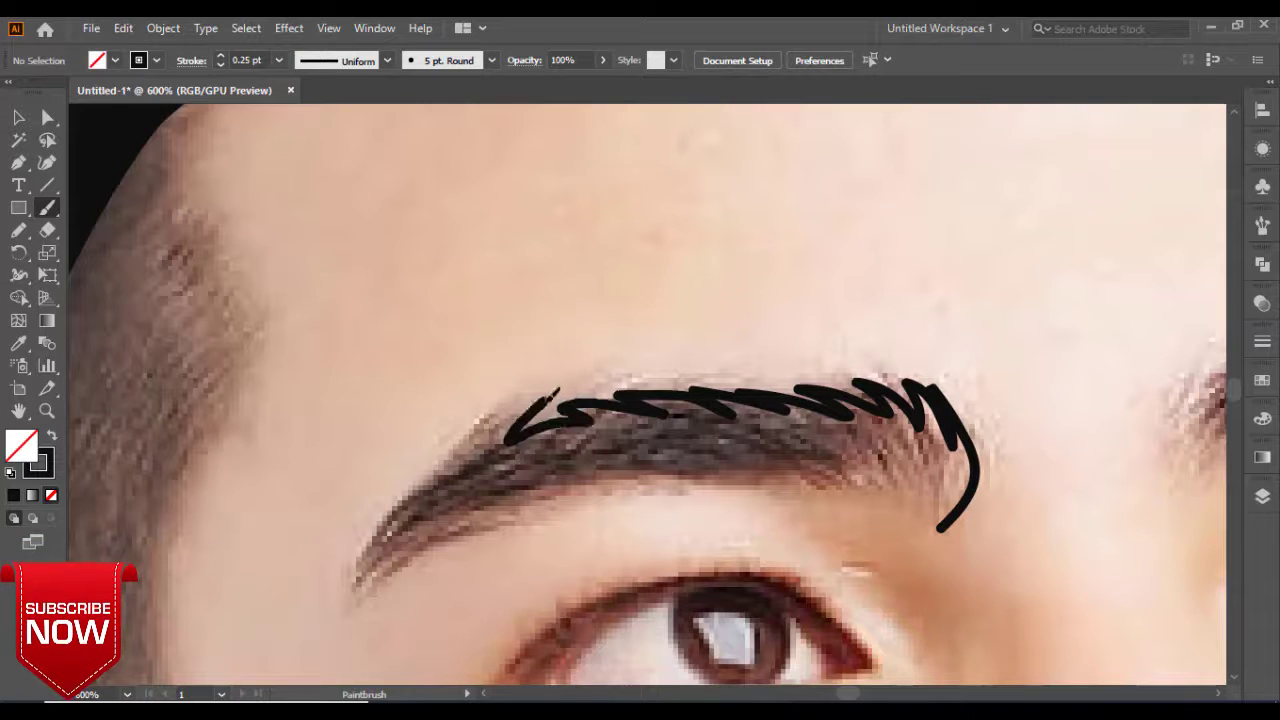
pyautogui.moveTo(390, 530)
pyautogui.mouseDown()
pyautogui.moveTo(677, 486)
pyautogui.moveTo(950, 520)
pyautogui.mouseUp()
pyautogui.hscroll(10, 903, 553)
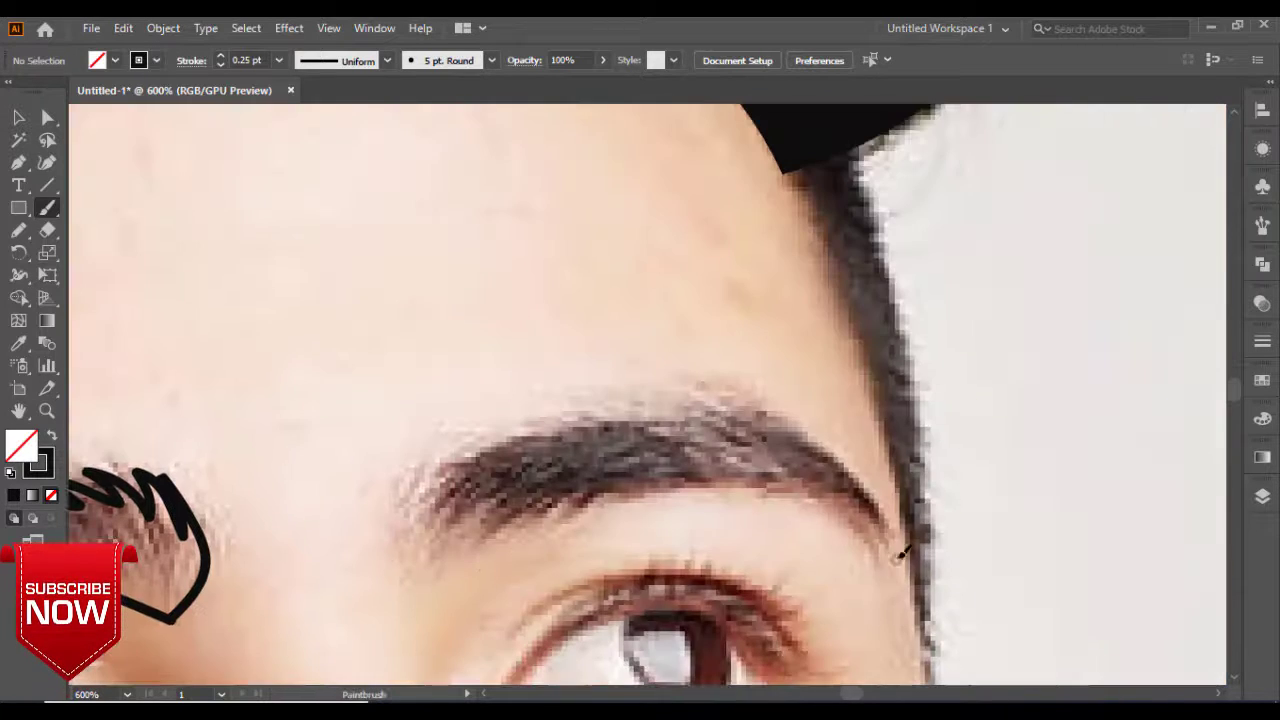
pyautogui.moveTo(595, 424); pyautogui.dragTo(397, 514)
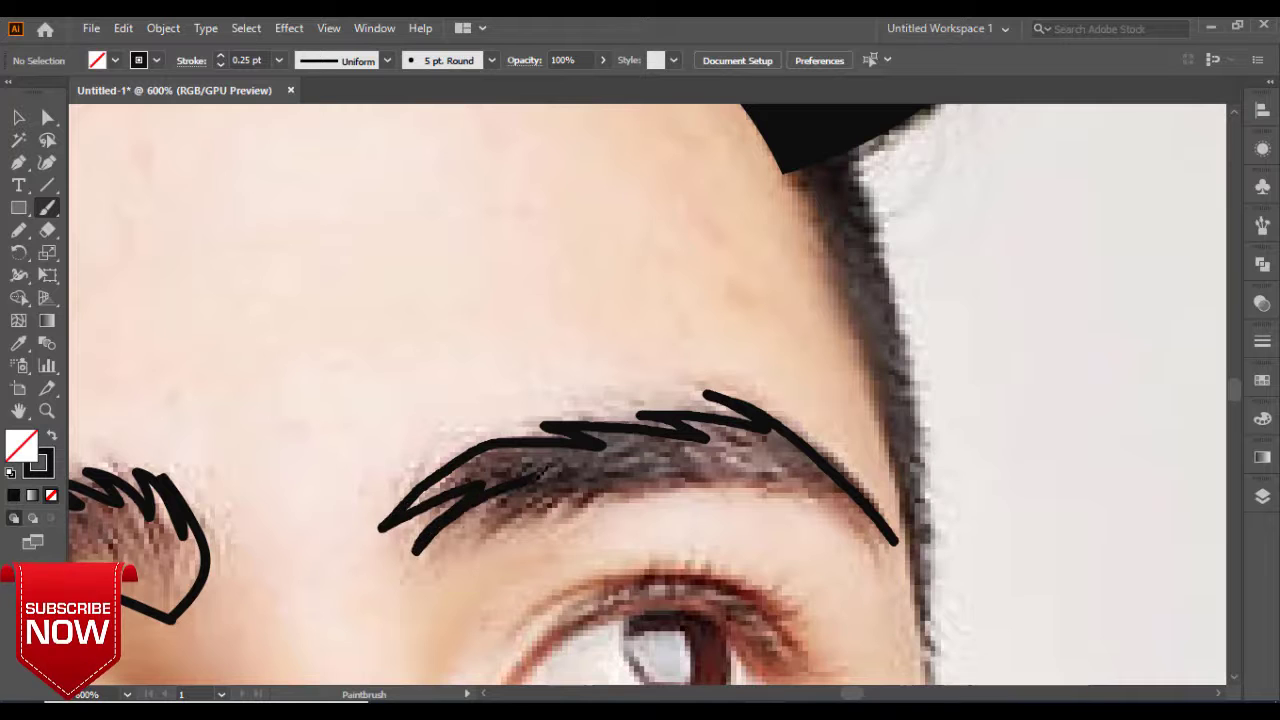
pyautogui.moveTo(598, 496)
pyautogui.mouseDown()
pyautogui.moveTo(785, 490)
pyautogui.moveTo(900, 555)
pyautogui.mouseUp()
# Select all the eyebrow strokes and thicken them, then clear the selection.
pyautogui.press('v')
pyautogui.moveTo(706, 329); pyautogui.dragTo(914, 409)
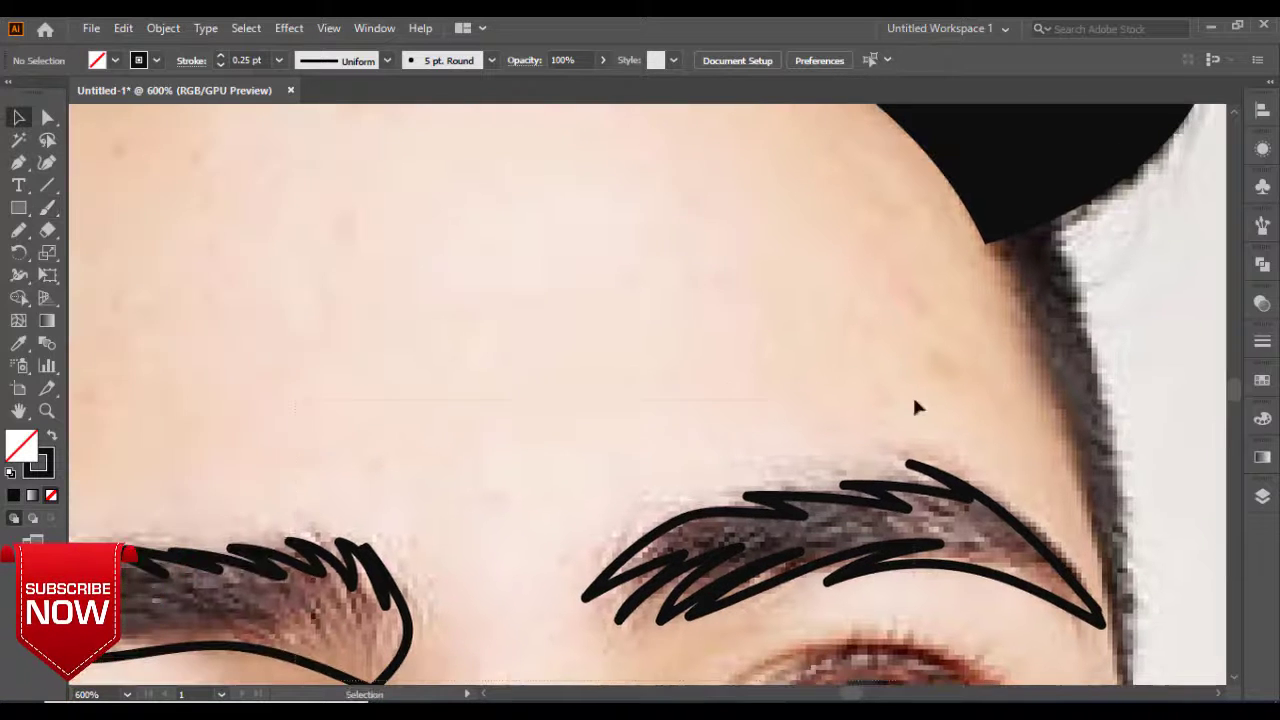
pyautogui.hotkey('ctrl', 'a')
pyautogui.click(52, 437)
pyautogui.scroll(-2, 497, 471)
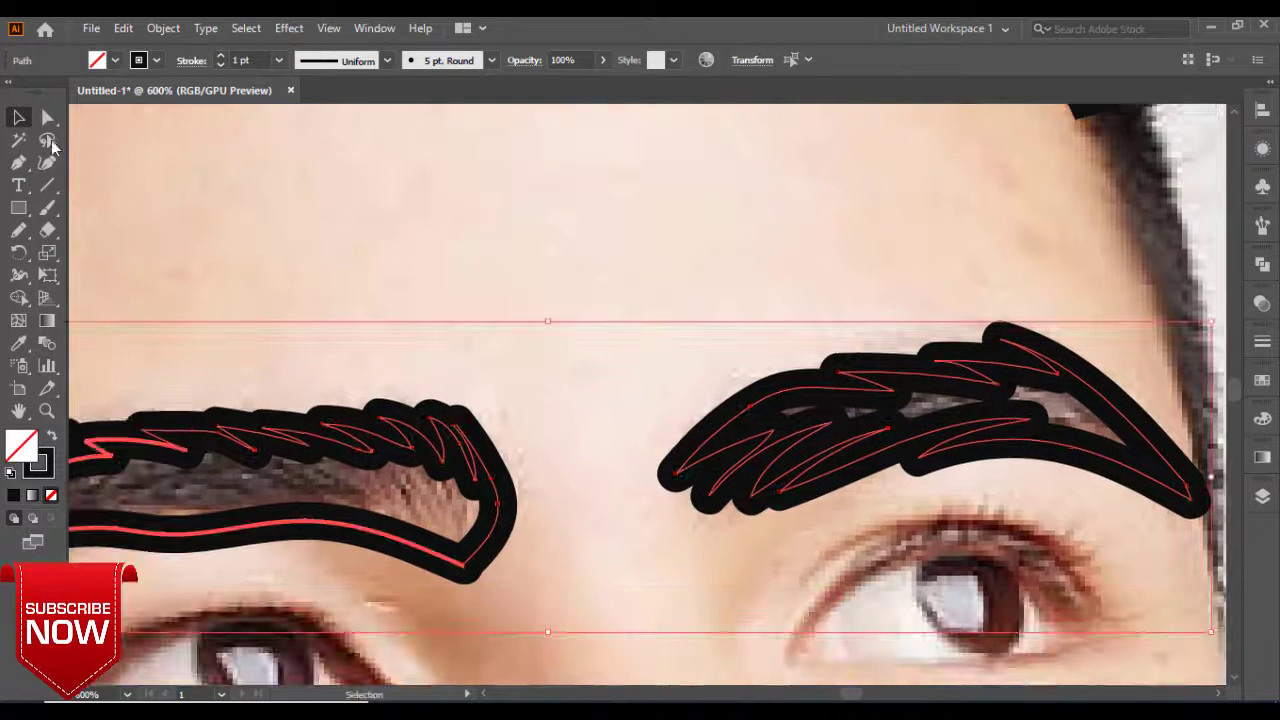
pyautogui.press('a')
pyautogui.rightClick(530, 418)
pyautogui.click(525, 525)
# Swap fill and stroke on each eyebrow with Shift+X so both become solid black.
pyautogui.click(500, 471)
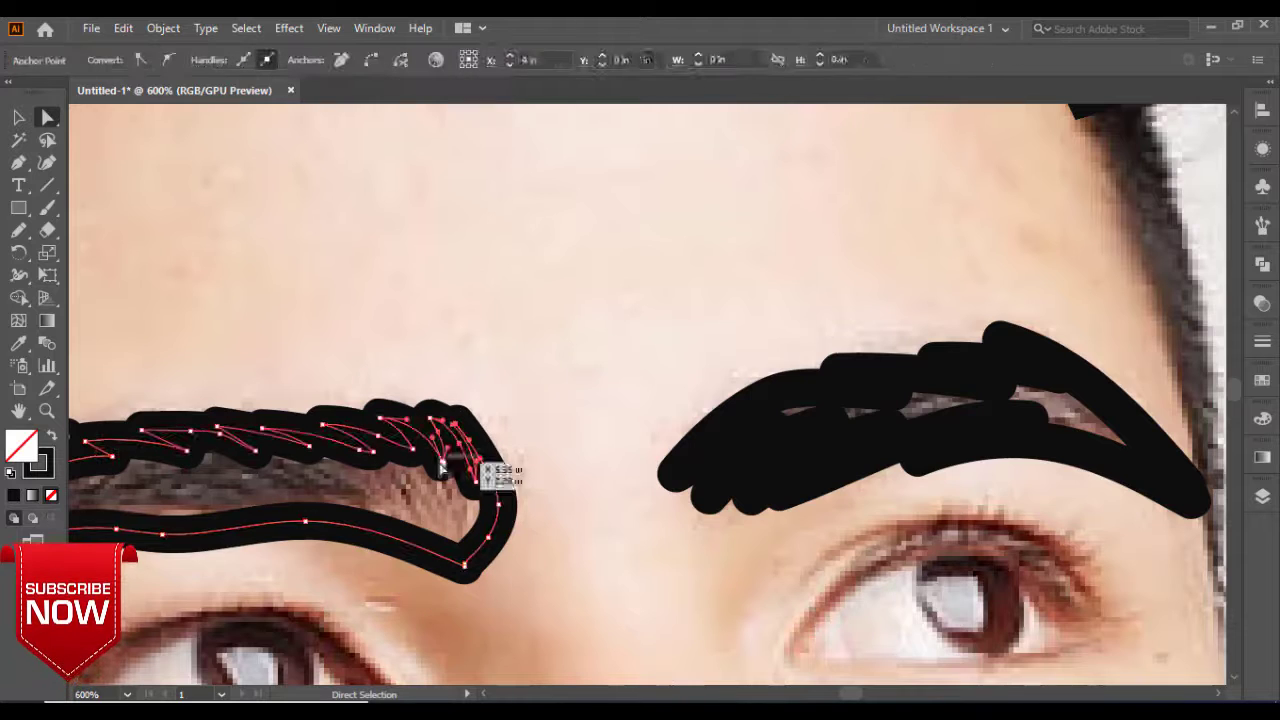
pyautogui.hscroll(-3, 522, 415)
pyautogui.hotkey('shift', 'x')
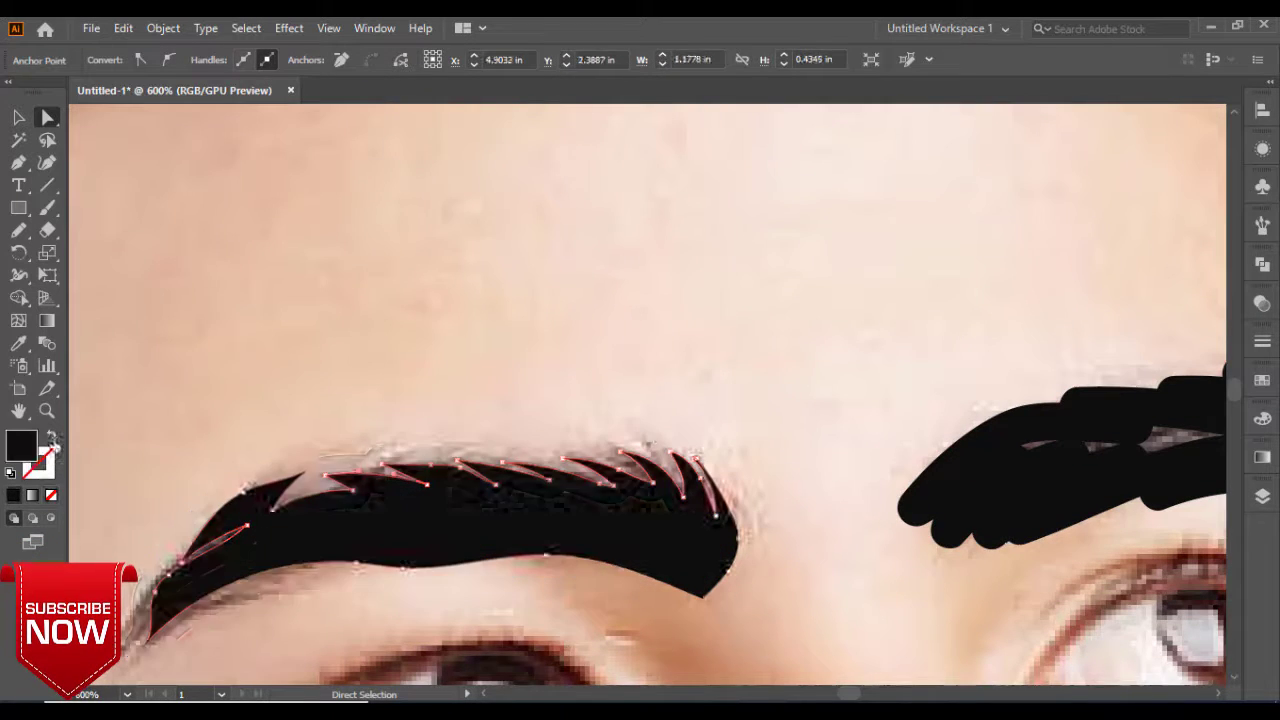
pyautogui.hscroll(4, 620, 408)
pyautogui.hotkey('shift', 'x')
pyautogui.hotkey('ctrl', '-')
# Set the Paintbrush to a 0.25 pt stroke weight, with the nose and lips in view.
pyautogui.scroll(-5, 500, 420)
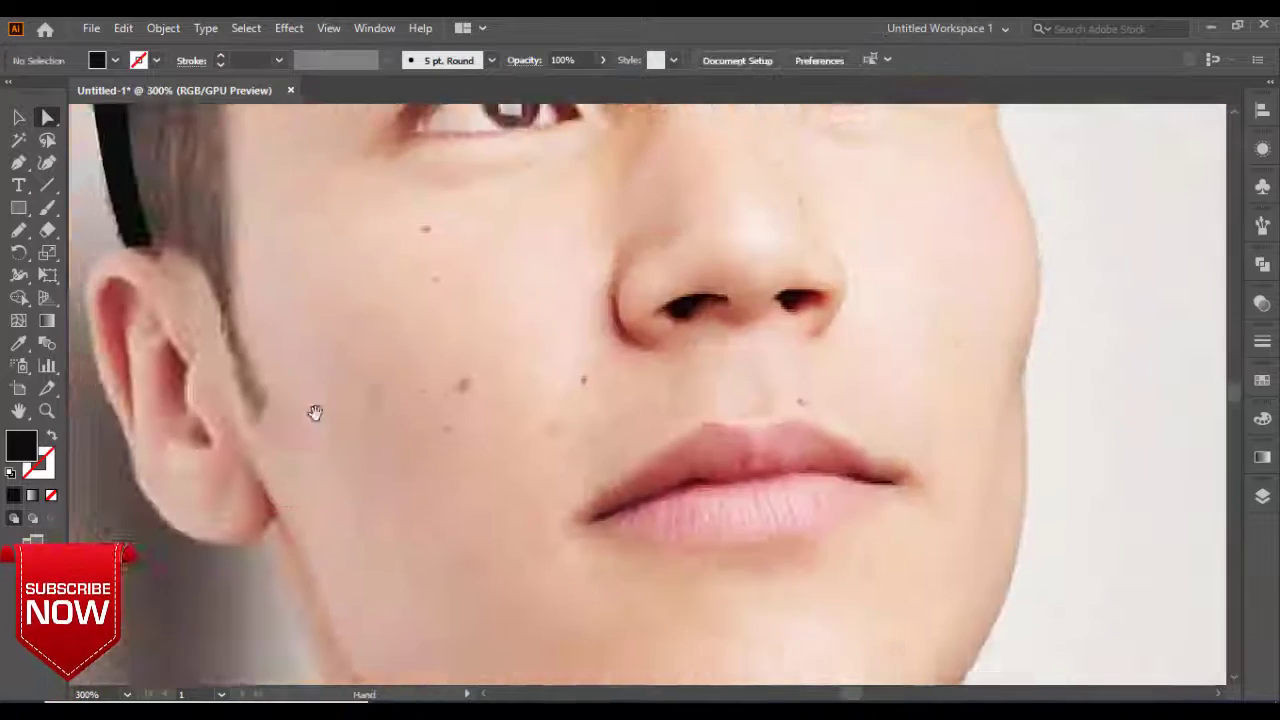
pyautogui.moveTo(550, 465); pyautogui.dragTo(200, 385)
pyautogui.press('b')
pyautogui.click(278, 60)
pyautogui.click(318, 80)
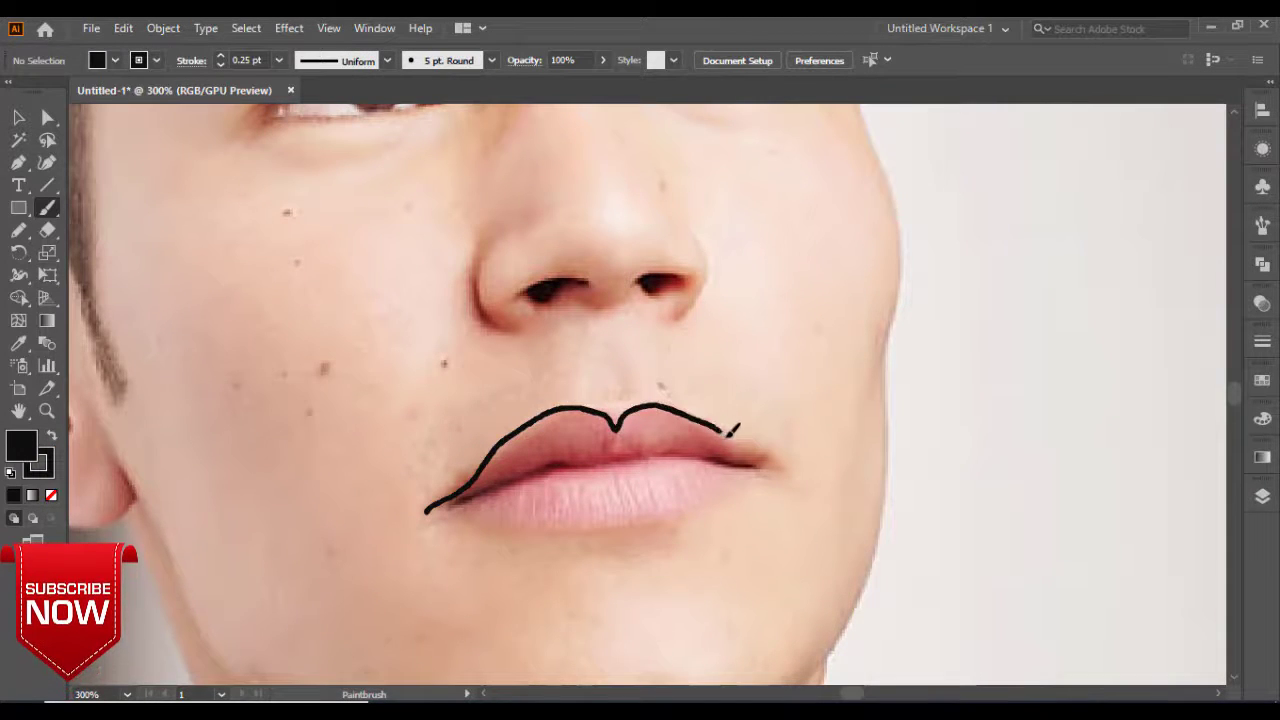
# Paint and simplify the upper lip, filling it with the photo's lip colour.
pyautogui.moveTo(478, 490); pyautogui.dragTo(470, 482)
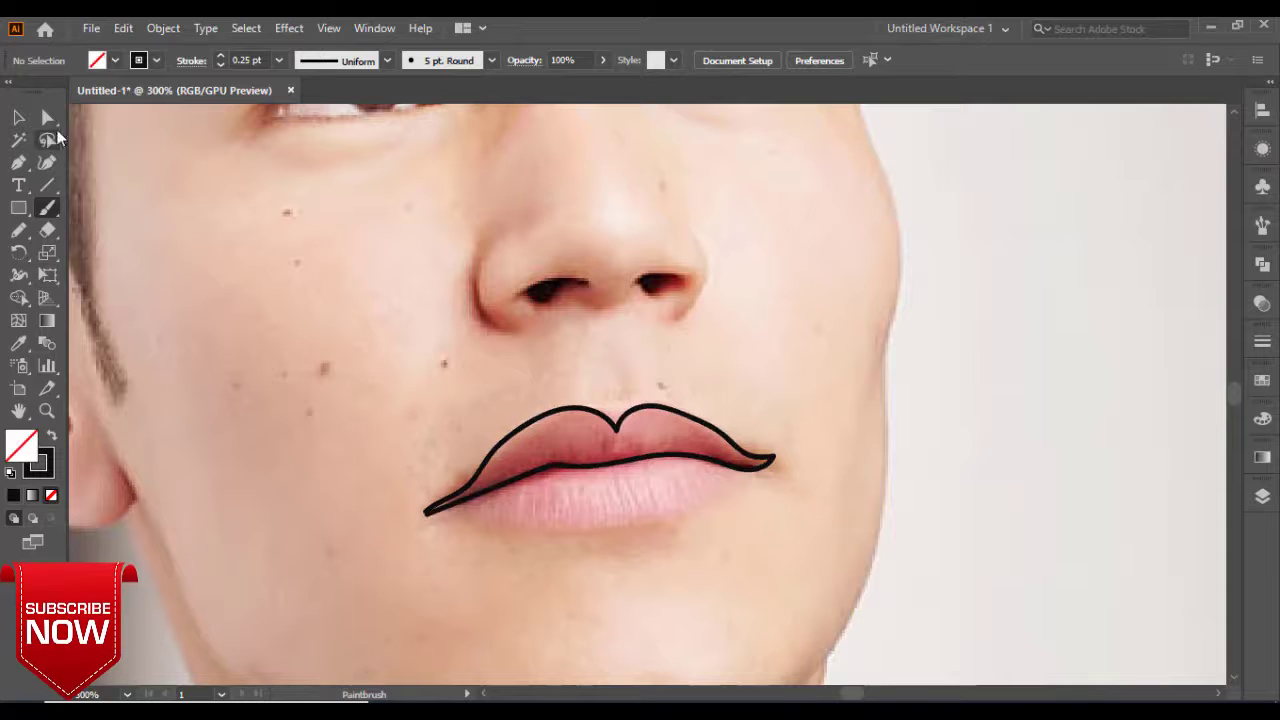
pyautogui.rightClick(430, 480)
pyautogui.click(545, 326)
pyautogui.press('i')
pyautogui.click(600, 490)
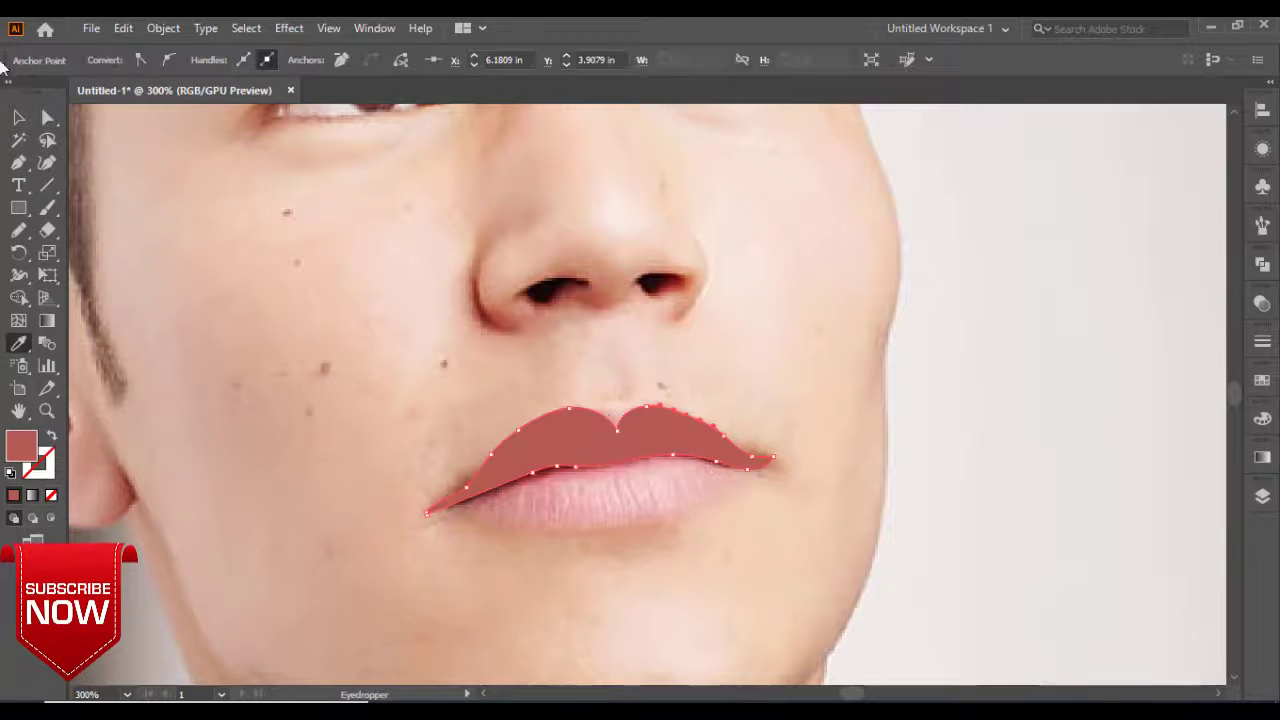
pyautogui.click(173, 288)
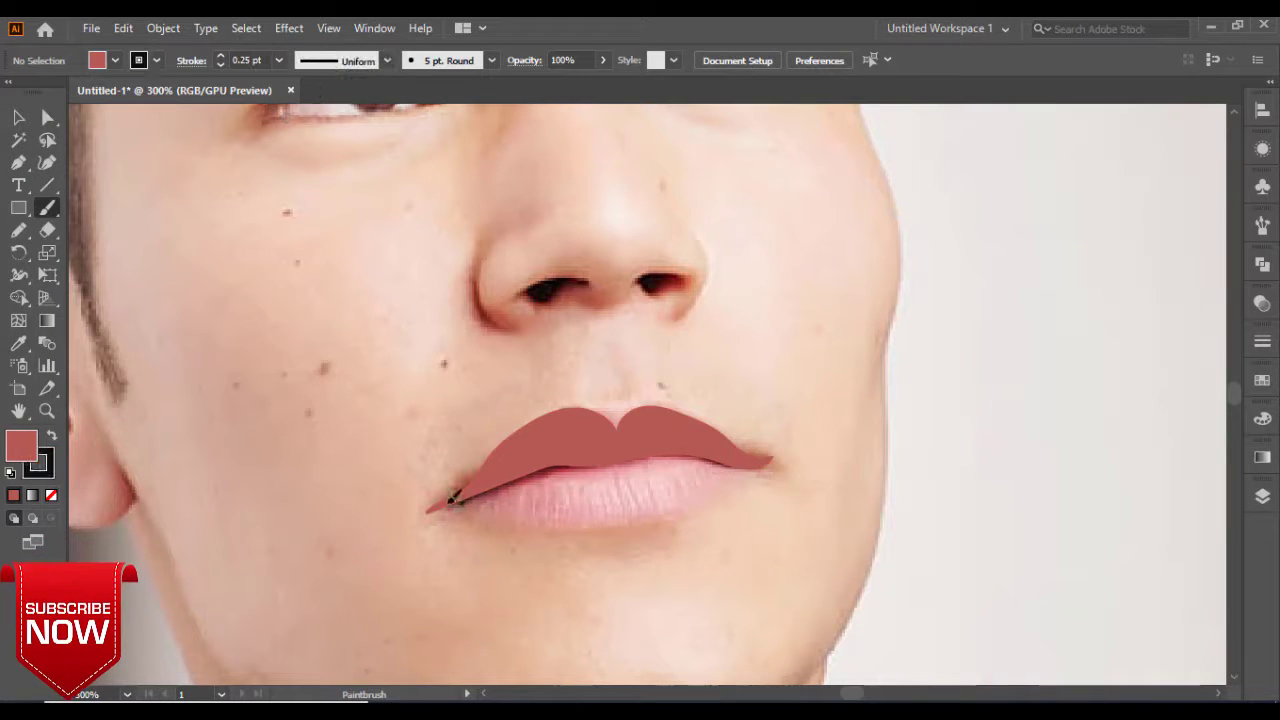
# Trace the lower lip's bottom edge and top edge with anchor points.
pyautogui.moveTo(628, 522); pyautogui.dragTo(762, 465)
pyautogui.click(48, 118)
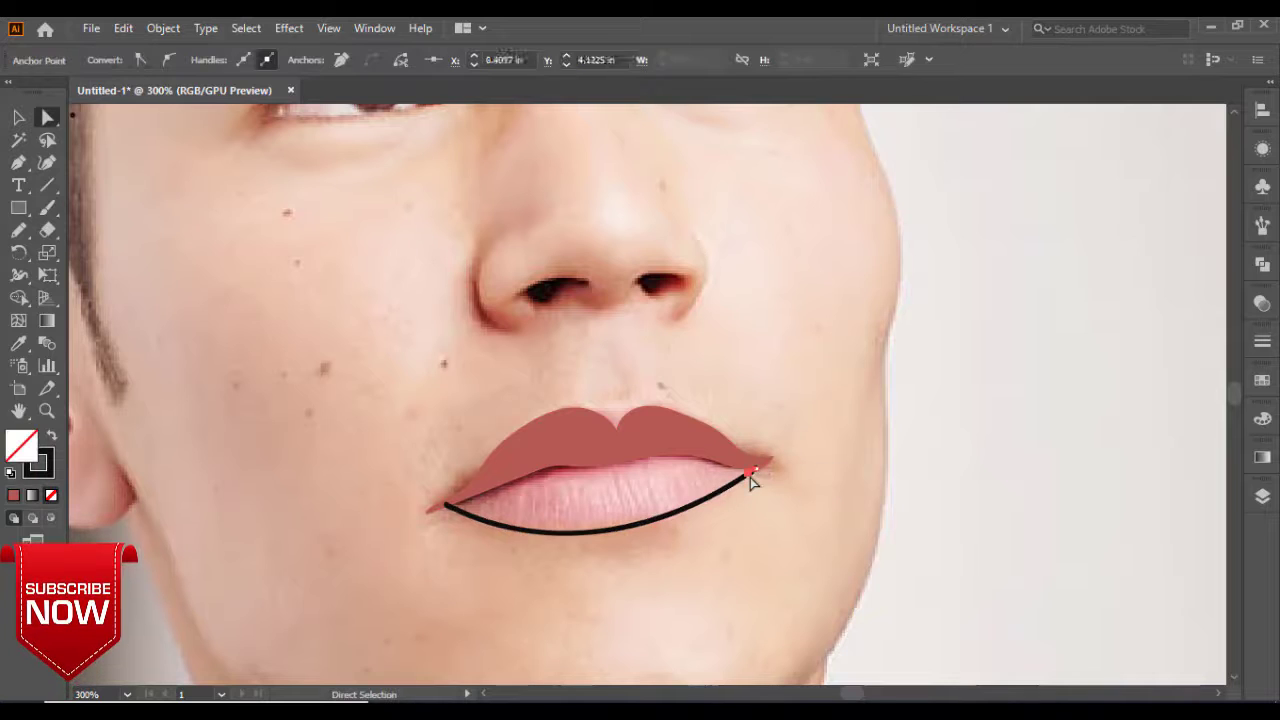
pyautogui.press('v')
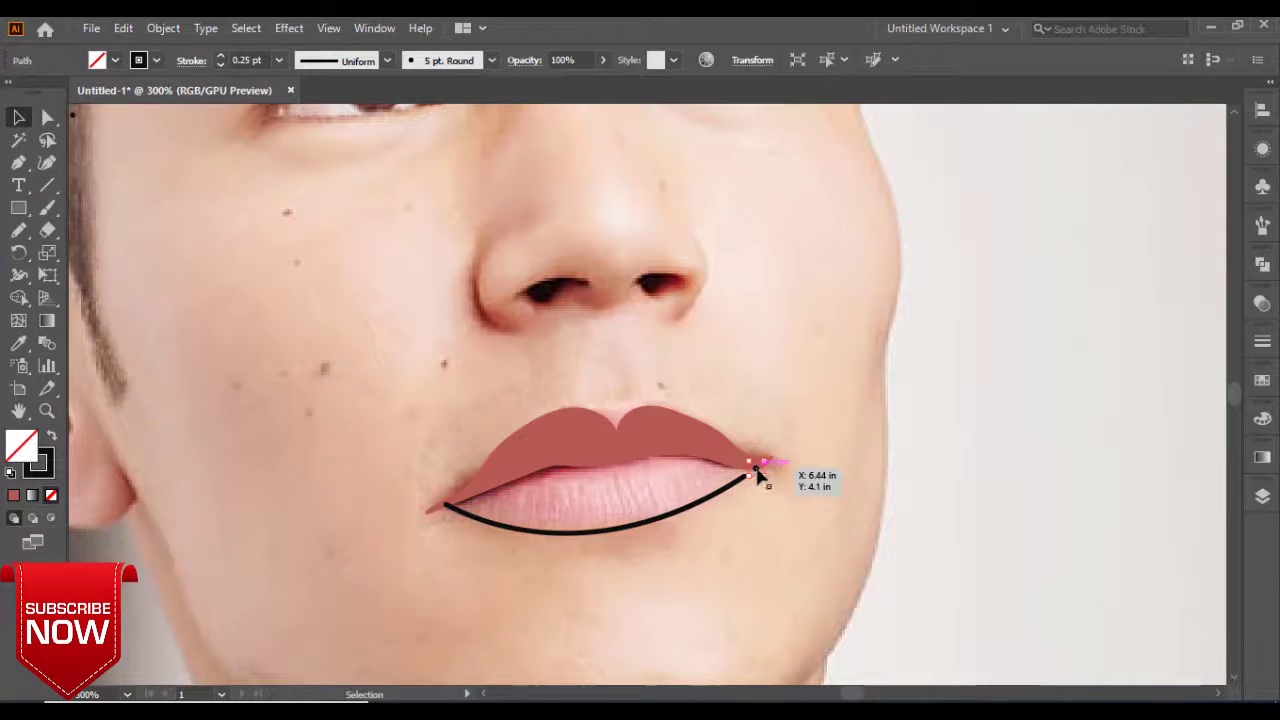
pyautogui.press('p')
pyautogui.keyDown('ctrl'); pyautogui.click(757, 466); pyautogui.keyUp('ctrl')
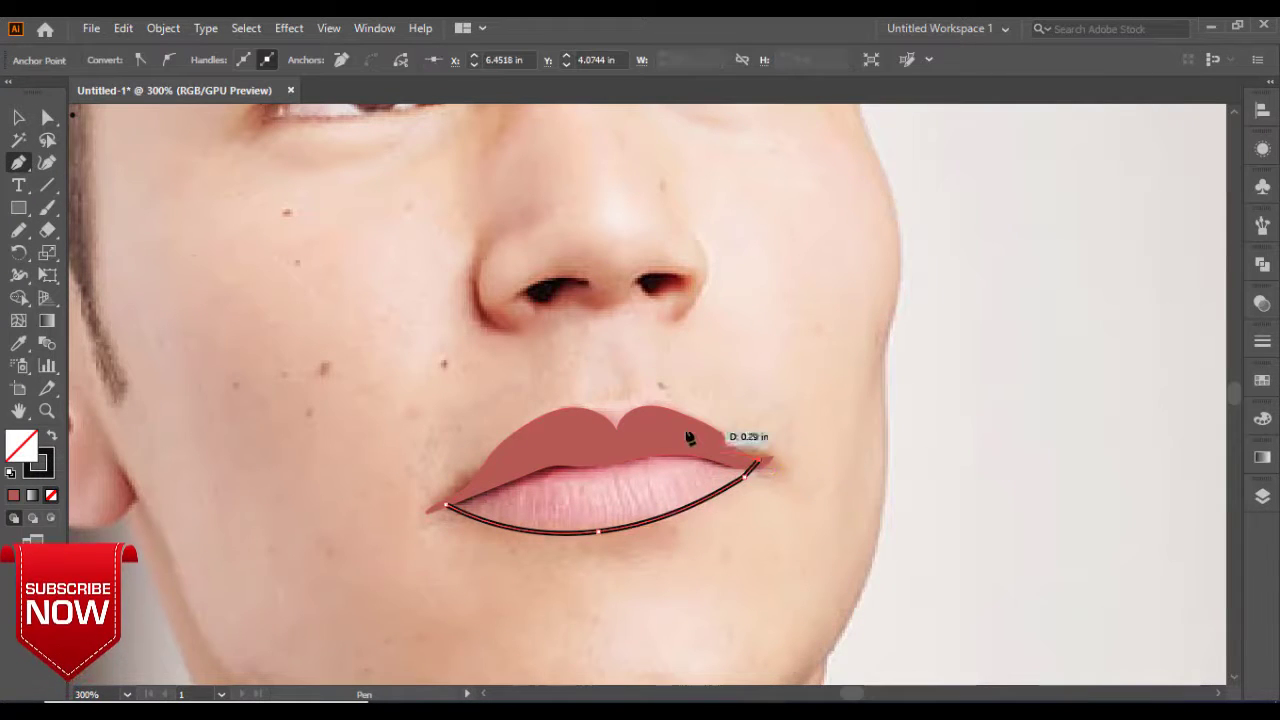
pyautogui.click(721, 466)
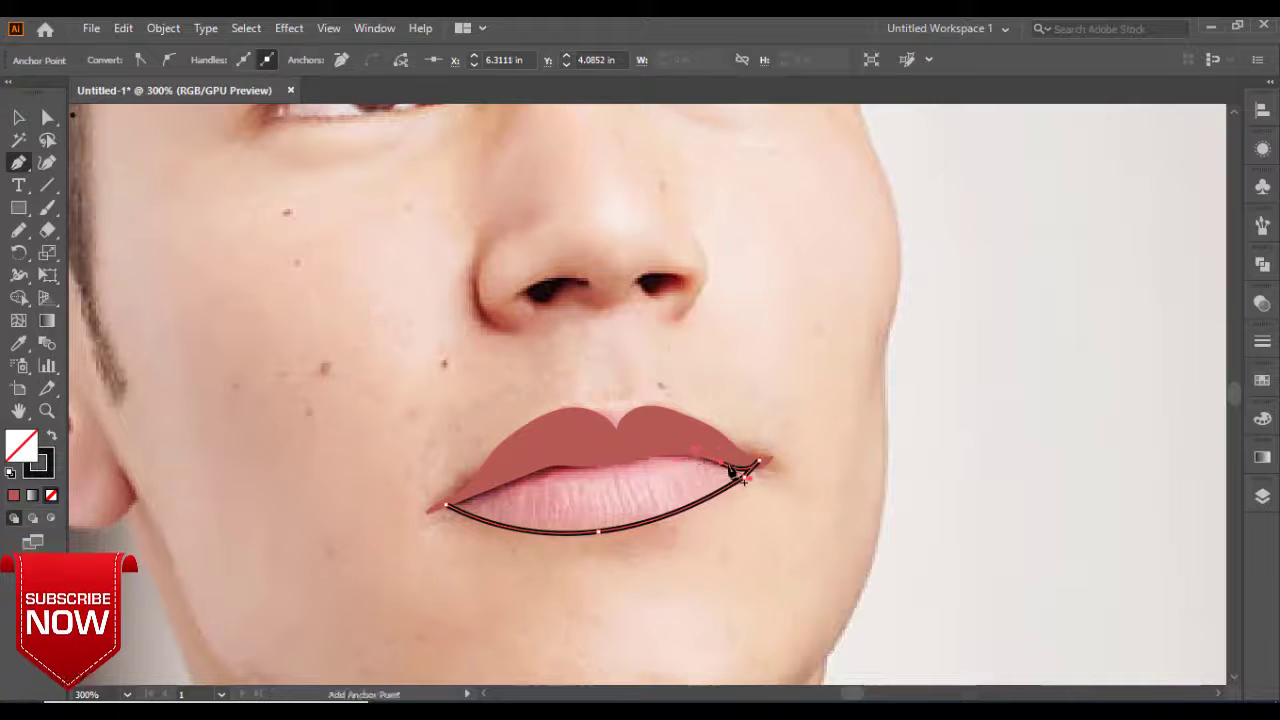
pyautogui.click(637, 464)
pyautogui.click(557, 466)
# Fill the lower lip with sampled pink and send it behind the upper lip.
pyautogui.press('i')
pyautogui.click(600, 500)
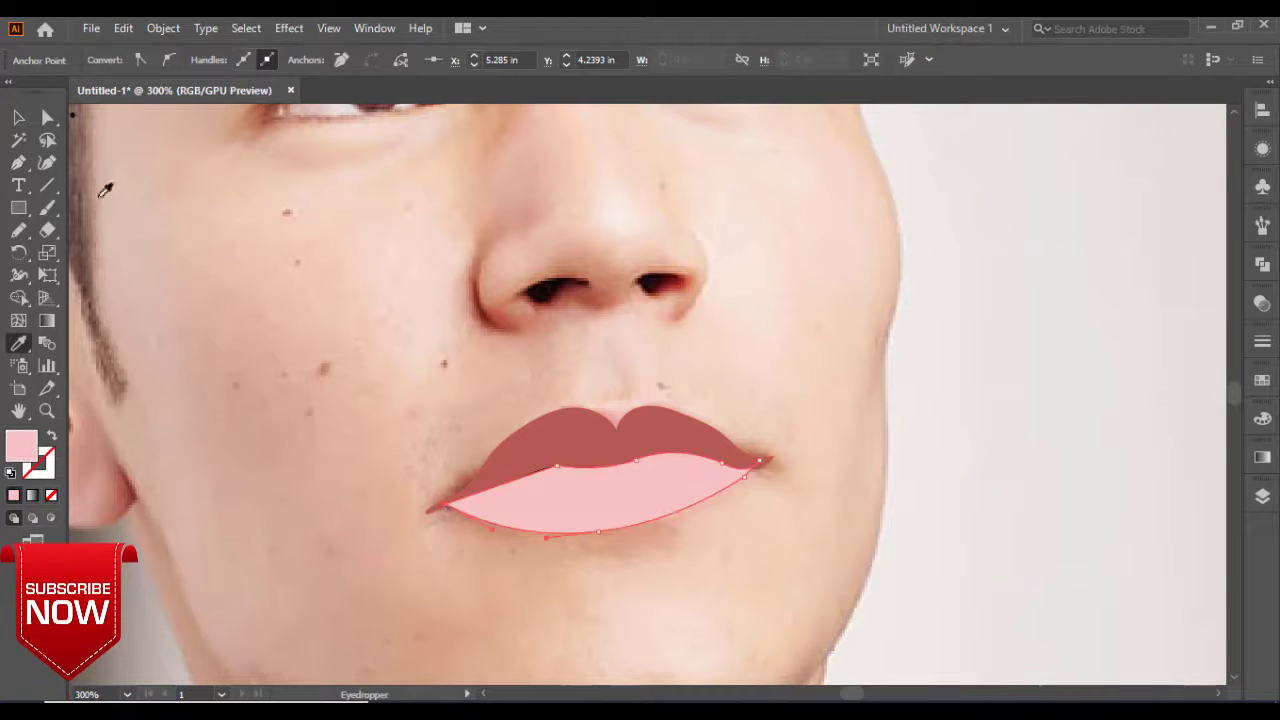
pyautogui.rightClick(574, 506)
pyautogui.click(855, 433)
# Select both lip shapes, check their options, then deselect them.
pyautogui.hotkey('ctrl', 'a')
pyautogui.rightClick(688, 430)
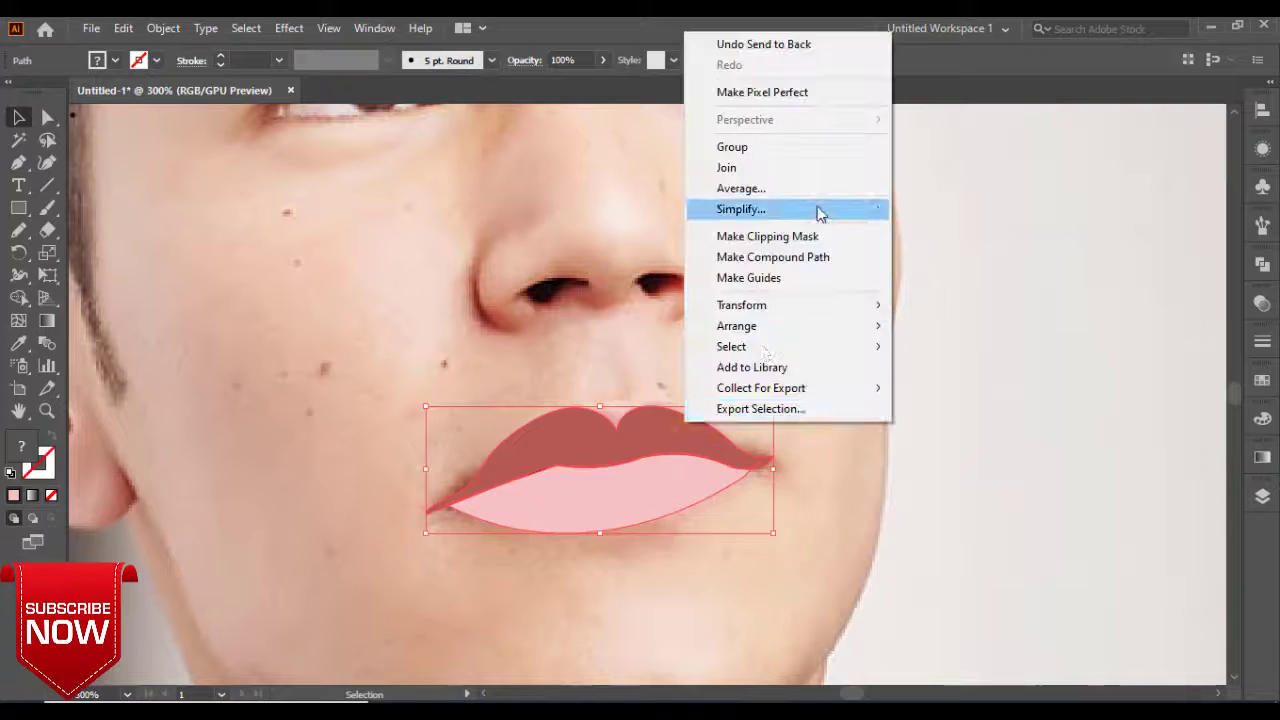
pyautogui.click(600, 200)
pyautogui.click(47, 207)
pyautogui.click(279, 60)
pyautogui.click(300, 137)
# Set a 0.25 pt stroke and outline the left eye with a closed path along both lids.
pyautogui.click(279, 60)
pyautogui.click(312, 84)
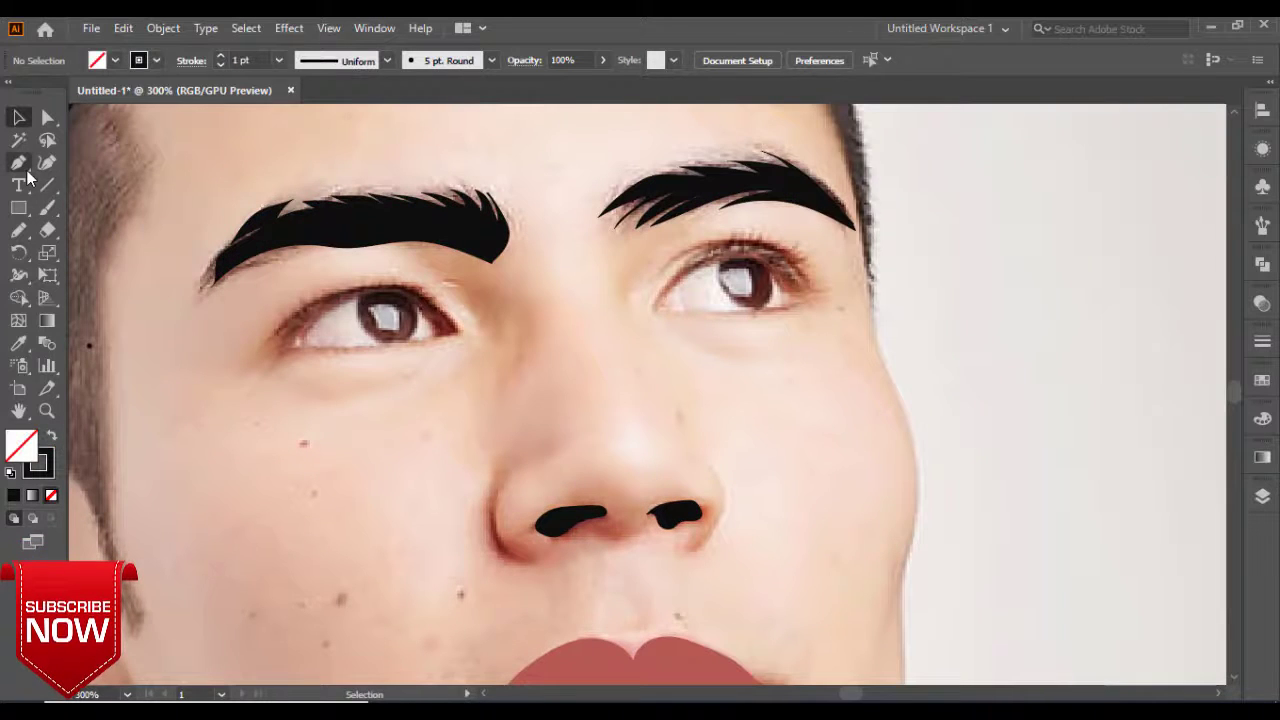
pyautogui.click(20, 163)
pyautogui.click(280, 349)
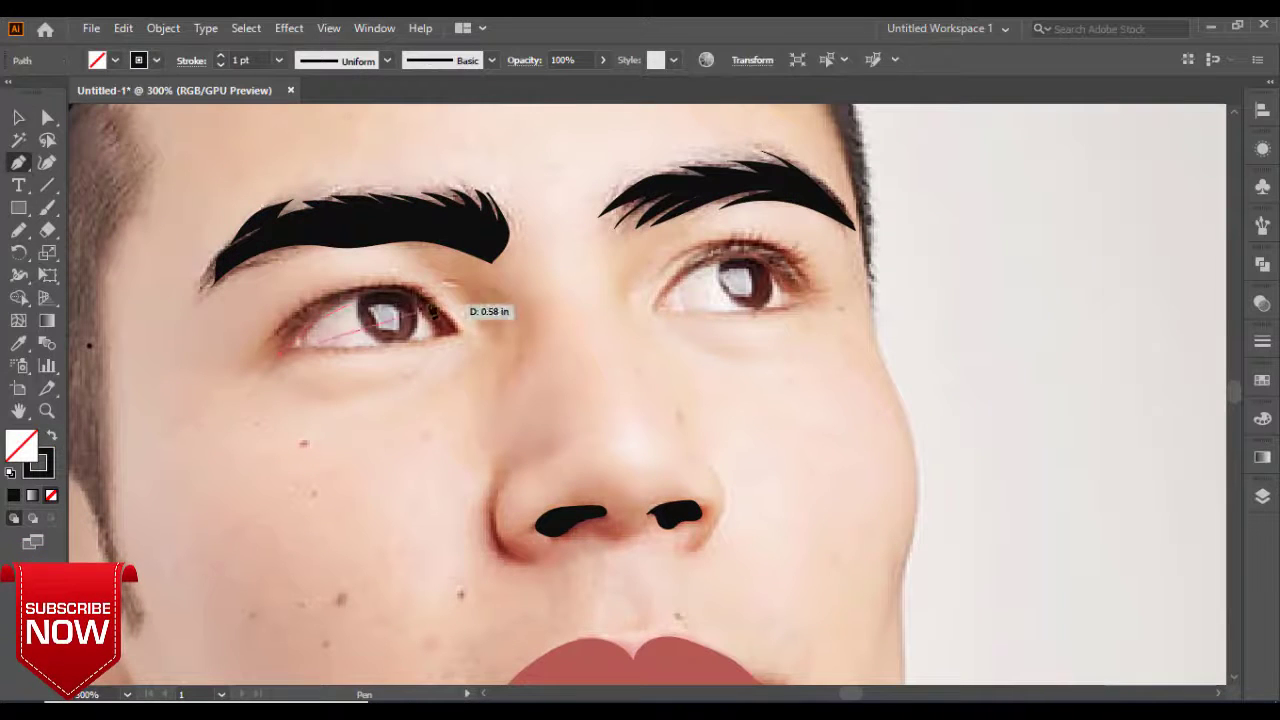
pyautogui.moveTo(546, 343); pyautogui.dragTo(463, 343)
pyautogui.moveTo(280, 354); pyautogui.dragTo(345, 358)
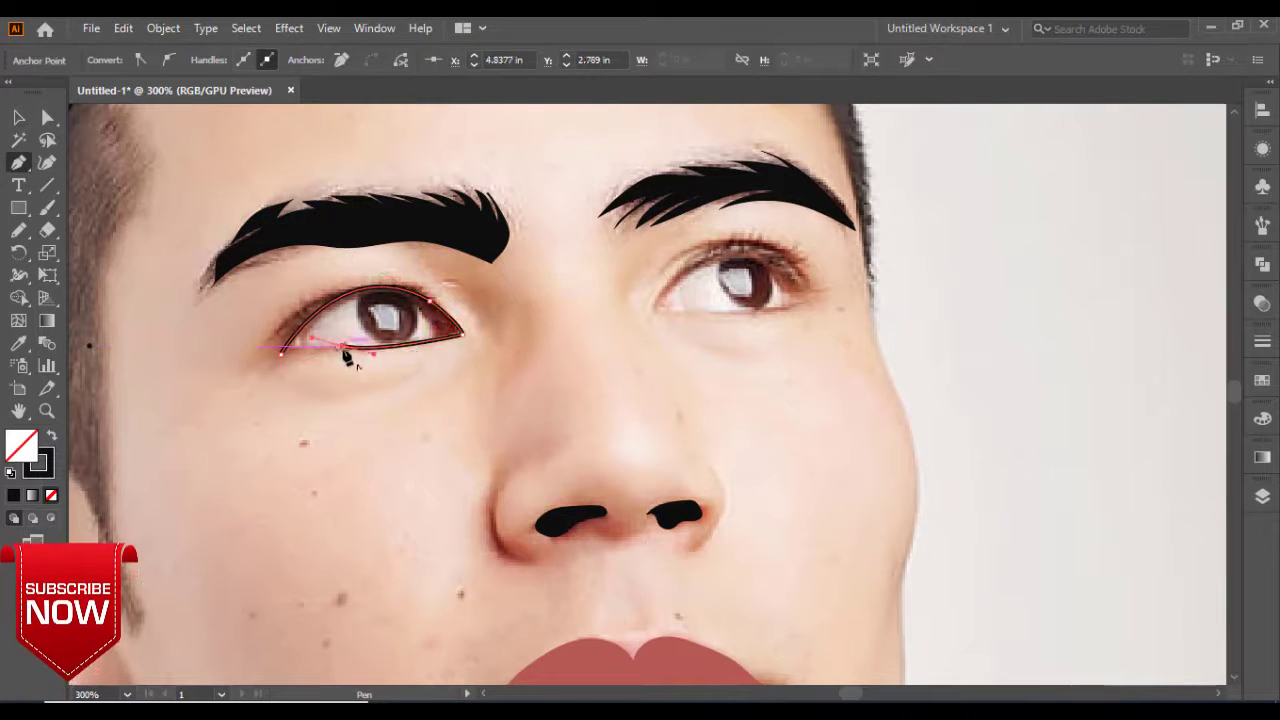
# Outline the right eye over its upper lid and deselect the finished contour.
pyautogui.scroll(2, 552, 366)
pyautogui.click(551, 363)
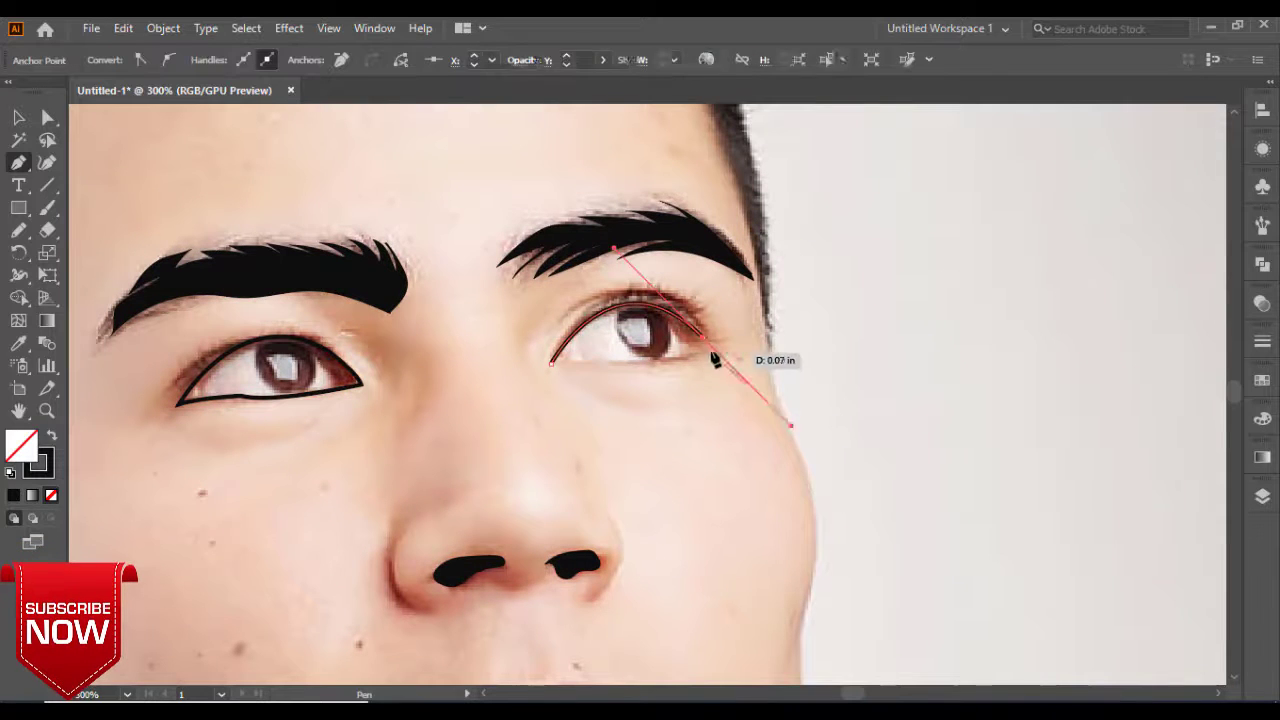
pyautogui.moveTo(705, 338); pyautogui.dragTo(650, 370)
pyautogui.click(18, 117)
pyautogui.click(494, 506)
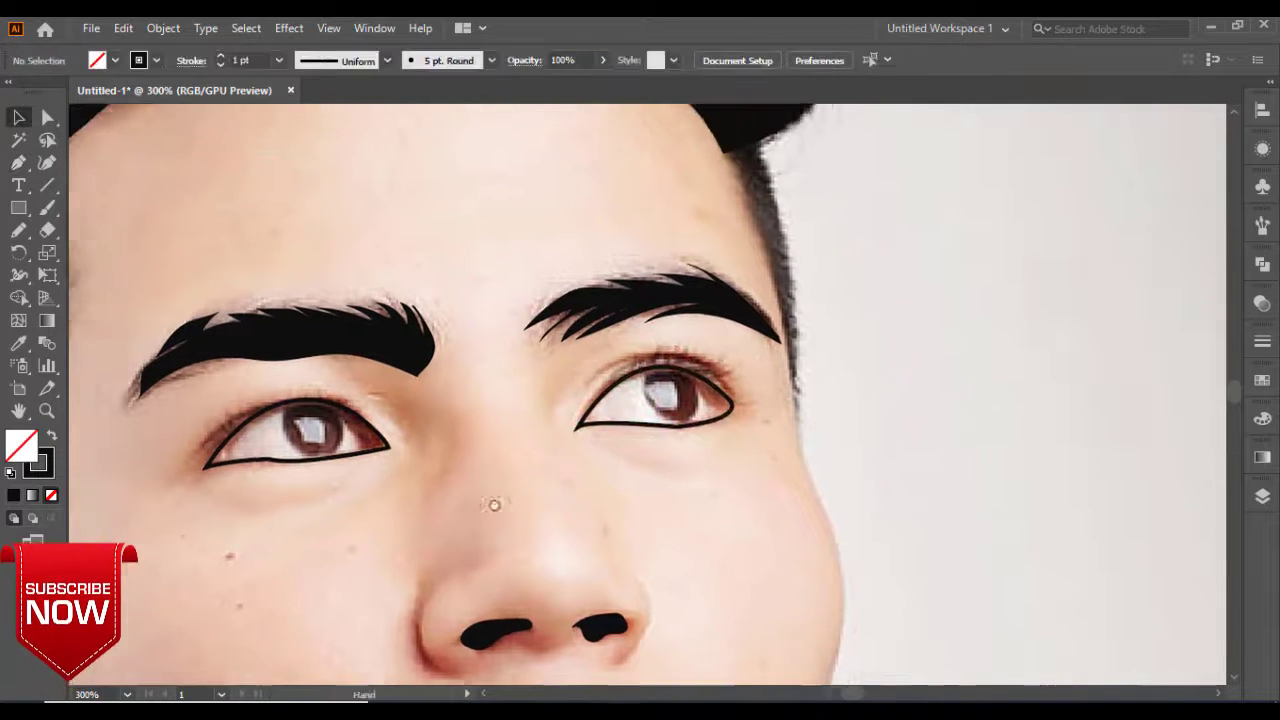
pyautogui.scroll(3, 494, 506)
# Brush along the forehead hairline with the 3 pt. Oval brush, then select the hair shape.
pyautogui.click(47, 207)
pyautogui.click(491, 60)
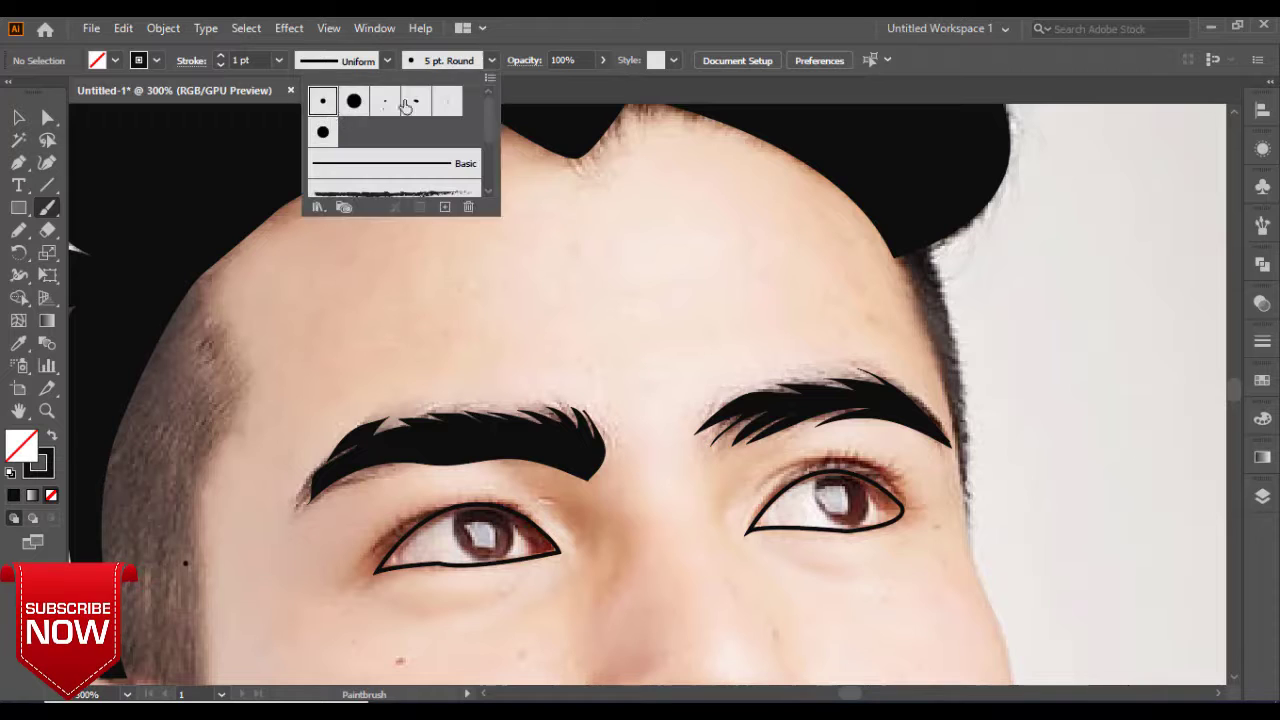
pyautogui.click(405, 104)
pyautogui.click(491, 60)
pyautogui.click(380, 125)
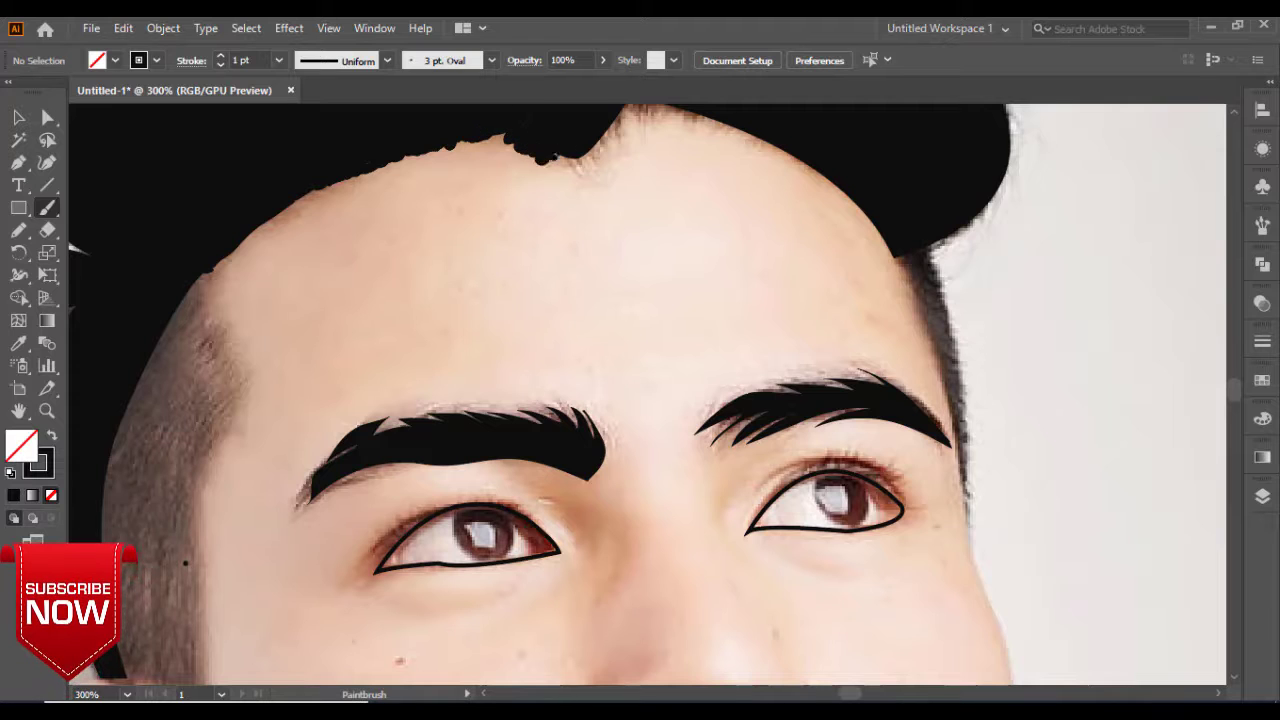
pyautogui.moveTo(635, 132); pyautogui.dragTo(470, 250)
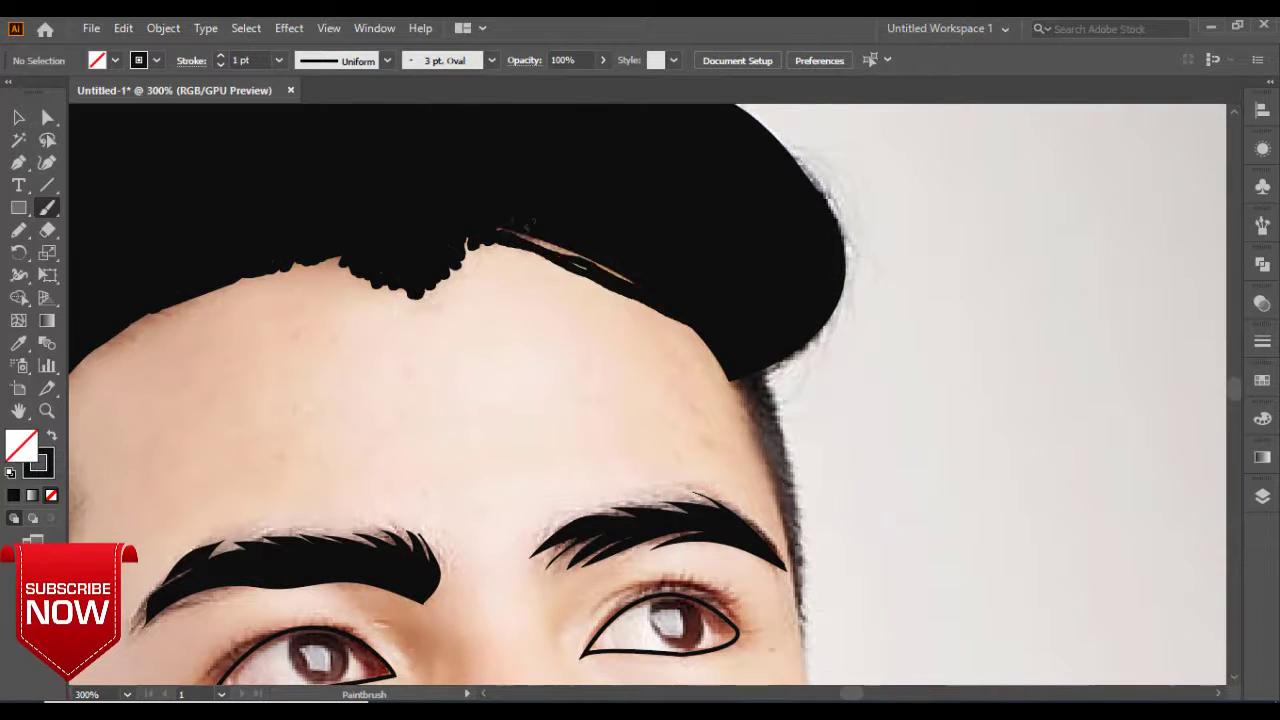
pyautogui.moveTo(495, 221); pyautogui.dragTo(813, 142)
pyautogui.press('v')
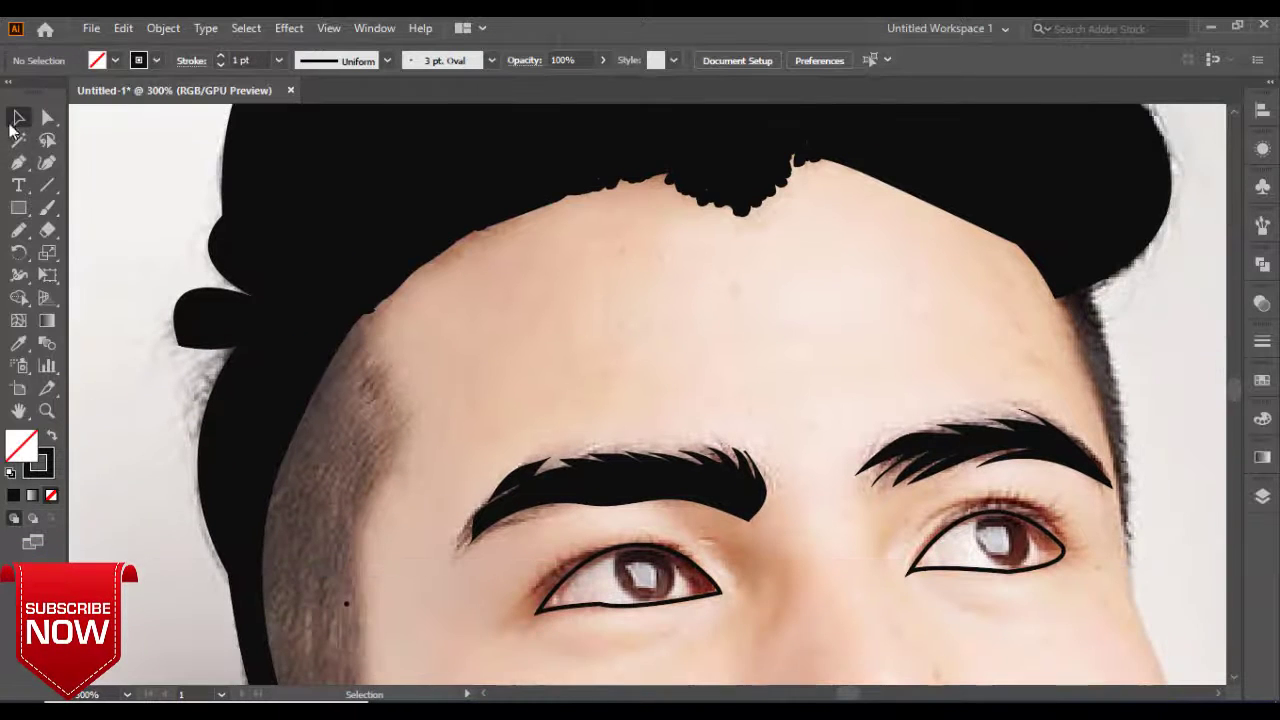
pyautogui.click(822, 345)
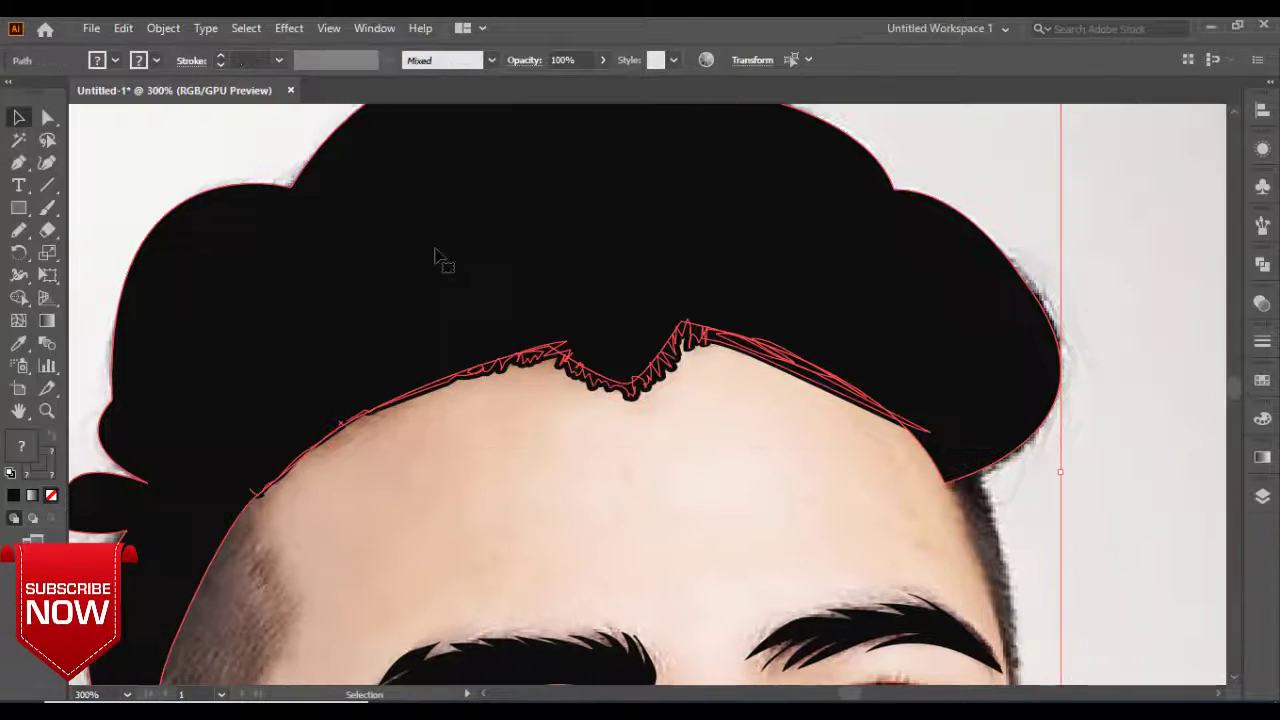
# Draw a Pen path from the top of the ear along the cheek up to the temple.
pyautogui.moveTo(648, 491)
pyautogui.mouseDown()
pyautogui.moveTo(486, 270)
pyautogui.moveTo(456, 150)
pyautogui.mouseUp()
pyautogui.press('p')
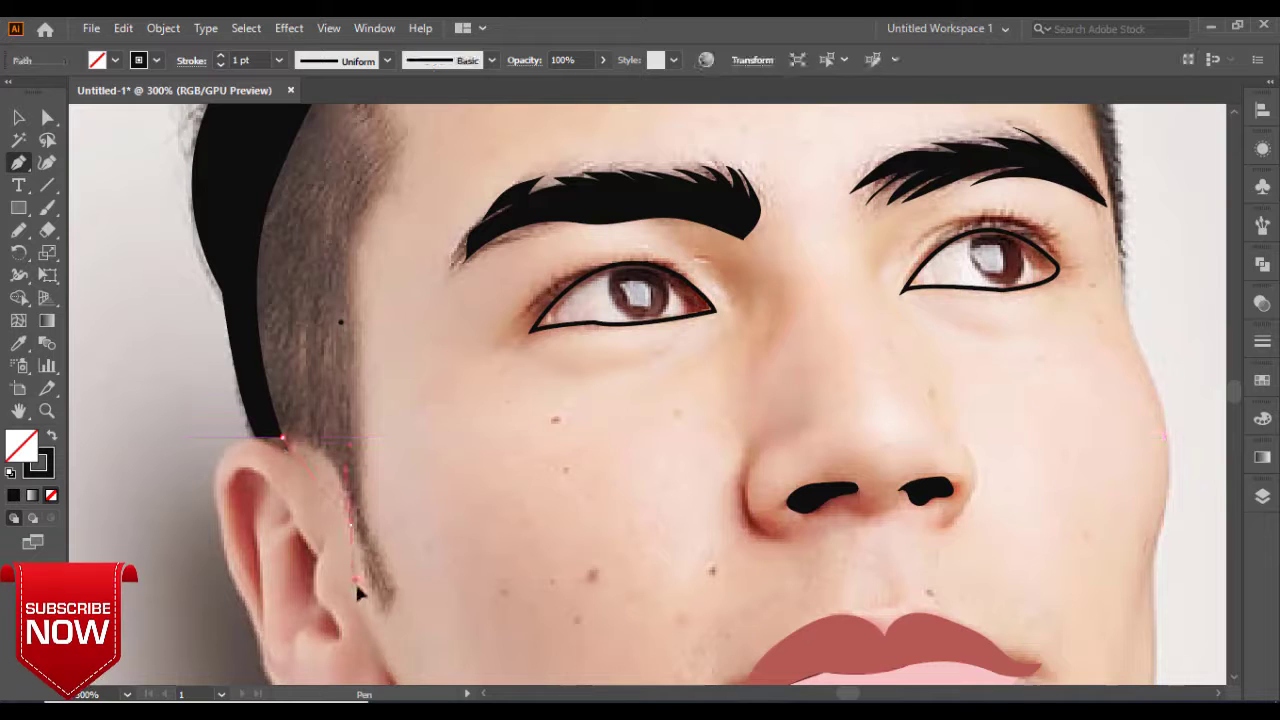
pyautogui.click(282, 437)
pyautogui.moveTo(350, 525); pyautogui.dragTo(350, 600)
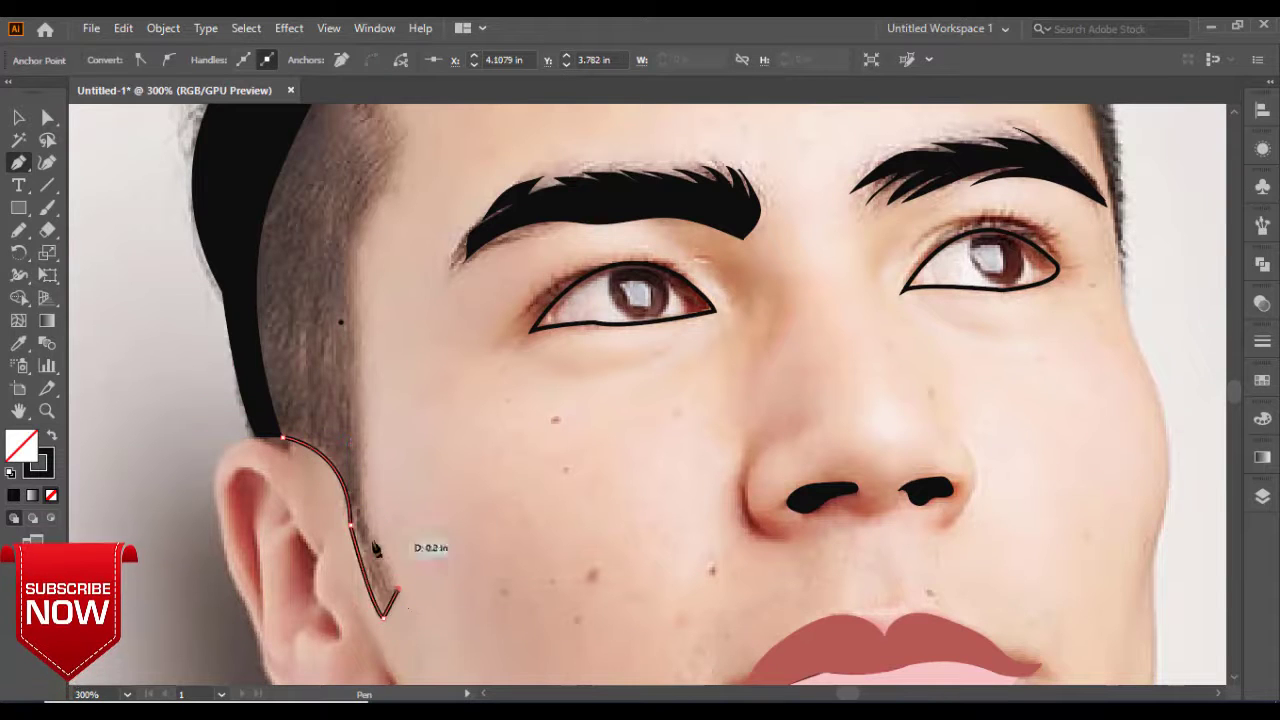
pyautogui.moveTo(393, 434); pyautogui.dragTo(393, 530)
pyautogui.click(353, 340)
pyautogui.click(412, 240)
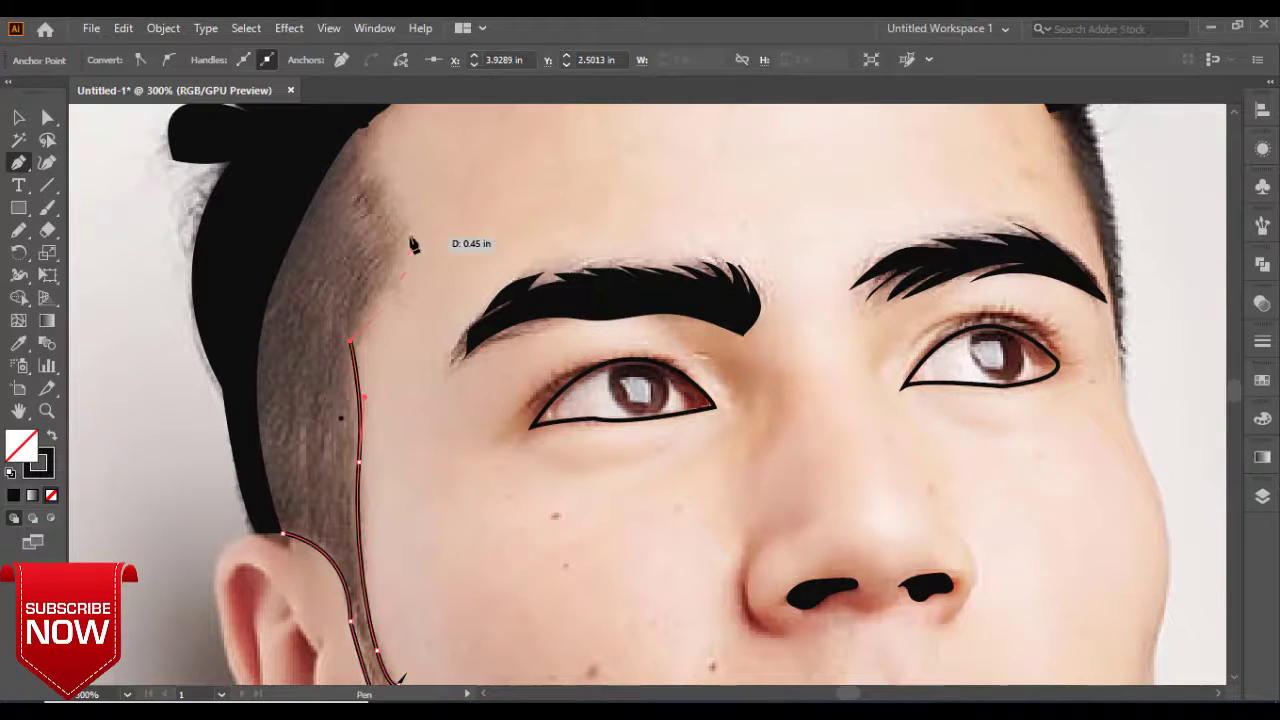
pyautogui.moveTo(500, 300); pyautogui.dragTo(490, 450)
# Set the Paintbrush to the 5 pt. Round brush for the jagged temple edge.
pyautogui.click(47, 208)
pyautogui.click(491, 60)
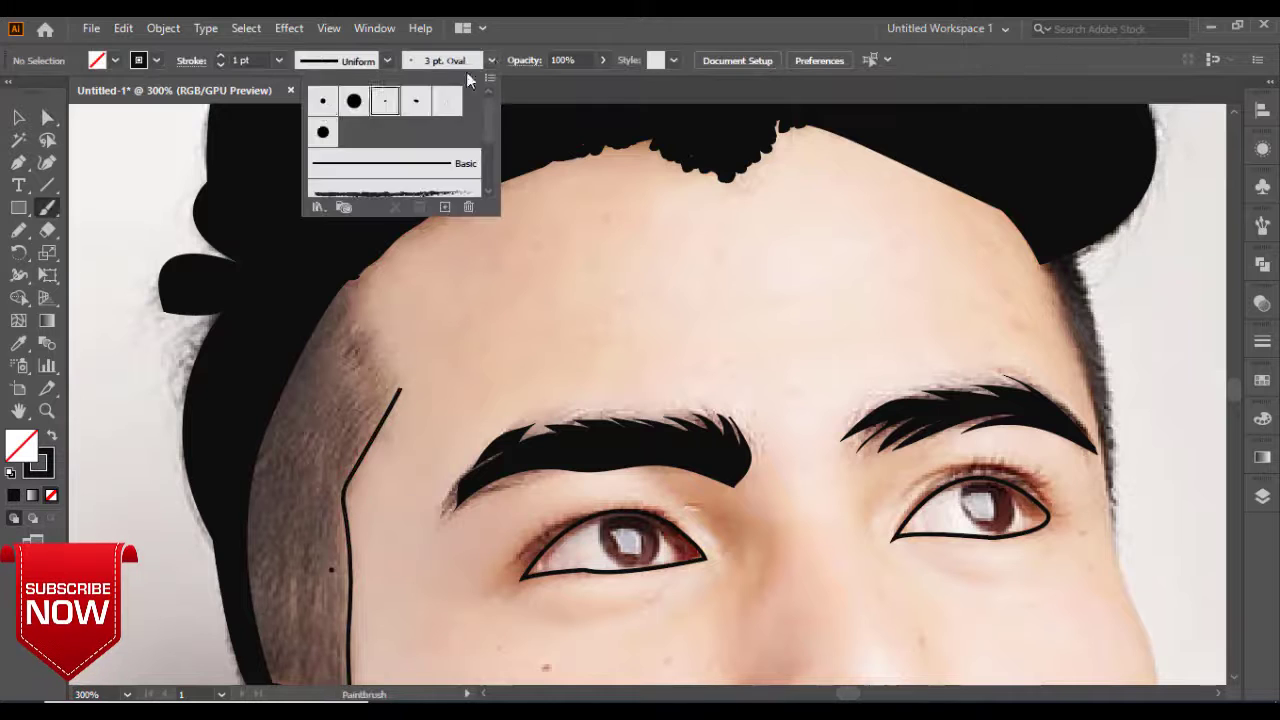
pyautogui.click(354, 100)
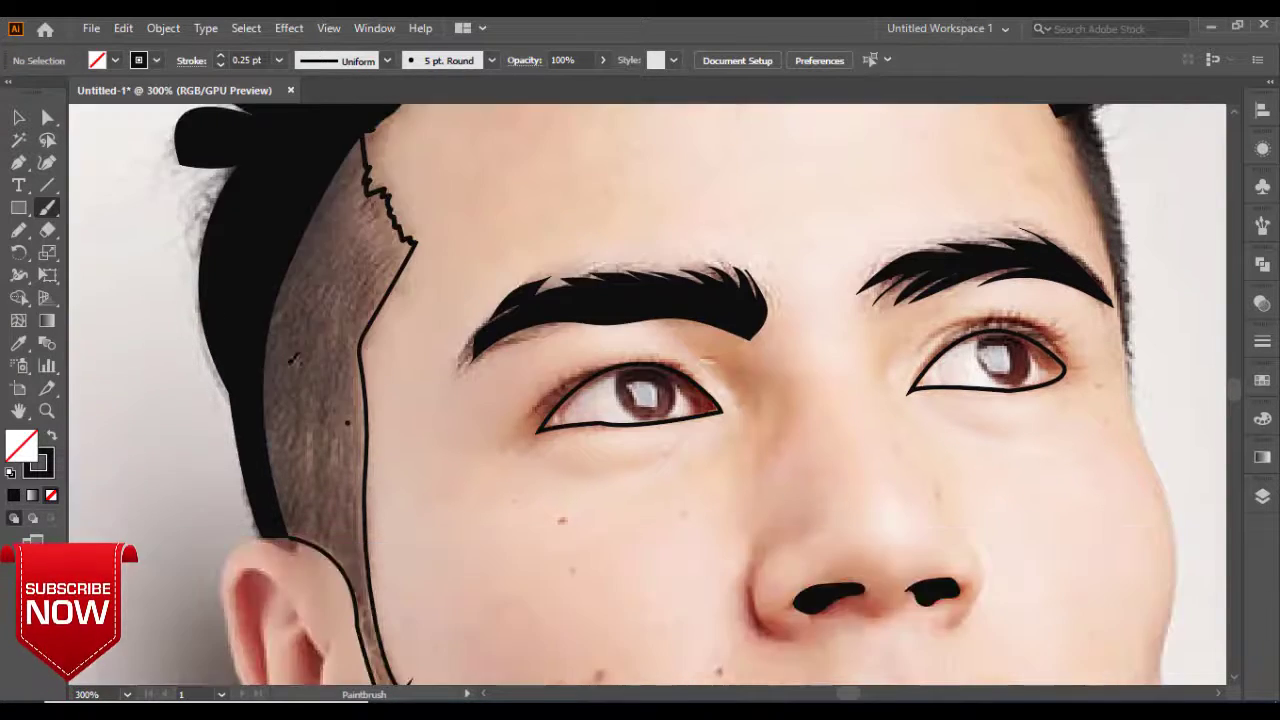
# Select the top anchors of the arc and jagged hairline and try joining them.
pyautogui.press('v')
pyautogui.click(286, 200)
pyautogui.click(47, 117)
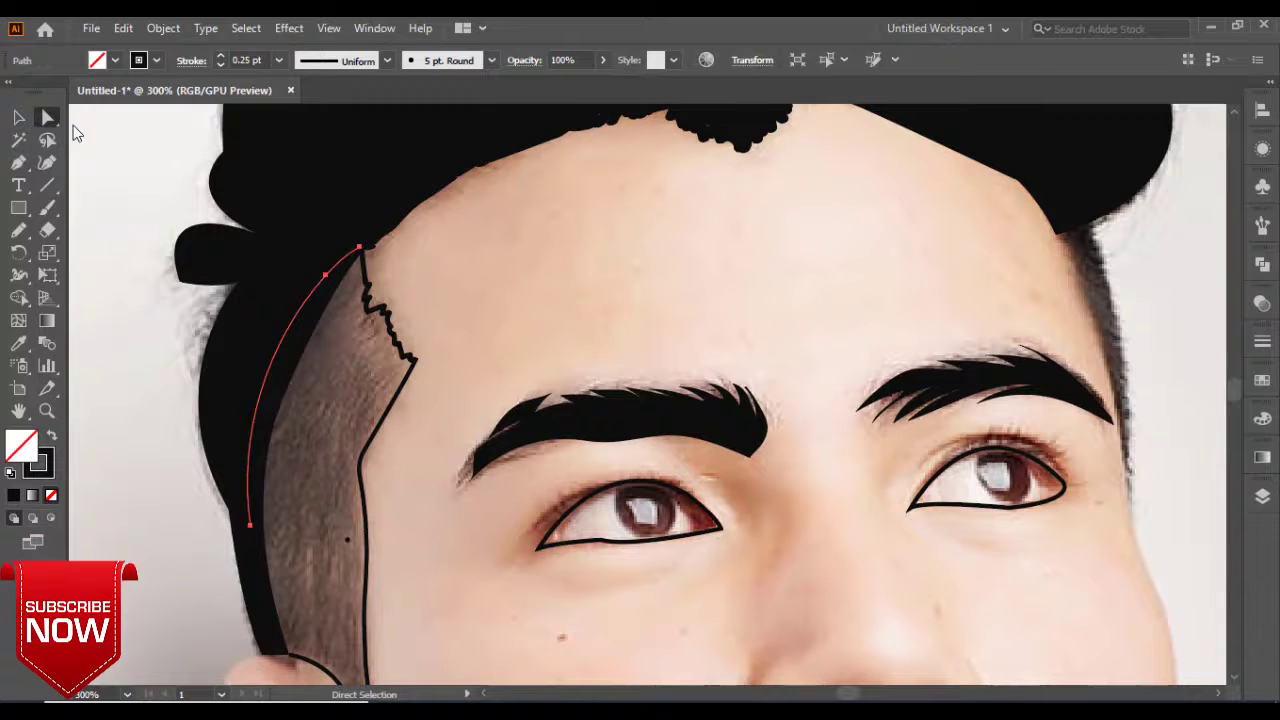
pyautogui.click(360, 248)
pyautogui.press('v')
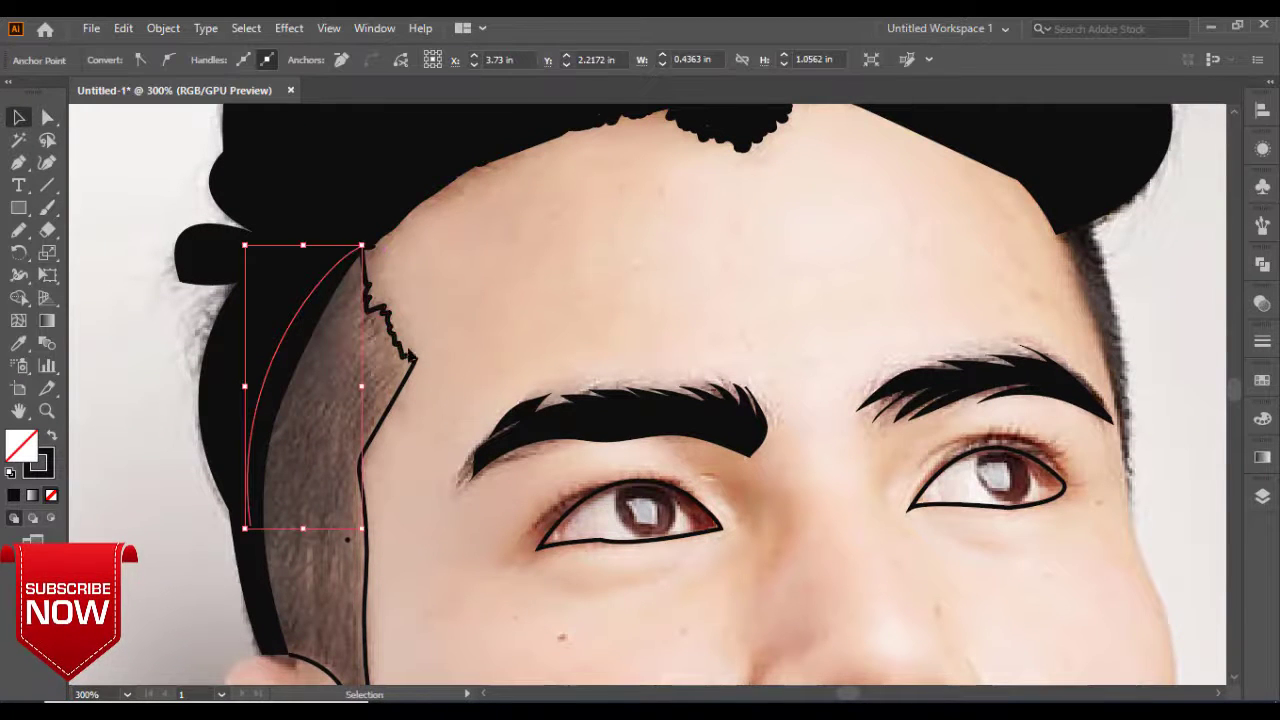
pyautogui.click(47, 117)
pyautogui.click(361, 252)
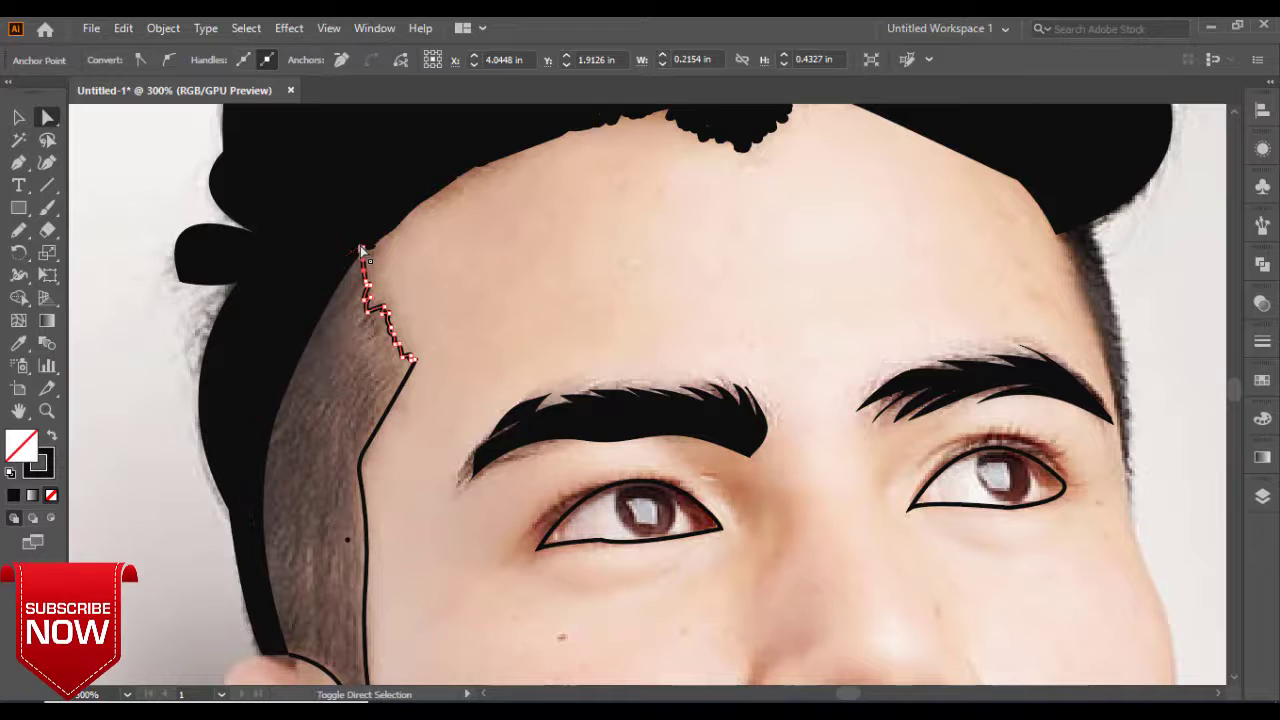
pyautogui.hotkey('ctrl', 'j')
pyautogui.click(814, 391)
pyautogui.click(417, 361)
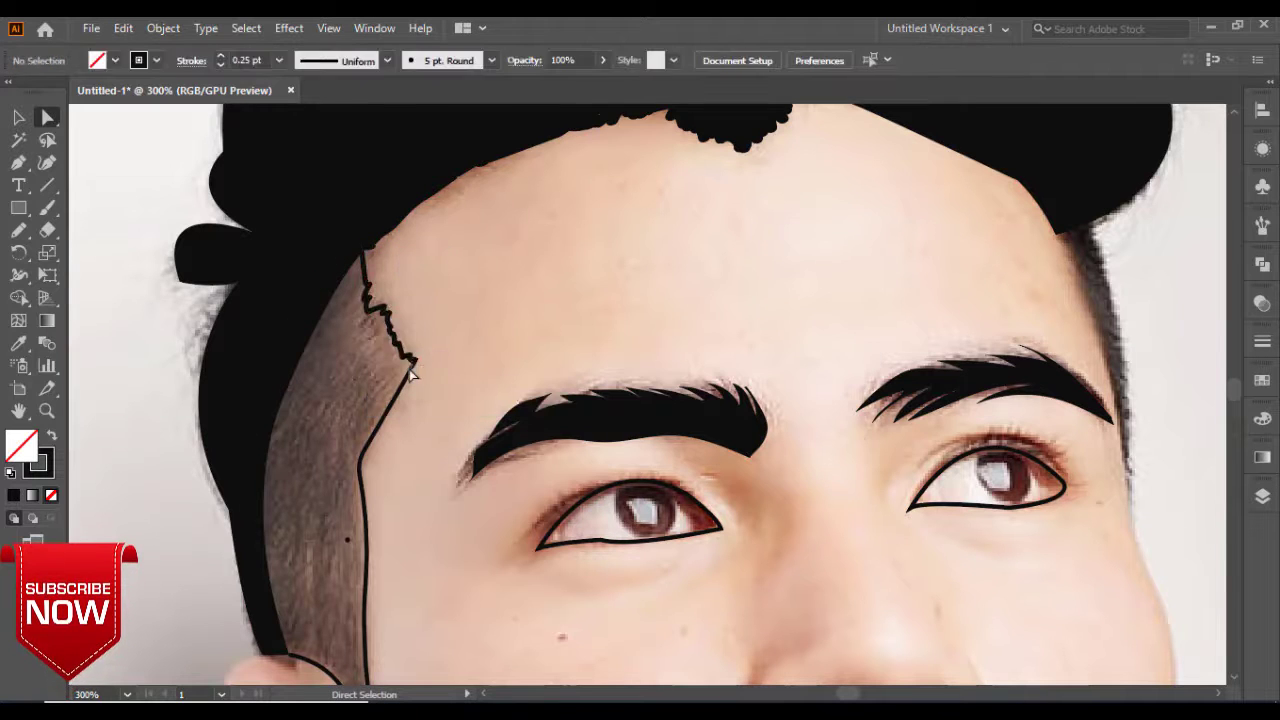
# Select the meeting anchors and add the other path's anchors to the selection.
pyautogui.click(362, 251)
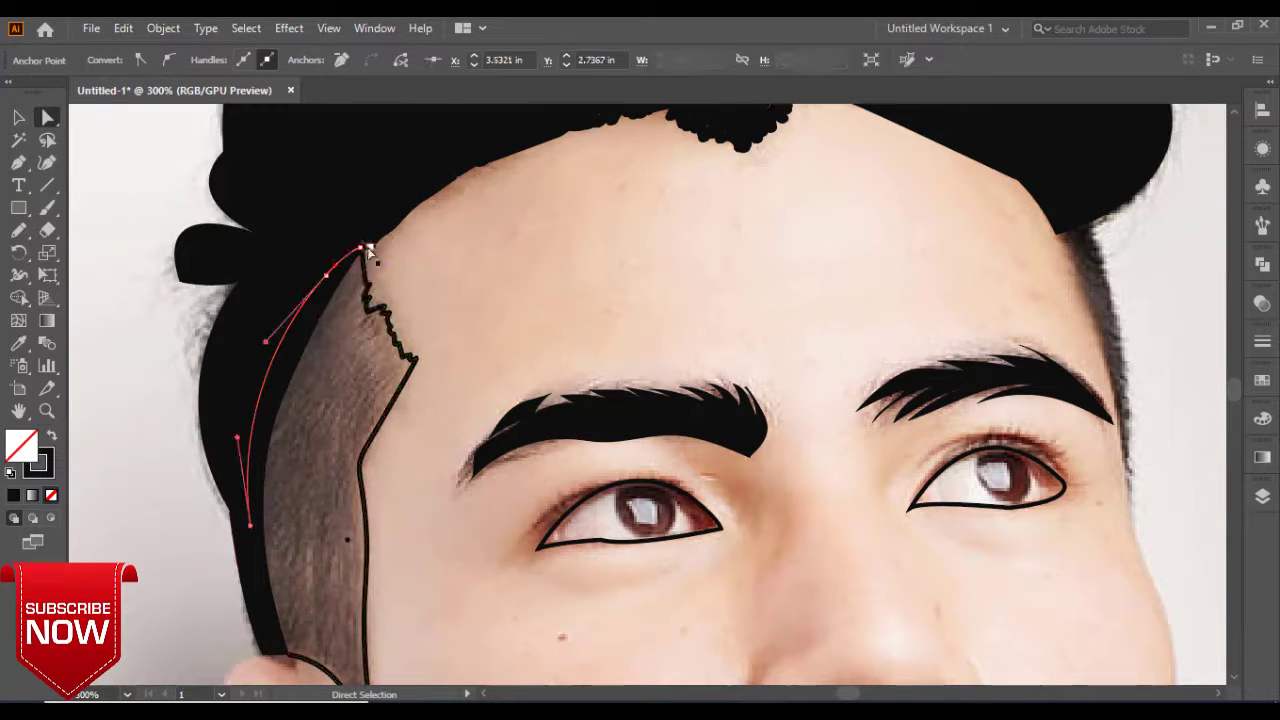
pyautogui.rightClick(362, 251)
pyautogui.click(420, 426)
pyautogui.scroll(-1, 434, 366)
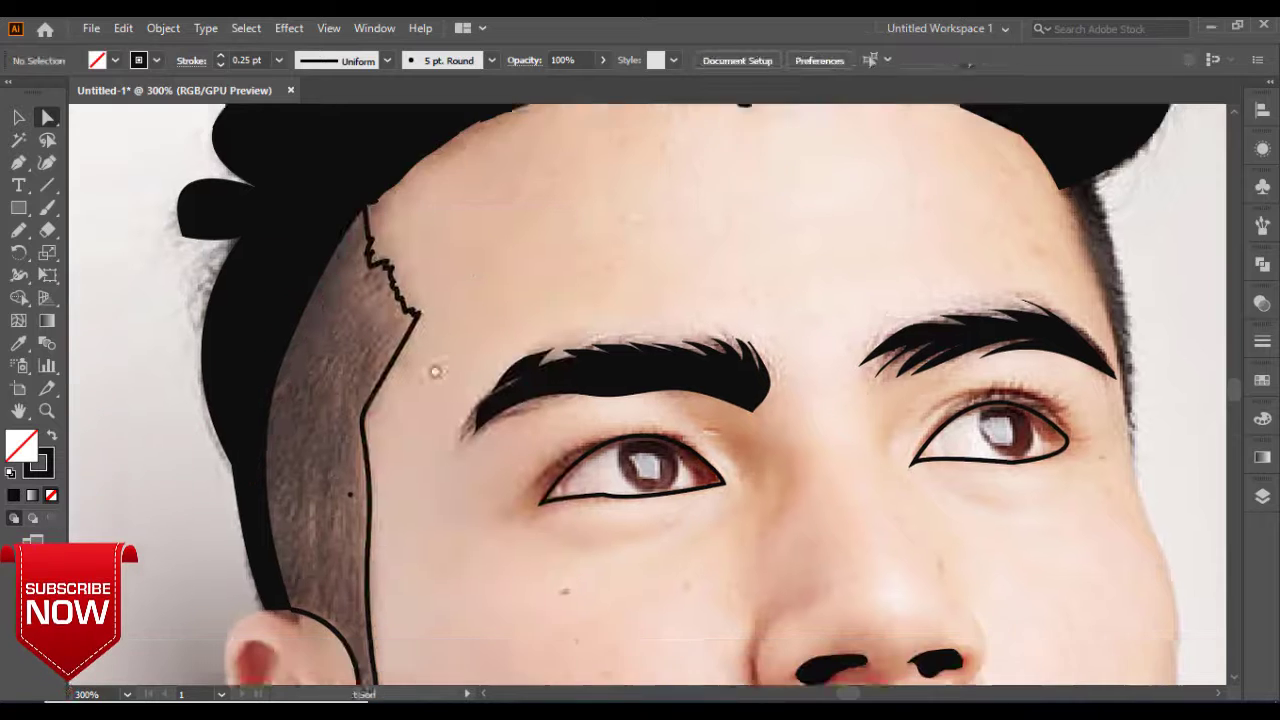
pyautogui.scroll(-2, 434, 366)
pyautogui.press('a')
pyautogui.scroll(3, 347, 298)
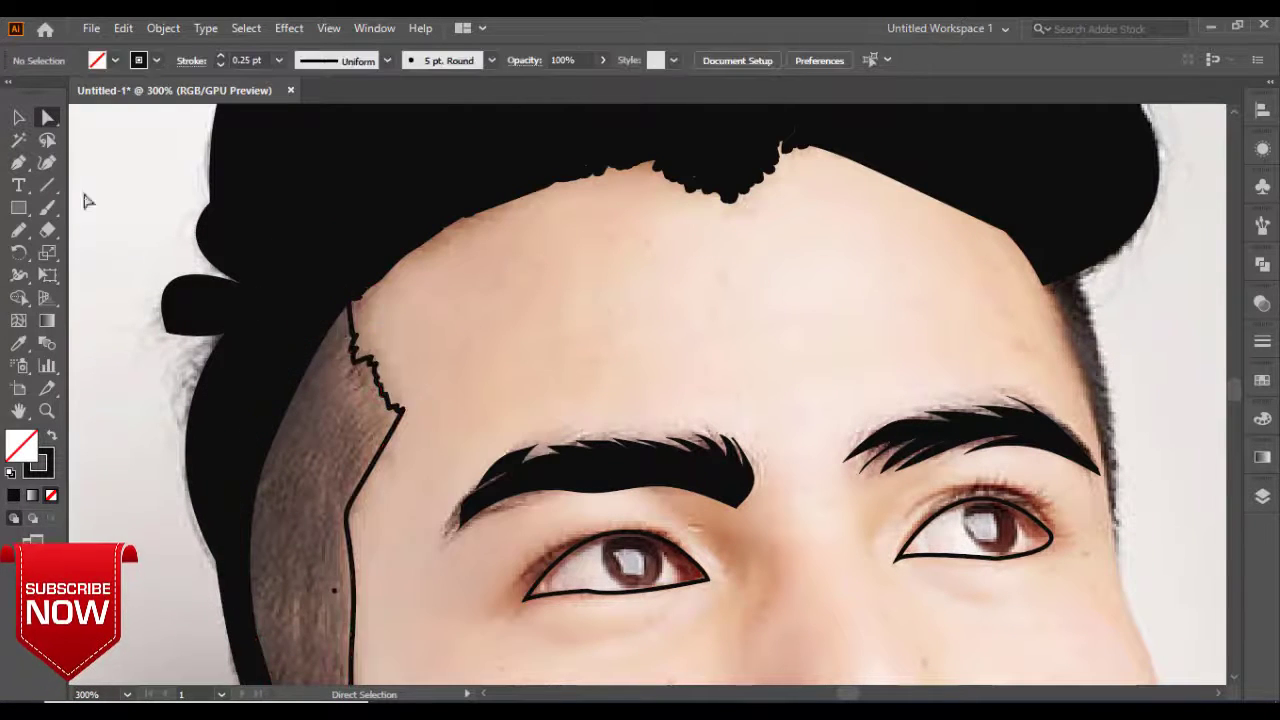
# Fill the side-of-head shape with eyedropped brown and send it behind the hair.
pyautogui.press('v')
pyautogui.press('i')
pyautogui.rightClick(402, 468)
pyautogui.click(590, 434)
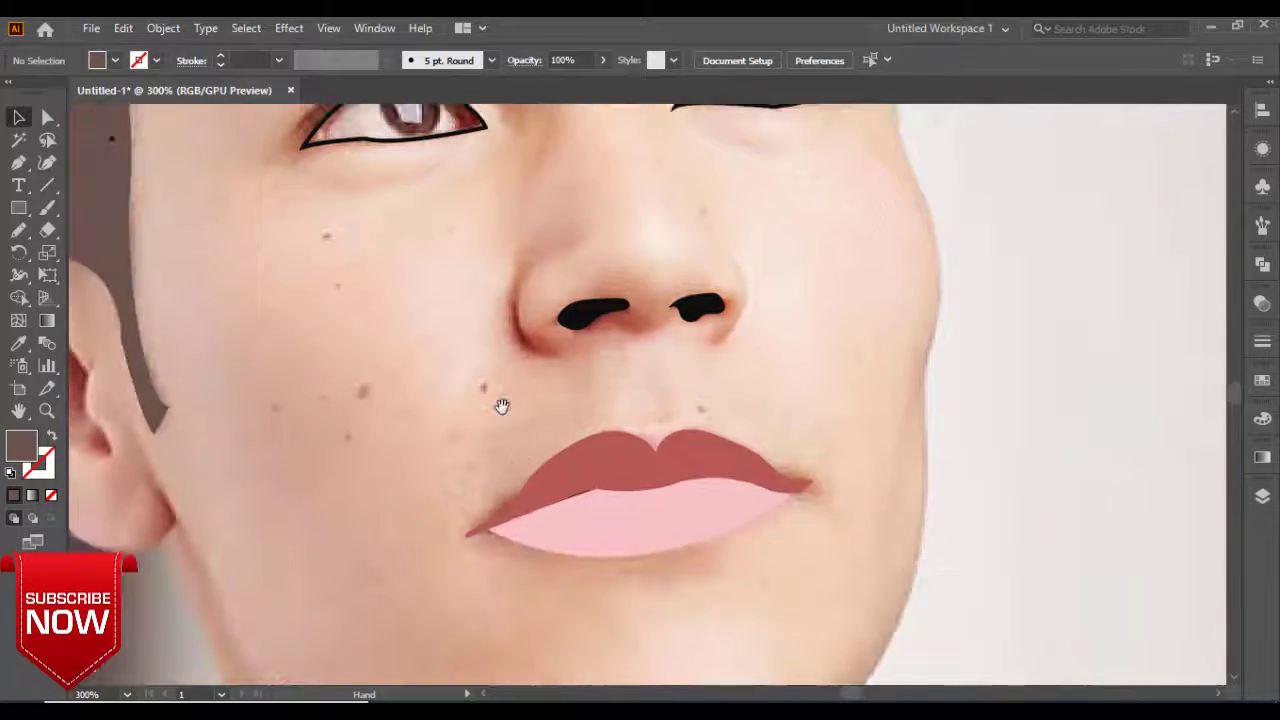
pyautogui.moveTo(502, 406); pyautogui.dragTo(937, 450)
# Begin the skin outline with the Pen, curving over and down the back of the ear with fill removed.
pyautogui.press('p')
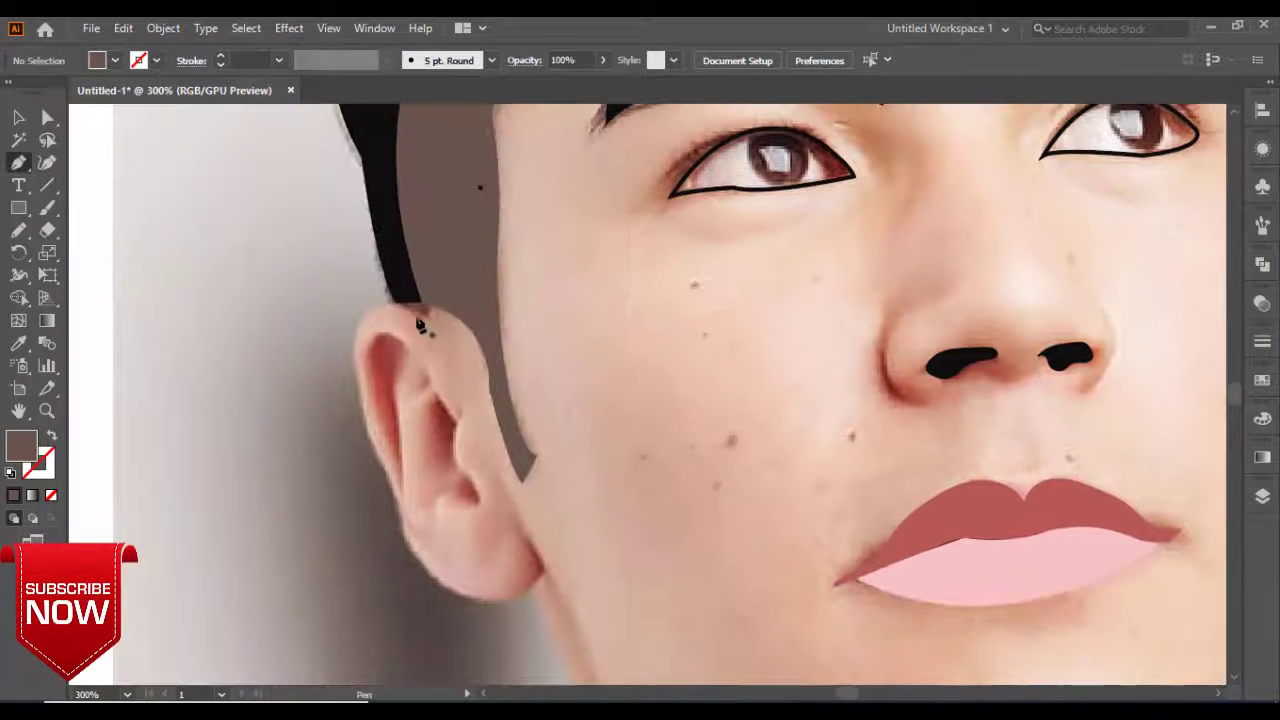
pyautogui.click(430, 321)
pyautogui.moveTo(357, 330); pyautogui.dragTo(328, 388)
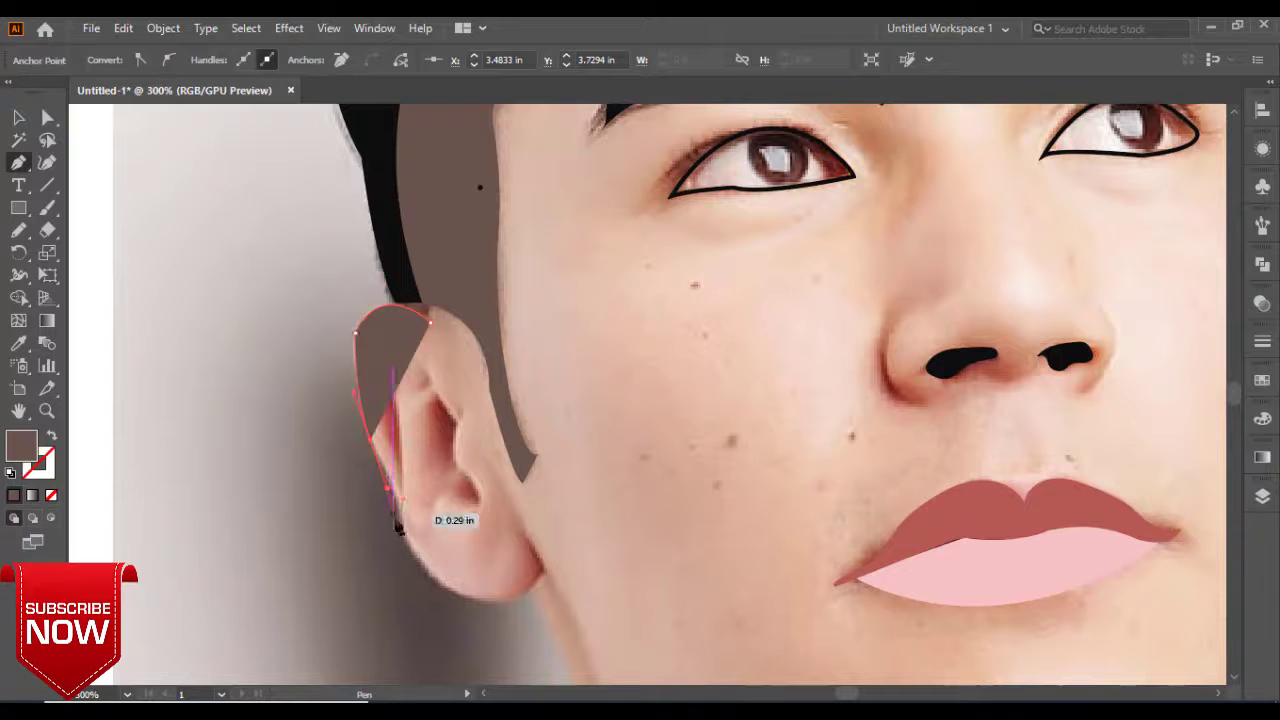
pyautogui.moveTo(399, 524); pyautogui.dragTo(399, 575)
pyautogui.moveTo(522, 594)
pyautogui.mouseDown()
pyautogui.moveTo(557, 568)
pyautogui.moveTo(485, 505)
pyautogui.moveTo(543, 298)
pyautogui.mouseUp()
pyautogui.hotkey('shift', 'x')
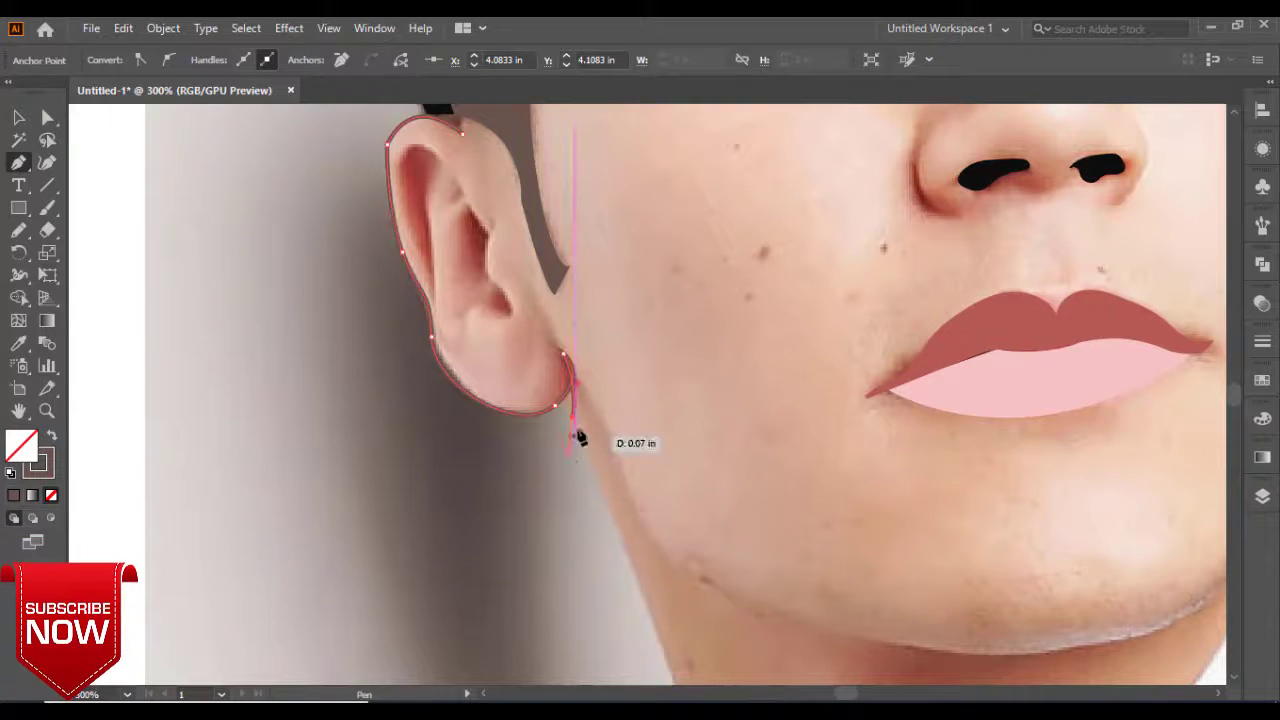
# Continue the outline along the jaw, down the neck to the collar, and up the right jaw.
pyautogui.click(640, 586)
pyautogui.moveTo(700, 690); pyautogui.dragTo(588, 464)
pyautogui.click(580, 466)
pyautogui.moveTo(845, 650); pyautogui.dragTo(935, 678)
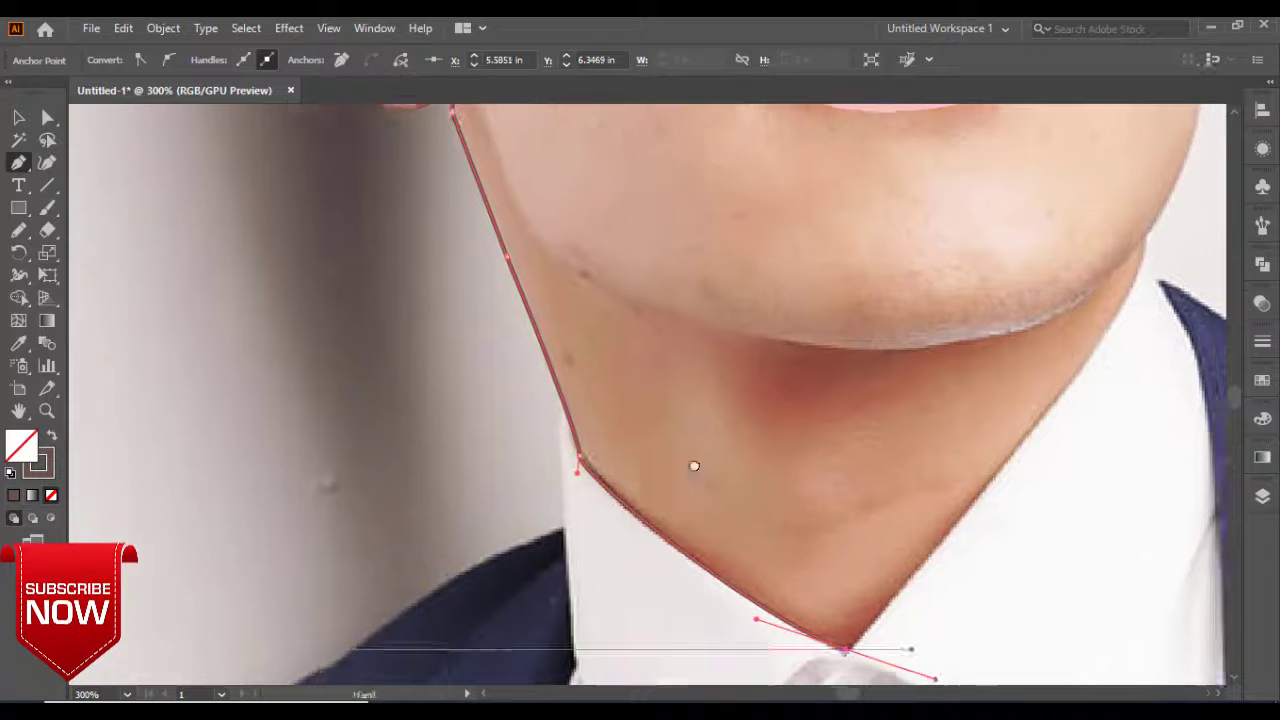
pyautogui.moveTo(694, 466); pyautogui.dragTo(557, 466)
pyautogui.moveTo(763, 250)
pyautogui.mouseDown()
pyautogui.moveTo(768, 135)
pyautogui.moveTo(766, 400)
pyautogui.moveTo(537, 377)
pyautogui.moveTo(477, 657)
pyautogui.mouseUp()
# Run the outline up the right cheek and temple, close it at the ear, and fill it peach.
pyautogui.click(660, 215)
pyautogui.scroll(5, 651, 194)
pyautogui.scroll(-2, 648, 272)
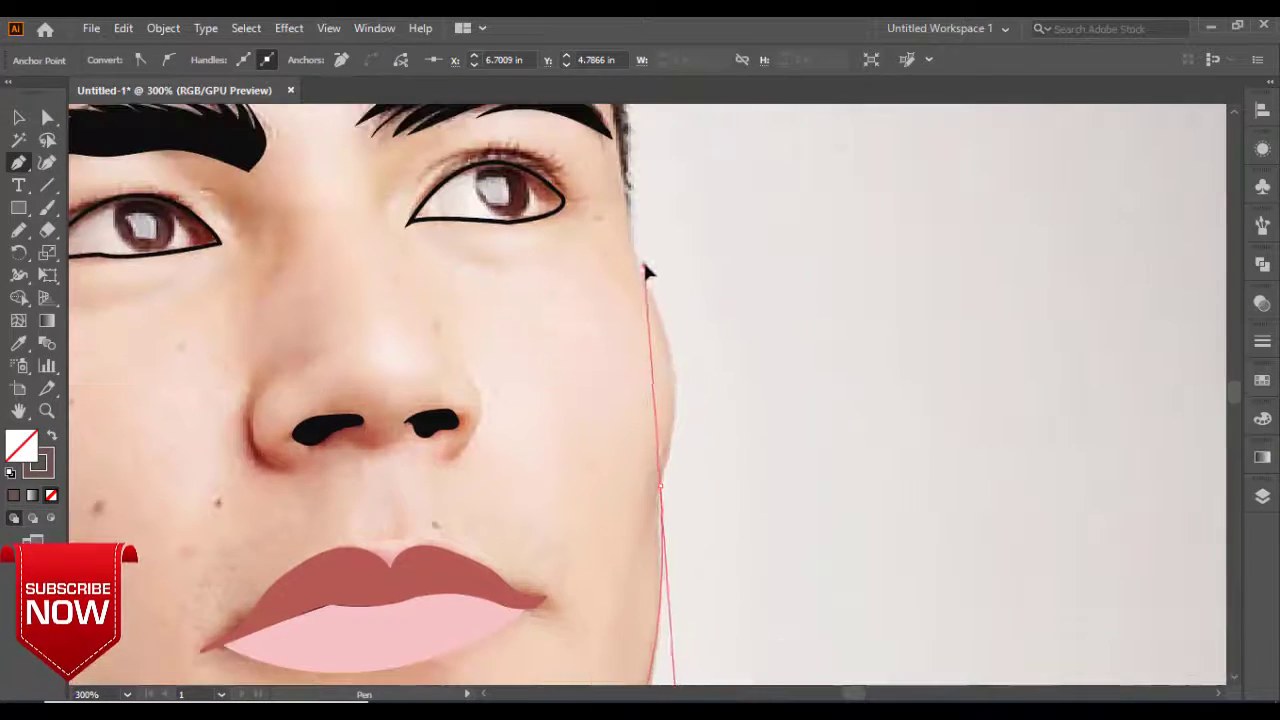
pyautogui.moveTo(647, 270); pyautogui.dragTo(620, 506)
pyautogui.moveTo(517, 308); pyautogui.dragTo(646, 469)
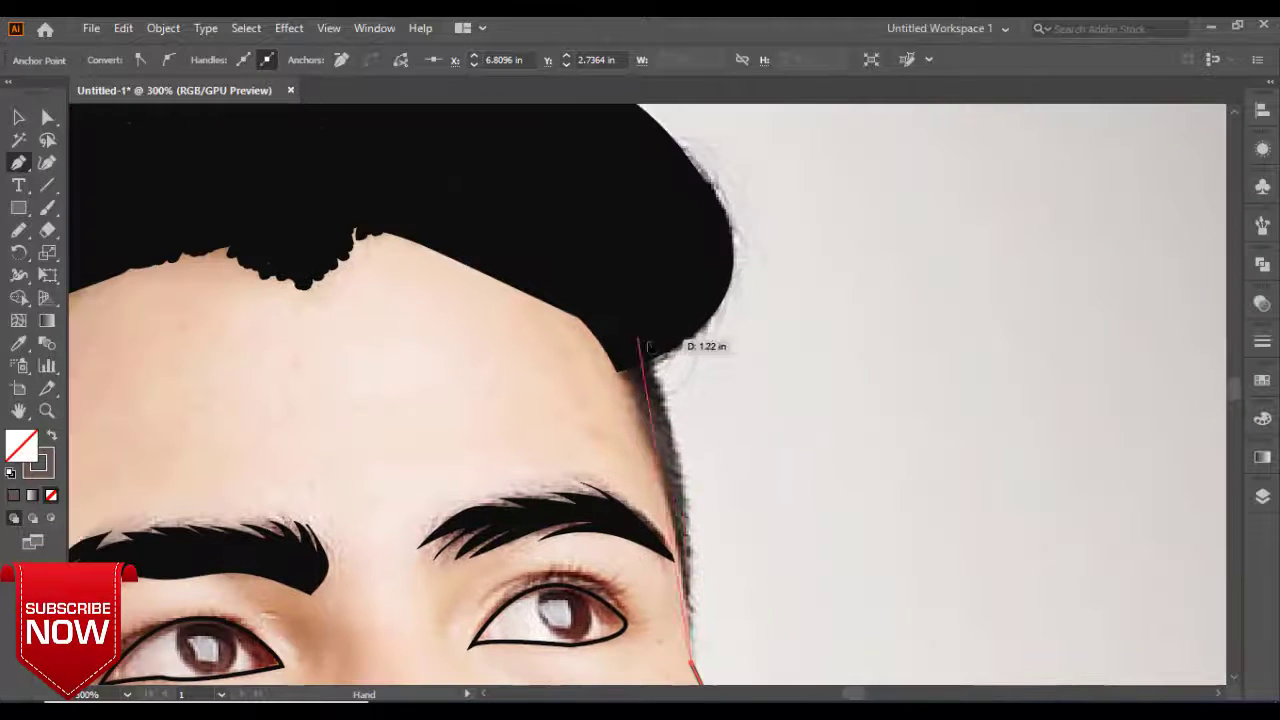
pyautogui.click(648, 346)
pyautogui.hscroll(-5, 400, 320)
pyautogui.click(651, 257)
pyautogui.scroll(-3, 740, 540)
pyautogui.click(660, 298)
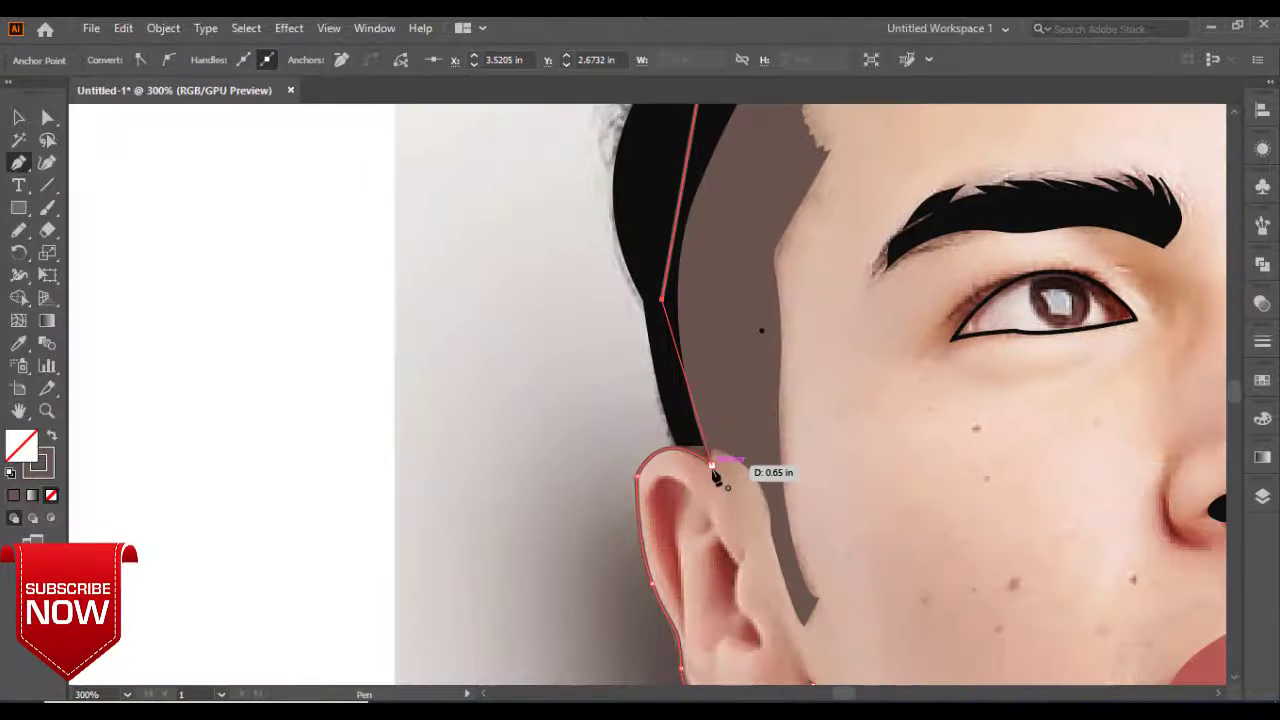
pyautogui.hotkey('shift', 'x')
pyautogui.hotkey('ctrl', '1')
# Give the face shape the pale skin tone and send it behind the facial features.
pyautogui.hotkey('shift', 'x')
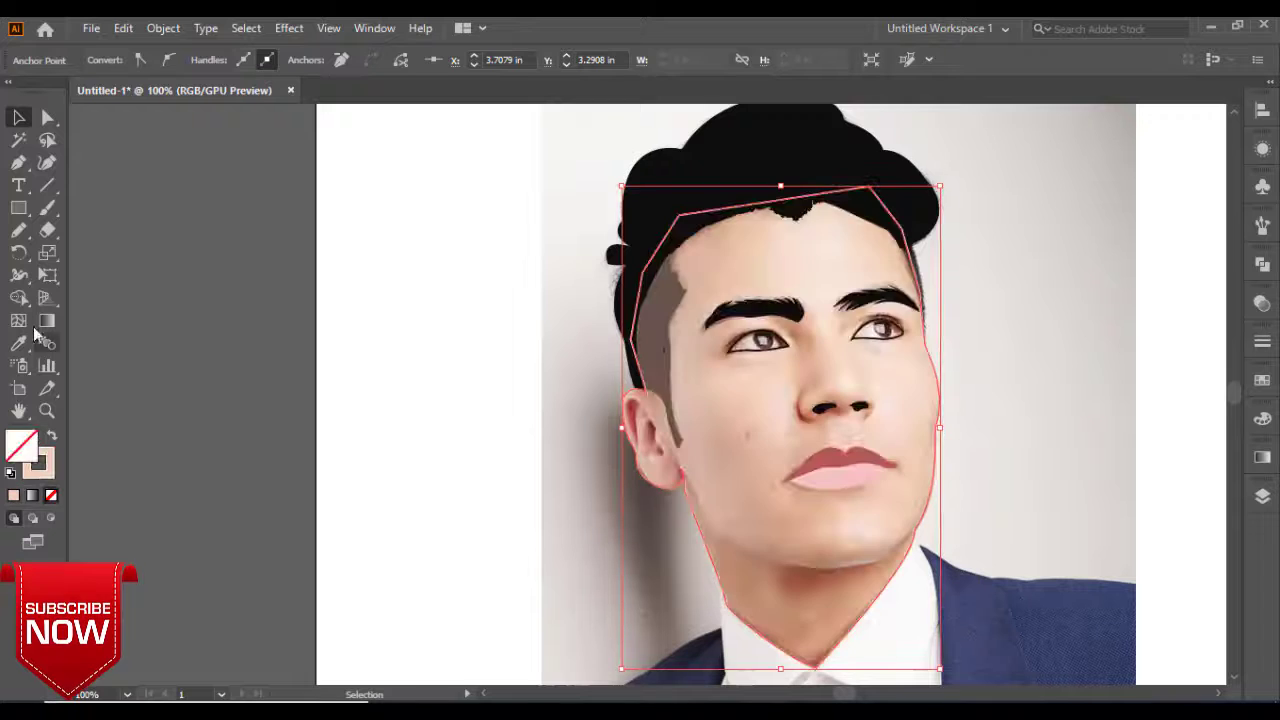
pyautogui.click(826, 247)
pyautogui.click(18, 117)
pyautogui.rightClick(862, 291)
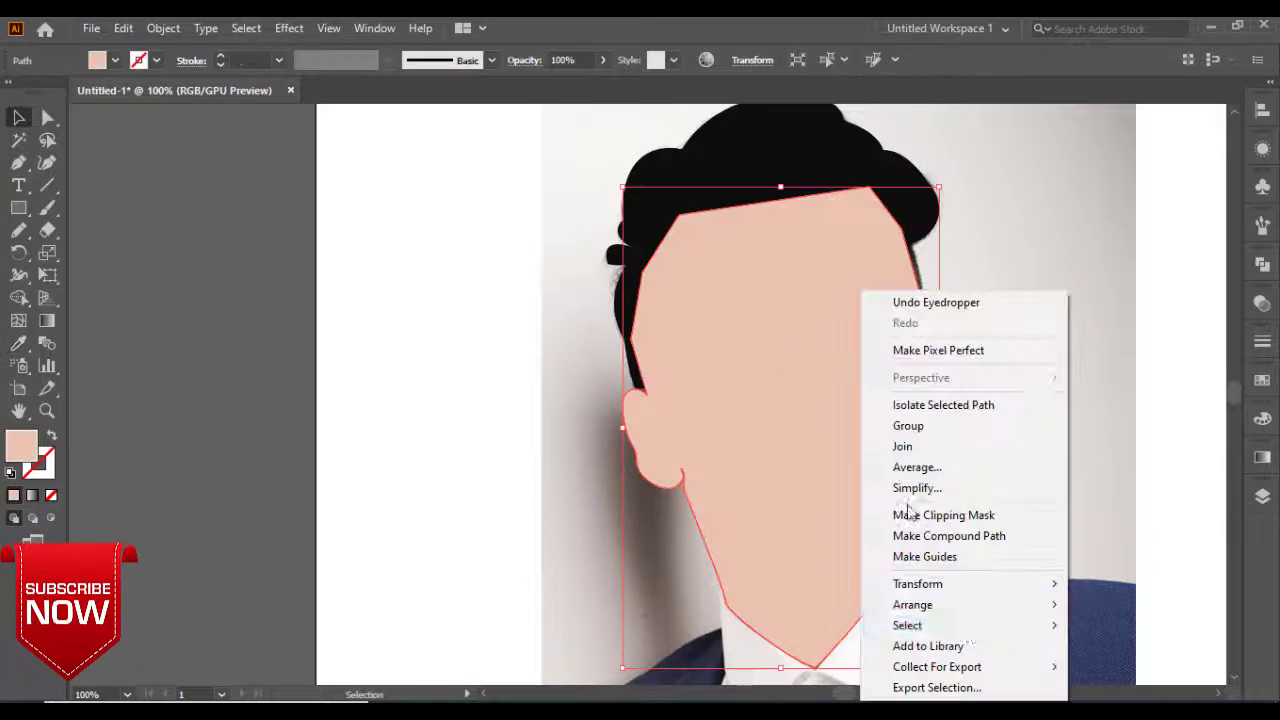
pyautogui.click(1110, 667)
pyautogui.click(483, 470)
pyautogui.click(760, 400)
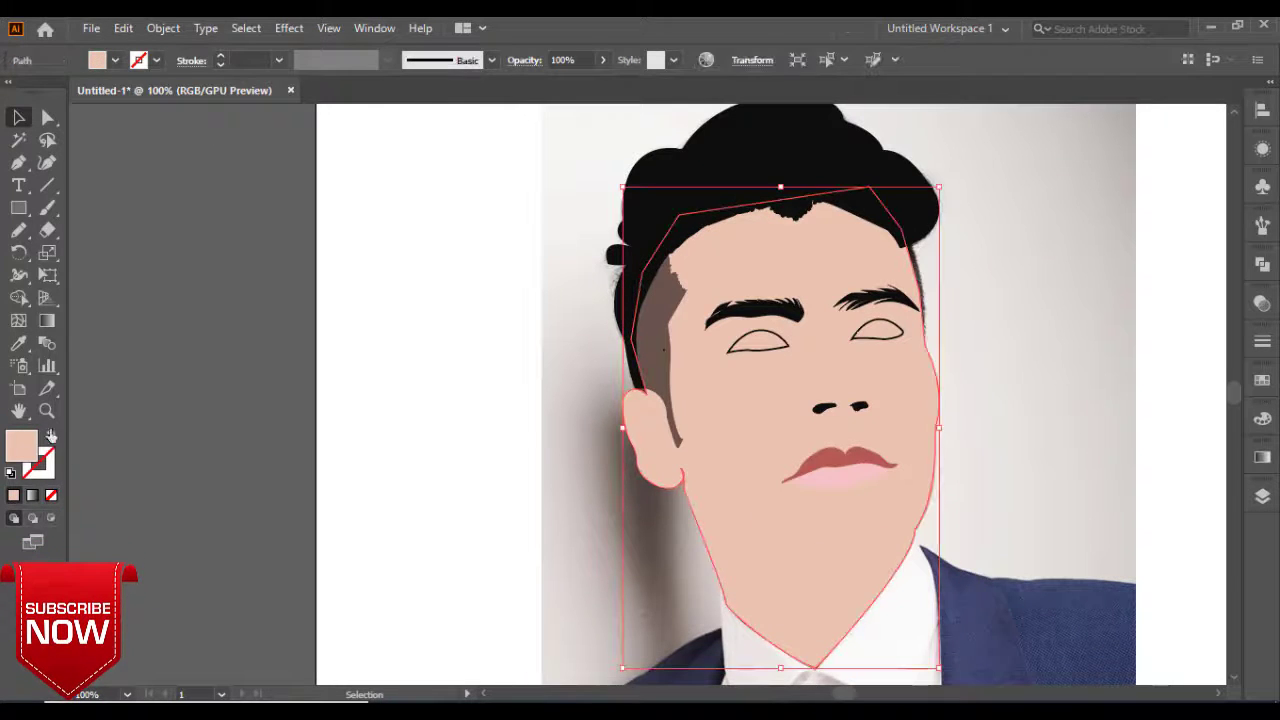
pyautogui.hotkey('shift', 'x')
# Trace the jawline from the chin up to the earlobe.
pyautogui.click(20, 165)
pyautogui.click(915, 528)
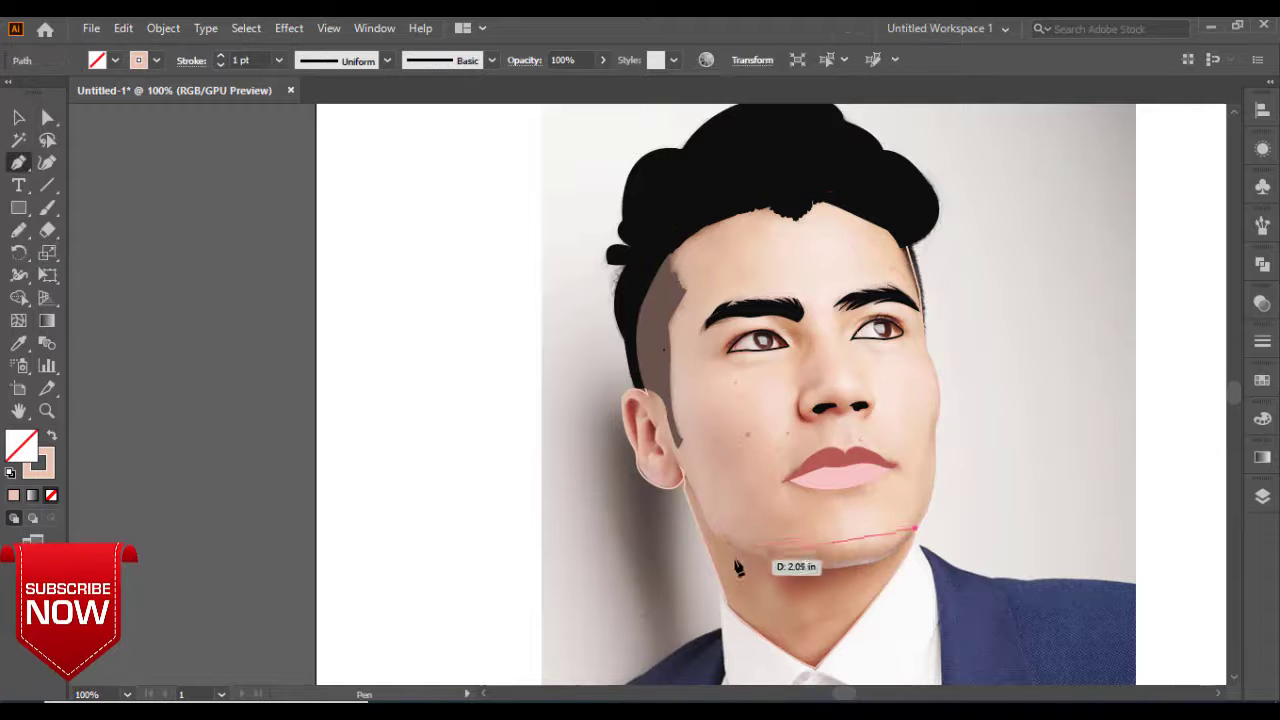
pyautogui.click(696, 512)
pyautogui.scroll(3, 730, 572)
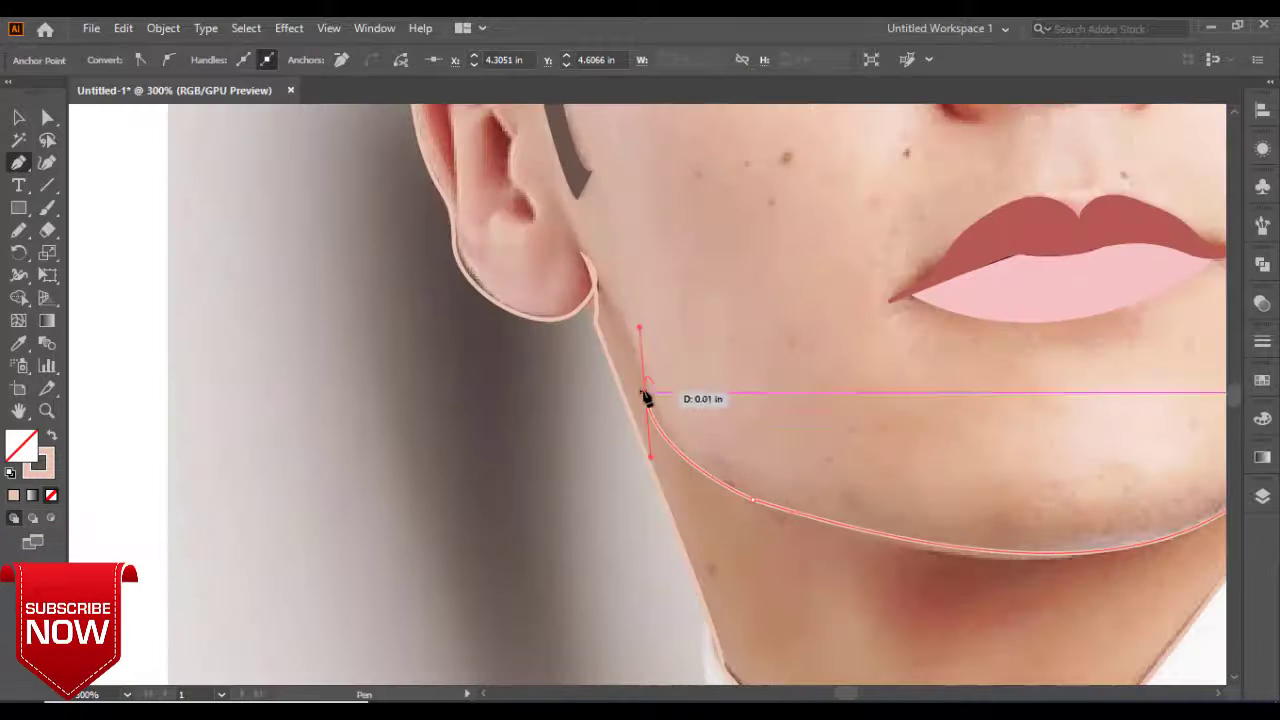
pyautogui.moveTo(593, 283); pyautogui.dragTo(568, 266)
pyautogui.press('d')
# Make the jawline a black stroke with no fill at 0.25 pt weight.
pyautogui.press('/')
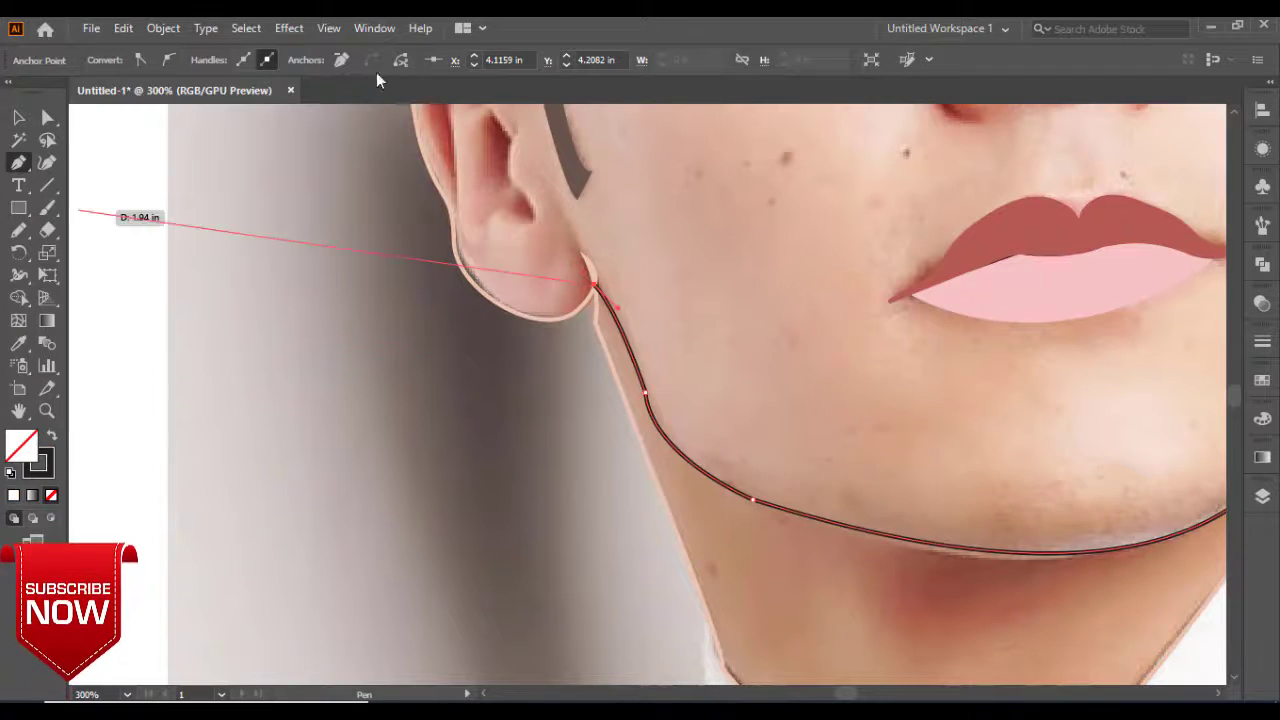
pyautogui.press('v')
pyautogui.hotkey('ctrl', 'shift', 'a')
pyautogui.click(745, 483)
pyautogui.click(278, 60)
pyautogui.click(300, 80)
pyautogui.hotkey('ctrl', 'shift', 'a')
pyautogui.scroll(5, 700, 450)
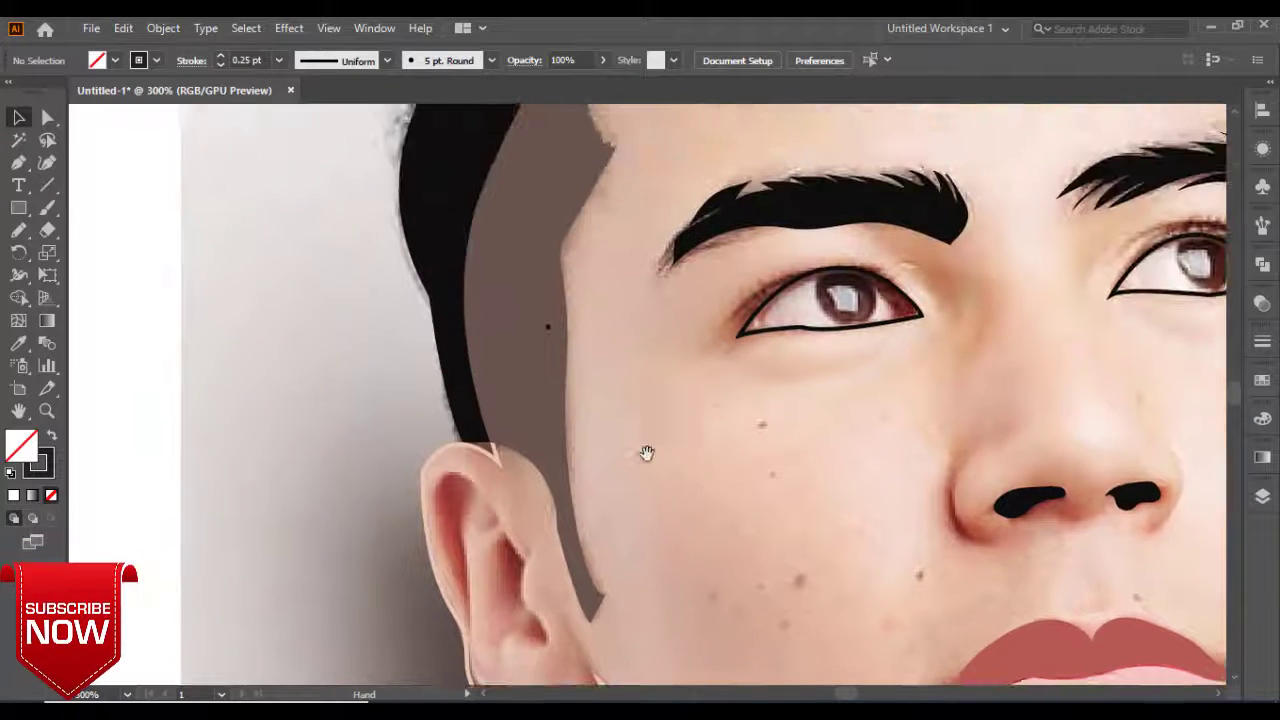
# Draw the inner ear fold shapes with the Pen tool.
pyautogui.press('p')
pyautogui.moveTo(605, 415); pyautogui.dragTo(586, 432)
pyautogui.click(590, 555)
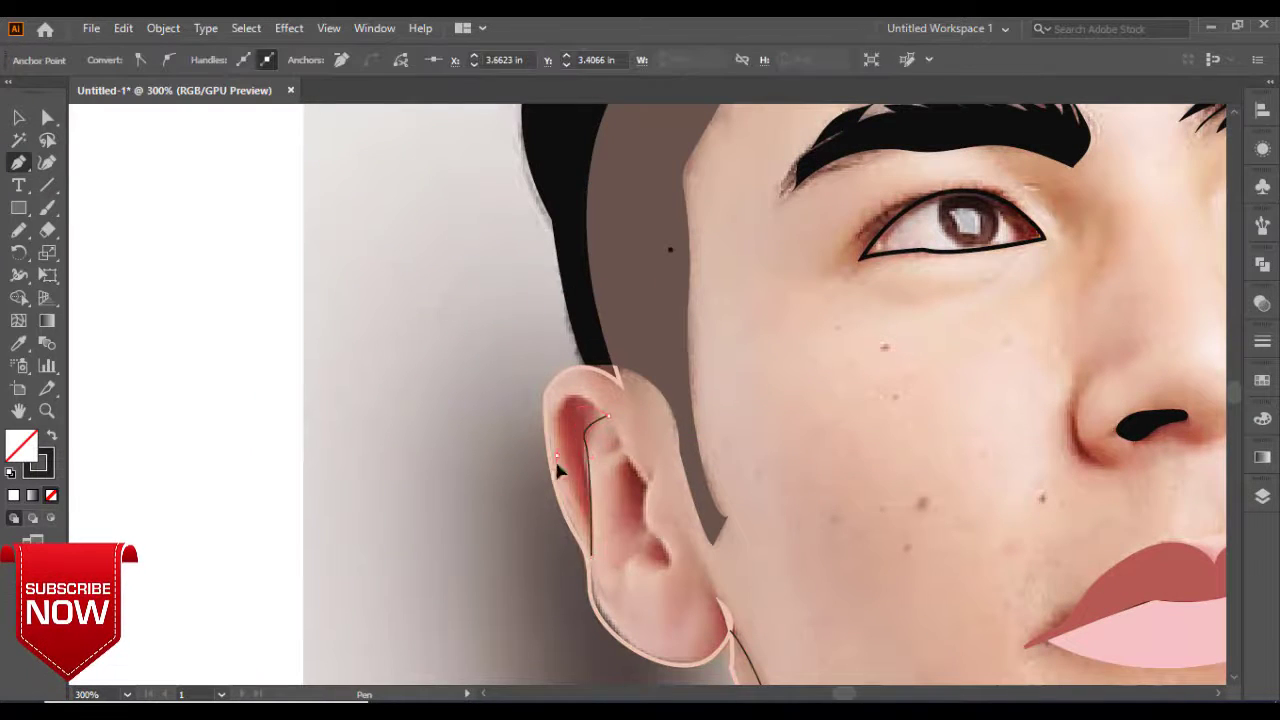
pyautogui.moveTo(655, 500); pyautogui.dragTo(620, 440)
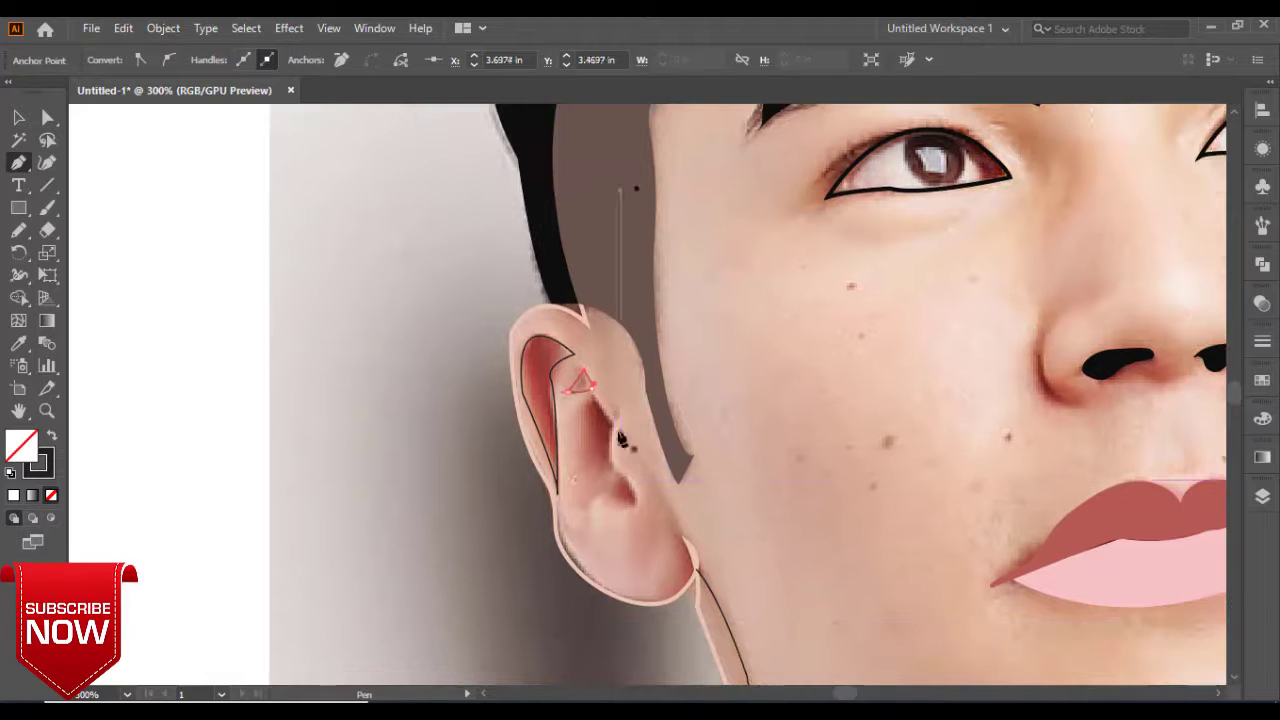
pyautogui.press('Return')
pyautogui.click(620, 414)
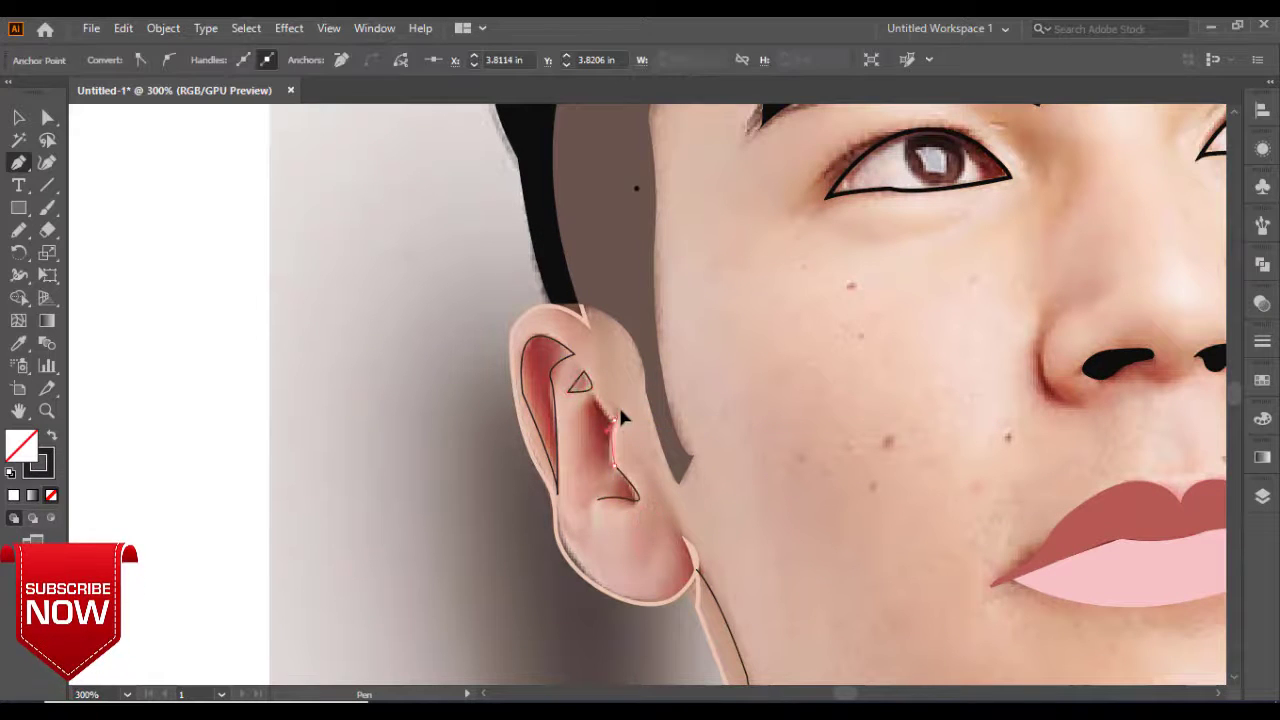
# Select the inner ear shapes and eyedrop a reddish fill onto them.
pyautogui.moveTo(758, 523); pyautogui.dragTo(618, 523)
pyautogui.press('i')
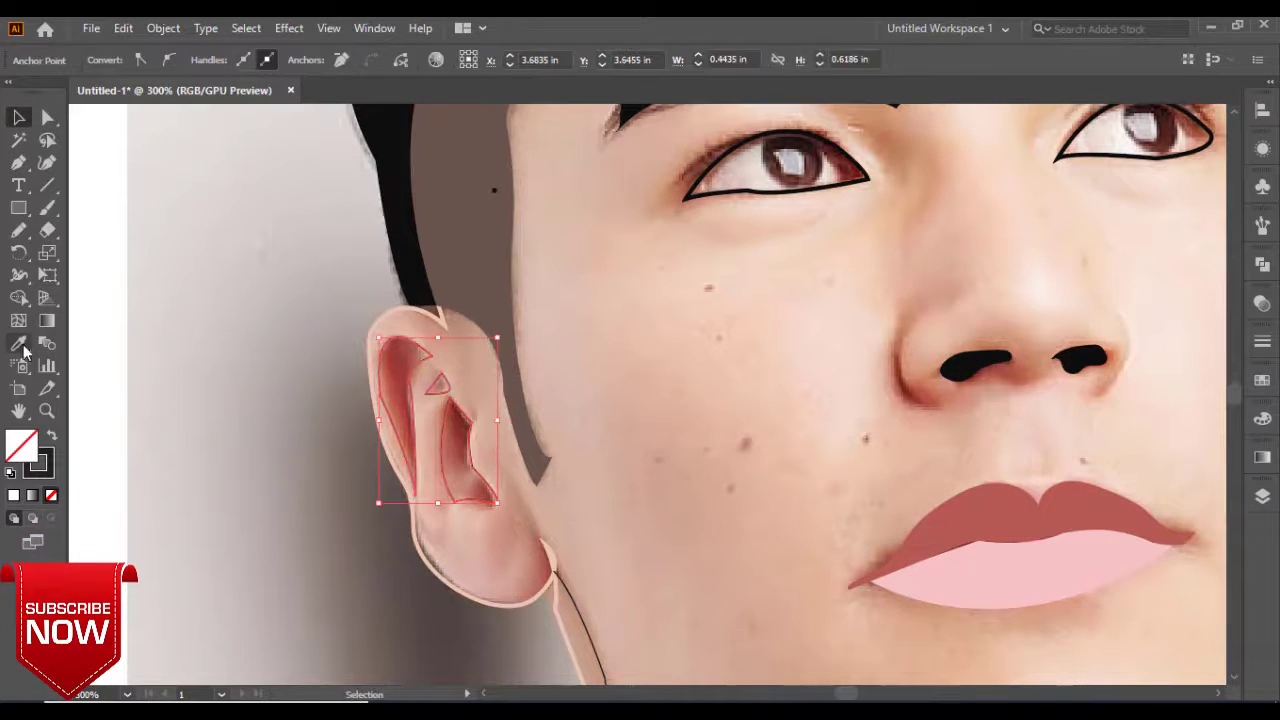
pyautogui.click(395, 400)
pyautogui.moveTo(1139, 526)
pyautogui.mouseDown()
pyautogui.moveTo(669, 486)
pyautogui.moveTo(654, 688)
pyautogui.mouseUp()
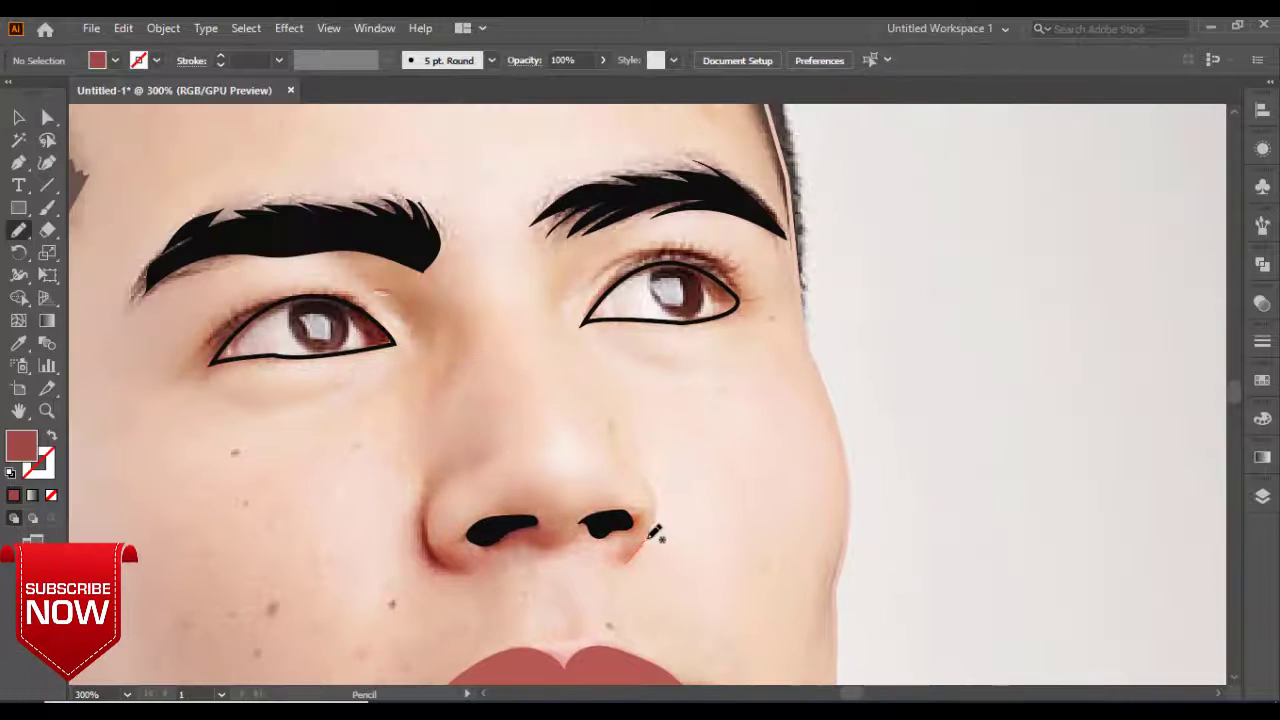
# Draw curves along the sides of the nose and give them the black outline style.
pyautogui.moveTo(636, 468); pyautogui.dragTo(622, 562)
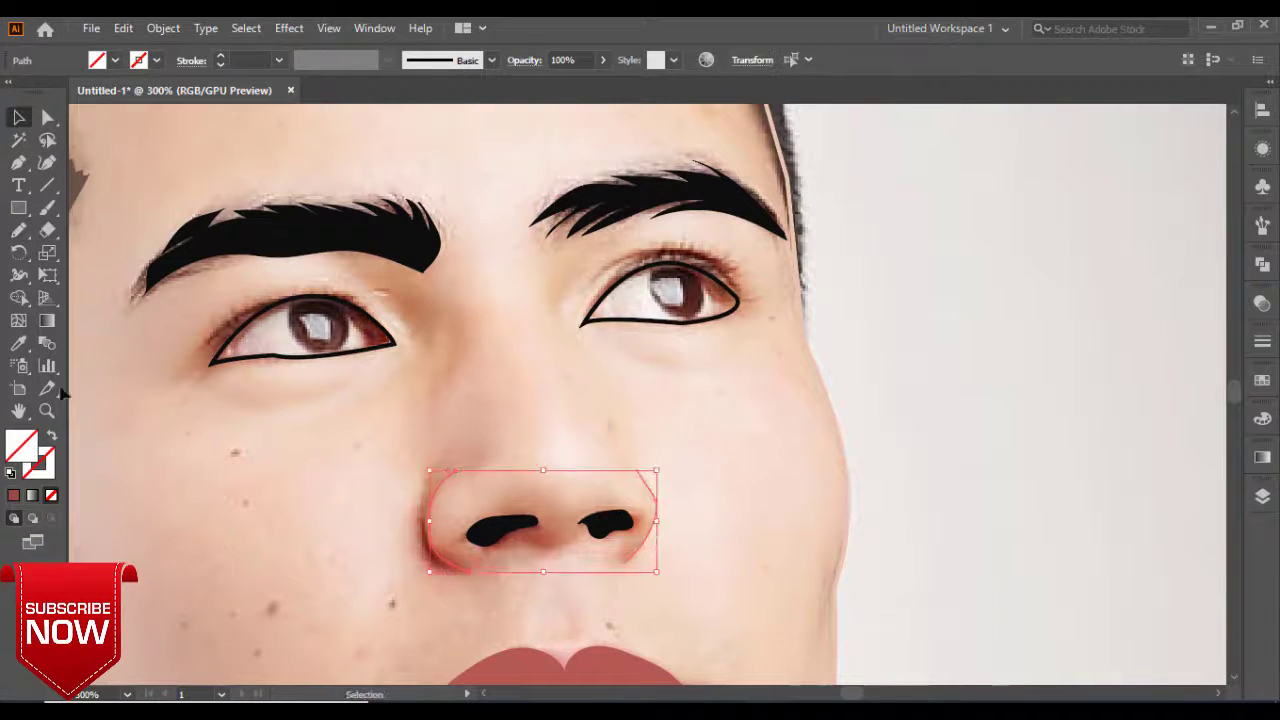
pyautogui.press('i')
pyautogui.click(300, 357)
pyautogui.press('v')
pyautogui.click(292, 497)
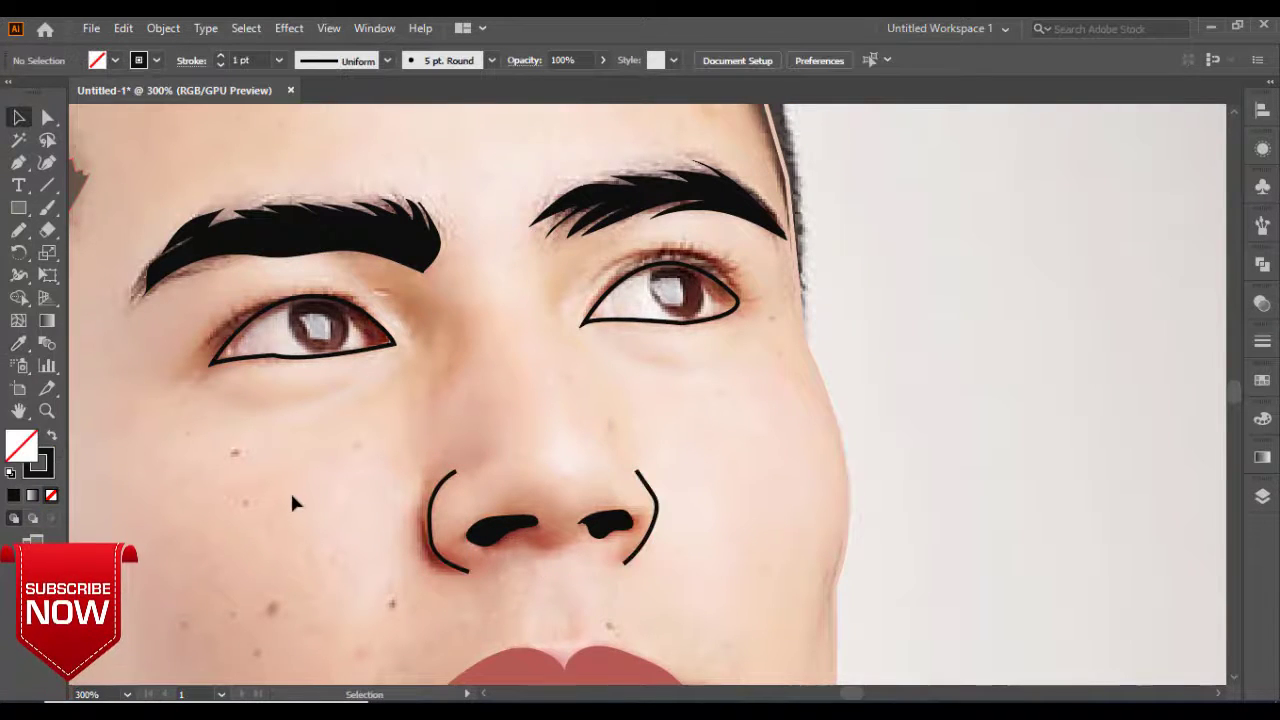
# Preview and undo a skin fill on the face shape, then show the Layers panel.
pyautogui.click(847, 517)
pyautogui.click(48, 437)
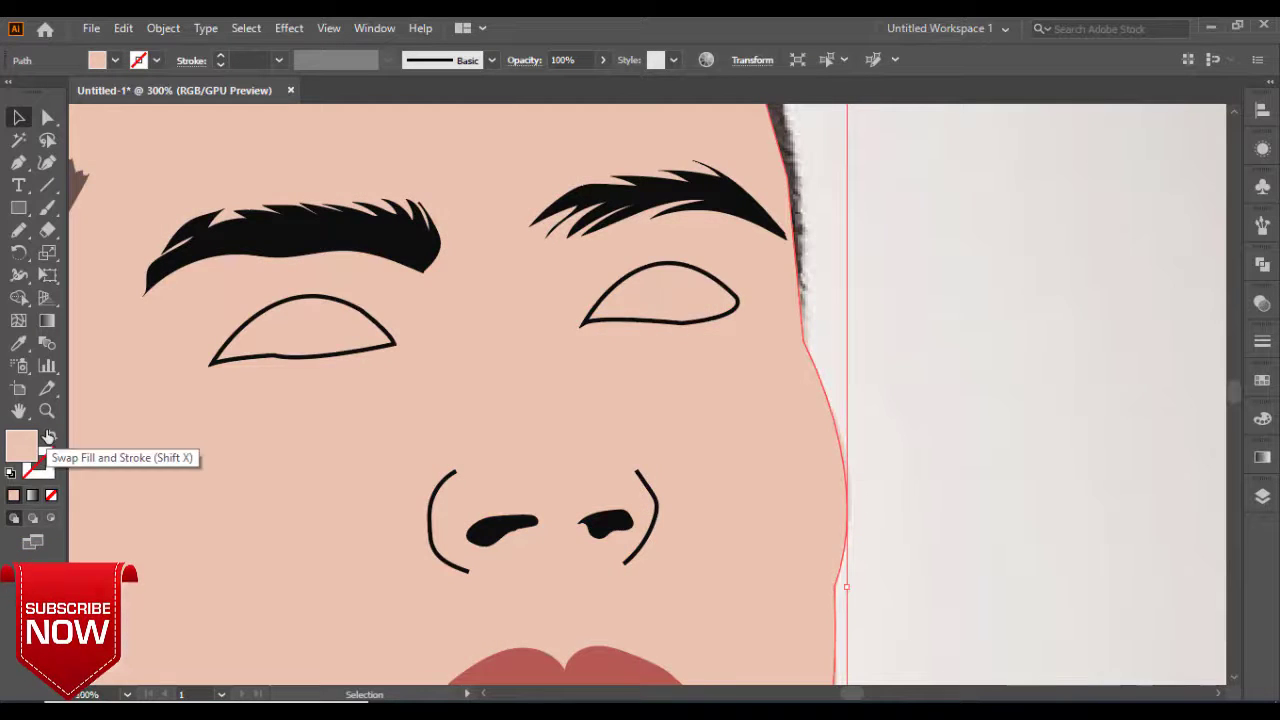
pyautogui.hotkey('ctrl', '-')
pyautogui.hotkey('ctrl', '-')
pyautogui.hotkey('ctrl', 'z')
pyautogui.click(957, 300)
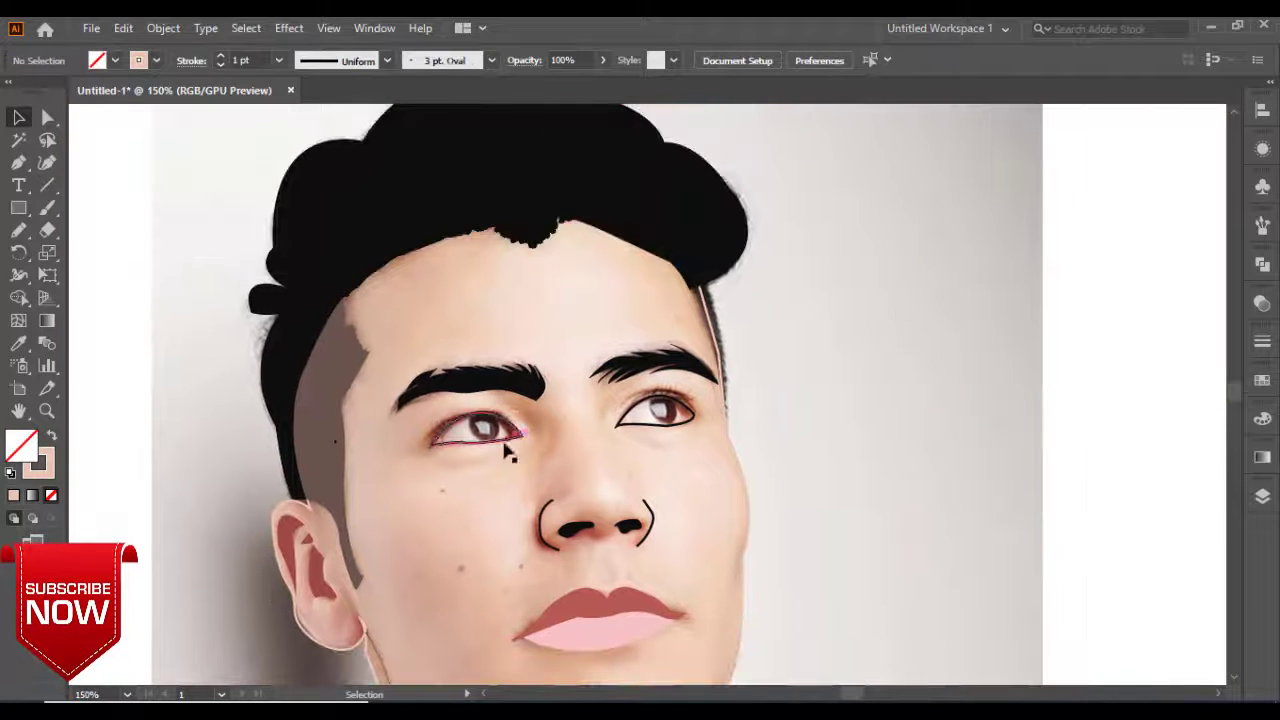
pyautogui.click(1262, 496)
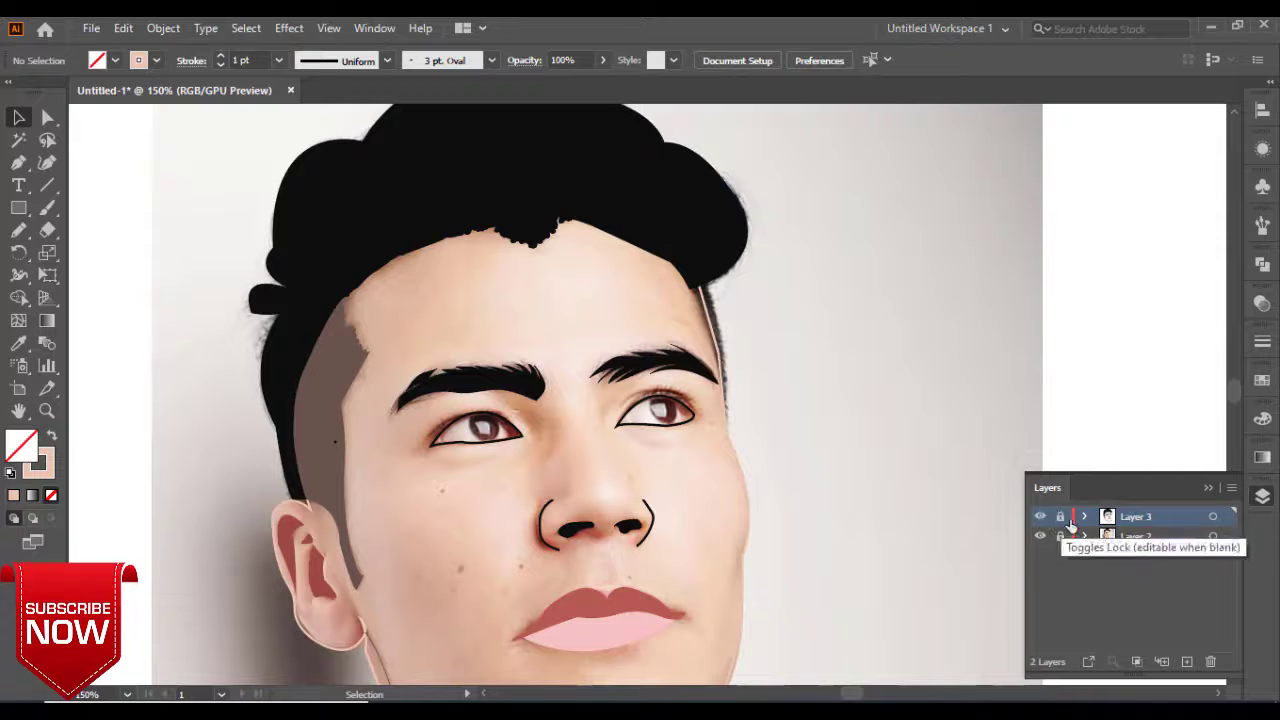
# Lock Layer 2 and draw the first hair strand along the hairline on the new layer.
pyautogui.click(1060, 536)
pyautogui.scroll(-3, 597, 395)
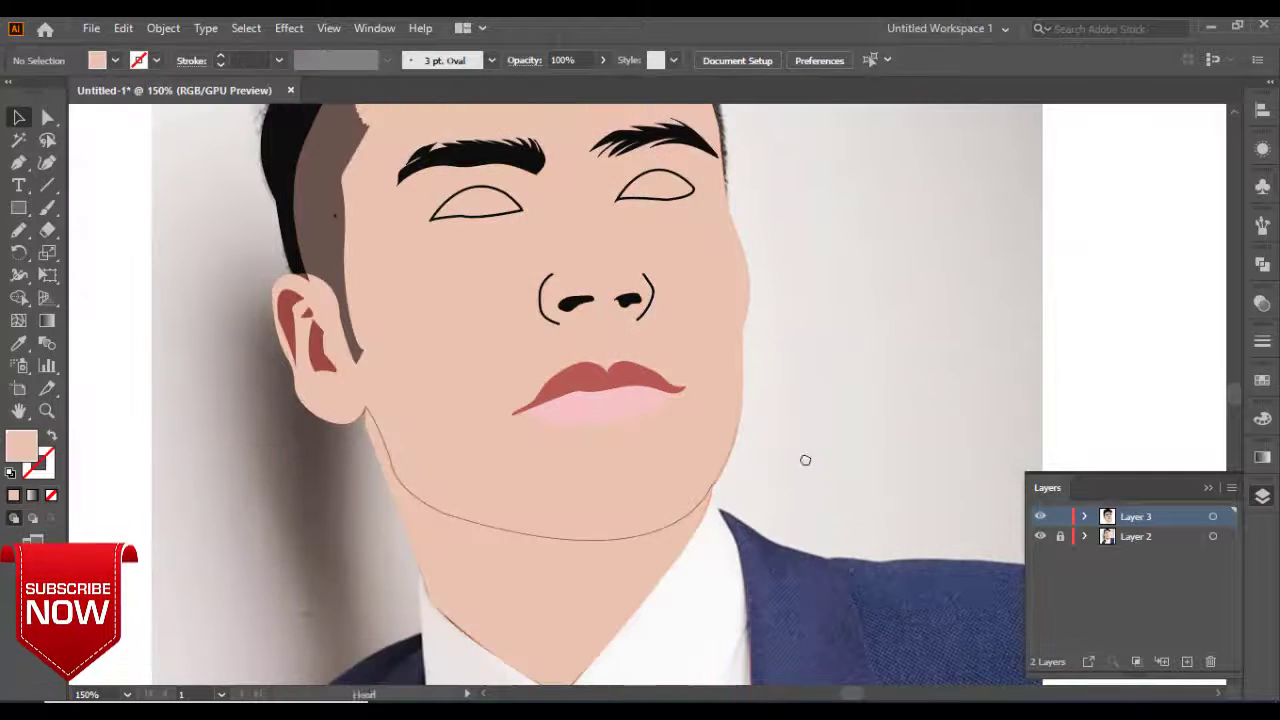
pyautogui.scroll(3, 467, 371)
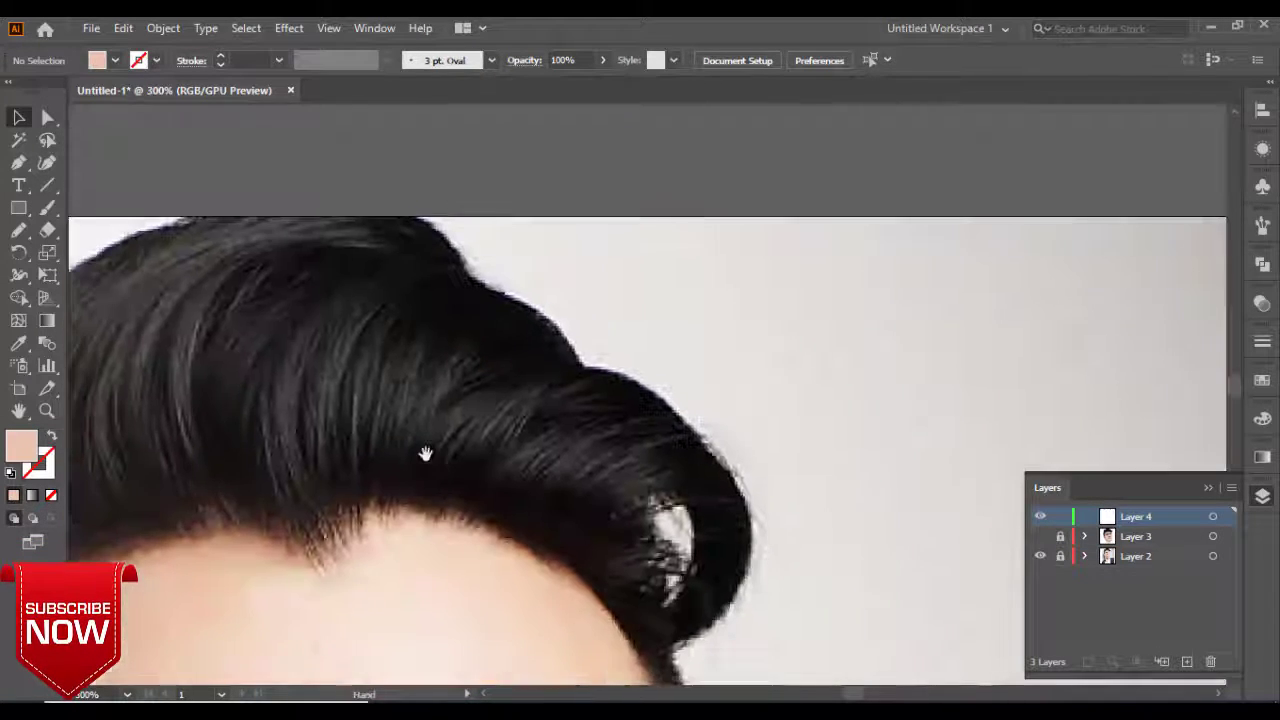
pyautogui.click(18, 230)
pyautogui.moveTo(386, 491); pyautogui.dragTo(322, 400)
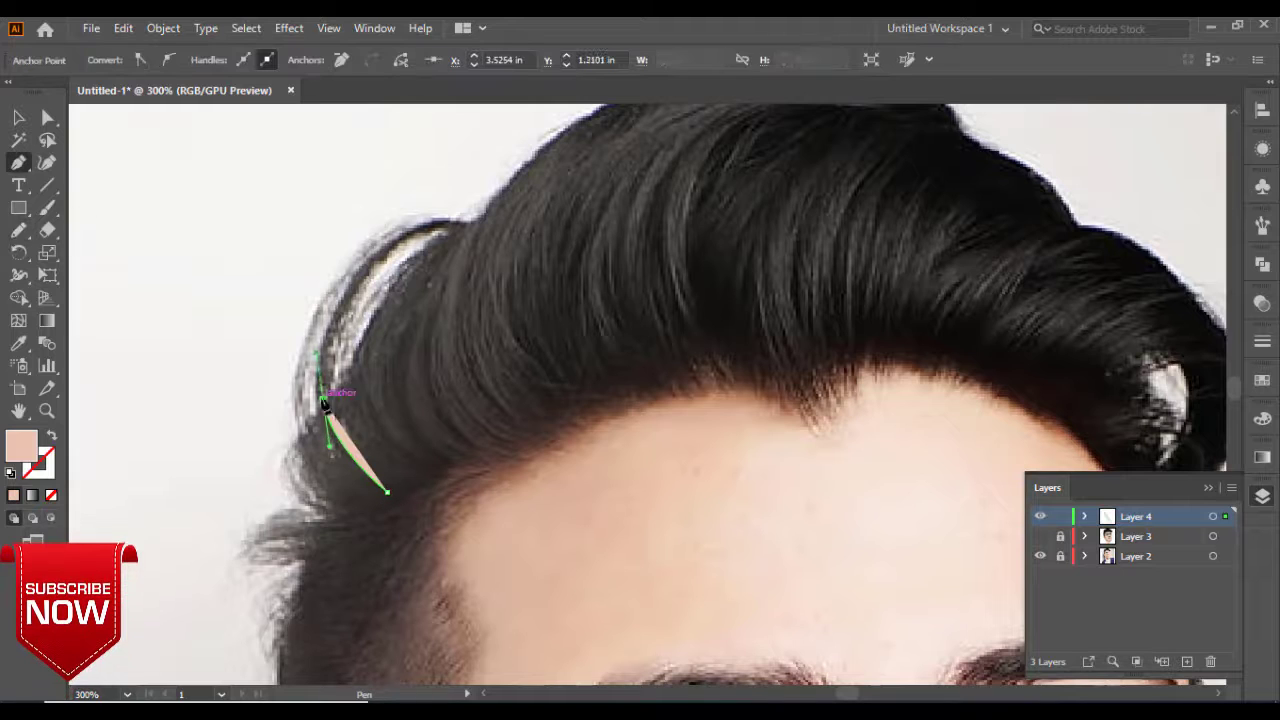
pyautogui.hotkey('shift', 'x')
pyautogui.press('v')
pyautogui.hotkey('ctrl', 'a')
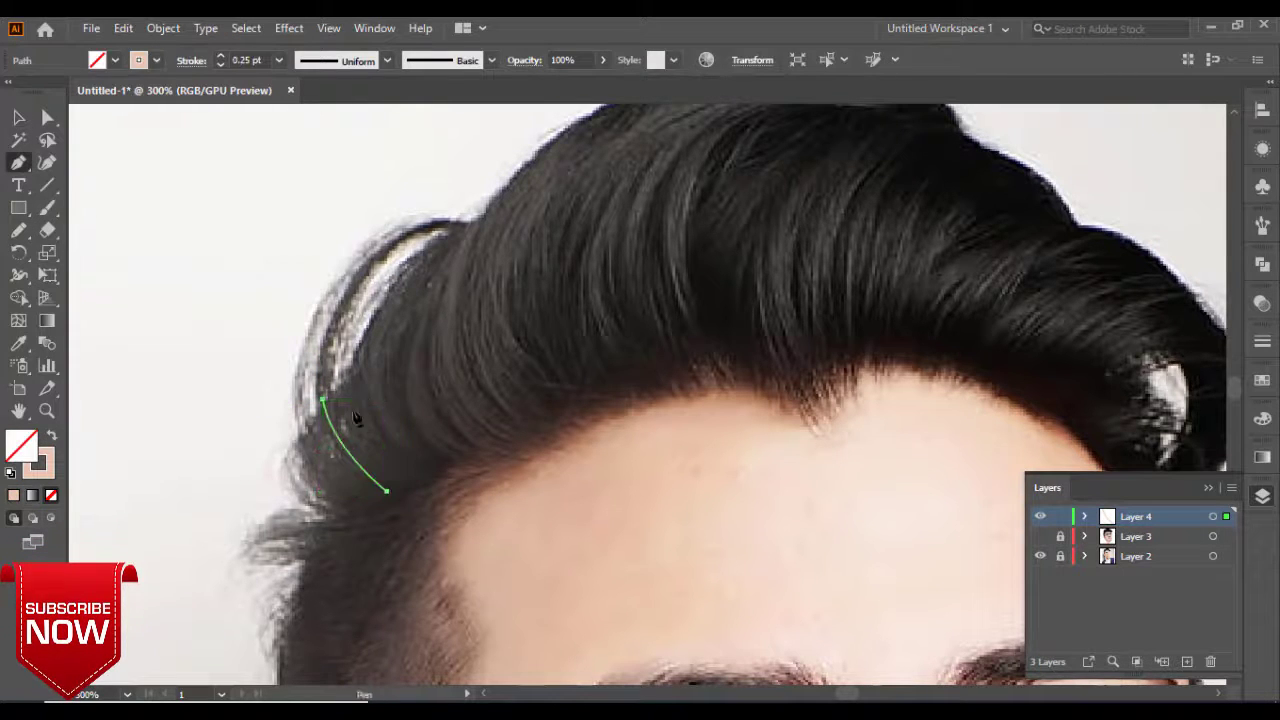
# Curve the next hair strands along the hairline and up toward the top of the quiff.
pyautogui.moveTo(404, 490); pyautogui.dragTo(353, 397)
pyautogui.moveTo(420, 482); pyautogui.dragTo(458, 486)
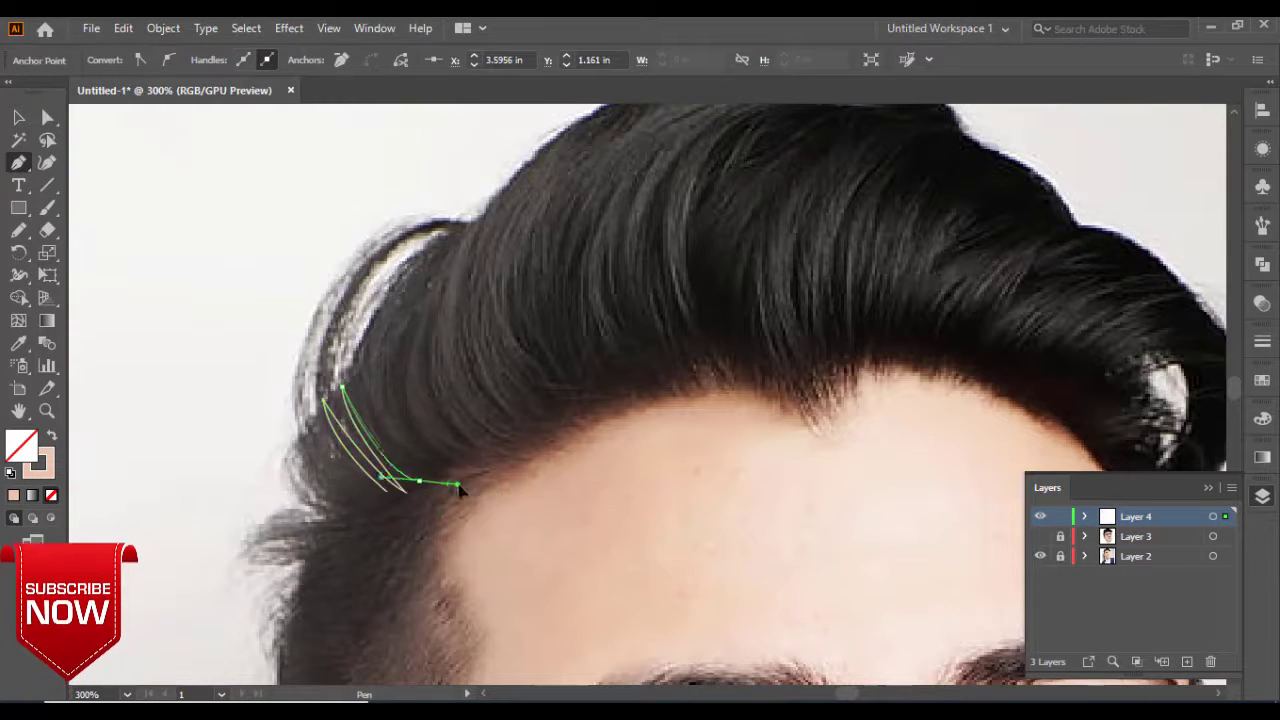
pyautogui.moveTo(403, 285); pyautogui.dragTo(371, 410)
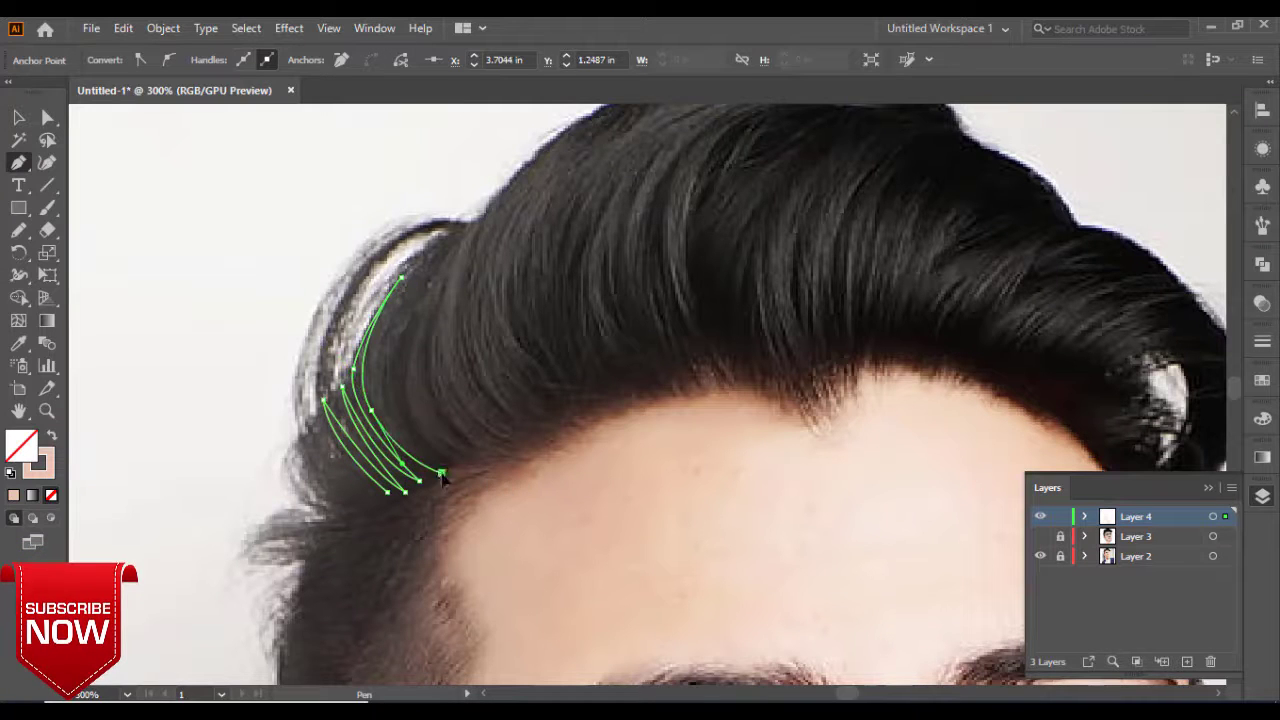
pyautogui.click(449, 257)
pyautogui.scroll(3, 509, 486)
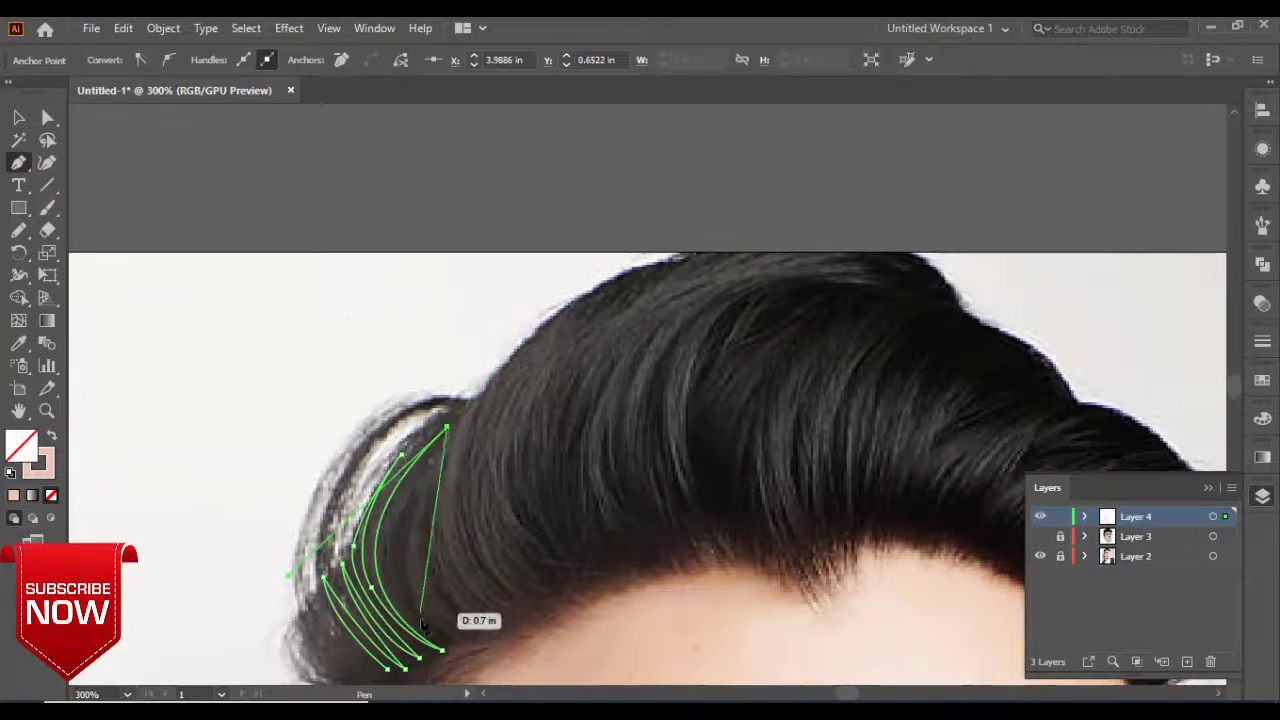
pyautogui.scroll(-4, 422, 625)
pyautogui.scroll(5, 500, 366)
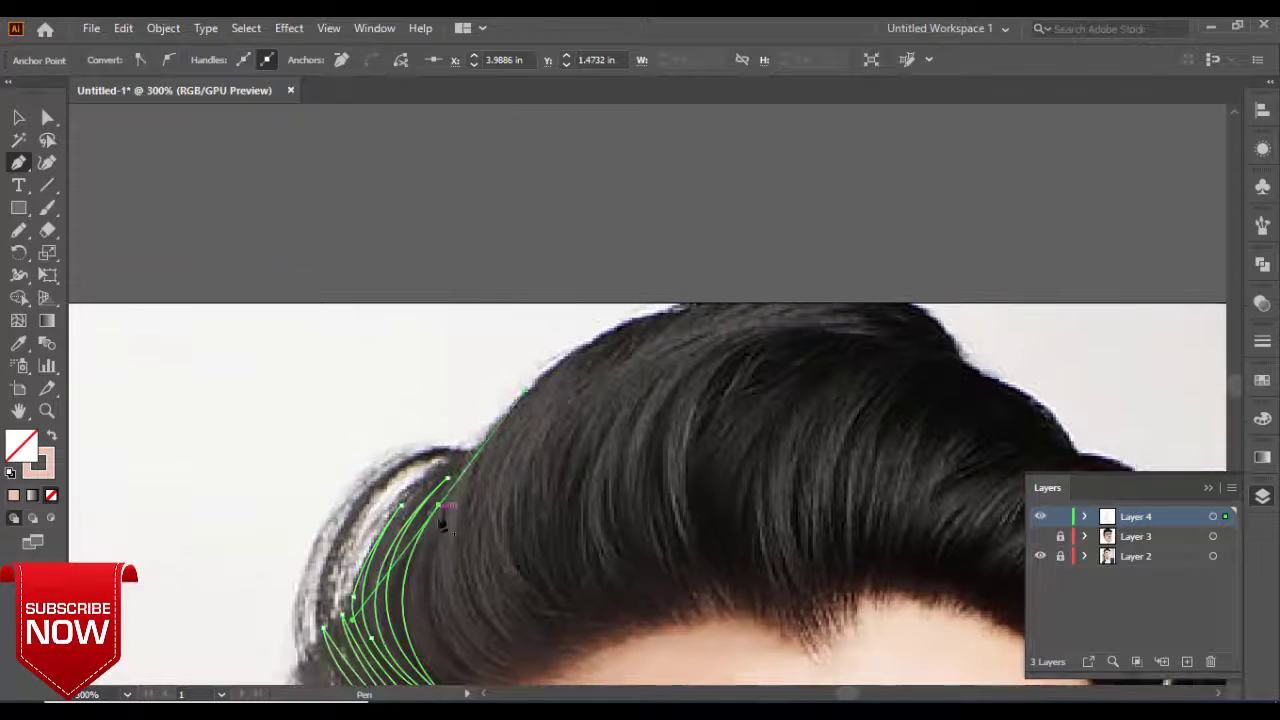
pyautogui.moveTo(488, 430); pyautogui.dragTo(466, 680)
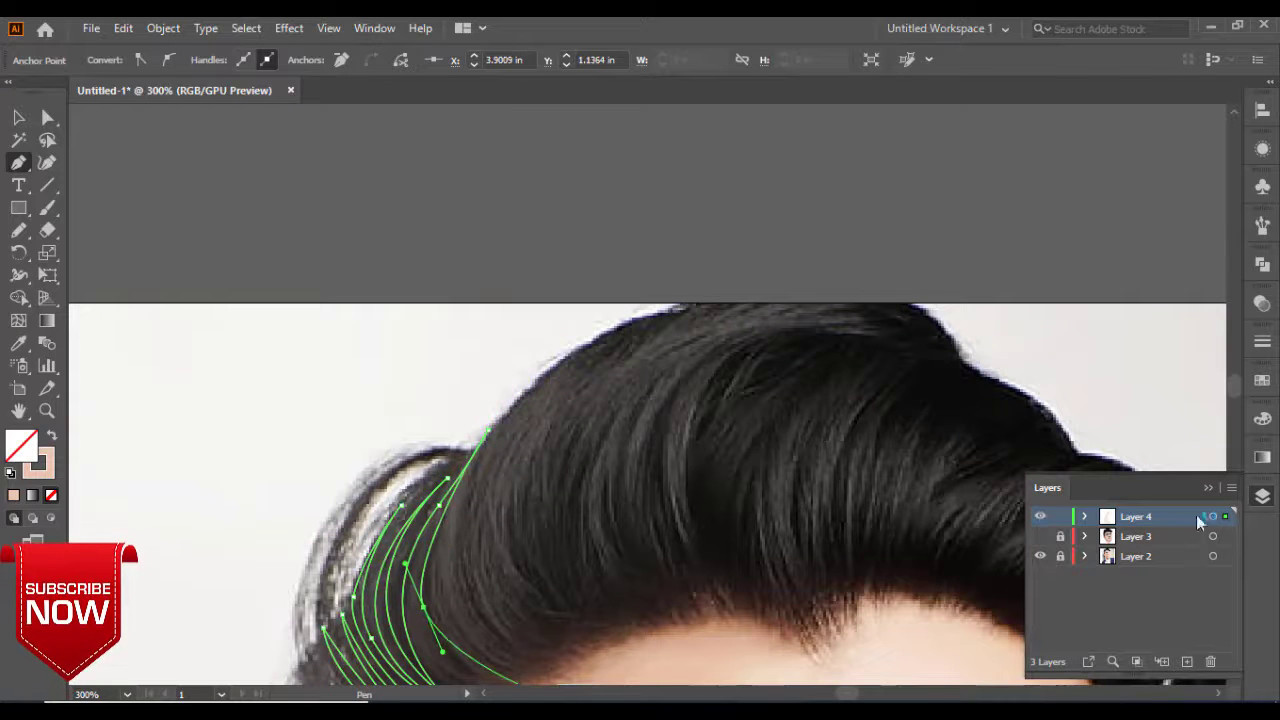
# Add more pointed hair strands with sharp tips near the left hairline.
pyautogui.click(1262, 496)
pyautogui.scroll(-2, 700, 500)
pyautogui.moveTo(448, 632); pyautogui.dragTo(540, 635)
pyautogui.click(475, 613)
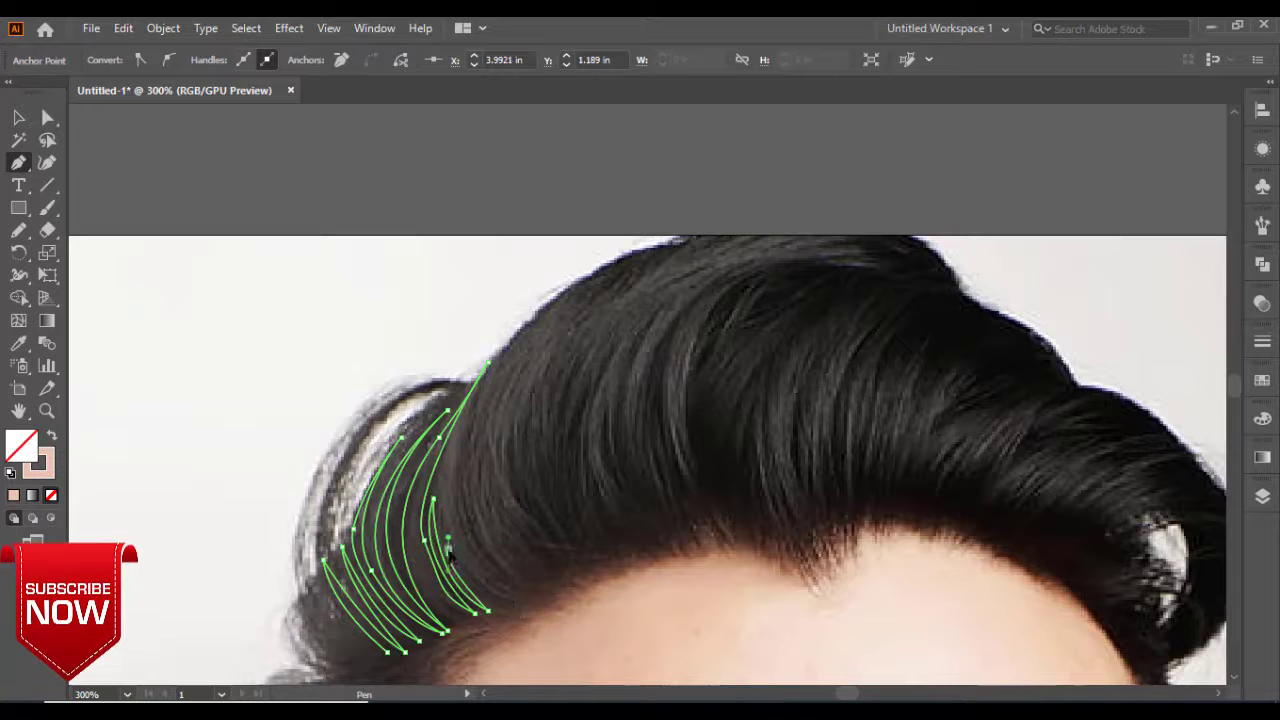
pyautogui.moveTo(449, 556); pyautogui.dragTo(451, 572)
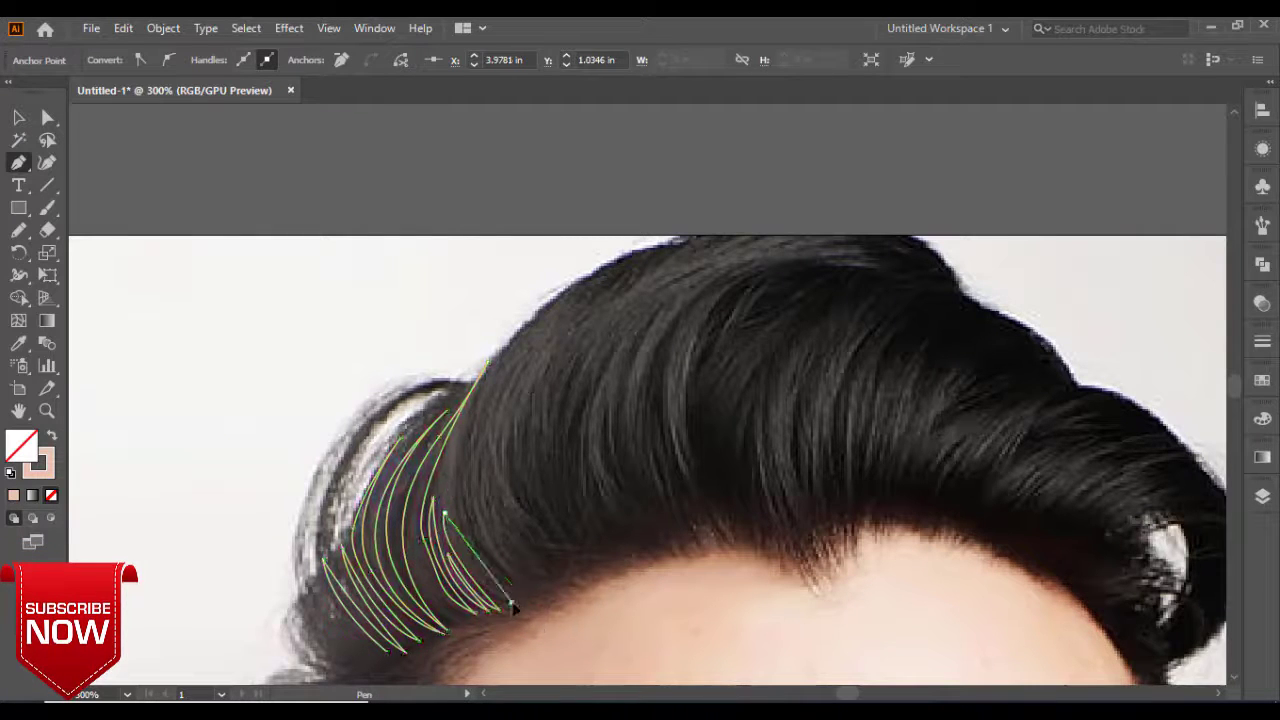
pyautogui.click(530, 597)
pyautogui.moveTo(481, 388); pyautogui.dragTo(530, 290)
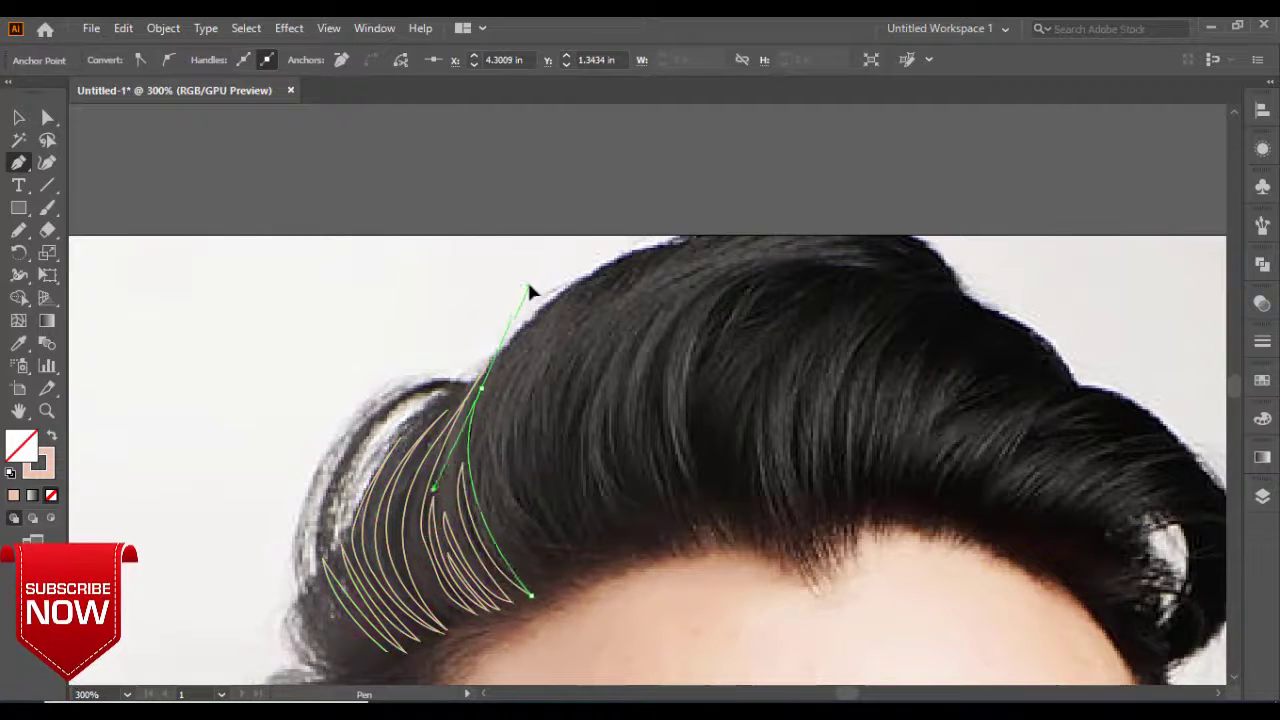
pyautogui.moveTo(566, 582); pyautogui.dragTo(640, 652)
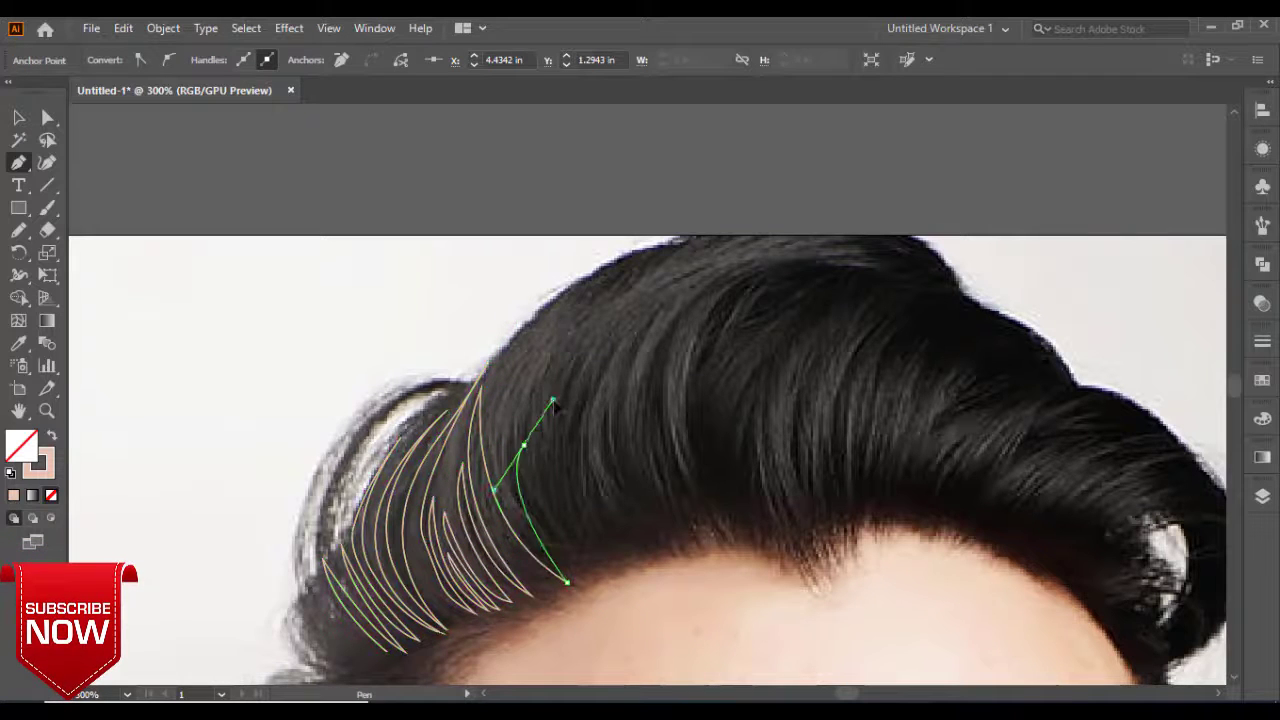
# Continue pointed strands upward, sweeping a long strand across the top of the hair.
pyautogui.moveTo(540, 423); pyautogui.dragTo(560, 372)
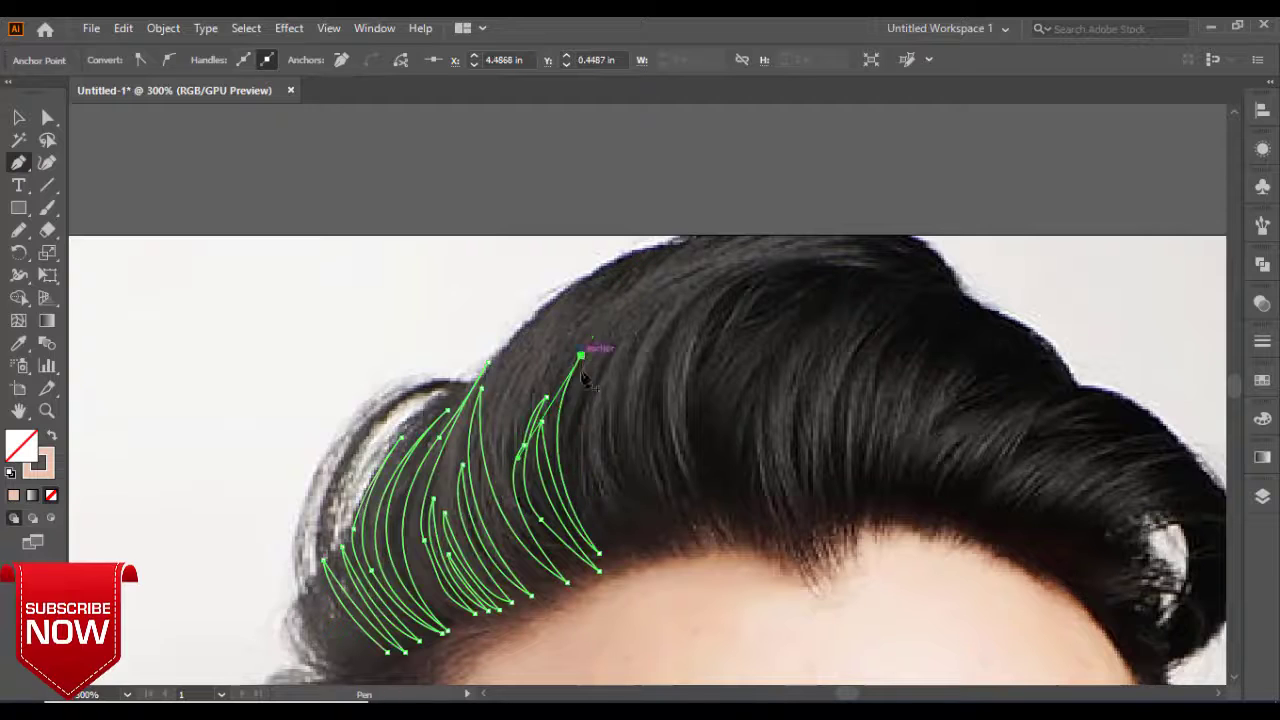
pyautogui.moveTo(577, 480); pyautogui.dragTo(630, 335)
pyautogui.moveTo(602, 538); pyautogui.dragTo(612, 415)
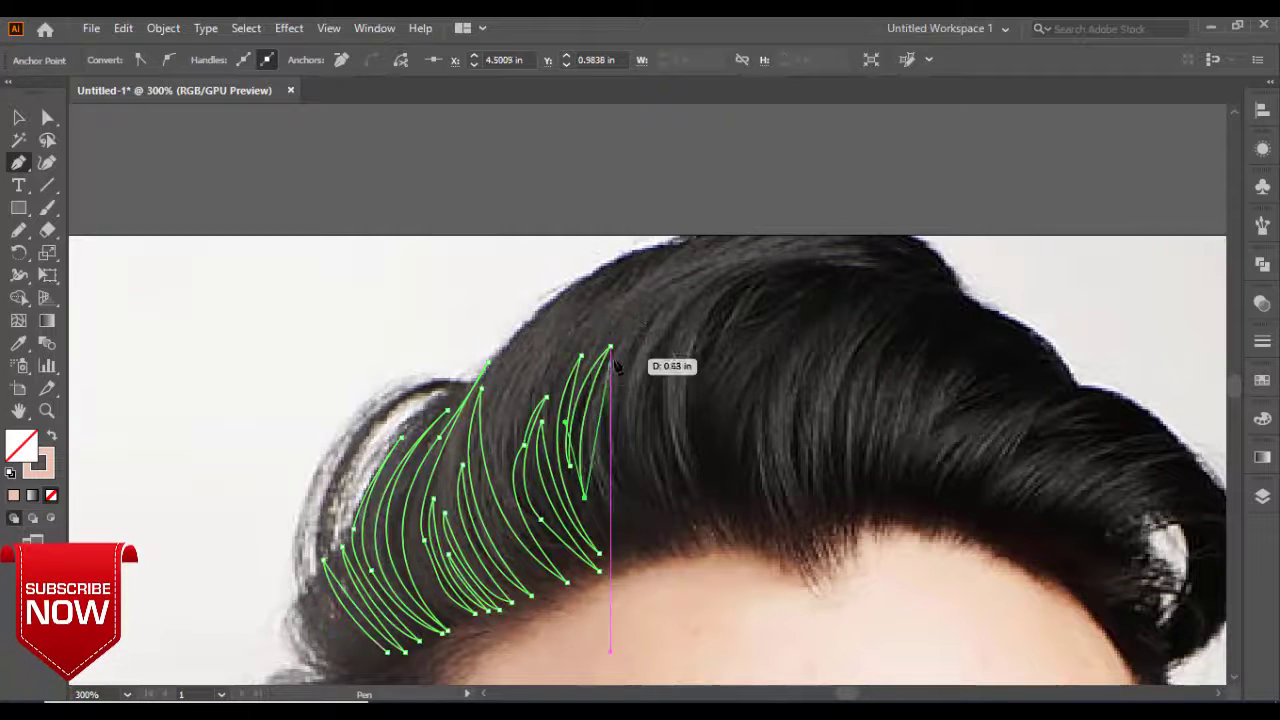
pyautogui.click(610, 408)
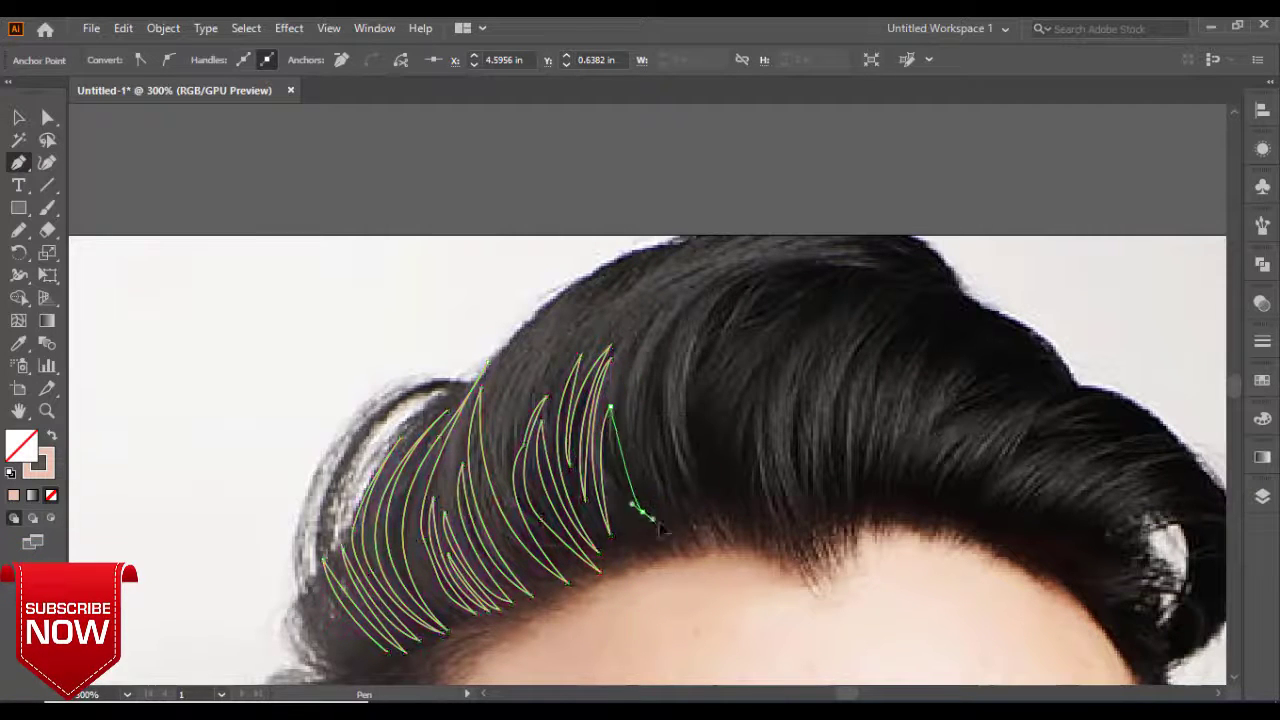
pyautogui.moveTo(646, 482); pyautogui.dragTo(652, 486)
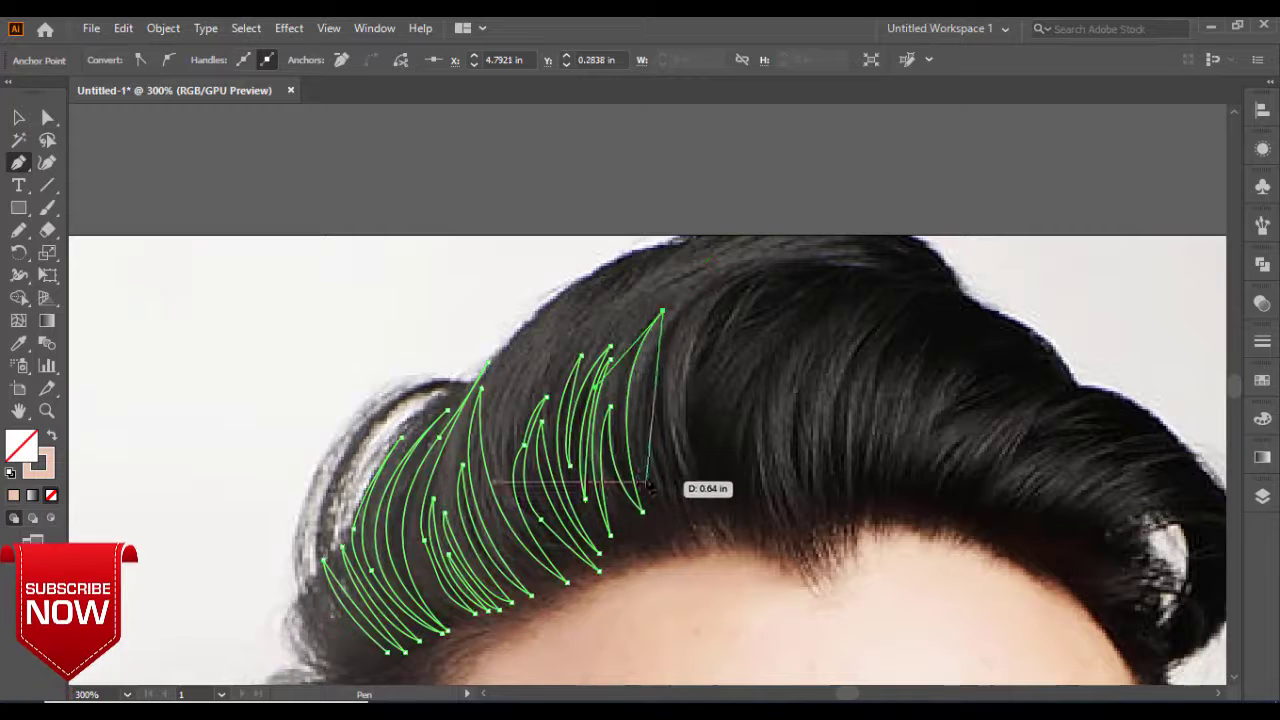
pyautogui.click(660, 345)
pyautogui.click(672, 502)
pyautogui.moveTo(753, 262); pyautogui.dragTo(915, 192)
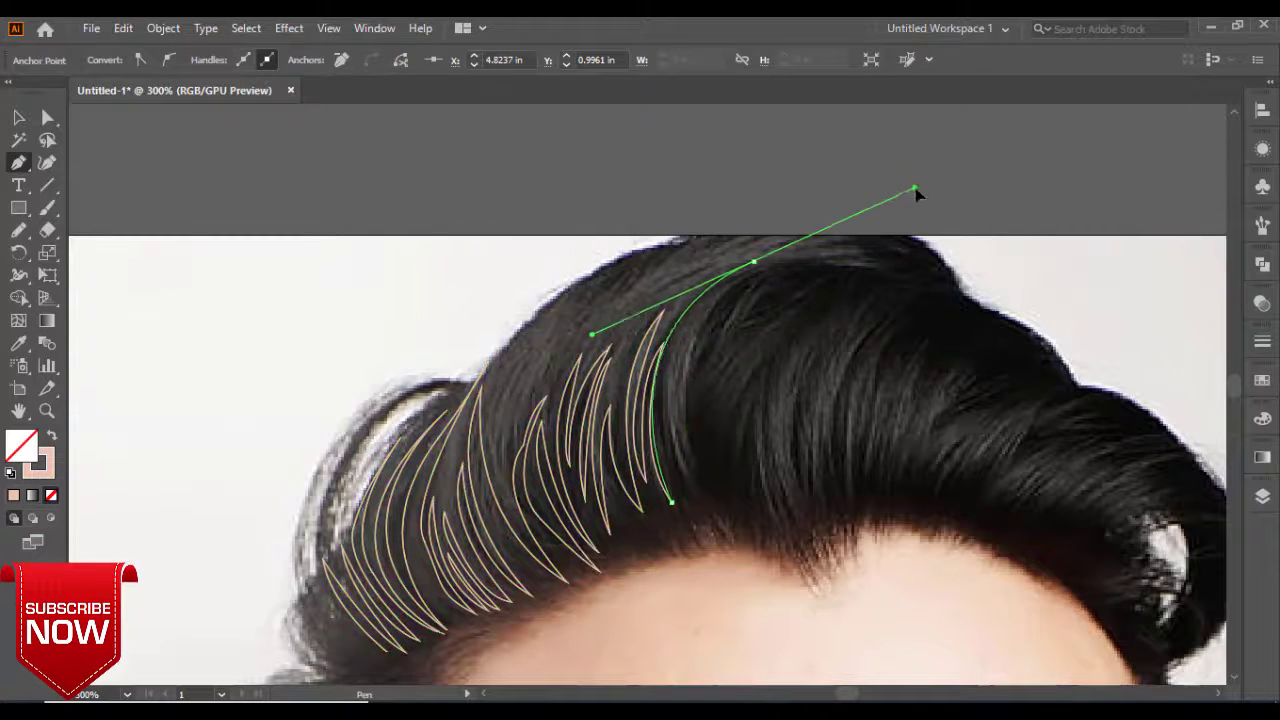
pyautogui.click(679, 488)
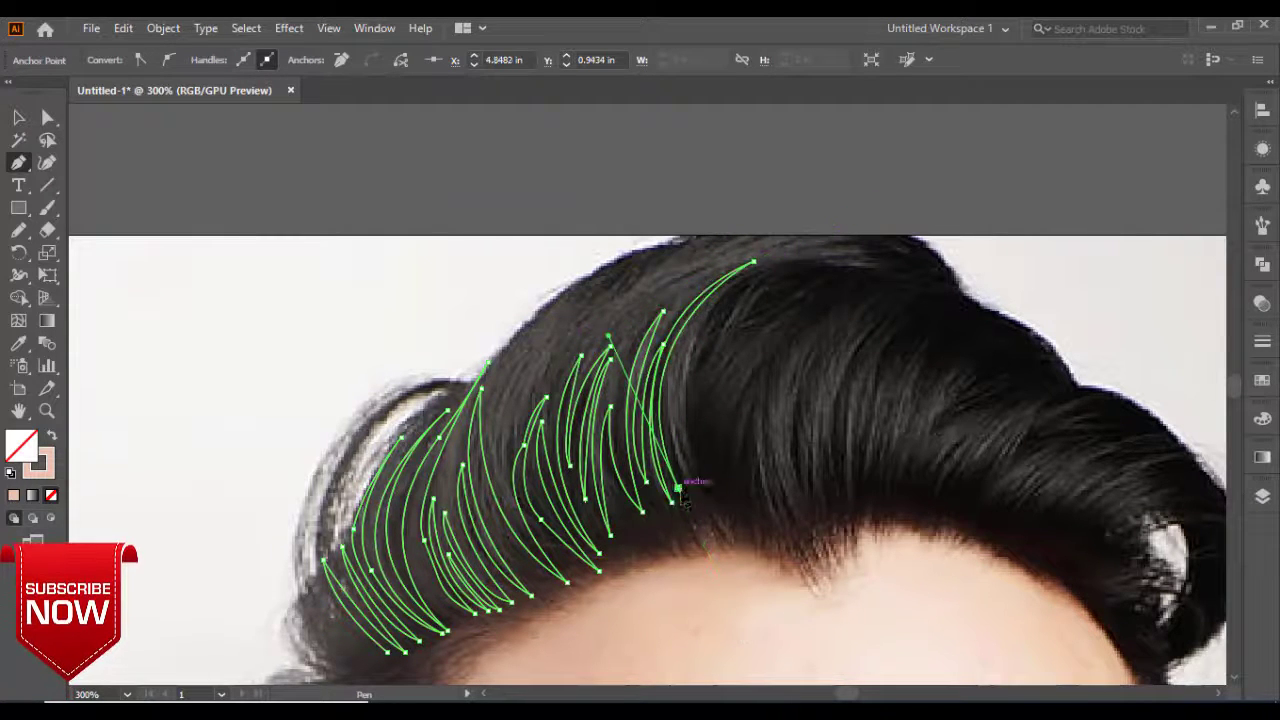
# Draw the remaining sharp-cornered strands and anchor the shape at the bottom-left.
pyautogui.click(695, 470)
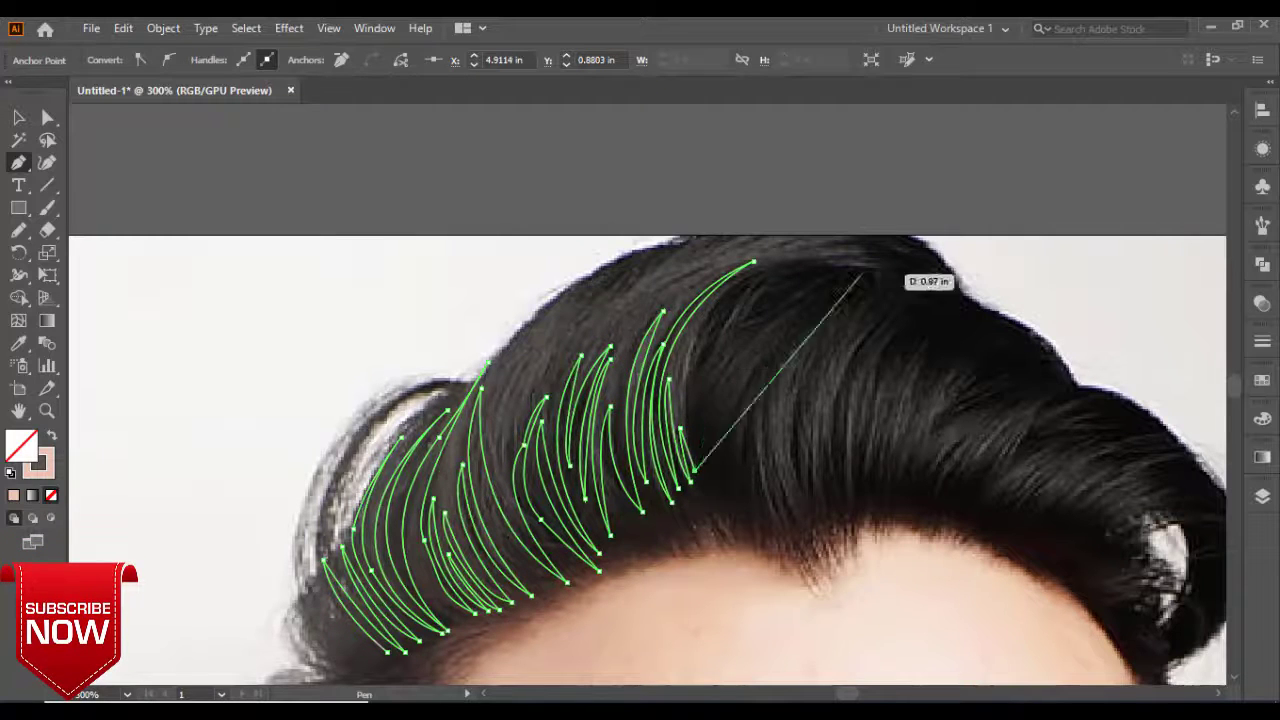
pyautogui.moveTo(882, 268); pyautogui.dragTo(1140, 322)
pyautogui.click(884, 270)
pyautogui.moveTo(834, 397); pyautogui.dragTo(629, 381)
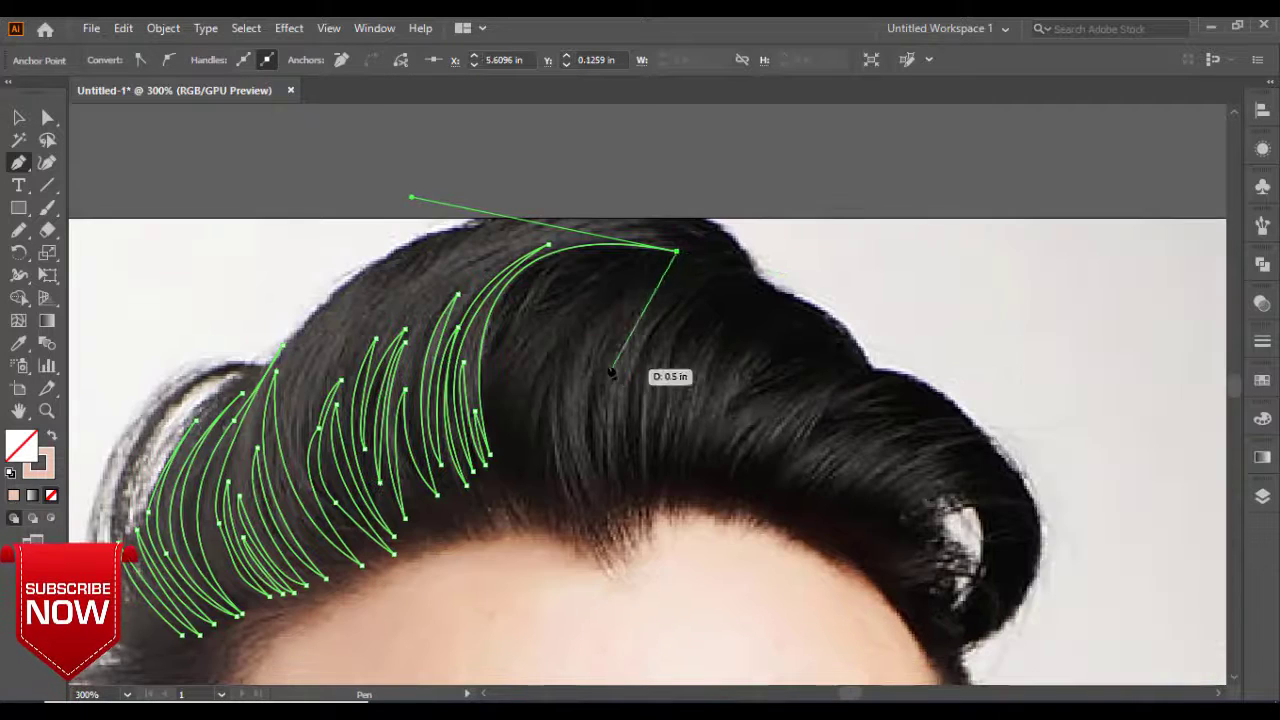
pyautogui.moveTo(484, 368); pyautogui.dragTo(485, 528)
pyautogui.click(484, 368)
pyautogui.moveTo(499, 460); pyautogui.dragTo(516, 505)
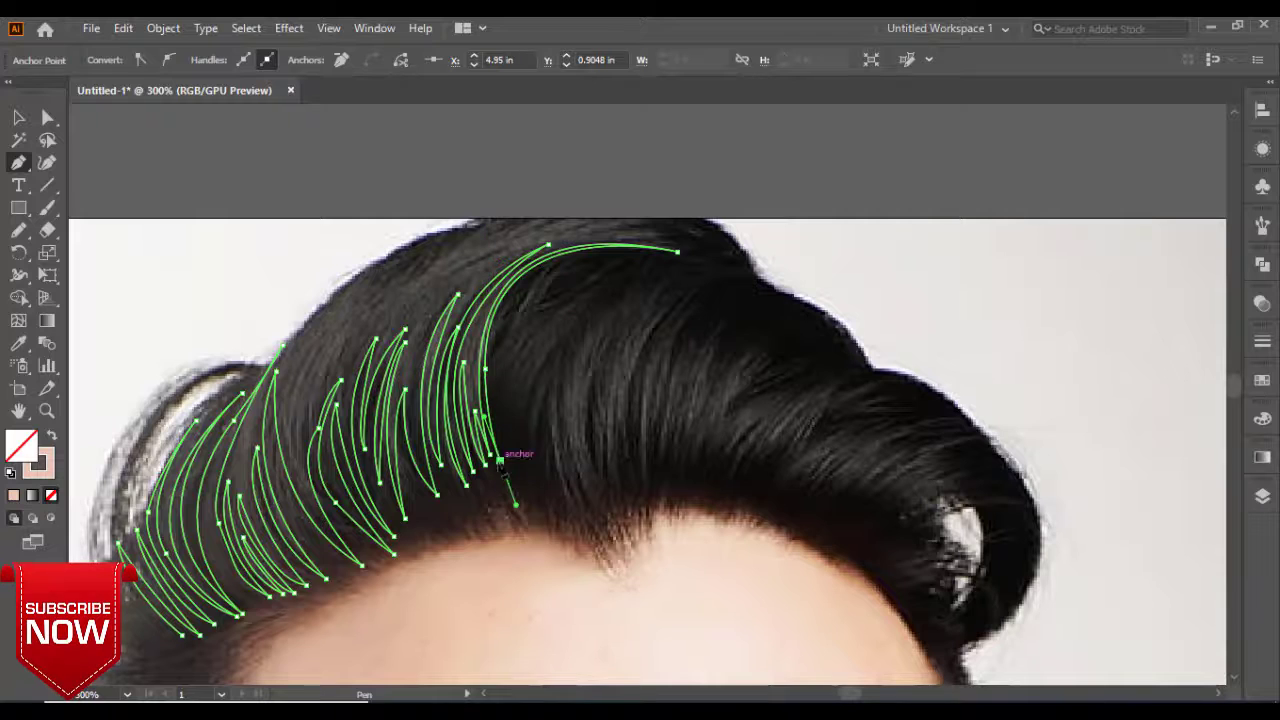
pyautogui.click(182, 633)
# Close the highlight shape along the hairline, hide Layer 3, and fill it grey.
pyautogui.hscroll(-5, 395, 600)
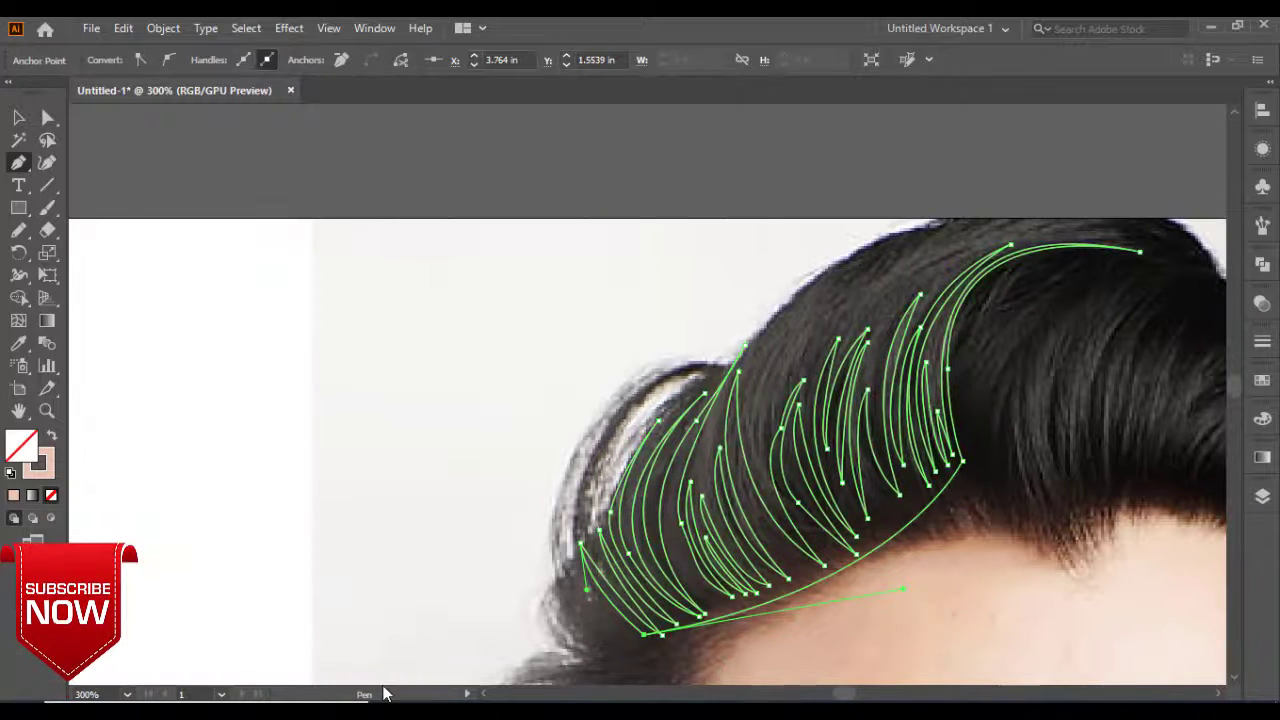
pyautogui.click(1262, 495)
pyautogui.click(1046, 535)
pyautogui.click(1262, 495)
pyautogui.click(985, 537)
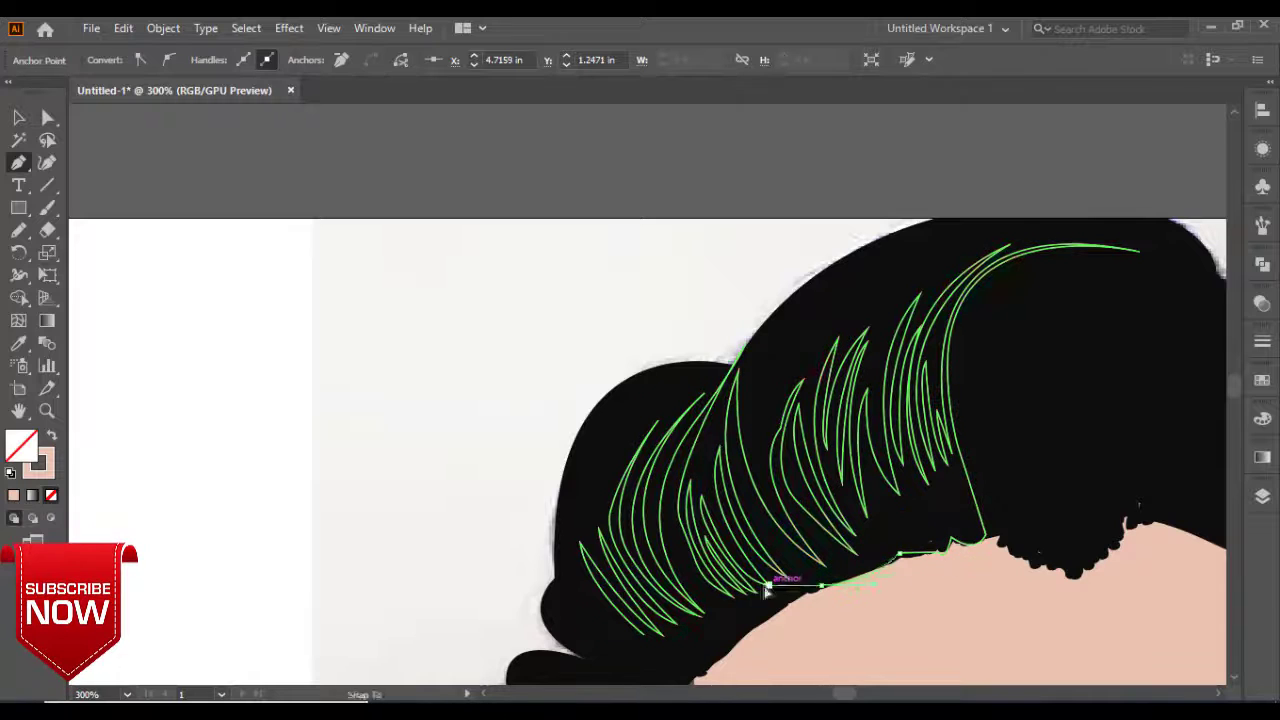
pyautogui.moveTo(766, 590); pyautogui.dragTo(829, 590)
pyautogui.click(690, 678)
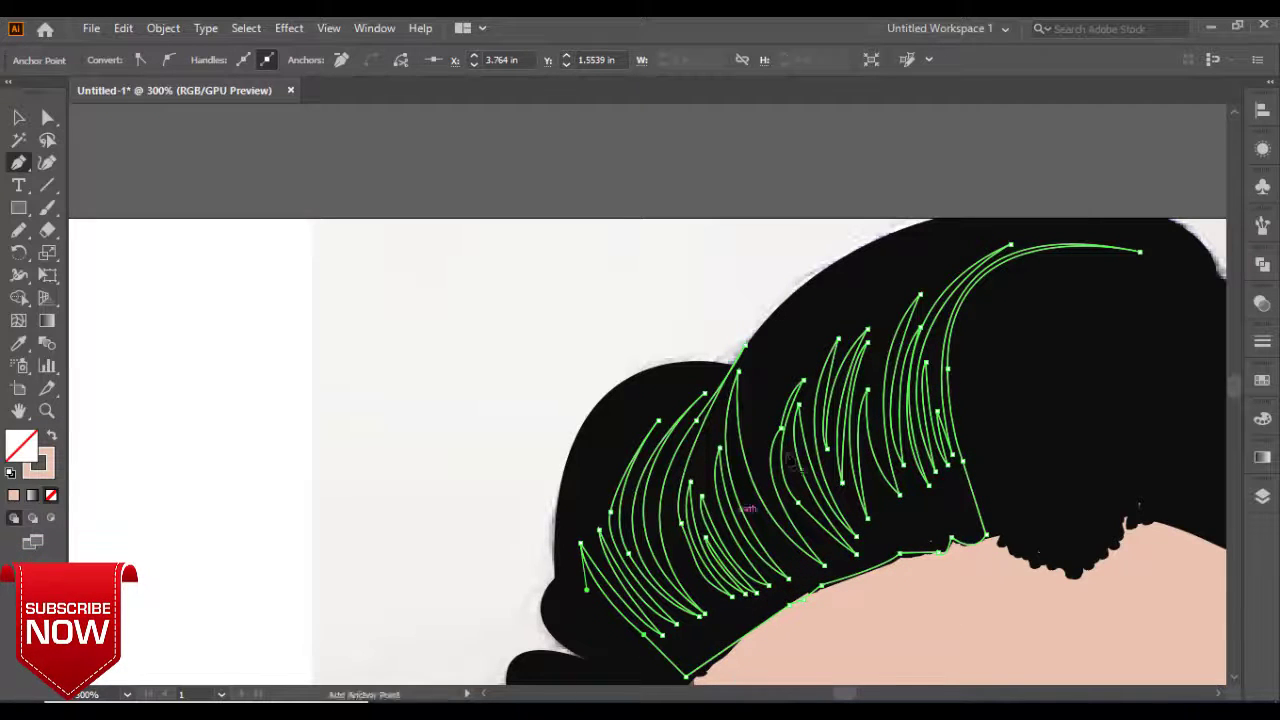
pyautogui.click(1262, 495)
pyautogui.click(1040, 536)
# Bring the quiff's right side into view and begin drawing pointed hair strands.
pyautogui.press('i')
pyautogui.press('v')
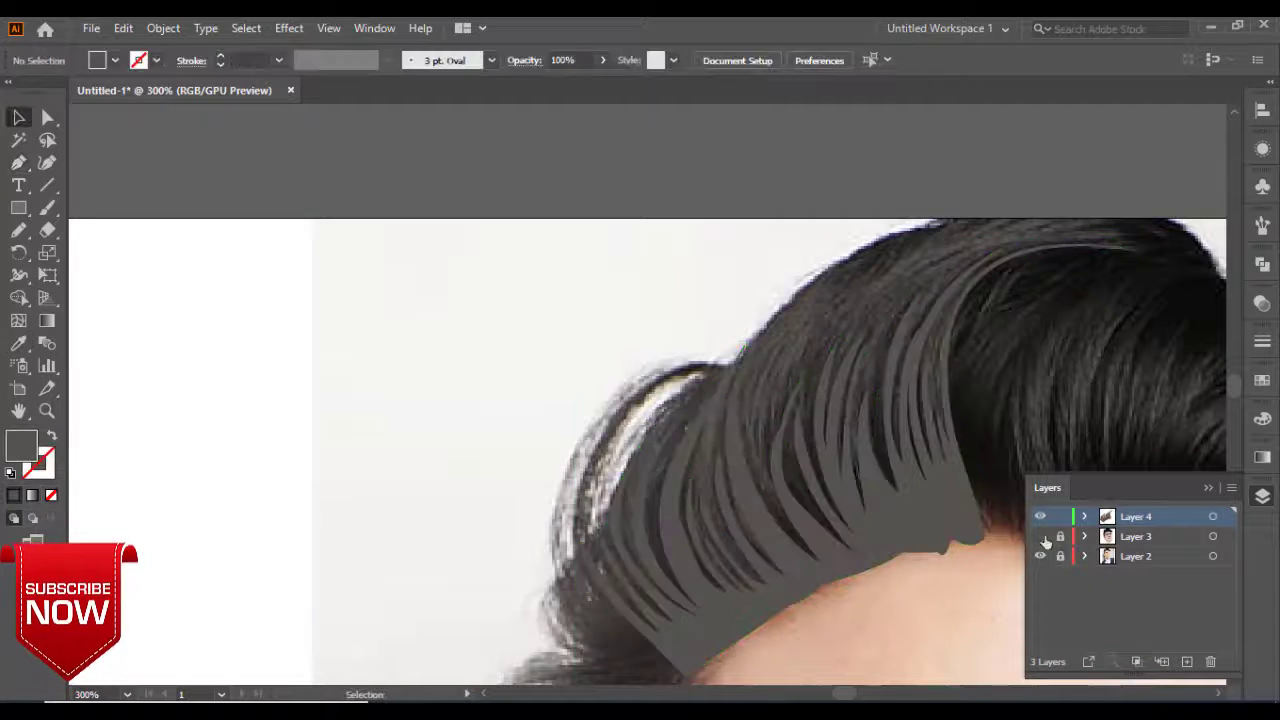
pyautogui.moveTo(943, 366); pyautogui.dragTo(273, 245)
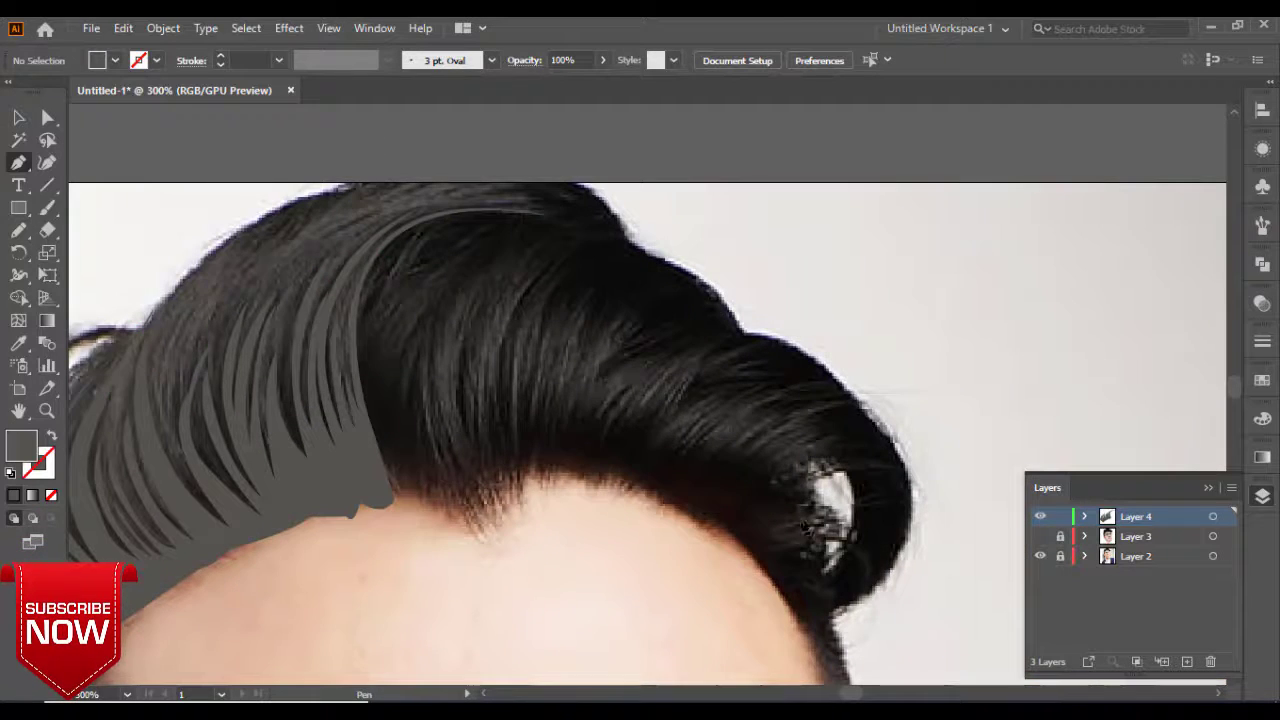
pyautogui.moveTo(455, 280); pyautogui.dragTo(386, 357)
pyautogui.moveTo(465, 473); pyautogui.dragTo(522, 549)
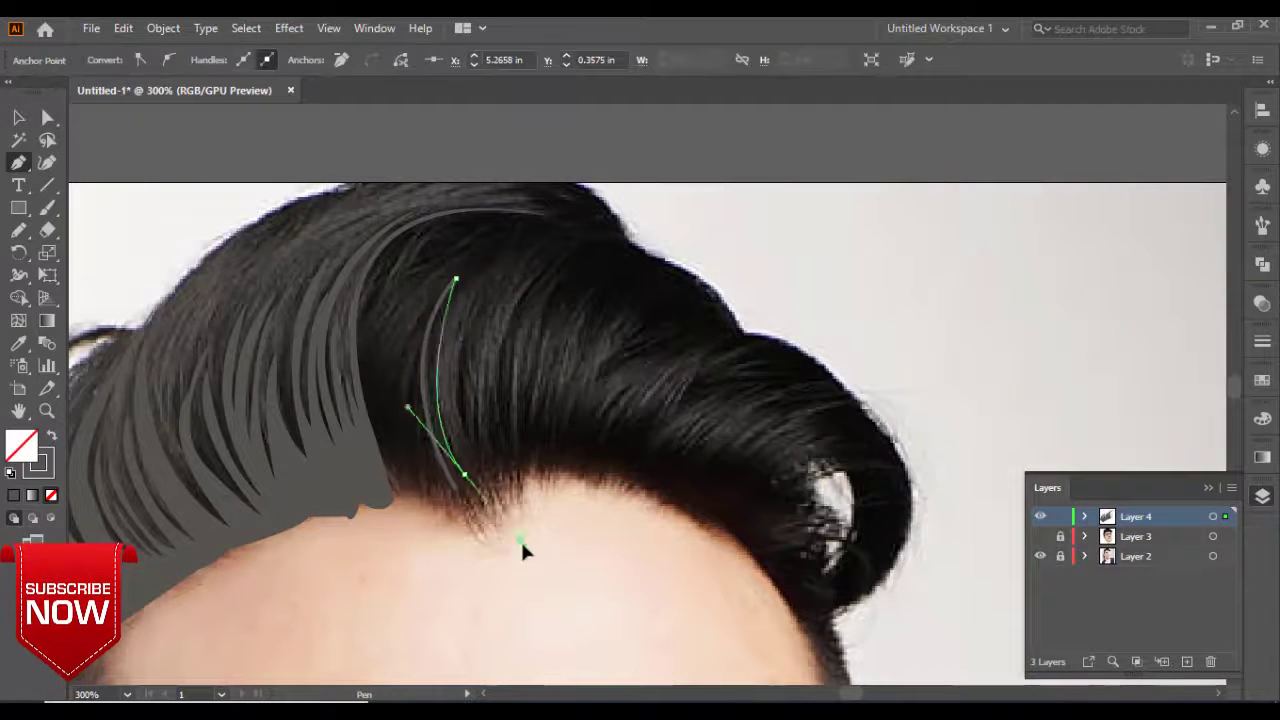
pyautogui.moveTo(481, 271); pyautogui.dragTo(571, 189)
pyautogui.click(468, 449)
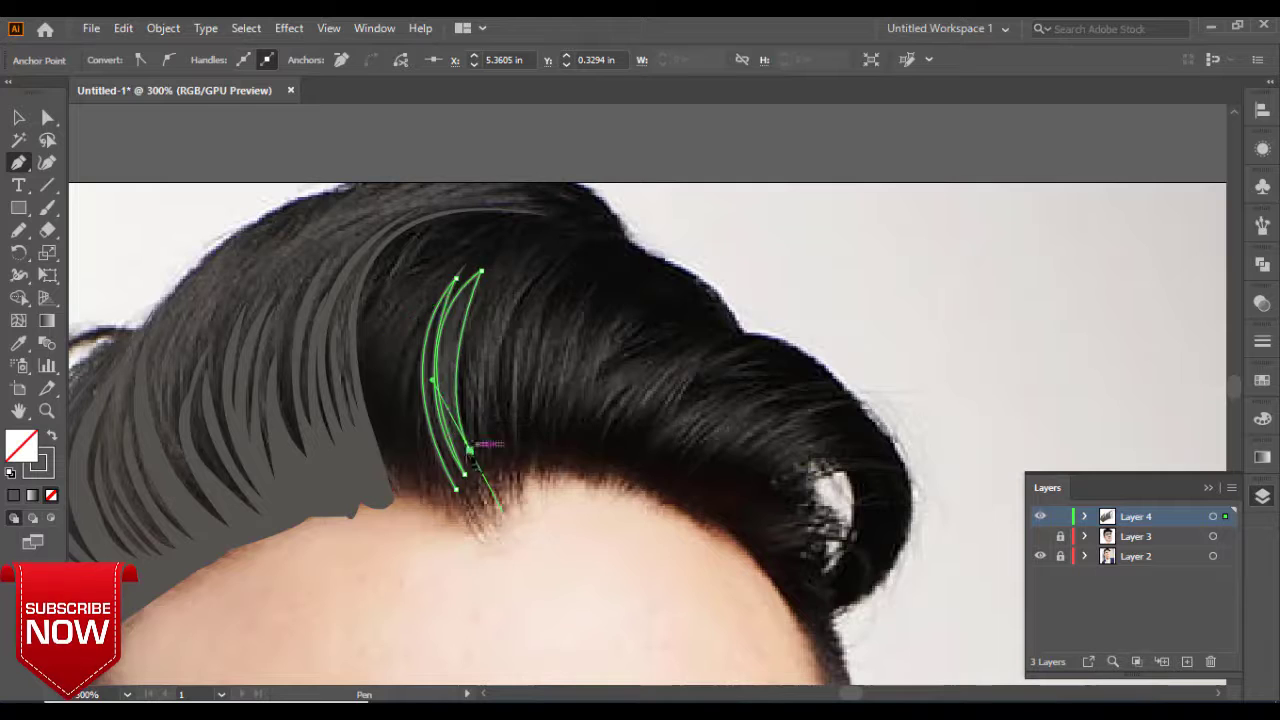
pyautogui.moveTo(508, 271); pyautogui.dragTo(586, 214)
pyautogui.click(481, 444)
# Add more pointed strands across the middle of the quiff.
pyautogui.moveTo(483, 356); pyautogui.dragTo(490, 365)
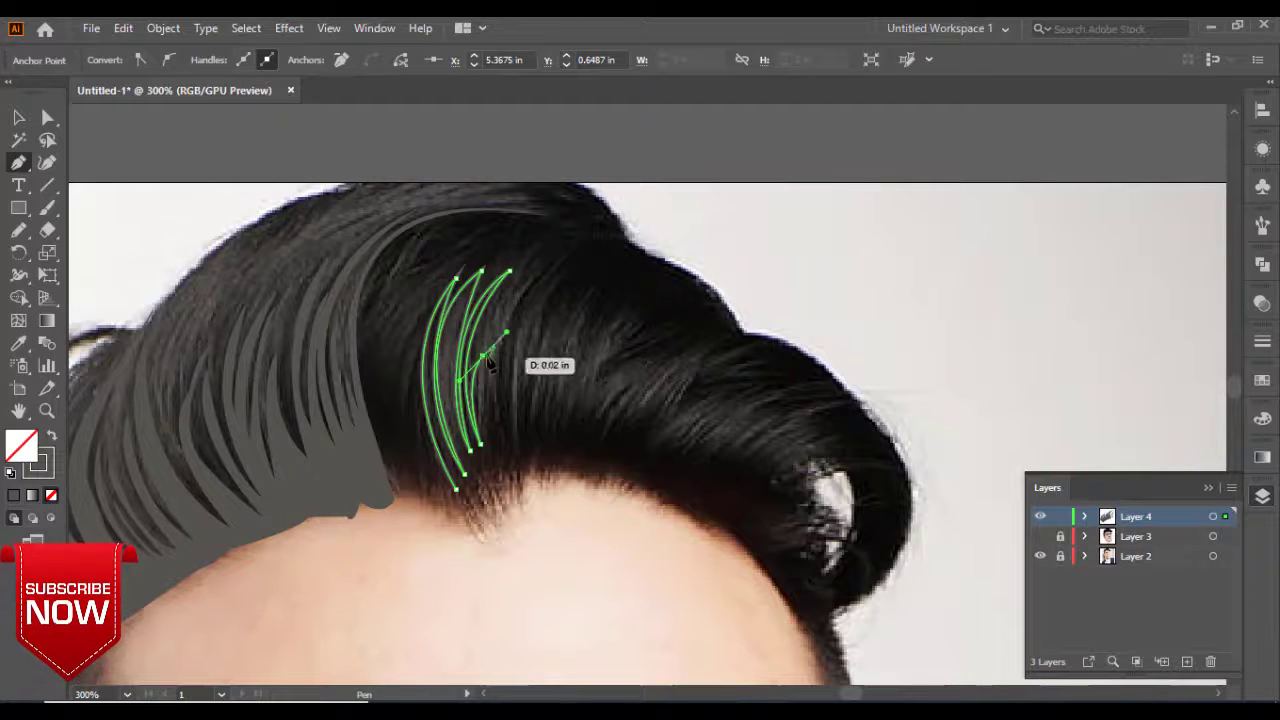
pyautogui.click(515, 453)
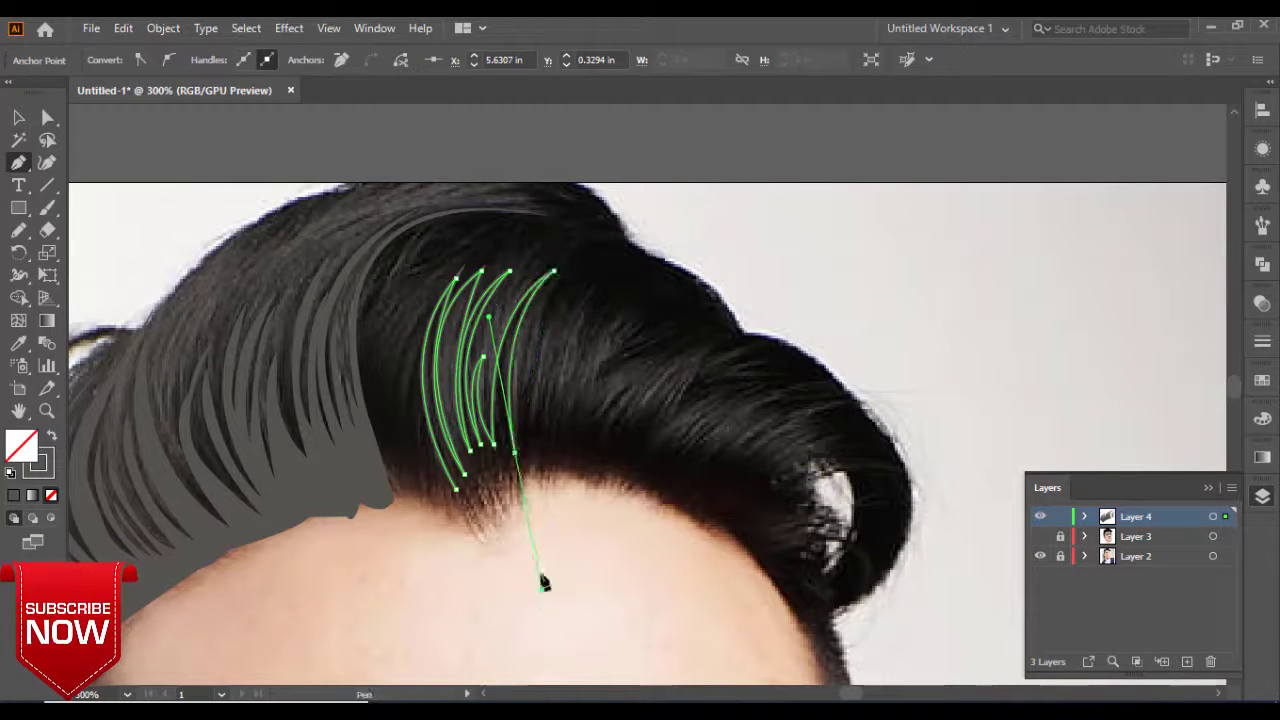
pyautogui.moveTo(540, 312); pyautogui.dragTo(608, 271)
pyautogui.click(515, 453)
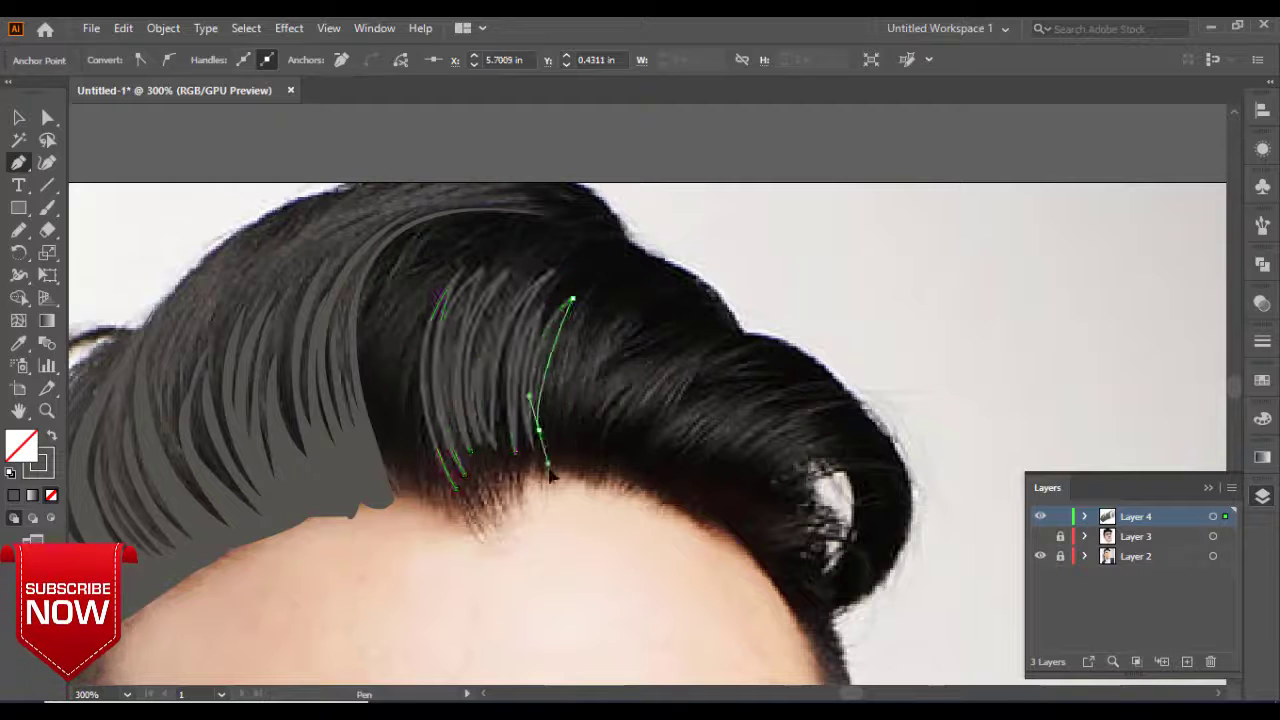
pyautogui.click(538, 430)
pyautogui.moveTo(586, 313)
pyautogui.mouseDown()
pyautogui.moveTo(600, 298)
pyautogui.moveTo(686, 298)
pyautogui.mouseUp()
pyautogui.click(614, 309)
pyautogui.click(538, 430)
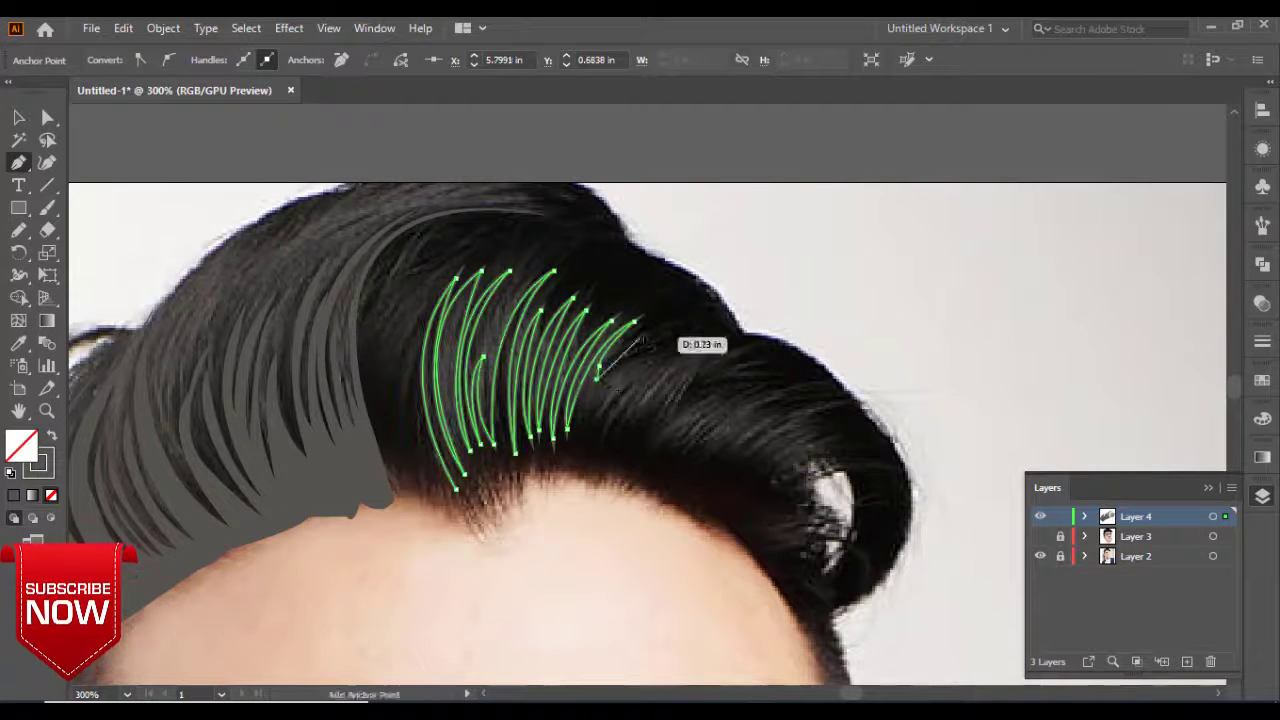
pyautogui.moveTo(705, 345)
pyautogui.mouseDown()
pyautogui.moveTo(800, 333)
pyautogui.moveTo(810, 360)
pyautogui.mouseUp()
# Continue the pointed strands rightward toward the curl.
pyautogui.click(612, 424)
pyautogui.click(640, 418)
pyautogui.click(645, 448)
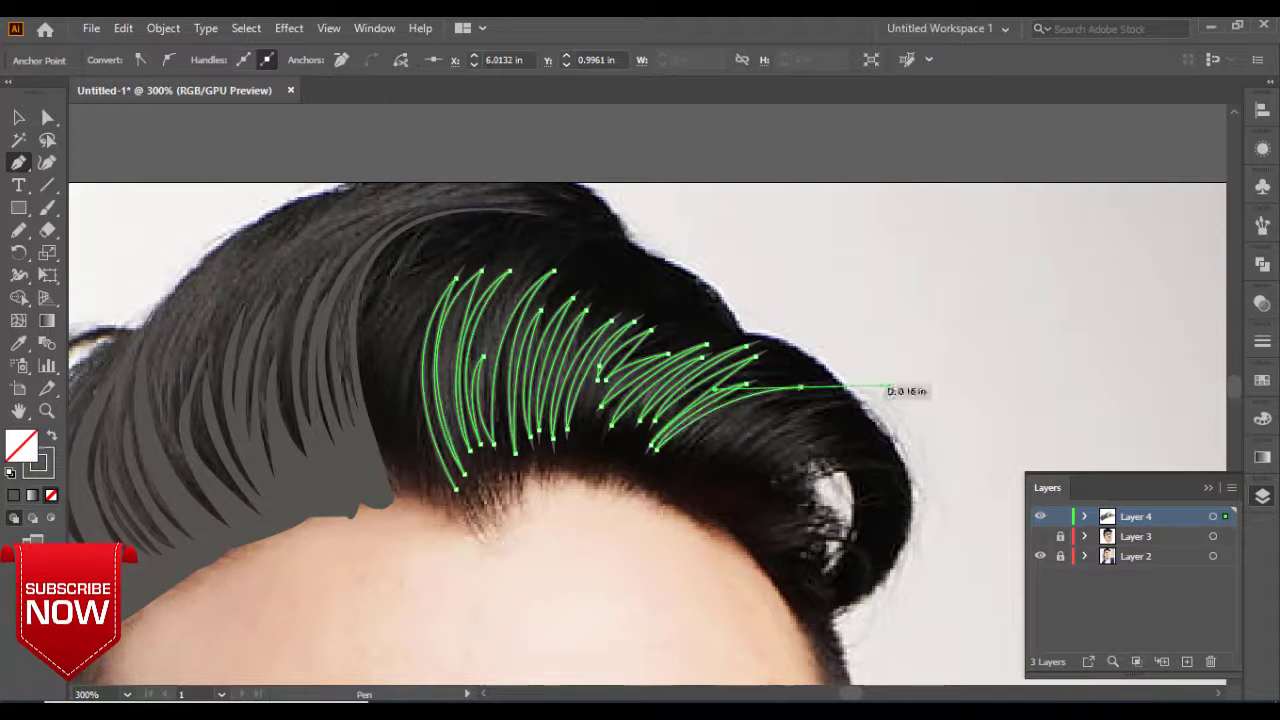
pyautogui.click(638, 496)
pyautogui.click(802, 388)
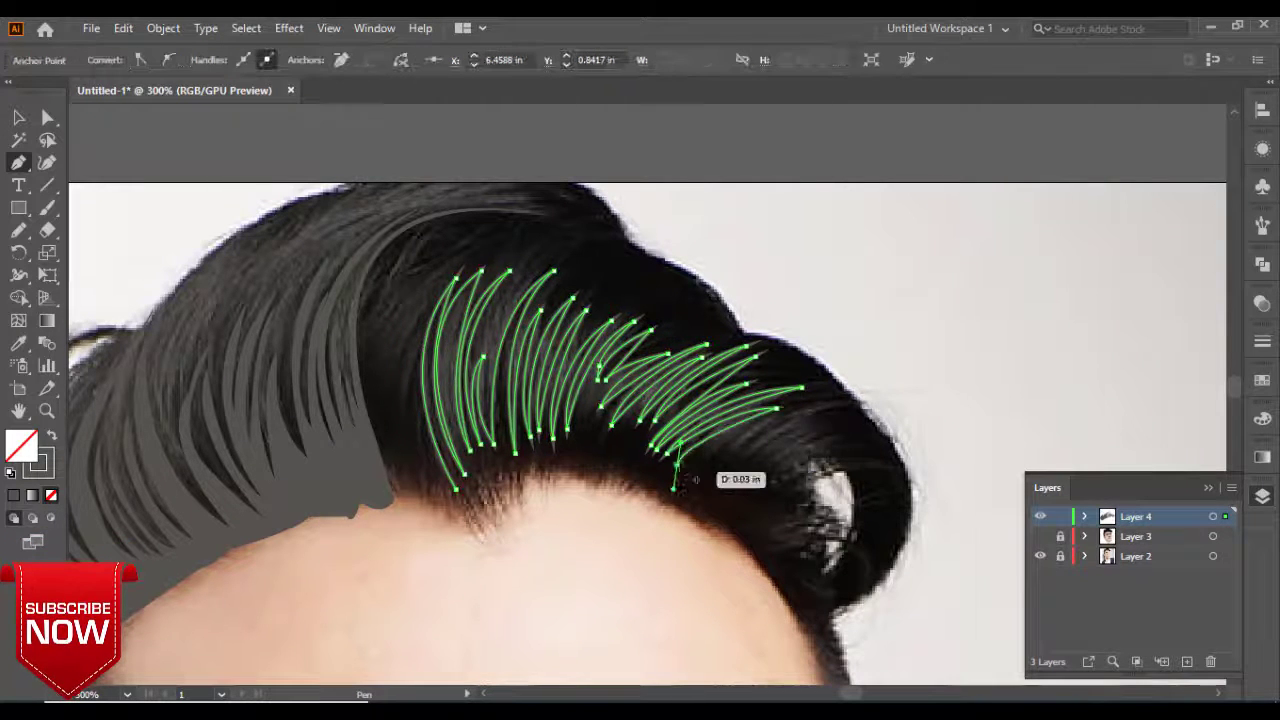
pyautogui.click(677, 465)
pyautogui.moveTo(796, 410); pyautogui.dragTo(855, 404)
pyautogui.moveTo(738, 456)
pyautogui.mouseDown()
pyautogui.moveTo(810, 432)
pyautogui.moveTo(857, 445)
pyautogui.mouseUp()
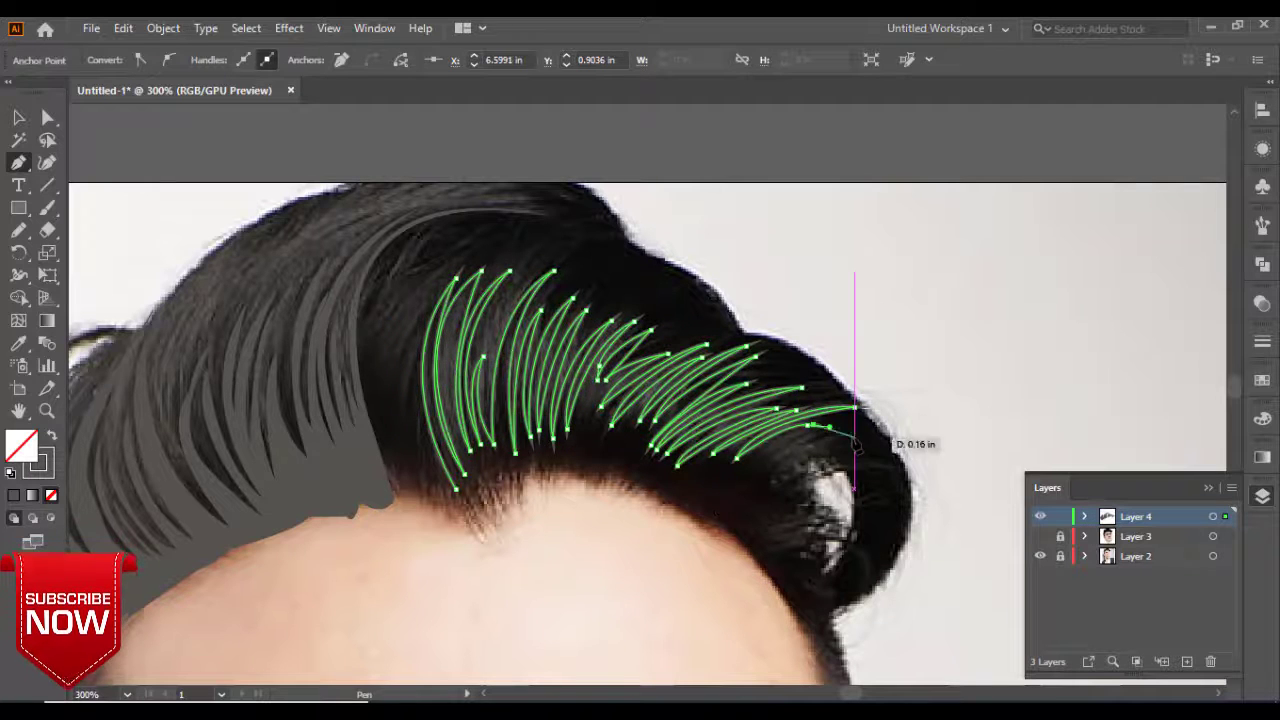
# Trace the outline down the curl and along the forehead, closing the highlight shape.
pyautogui.click(771, 472)
pyautogui.moveTo(792, 457); pyautogui.dragTo(792, 520)
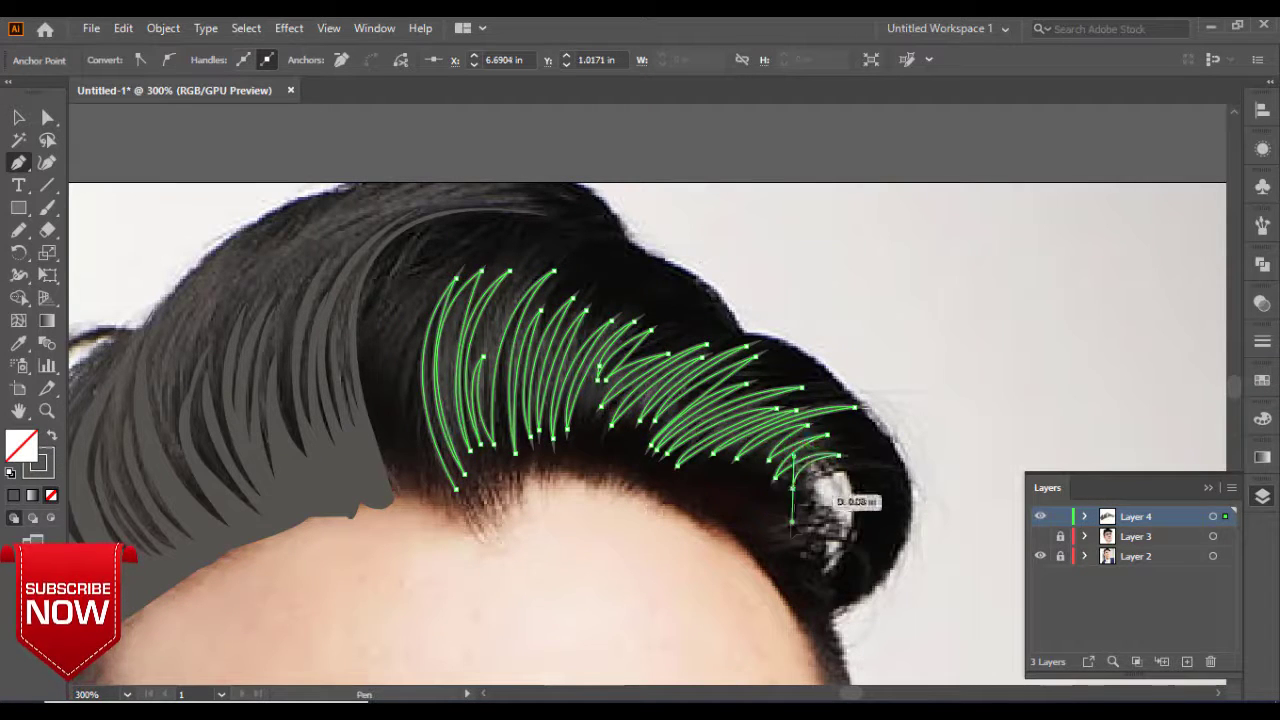
pyautogui.click(757, 570)
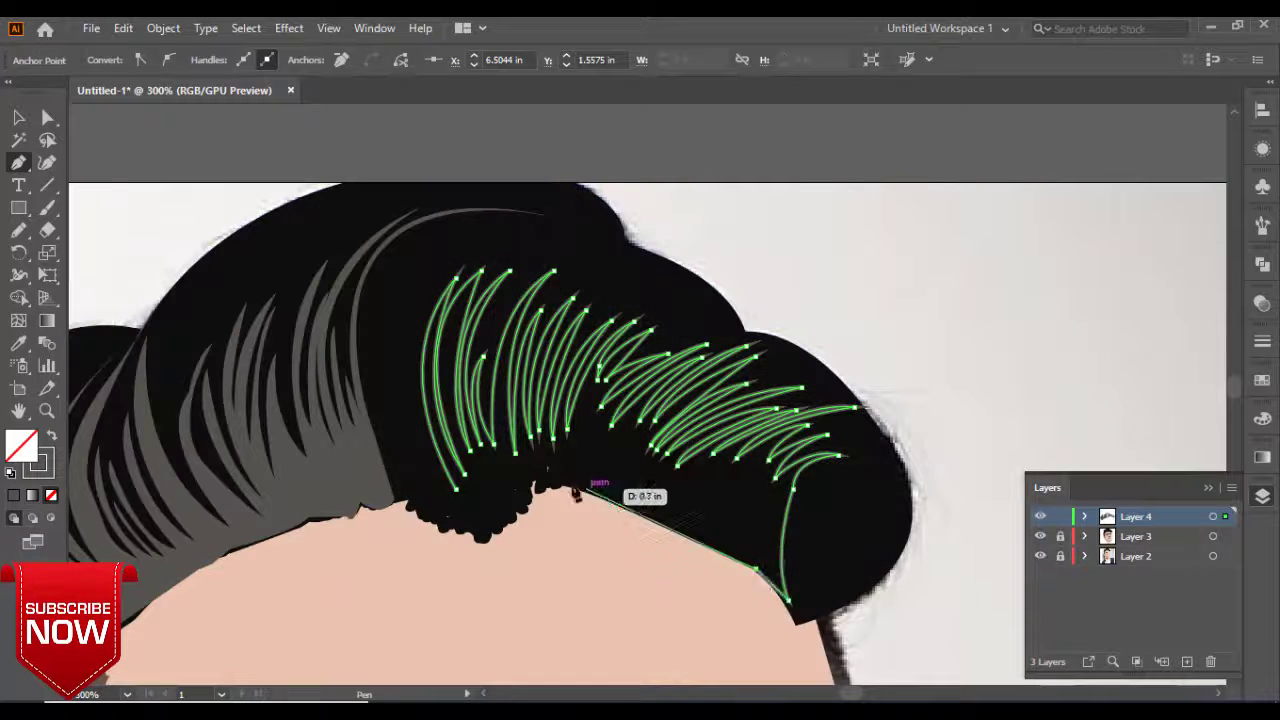
pyautogui.moveTo(540, 487); pyautogui.dragTo(563, 493)
pyautogui.moveTo(431, 460); pyautogui.dragTo(380, 367)
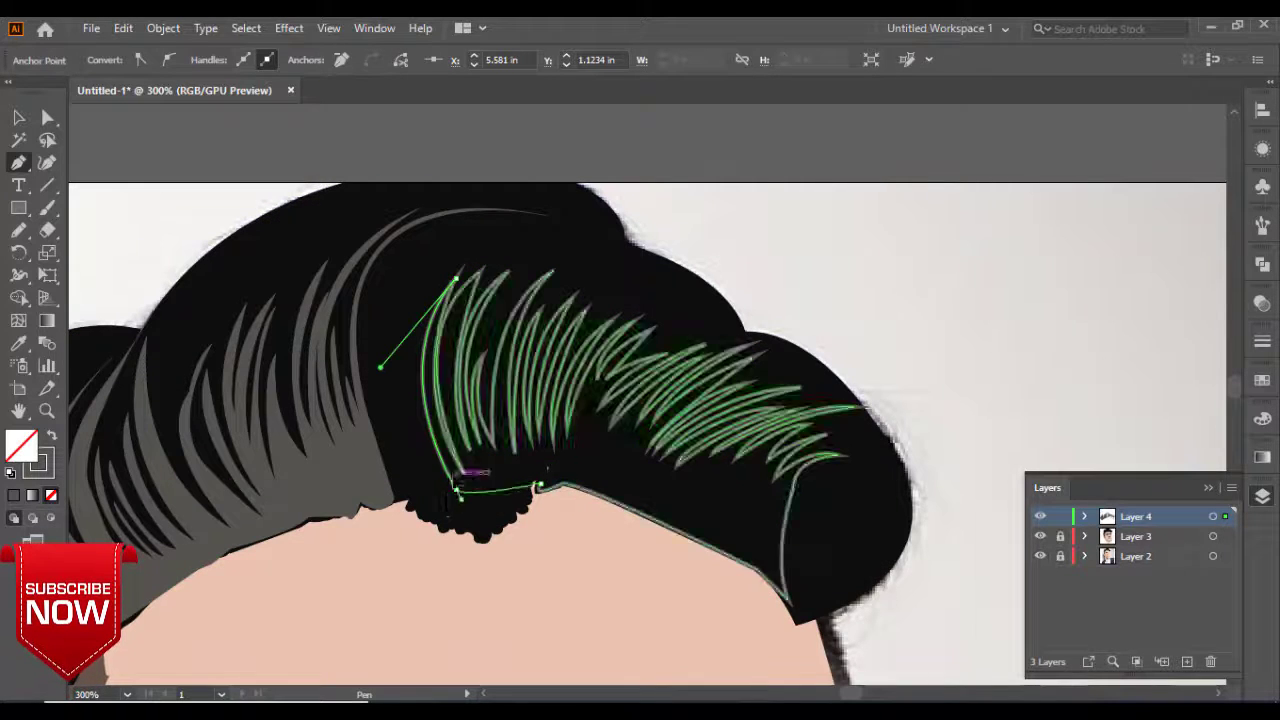
pyautogui.hotkey('ctrl', '-')
pyautogui.hotkey('ctrl', '-')
# Zoom out to check the head against the photo, then zoom in on the eyes and nose.
pyautogui.hotkey('ctrl', 'shift', 'a')
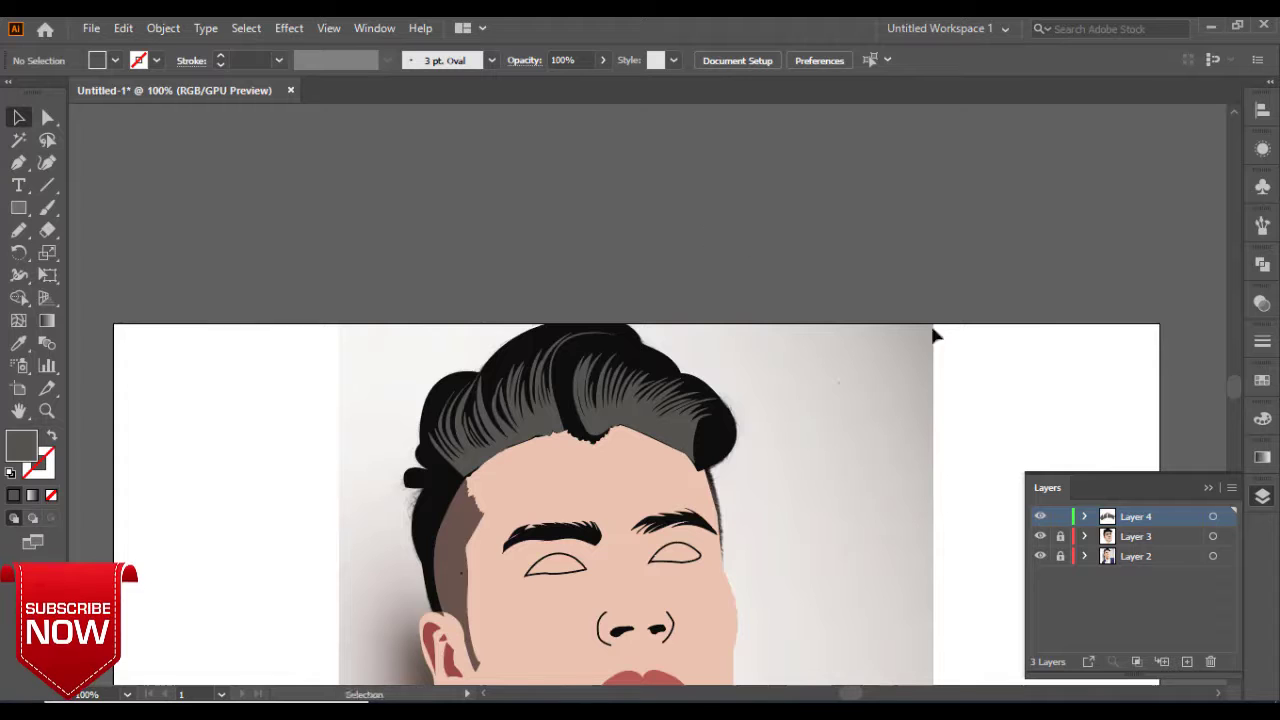
pyautogui.scroll(-3, 910, 513)
pyautogui.click(1040, 536)
pyautogui.hotkey('ctrl', '+')
pyautogui.hotkey('ctrl', '+')
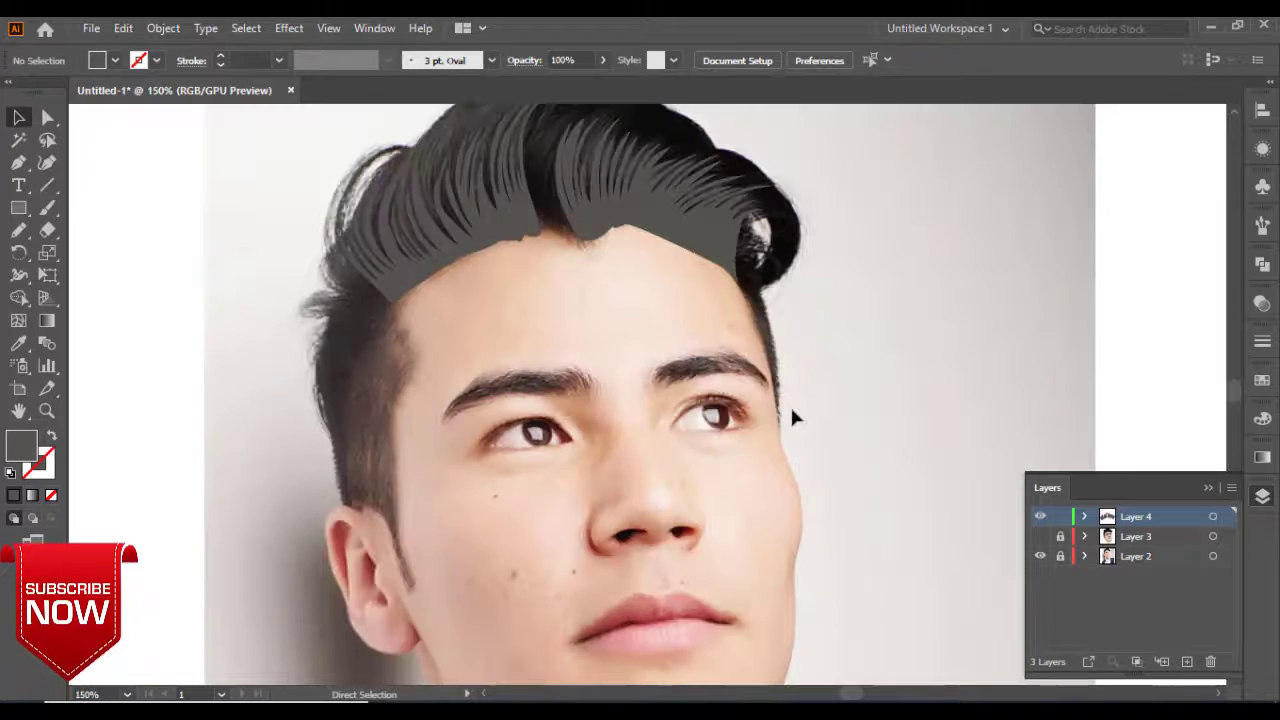
pyautogui.hotkey('ctrl', '+')
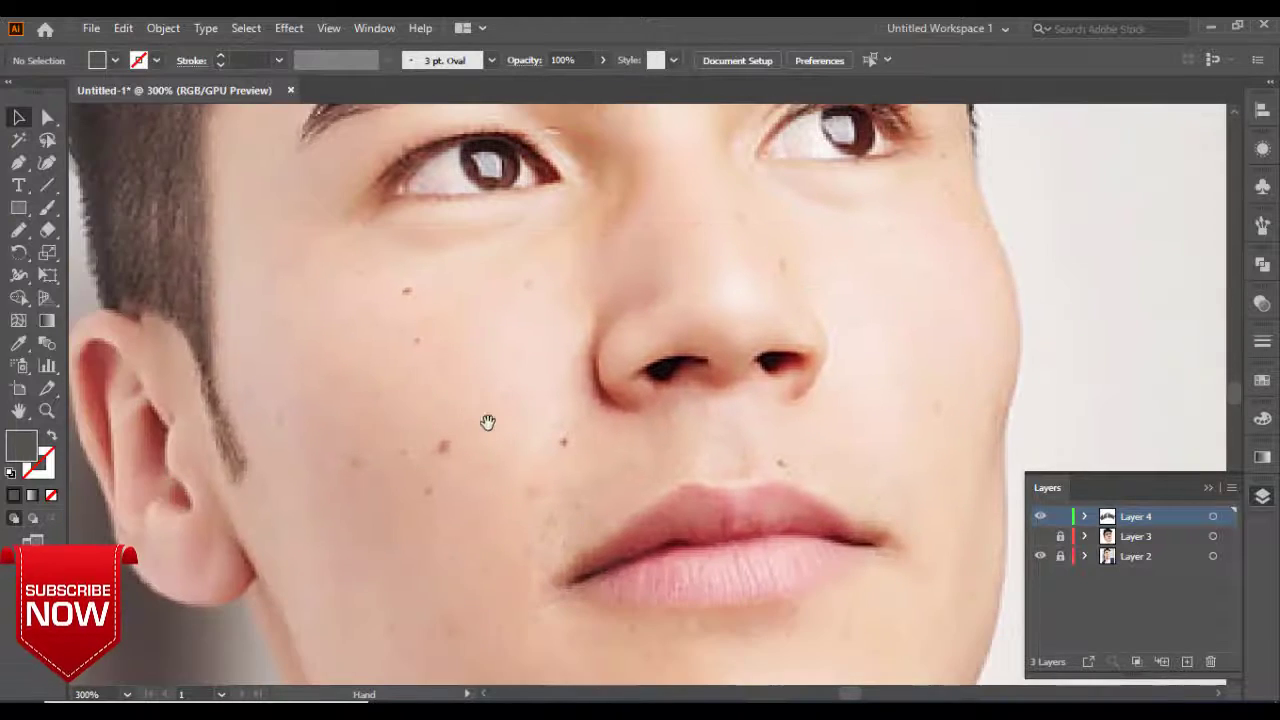
pyautogui.moveTo(751, 477); pyautogui.dragTo(420, 457)
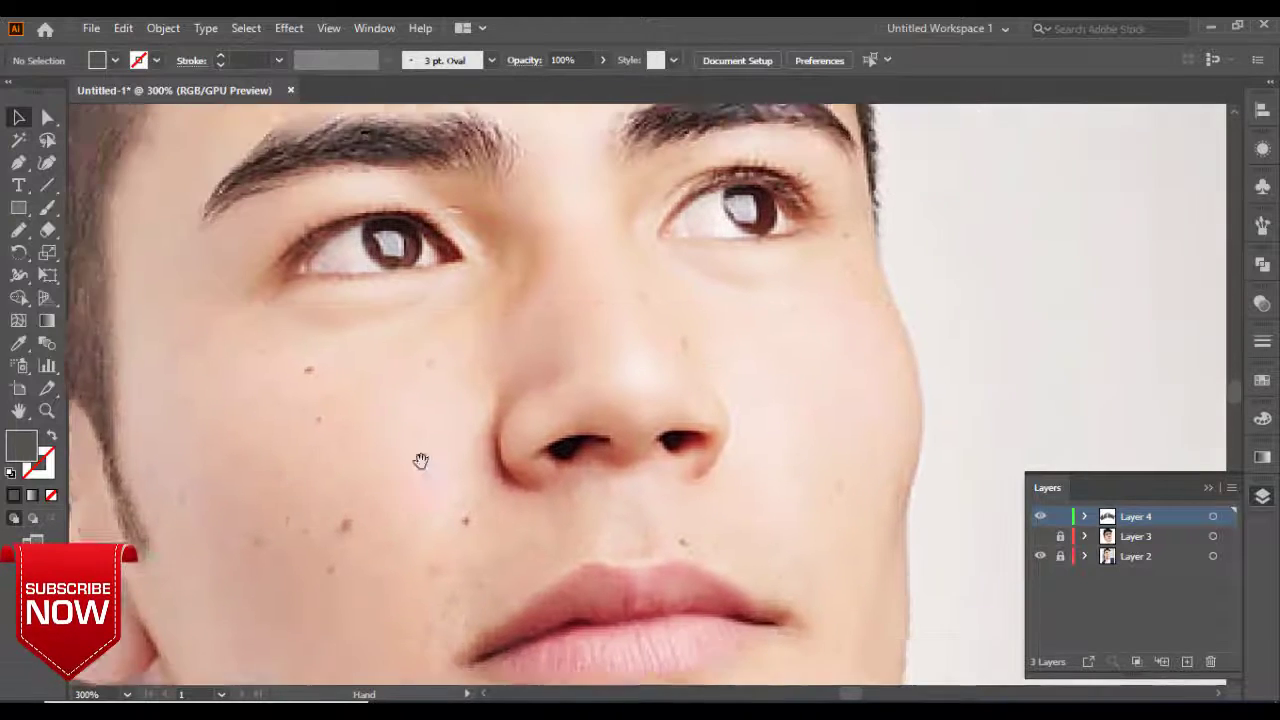
# Draw crescent shadow shapes beside the nose and under the right eyebrow.
pyautogui.press('n')
pyautogui.click(18, 162)
pyautogui.click(427, 353)
pyautogui.moveTo(528, 488)
pyautogui.mouseDown()
pyautogui.moveTo(566, 523)
pyautogui.moveTo(575, 498)
pyautogui.mouseUp()
pyautogui.moveTo(427, 353); pyautogui.dragTo(514, 337)
pyautogui.moveTo(684, 421); pyautogui.dragTo(492, 487)
pyautogui.click(592, 372)
pyautogui.click(592, 372)
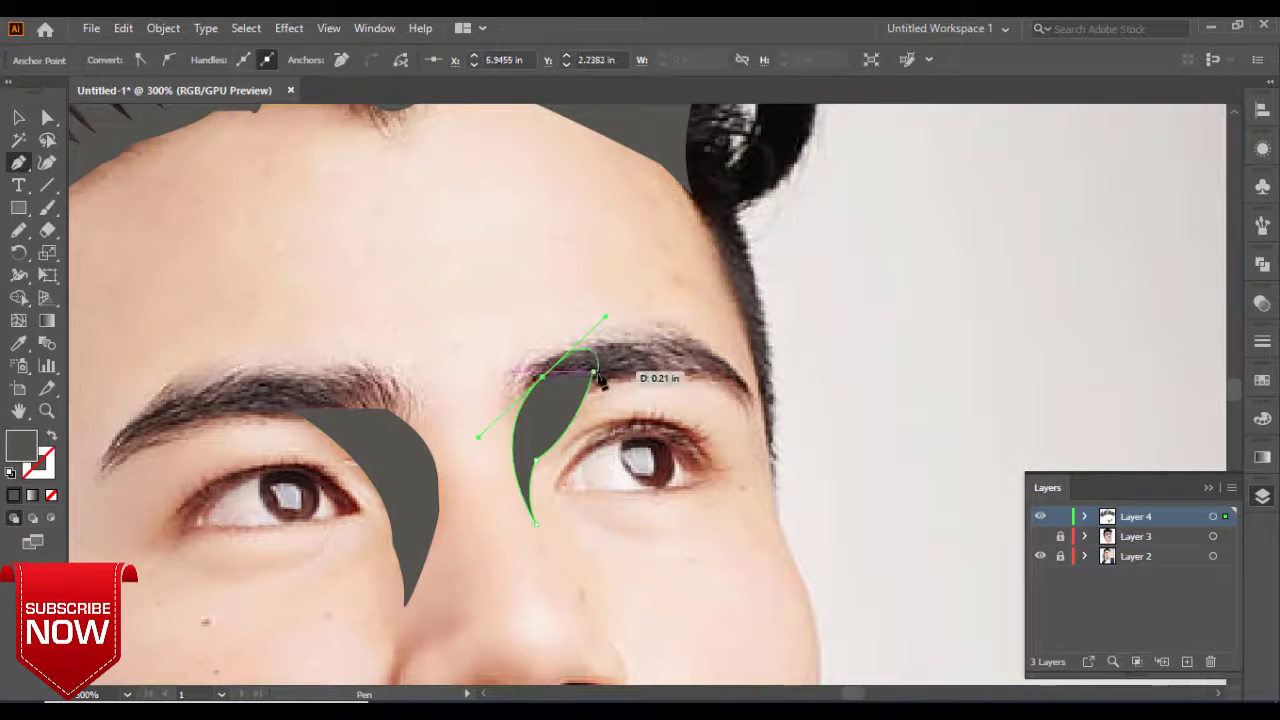
# Fill the eye-side shadows with a sampled brown and show the cartoon layer.
pyautogui.hotkey('ctrl', 'a')
pyautogui.press('/')
pyautogui.press('i')
pyautogui.click(478, 294)
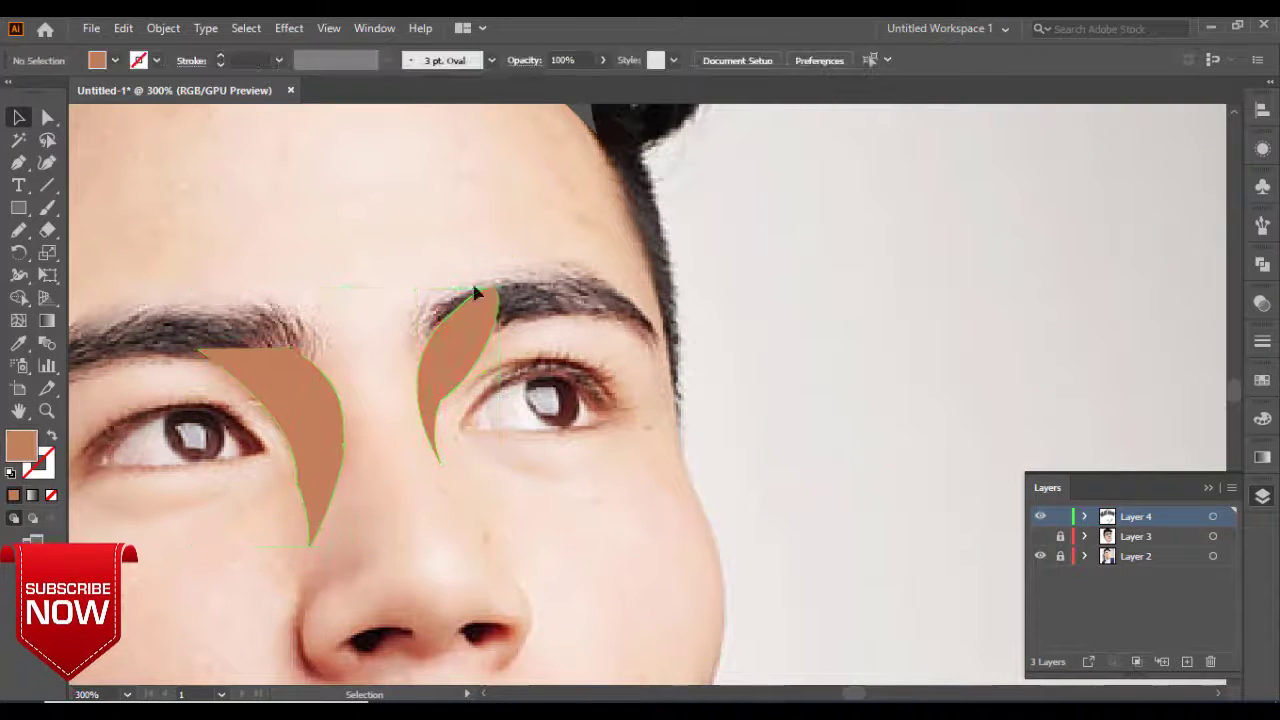
pyautogui.click(1040, 536)
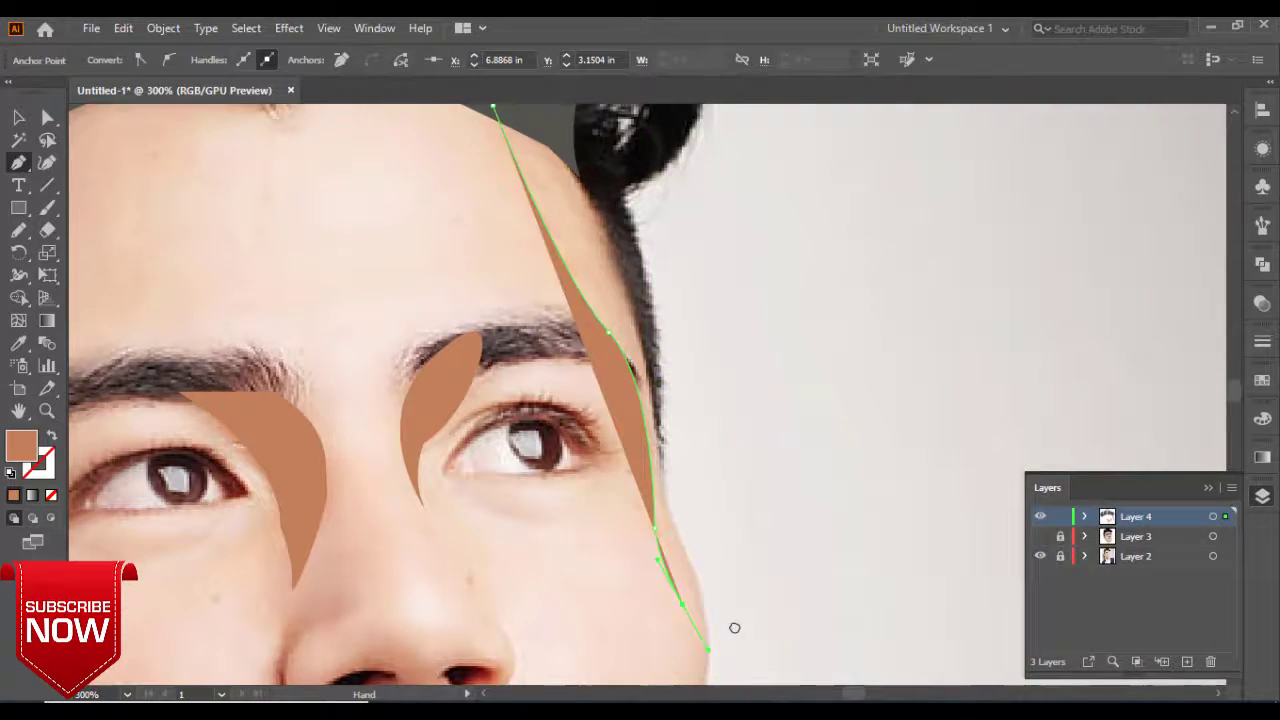
# Trace a cheek shape from the jaw up to the temple and fill it light skin tone.
pyautogui.moveTo(734, 627); pyautogui.dragTo(789, 307)
pyautogui.click(722, 543)
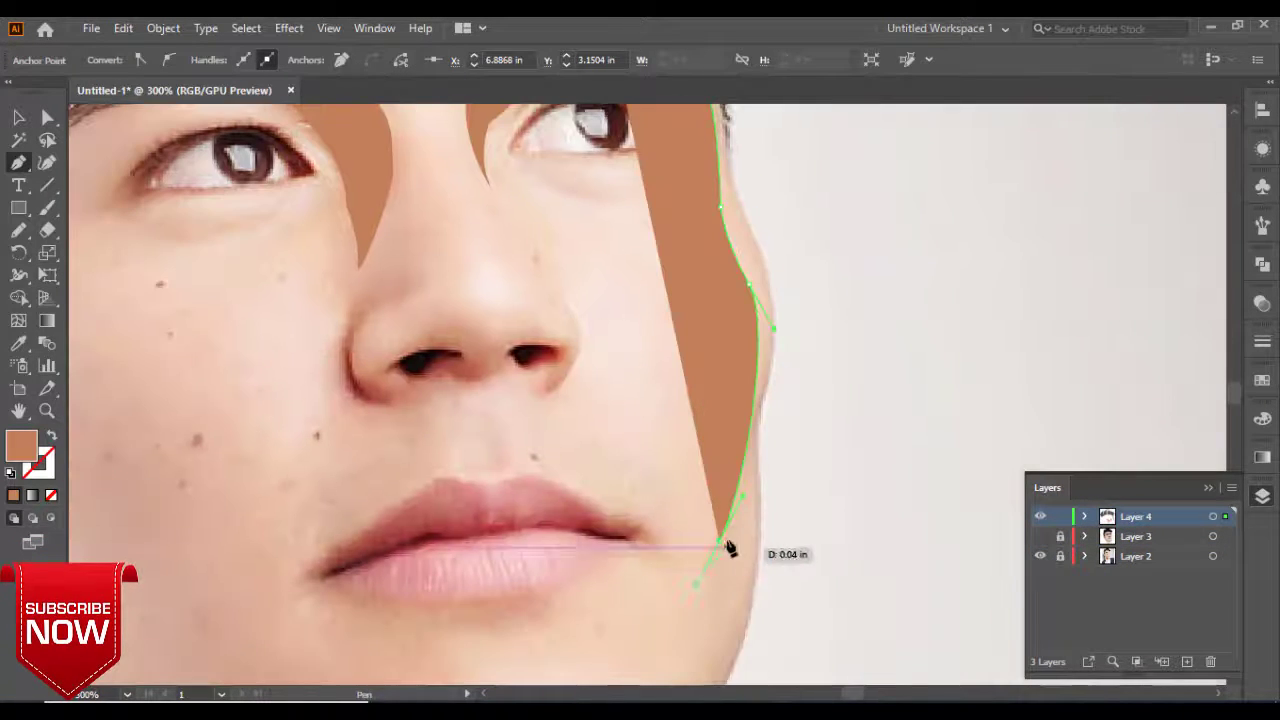
pyautogui.click(752, 606)
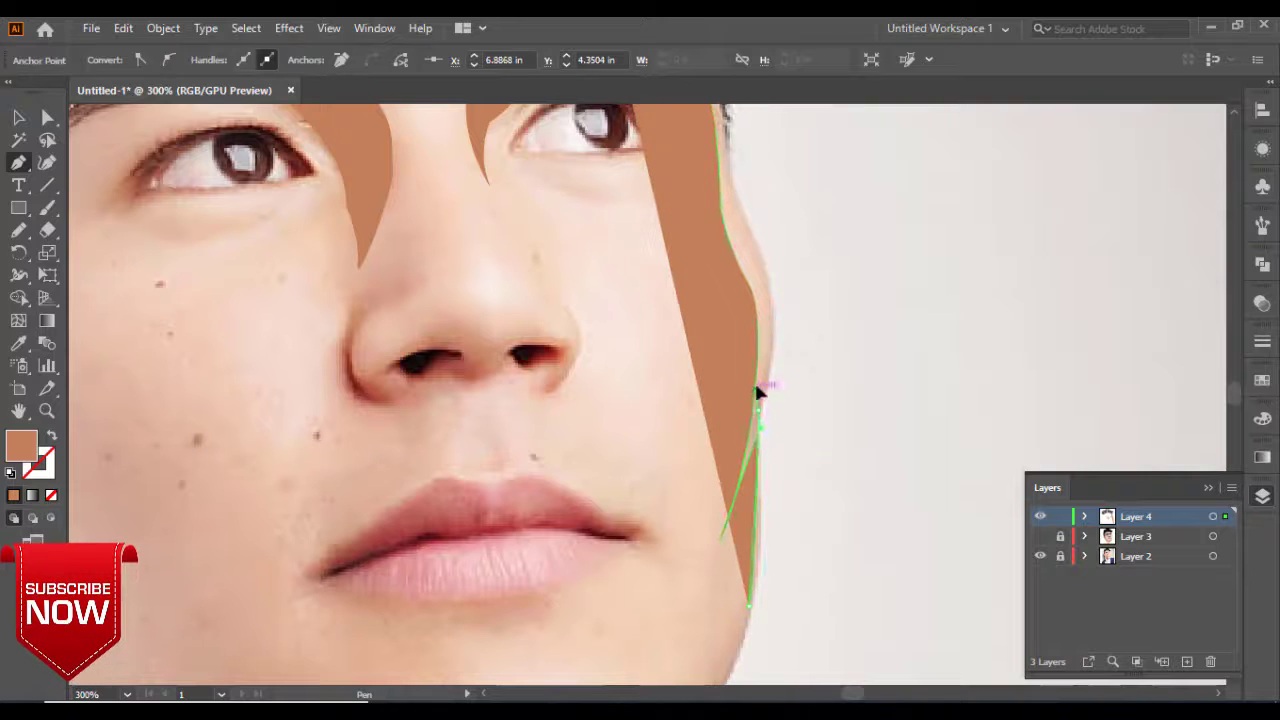
pyautogui.moveTo(757, 391); pyautogui.dragTo(748, 283)
pyautogui.scroll(3, 768, 268)
pyautogui.scroll(3, 806, 180)
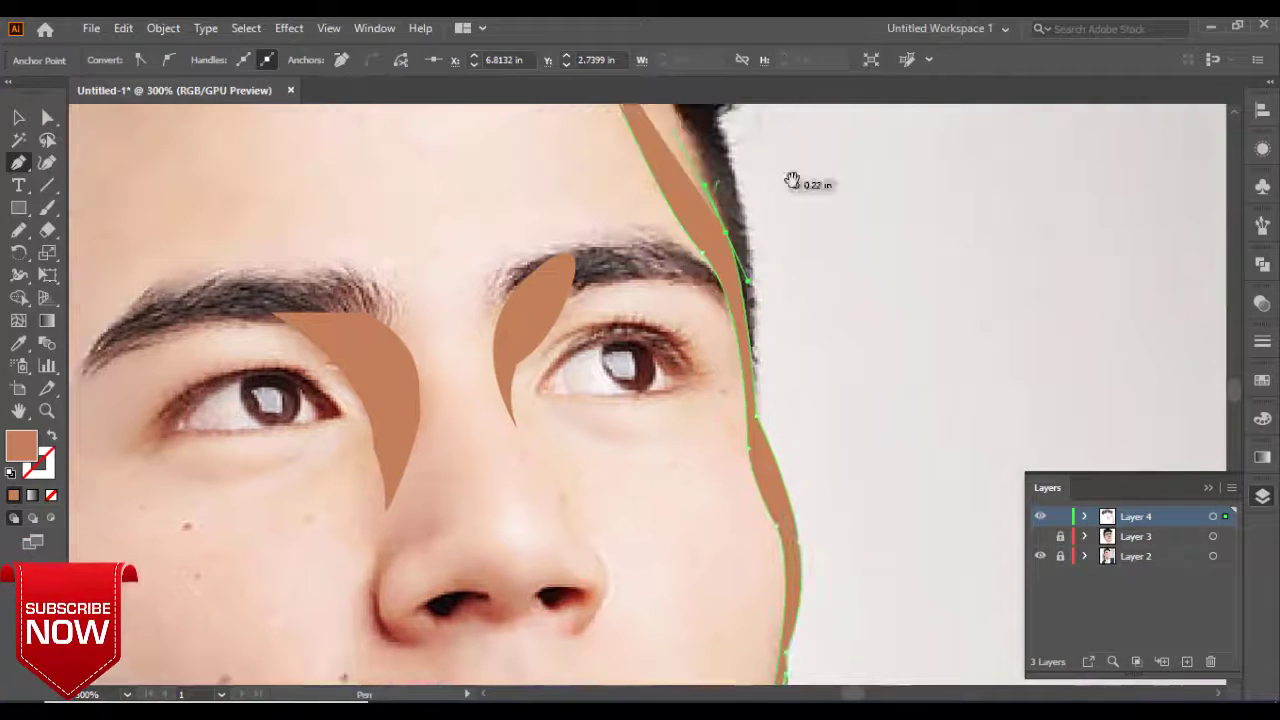
pyautogui.scroll(4, 806, 180)
pyautogui.click(630, 170)
pyautogui.moveTo(630, 170); pyautogui.dragTo(509, 137)
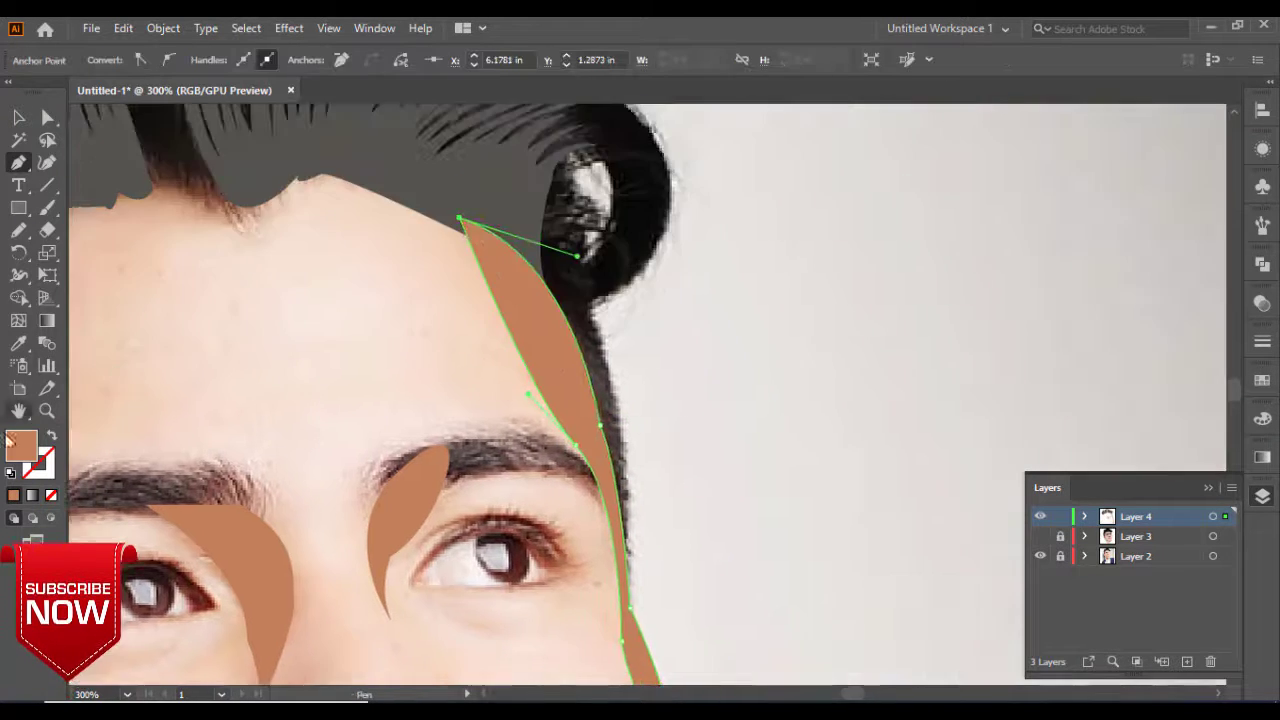
pyautogui.press('i')
pyautogui.click(300, 300)
pyautogui.click(19, 117)
# Outline the left face along the hairline and forehead, unfilled while drawing.
pyautogui.scroll(-3, 805, 549)
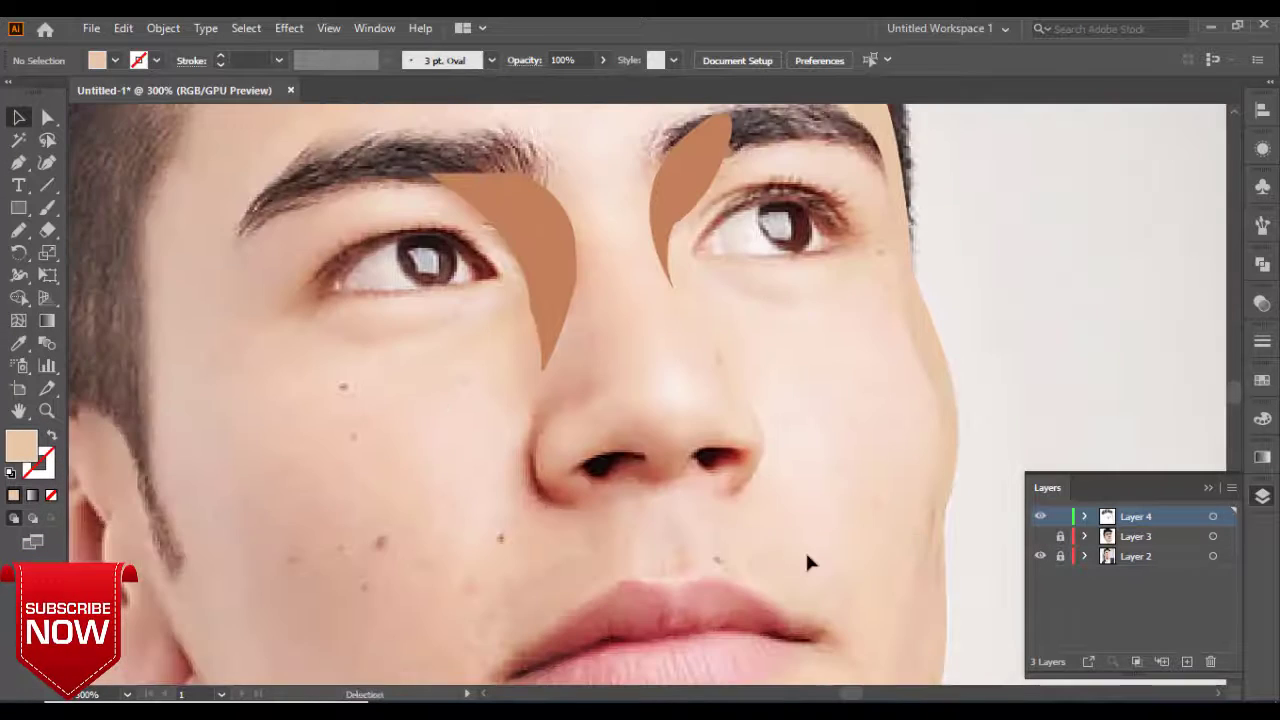
pyautogui.hotkey('ctrl', '-')
pyautogui.click(1208, 487)
pyautogui.scroll(-3, 940, 495)
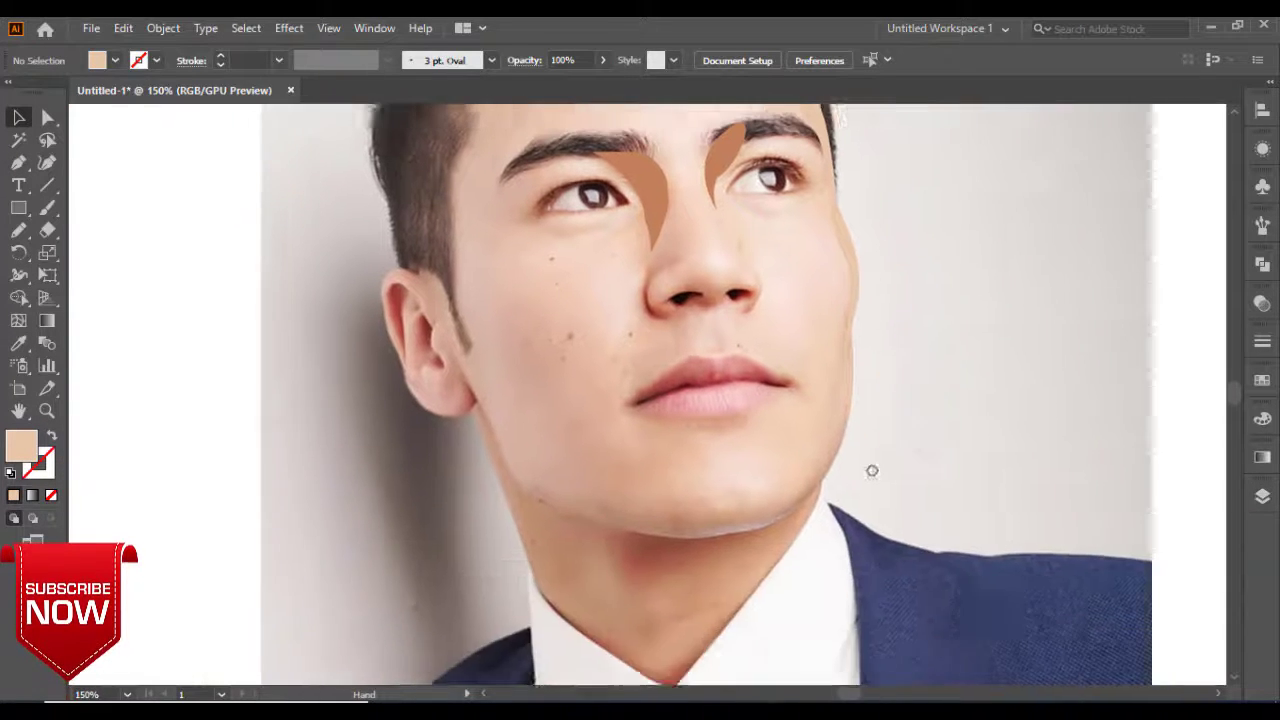
pyautogui.scroll(4, 871, 471)
pyautogui.click(405, 297)
pyautogui.click(372, 240)
pyautogui.click(432, 189)
pyautogui.click(508, 155)
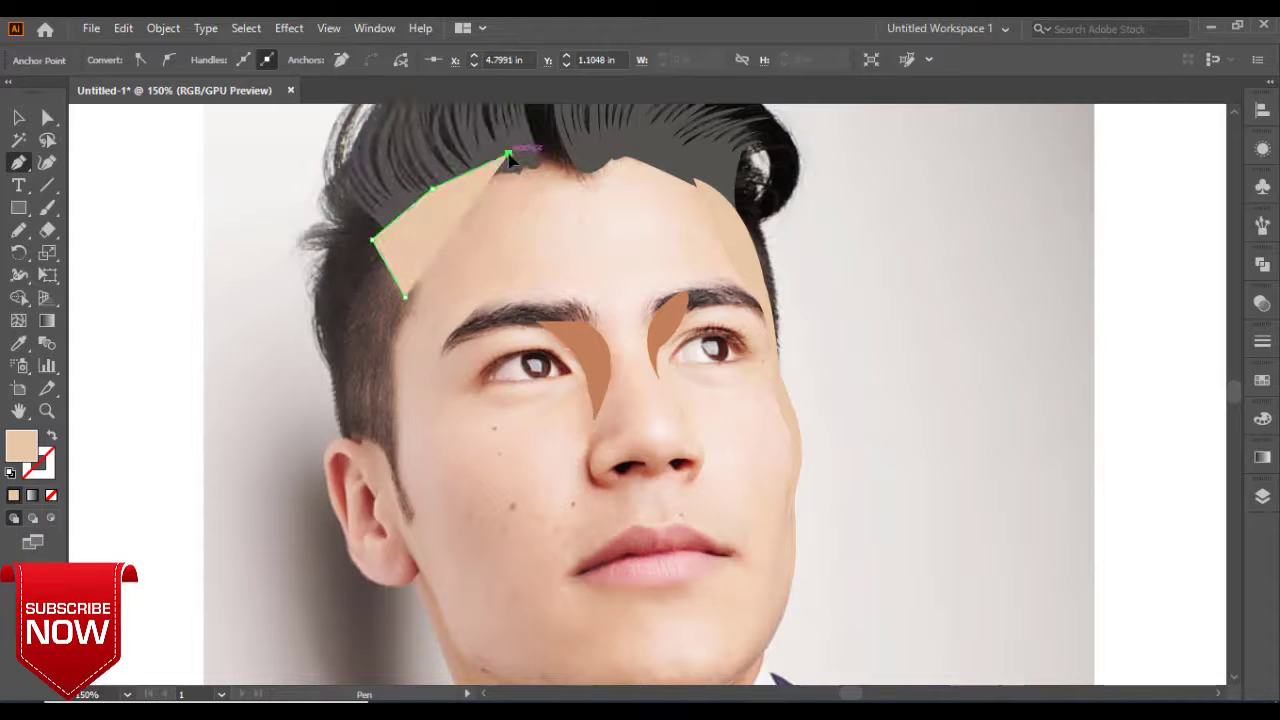
pyautogui.hotkey('shift', 'x')
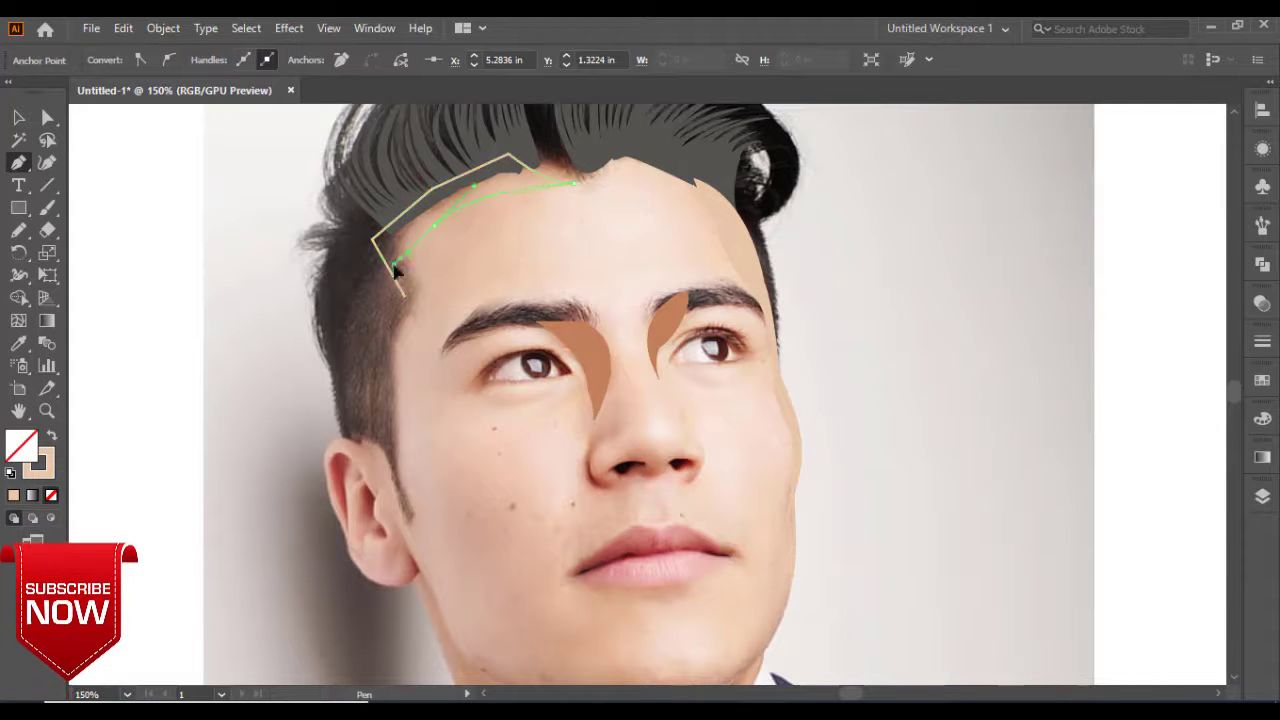
pyautogui.click(437, 226)
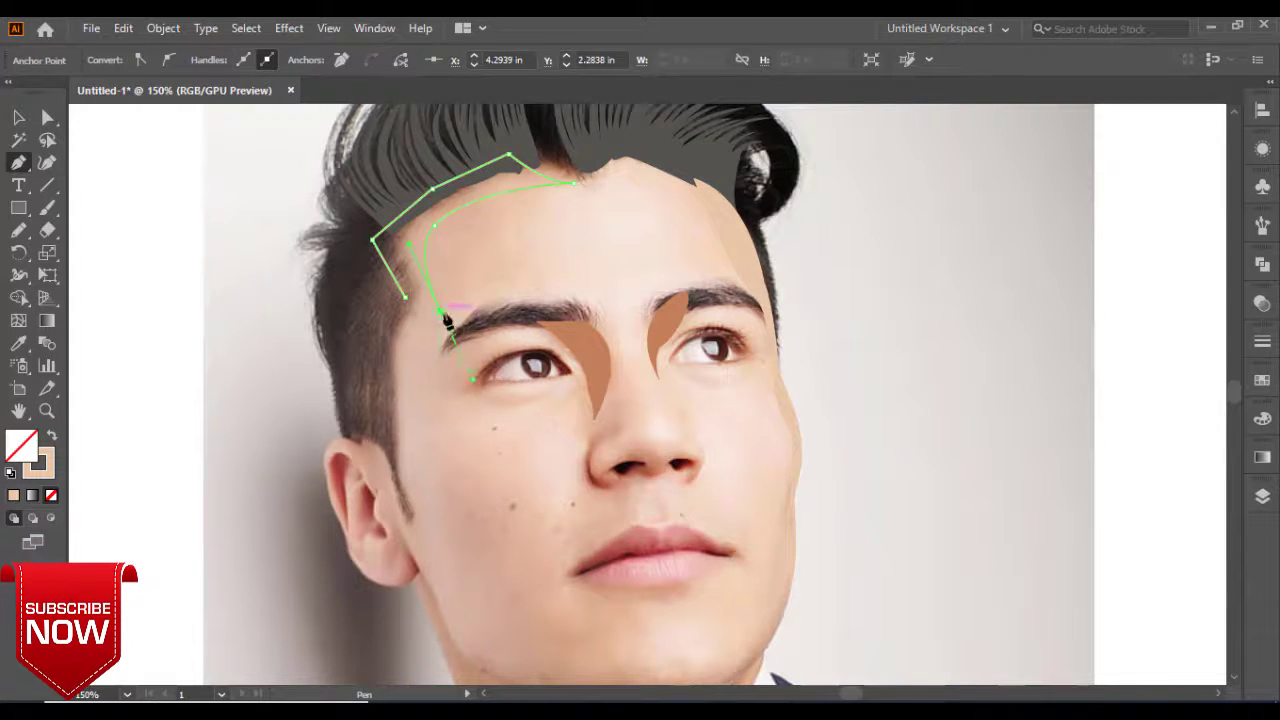
# Curve the outline along the jaw to the chin, fill it with skin colour and deselect.
pyautogui.scroll(-3, 543, 460)
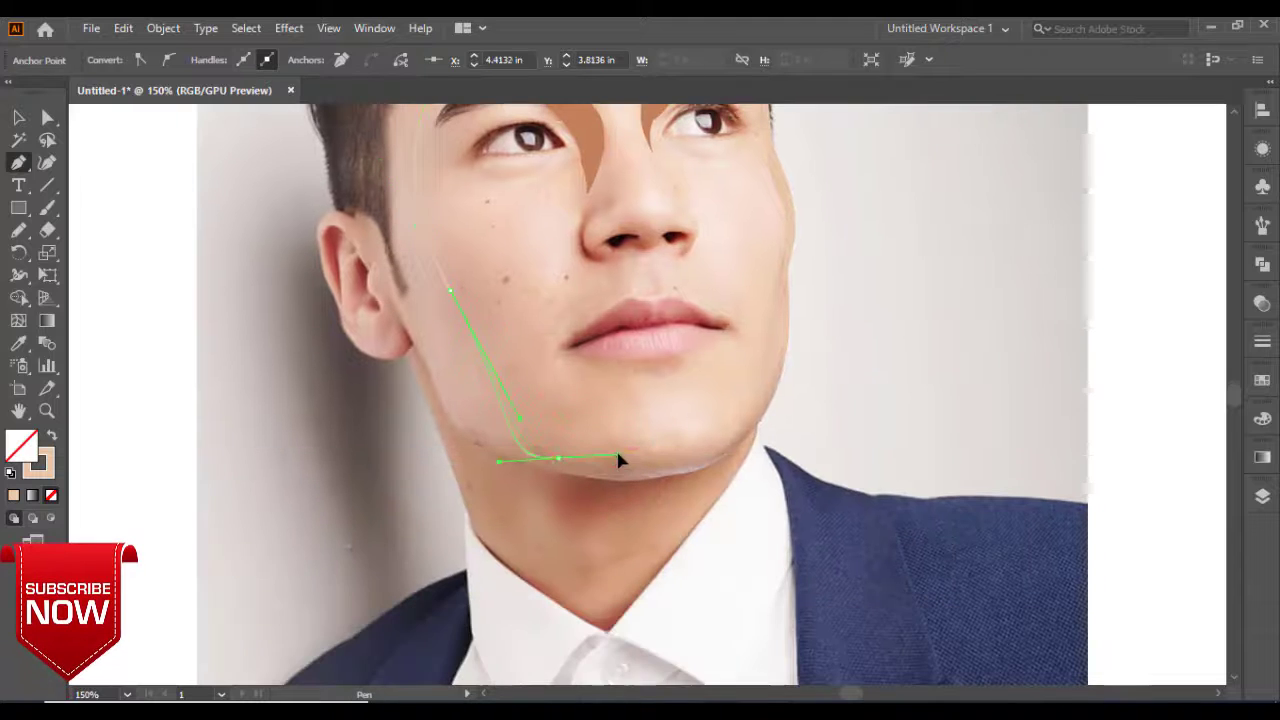
pyautogui.moveTo(555, 464); pyautogui.dragTo(396, 328)
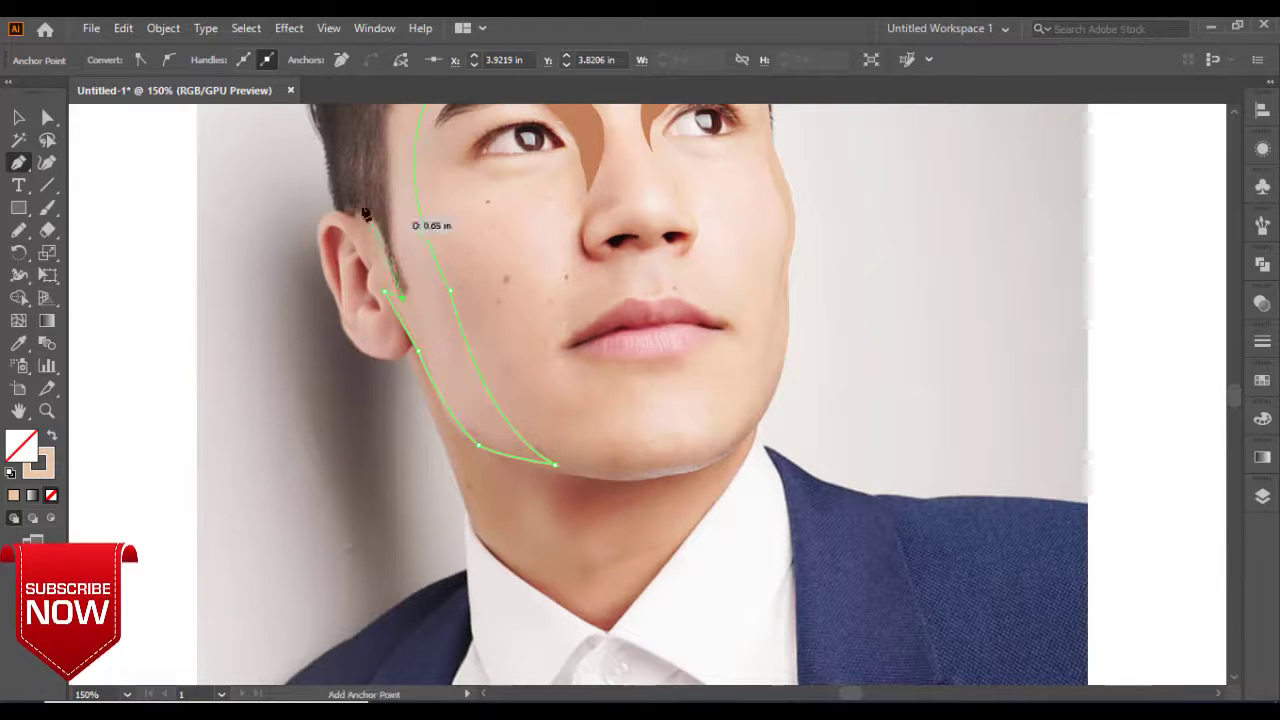
pyautogui.moveTo(366, 213); pyautogui.dragTo(414, 134)
pyautogui.scroll(3, 414, 134)
pyautogui.press('i')
pyautogui.click(443, 449)
pyautogui.press('v')
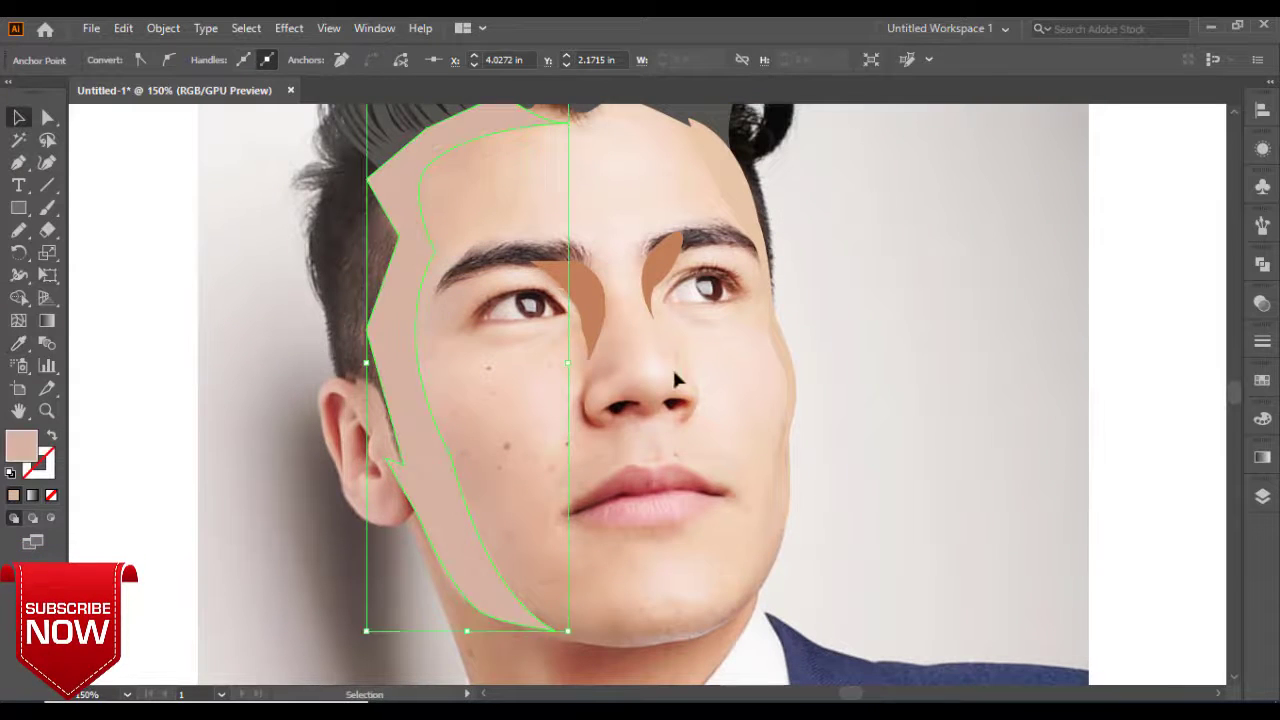
pyautogui.click(674, 374)
pyautogui.click(18, 230)
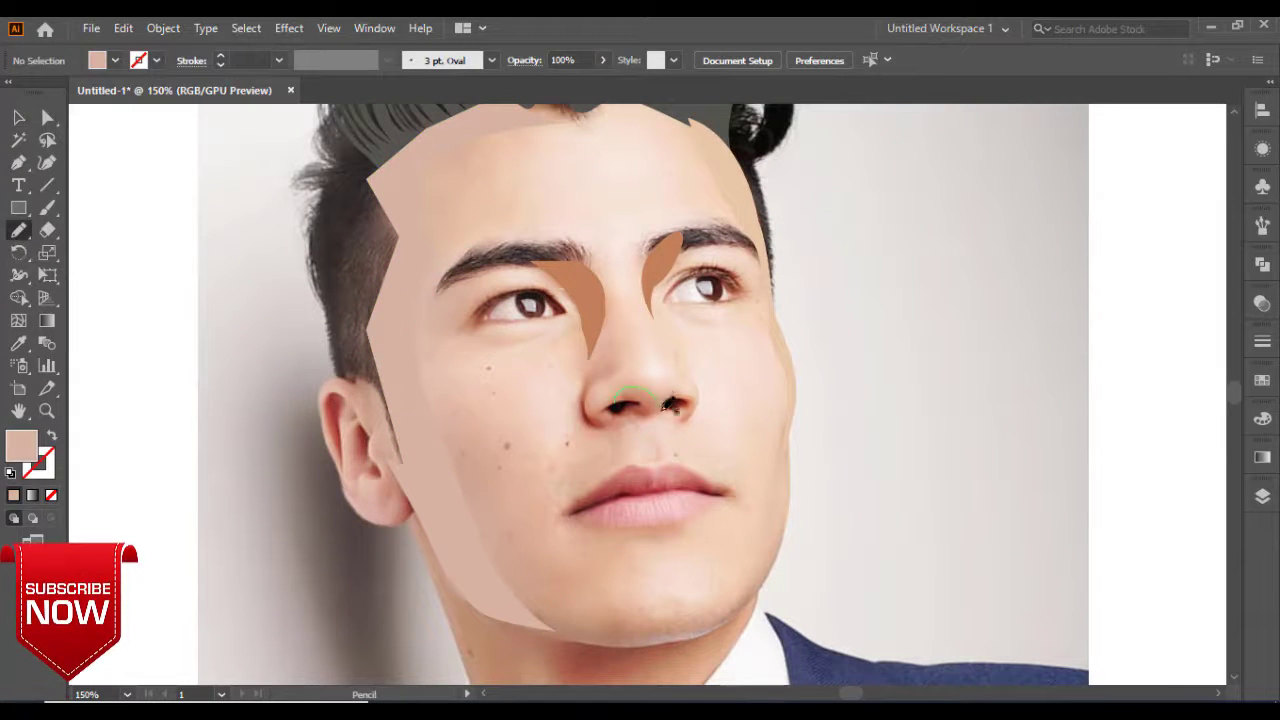
# Add a nostril shape filled from the photo and fill both cheek highlights light skin-pink.
pyautogui.moveTo(630, 395); pyautogui.dragTo(626, 392)
pyautogui.press('i')
pyautogui.click(650, 505)
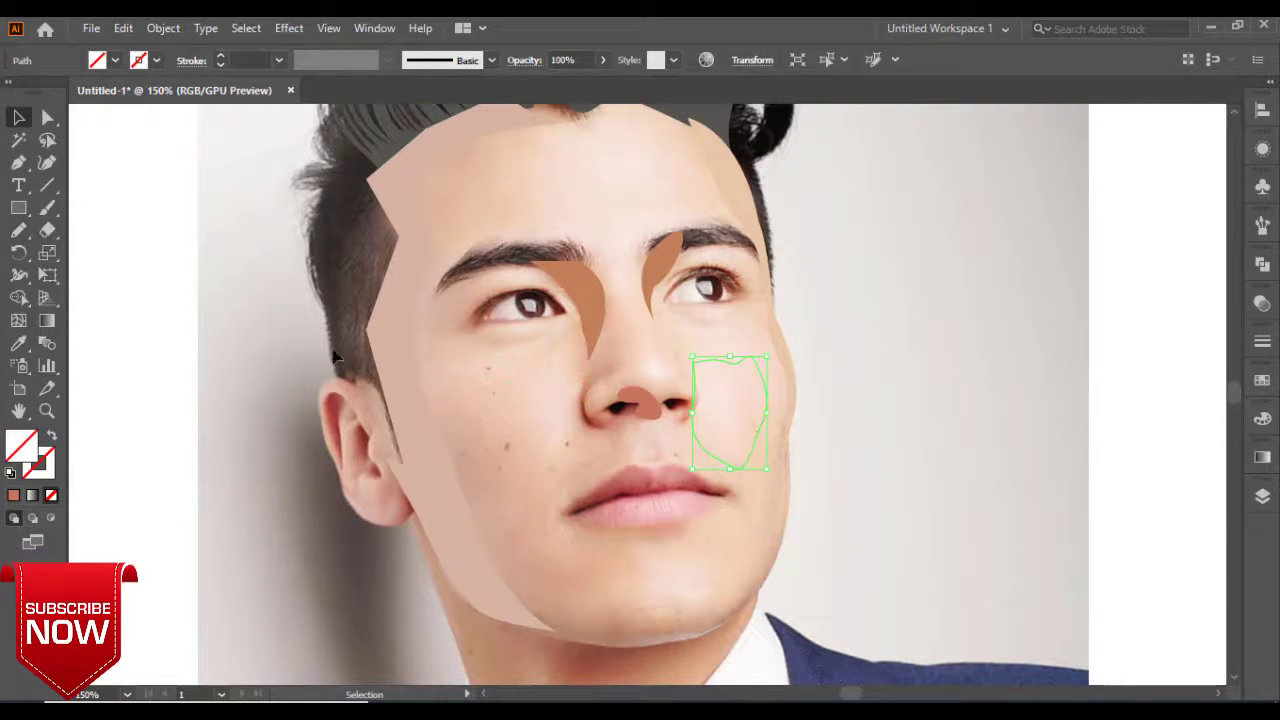
pyautogui.press('i')
pyautogui.click(407, 331)
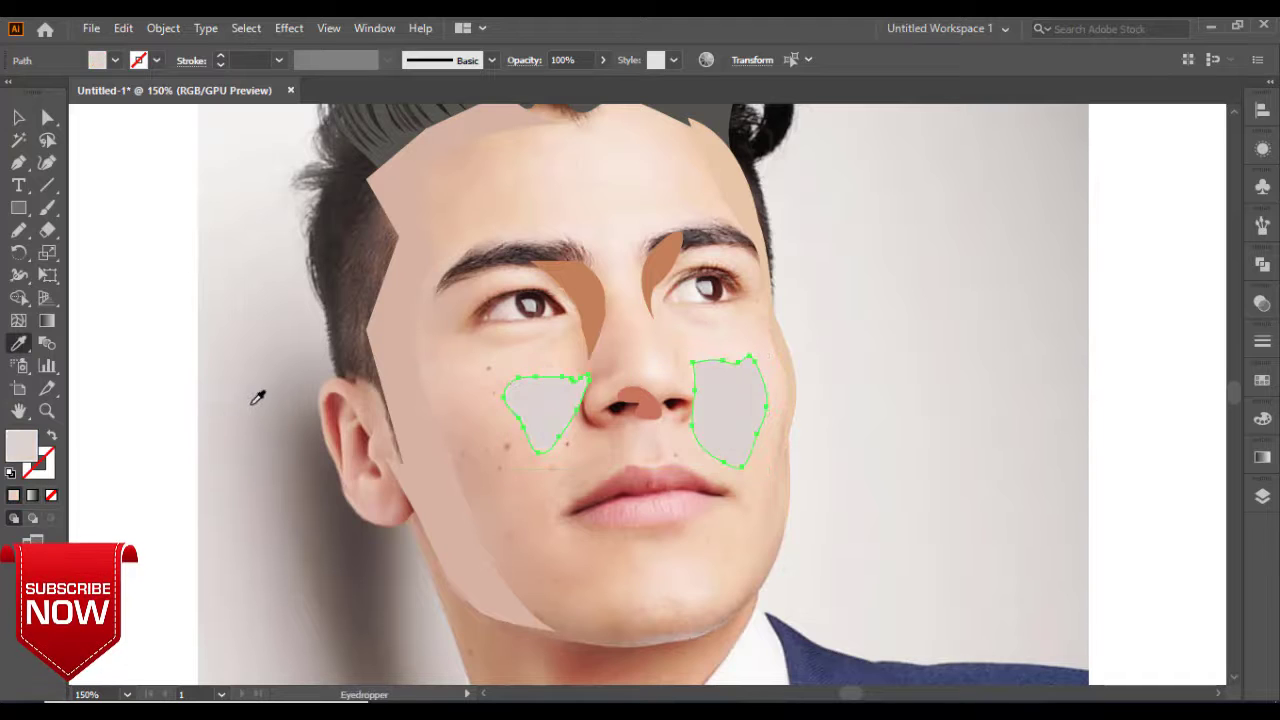
pyautogui.press('v')
pyautogui.click(655, 510)
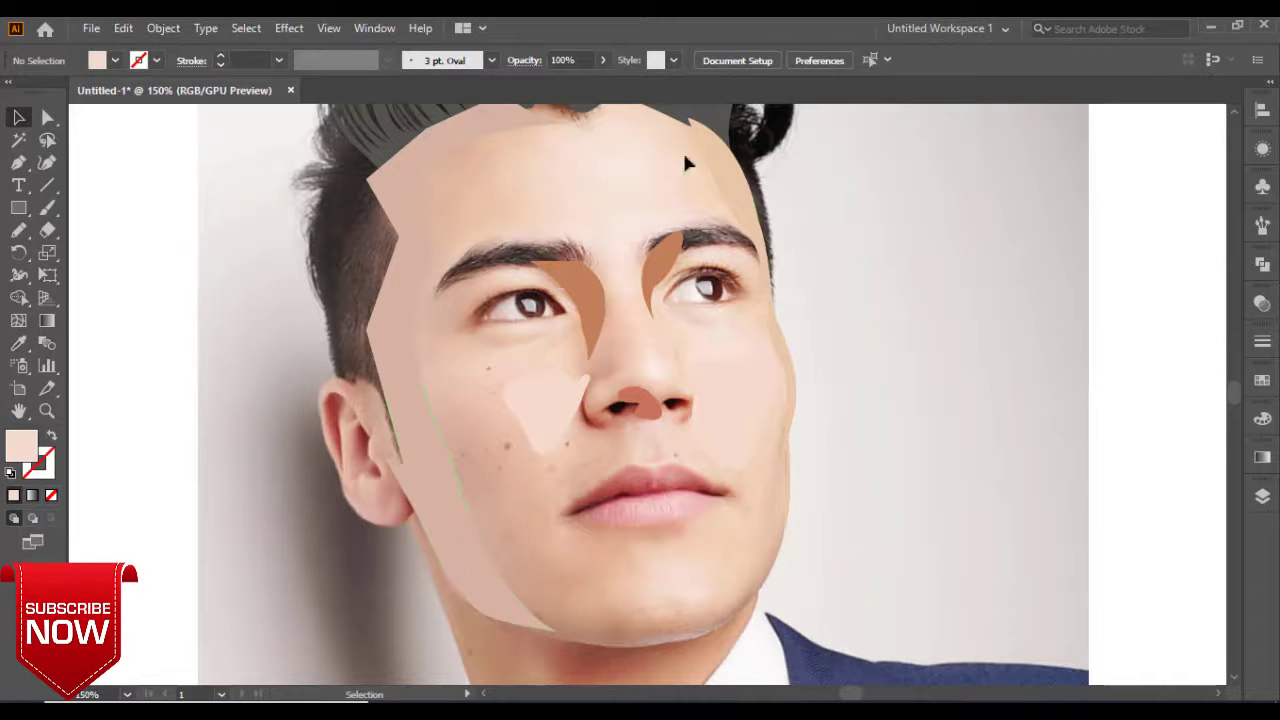
# Send the face skin shape one step backward behind the hair.
pyautogui.click(395, 170)
pyautogui.rightClick(790, 312)
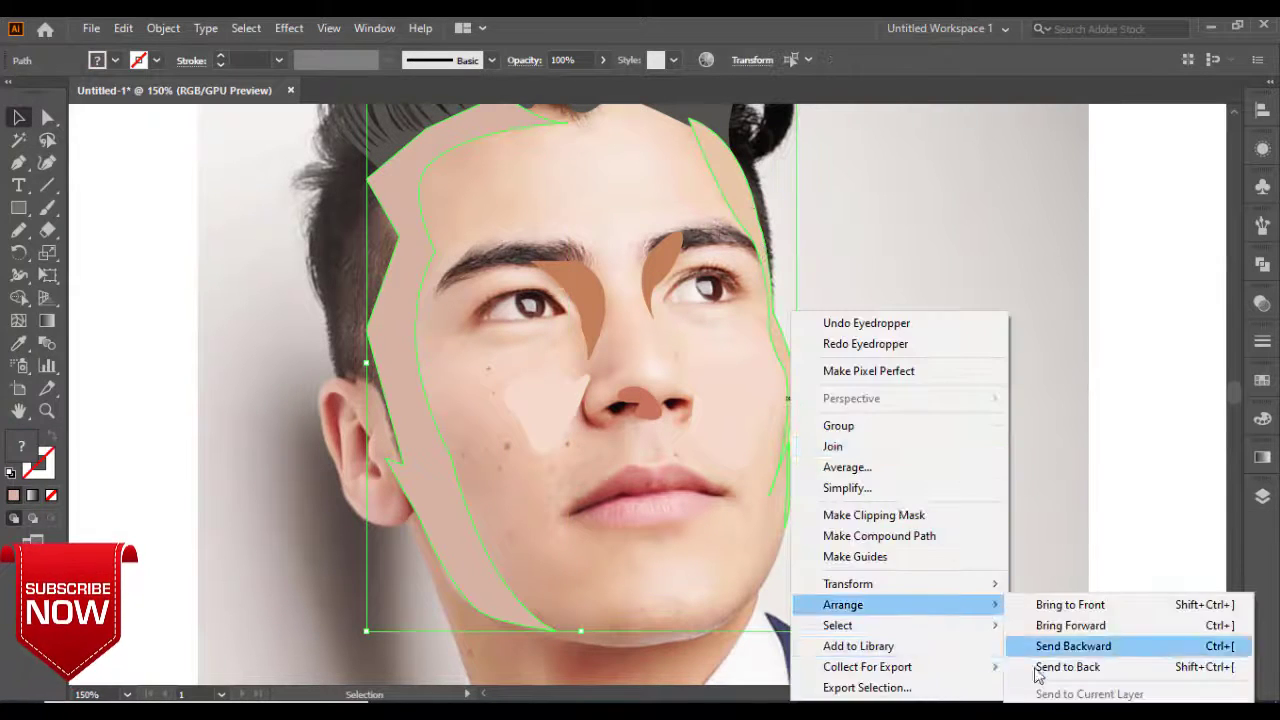
pyautogui.click(1071, 646)
pyautogui.click(727, 257)
pyautogui.scroll(3, 727, 257)
pyautogui.hotkey('ctrl', '+')
pyautogui.hotkey('ctrl', '+')
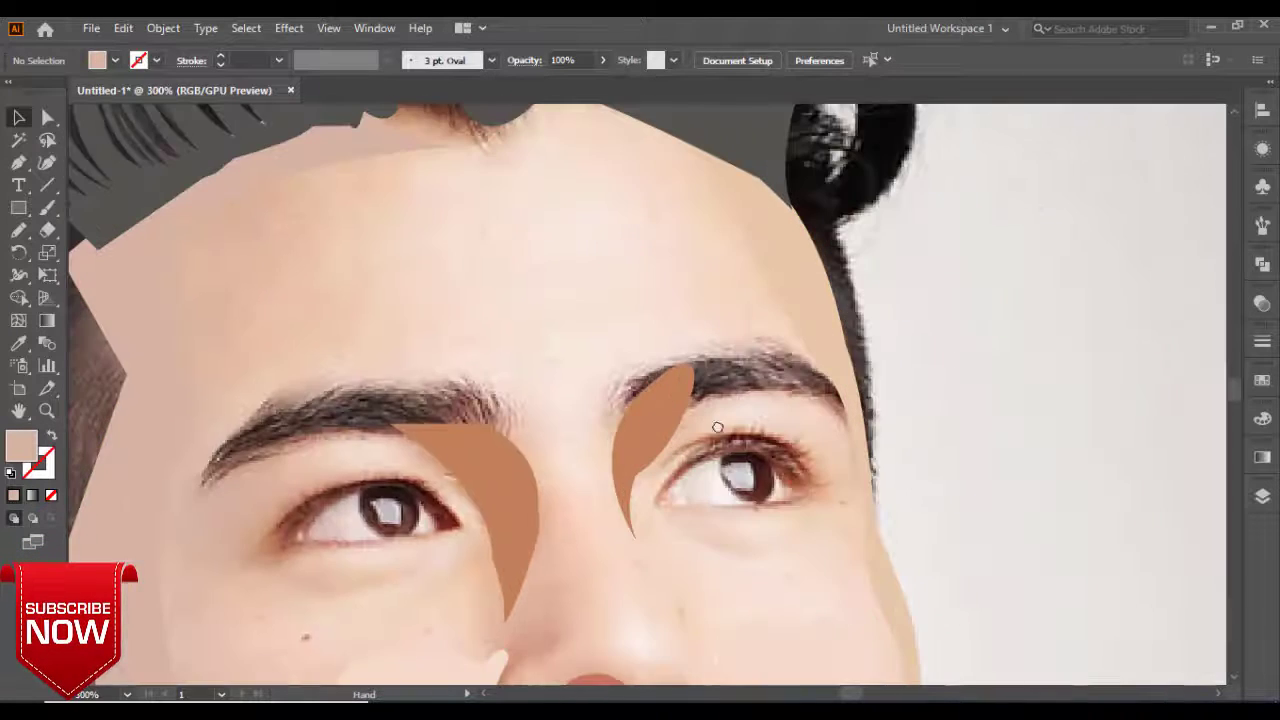
pyautogui.moveTo(556, 685)
pyautogui.mouseDown()
pyautogui.moveTo(693, 389)
pyautogui.moveTo(632, 191)
pyautogui.mouseUp()
# Draw a smooth shadow under the jaw and fill it dark brown.
pyautogui.press('n')
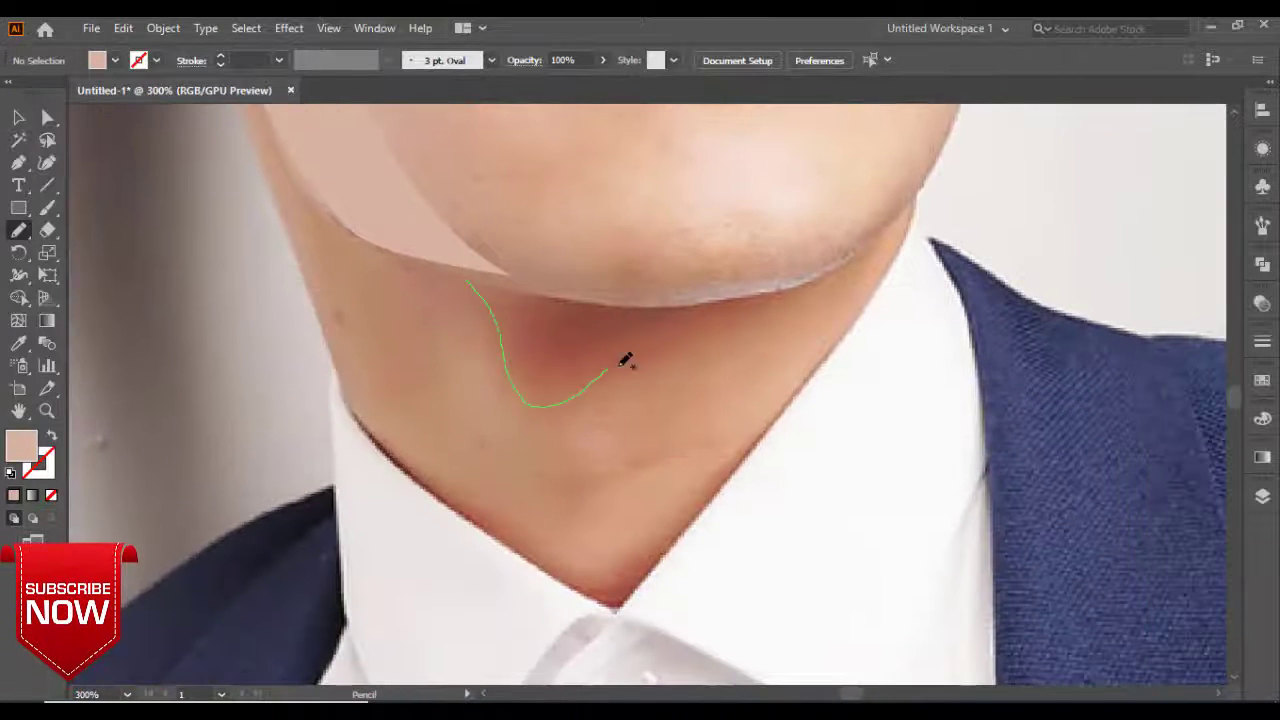
pyautogui.moveTo(874, 252); pyautogui.dragTo(877, 232)
pyautogui.moveTo(467, 290); pyautogui.dragTo(937, 167)
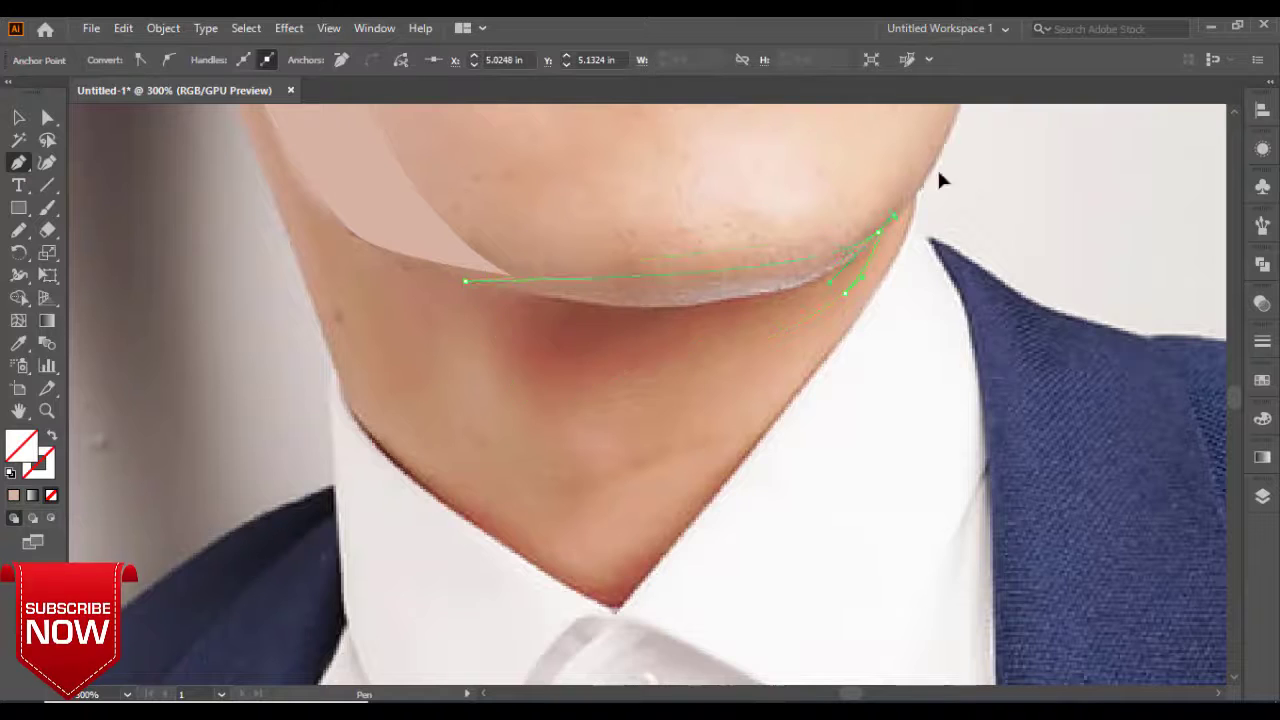
pyautogui.scroll(3, 1000, 518)
pyautogui.press('i')
pyautogui.click(157, 240)
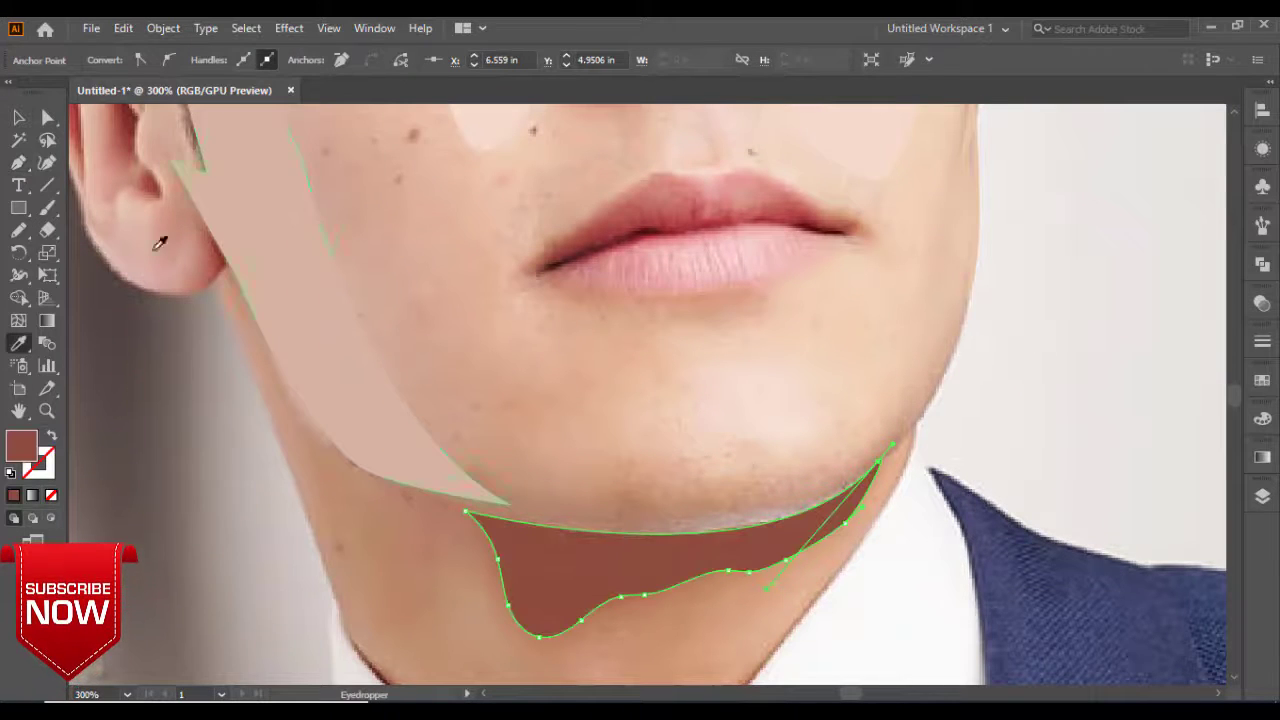
pyautogui.press('v')
pyautogui.hotkey('ctrl', 'shift', 'a')
# Hide the reference photo and zoom out to view the full portrait.
pyautogui.press('F7')
pyautogui.click(1054, 539)
pyautogui.hotkey('ctrl', '-')
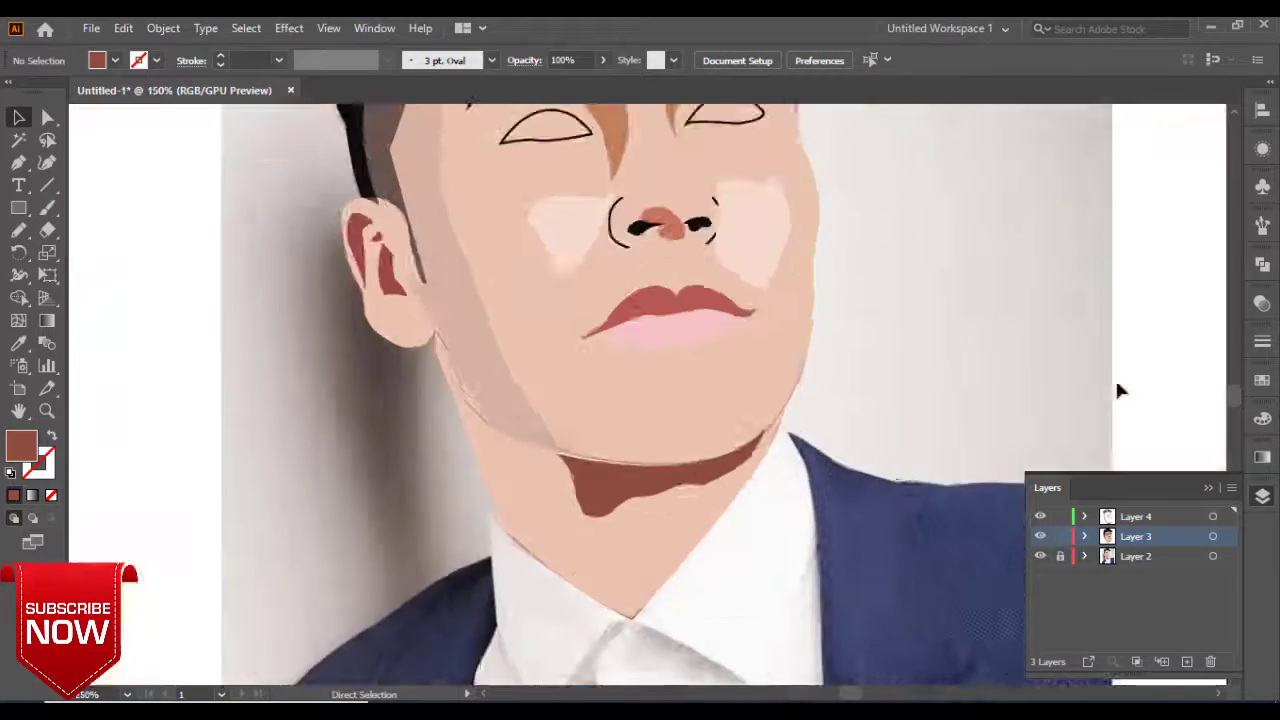
pyautogui.hotkey('ctrl', '-')
# Make Layer 4 active and try selecting the face artwork and right cheek highlight.
pyautogui.rightClick(651, 349)
pyautogui.click(844, 418)
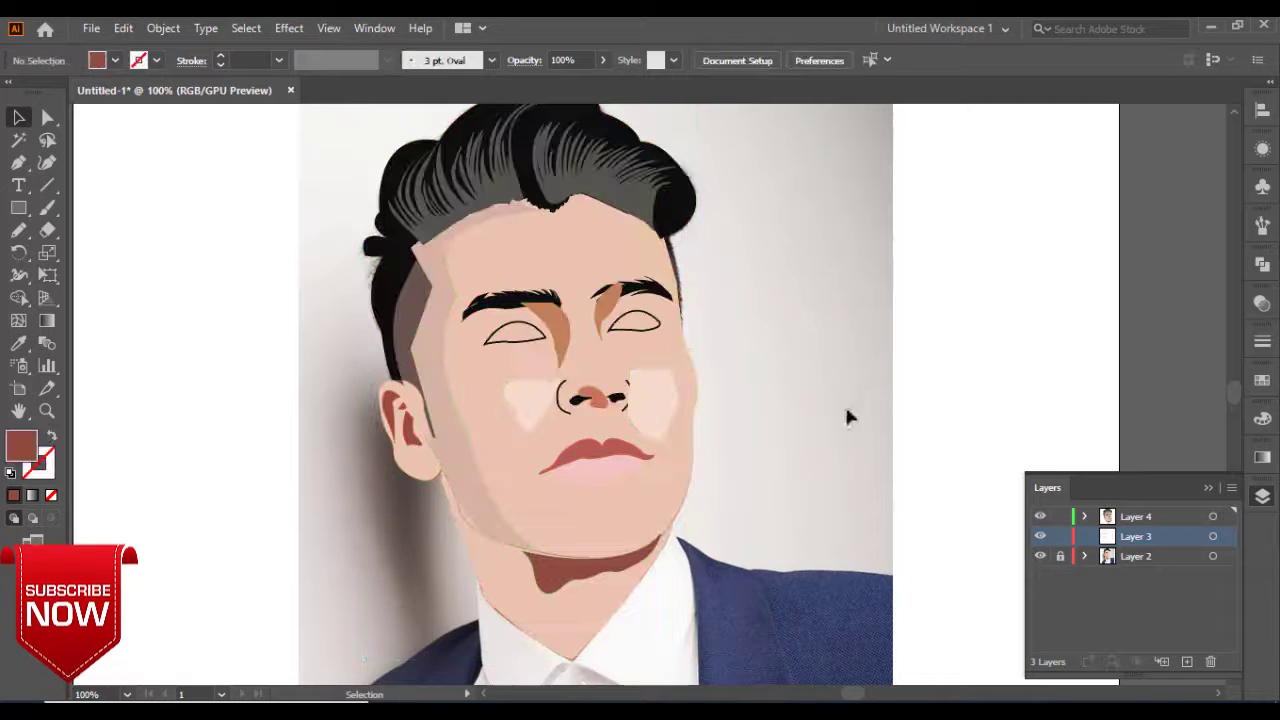
pyautogui.click(1120, 517)
pyautogui.click(615, 318)
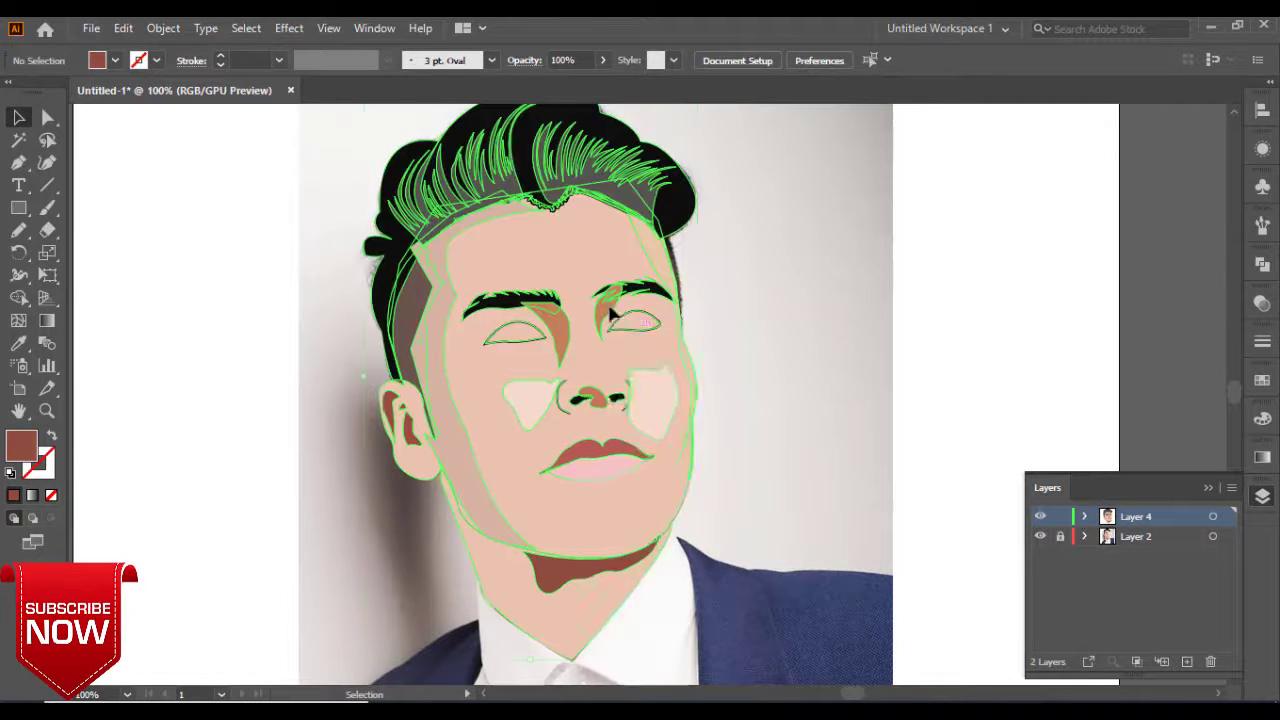
pyautogui.rightClick(612, 302)
pyautogui.click(671, 461)
pyautogui.click(652, 400)
pyautogui.hotkey('ctrl', 'shift', 'a')
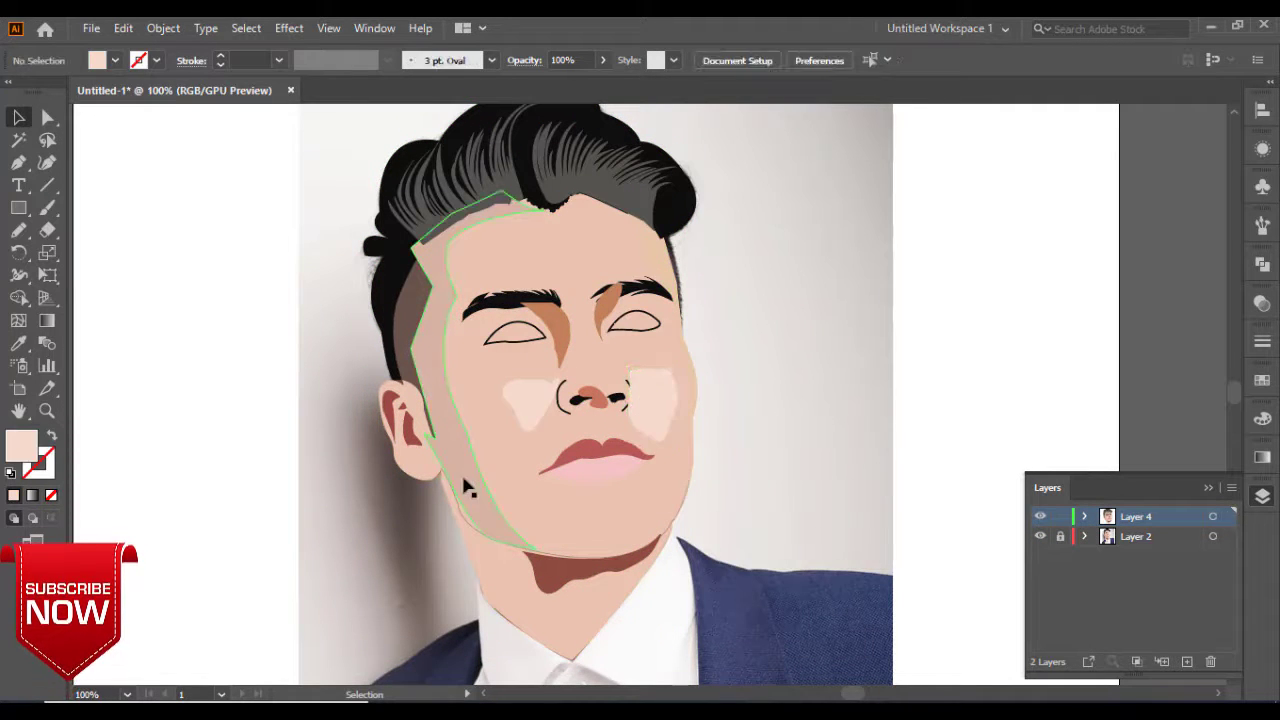
# In Layer 4's list, move a shape lower in the stack and group two shapes.
pyautogui.click(1084, 516)
pyautogui.scroll(-2, 1234, 545)
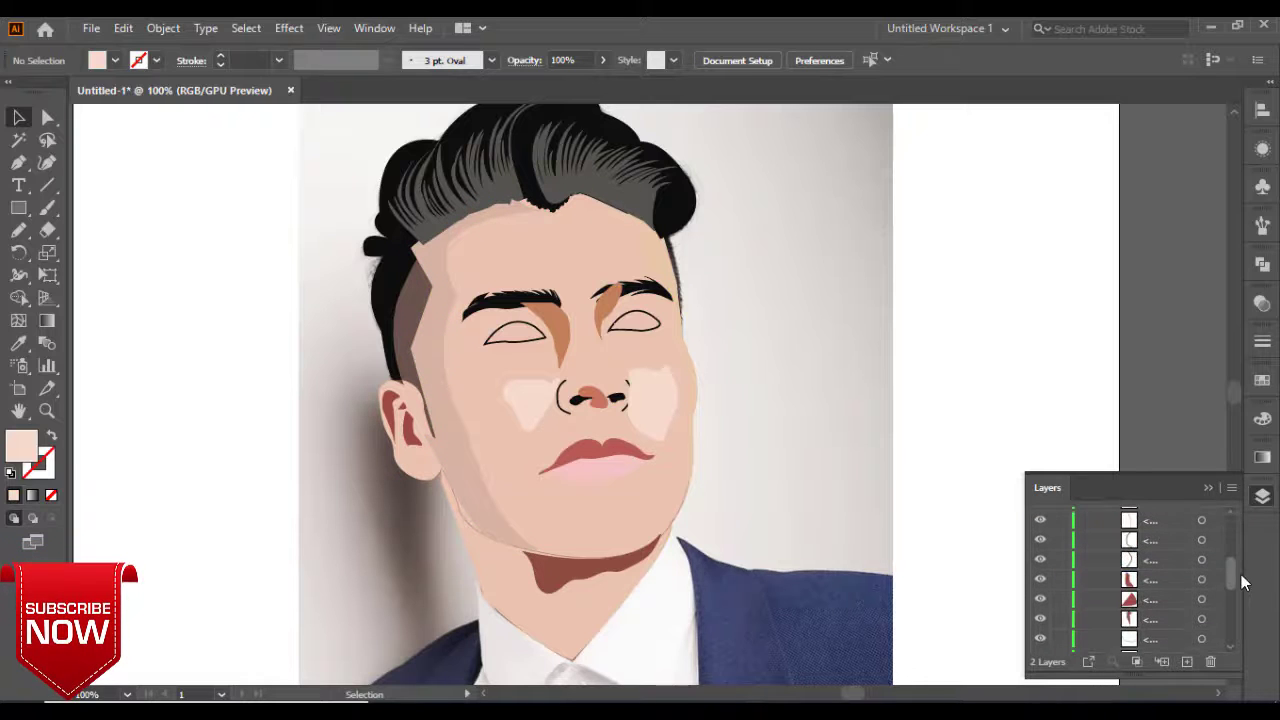
pyautogui.scroll(1, 1140, 570)
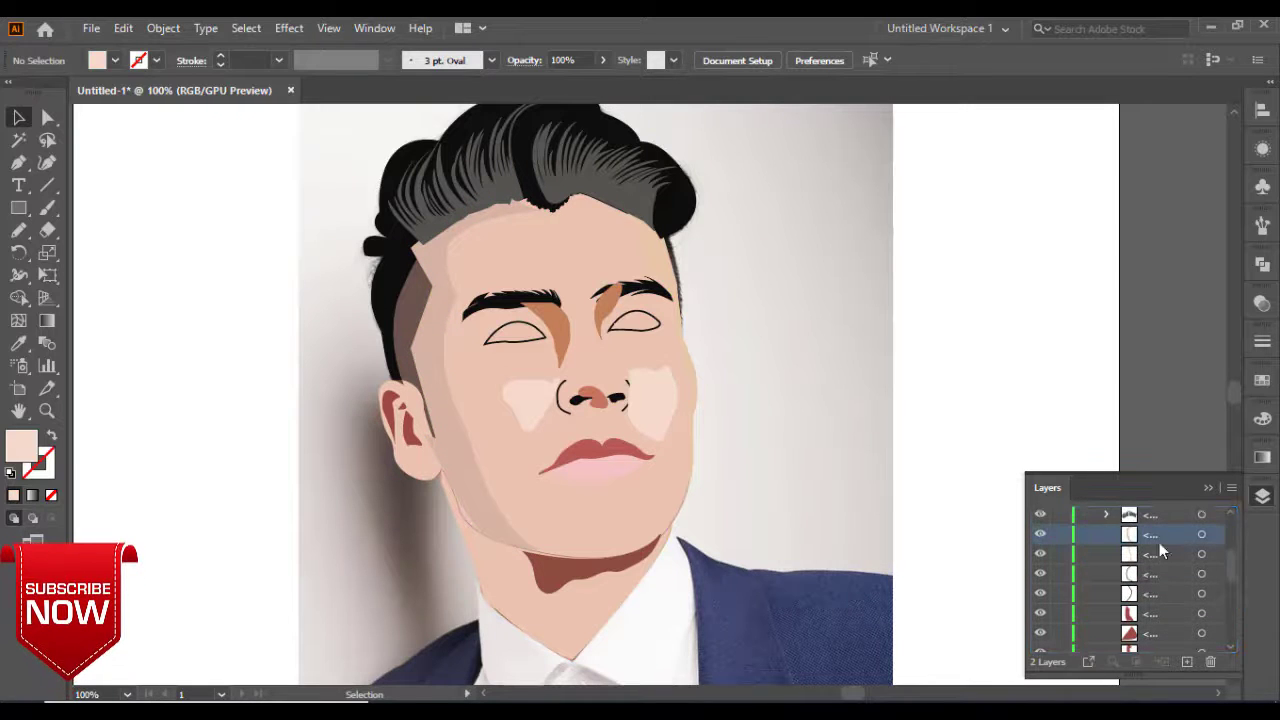
pyautogui.scroll(1, 1160, 565)
pyautogui.scroll(1, 1180, 560)
pyautogui.scroll(1, 1196, 556)
pyautogui.moveTo(1180, 579); pyautogui.dragTo(1152, 650)
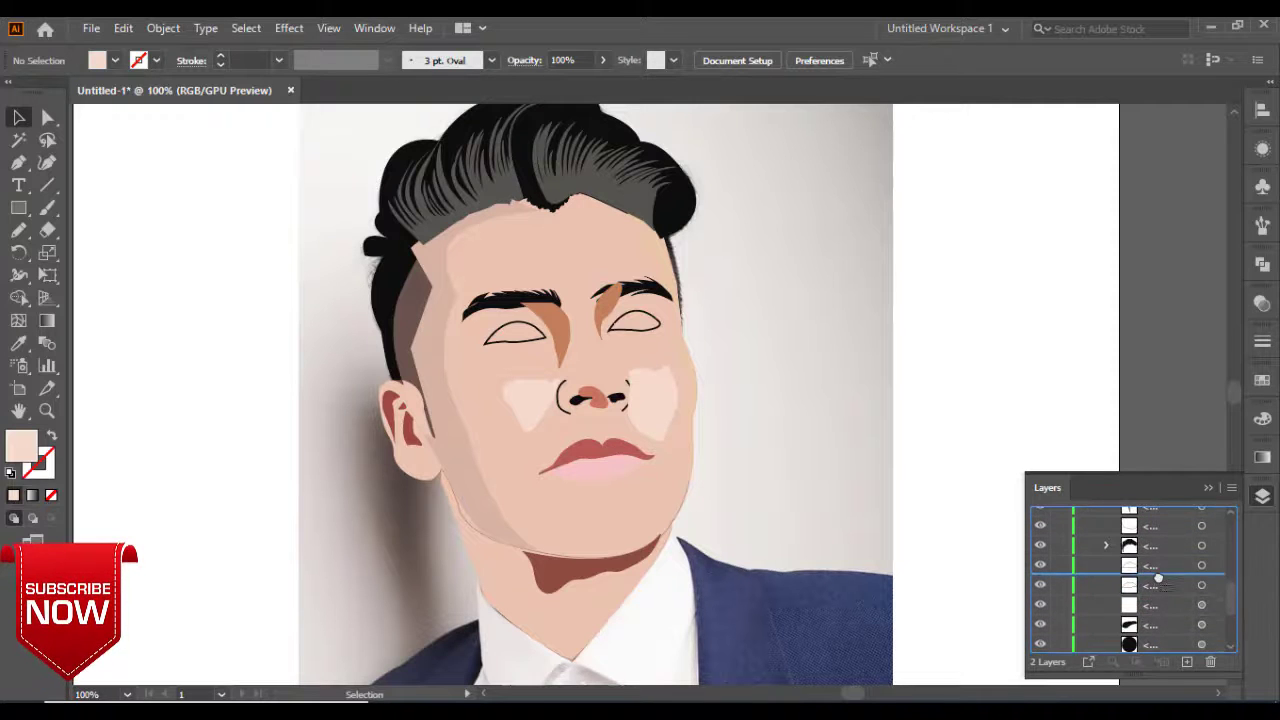
pyautogui.moveTo(1152, 650); pyautogui.dragTo(1215, 642)
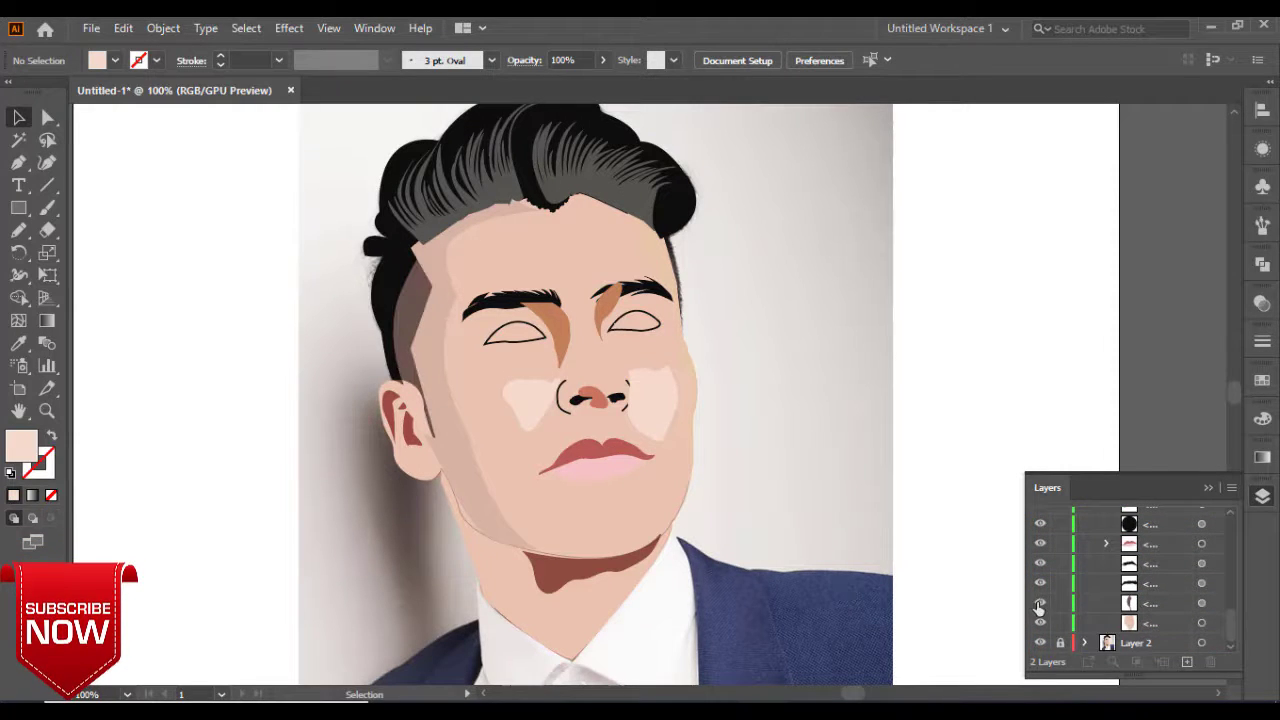
pyautogui.scroll(5, 1037, 601)
pyautogui.keyDown('shift'); pyautogui.click(1145, 555); pyautogui.keyUp('shift')
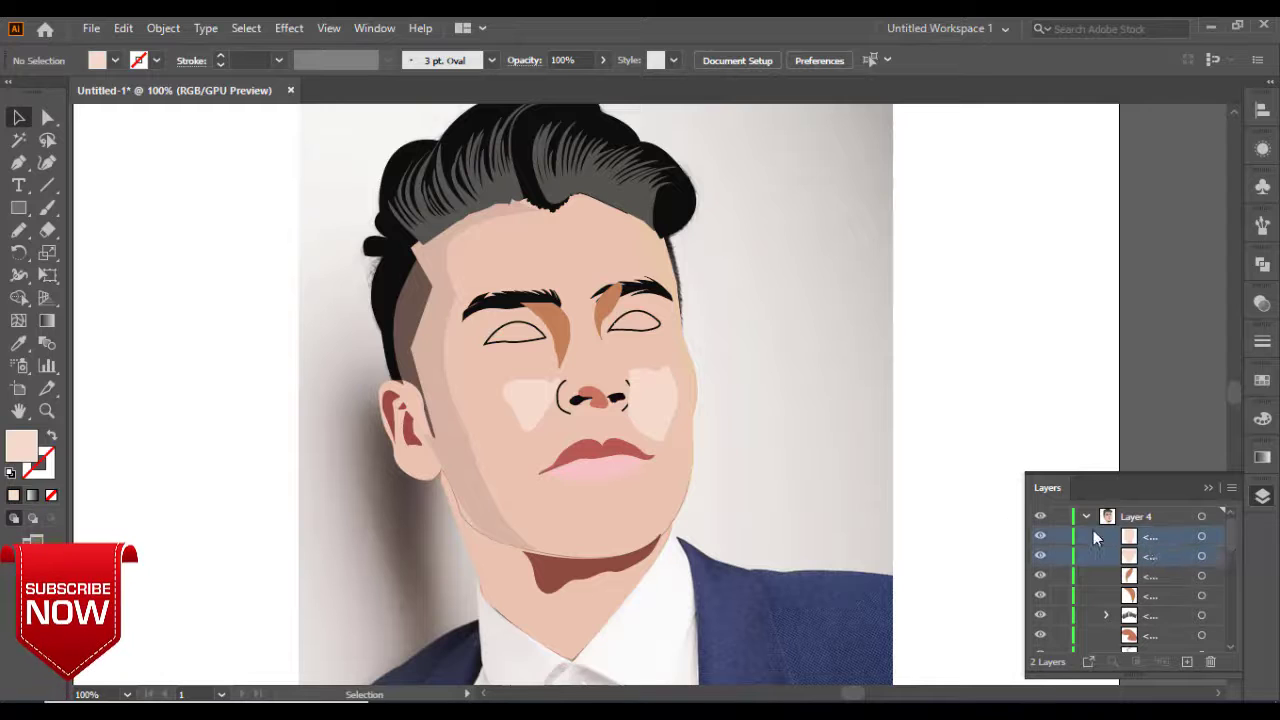
pyautogui.hotkey('ctrl', 'g')
pyautogui.hotkey('ctrl', 'shift', 'a')
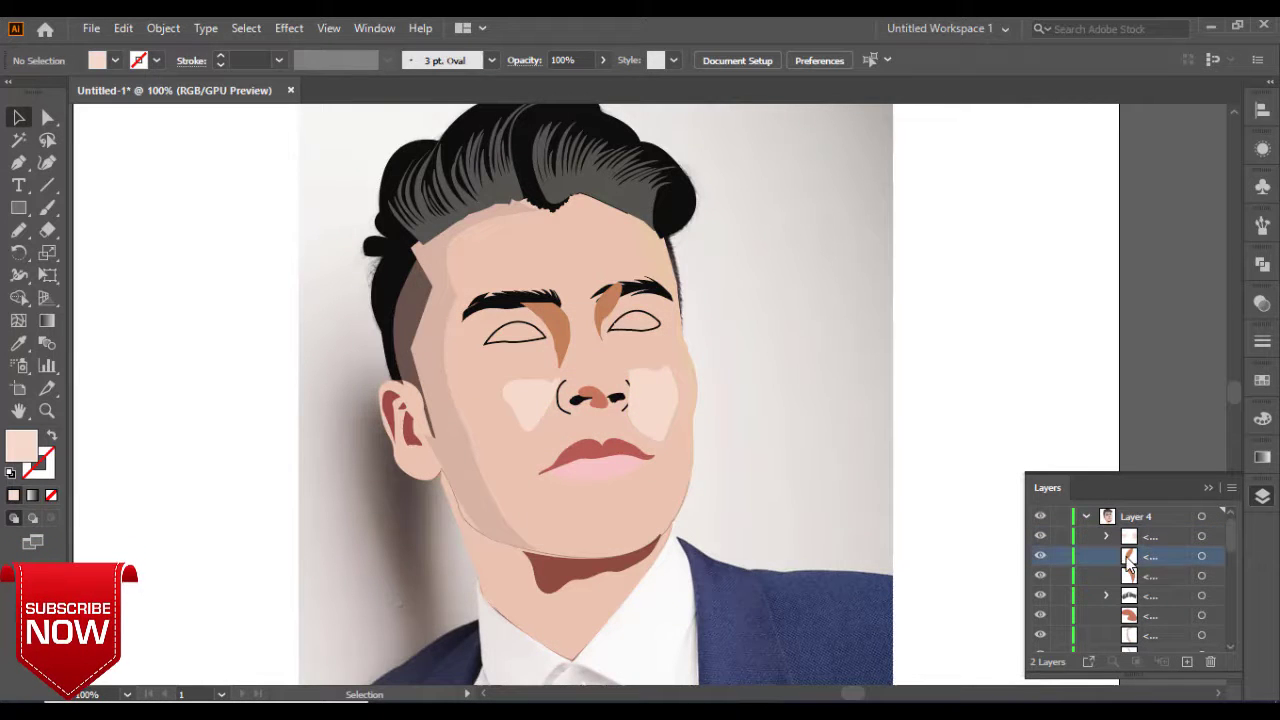
# Select the brown shape and the one above it, and reorder them in Layer 4.
pyautogui.rightClick(590, 325)
pyautogui.click(1133, 575)
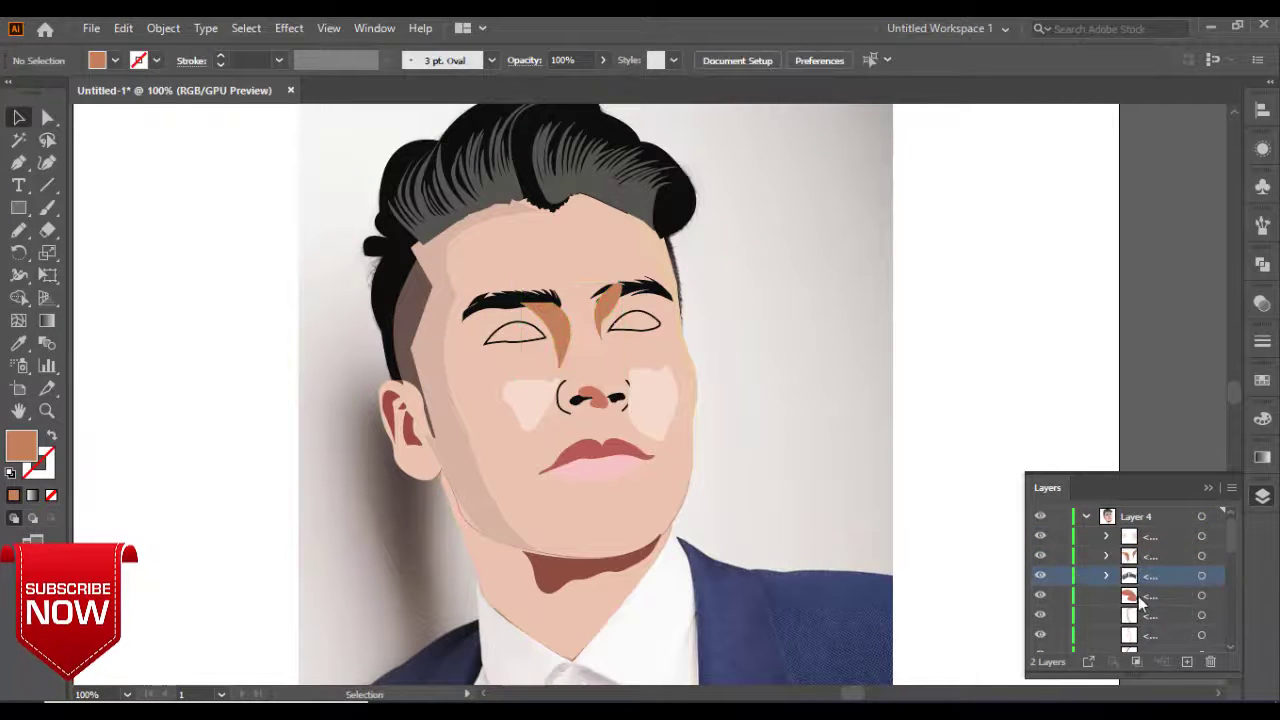
pyautogui.click(1130, 557)
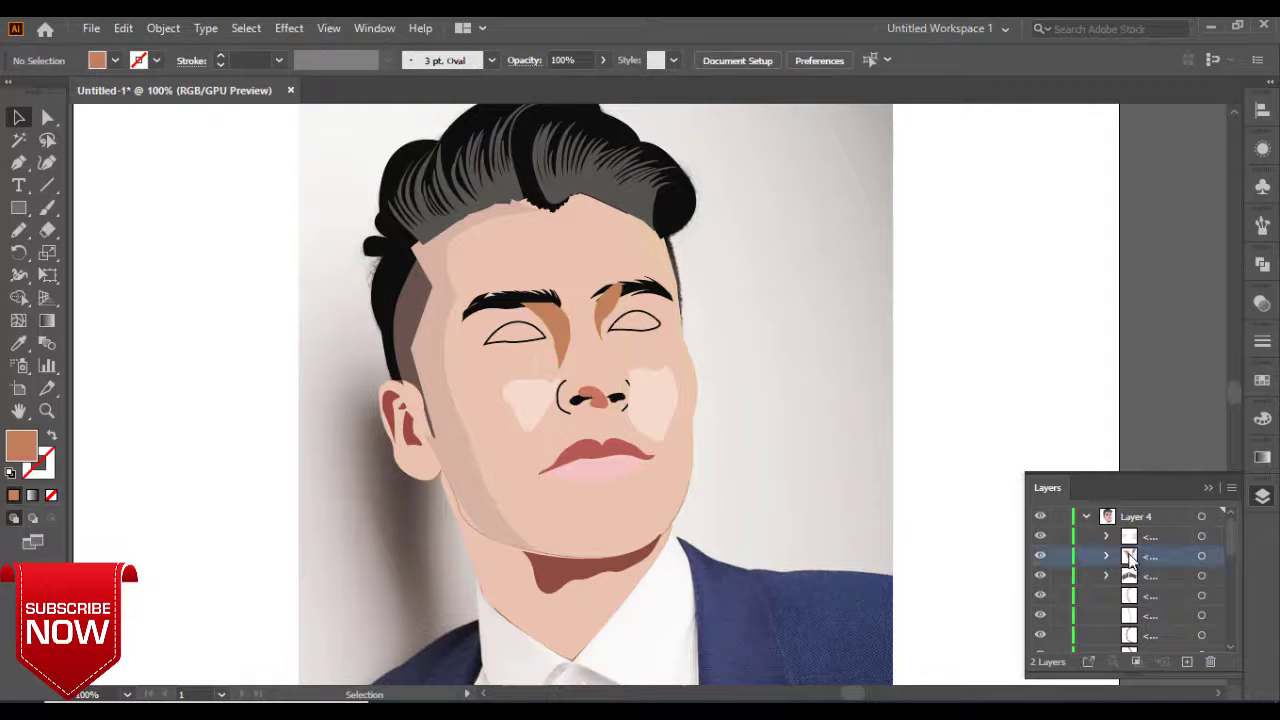
pyautogui.scroll(-5, 1130, 560)
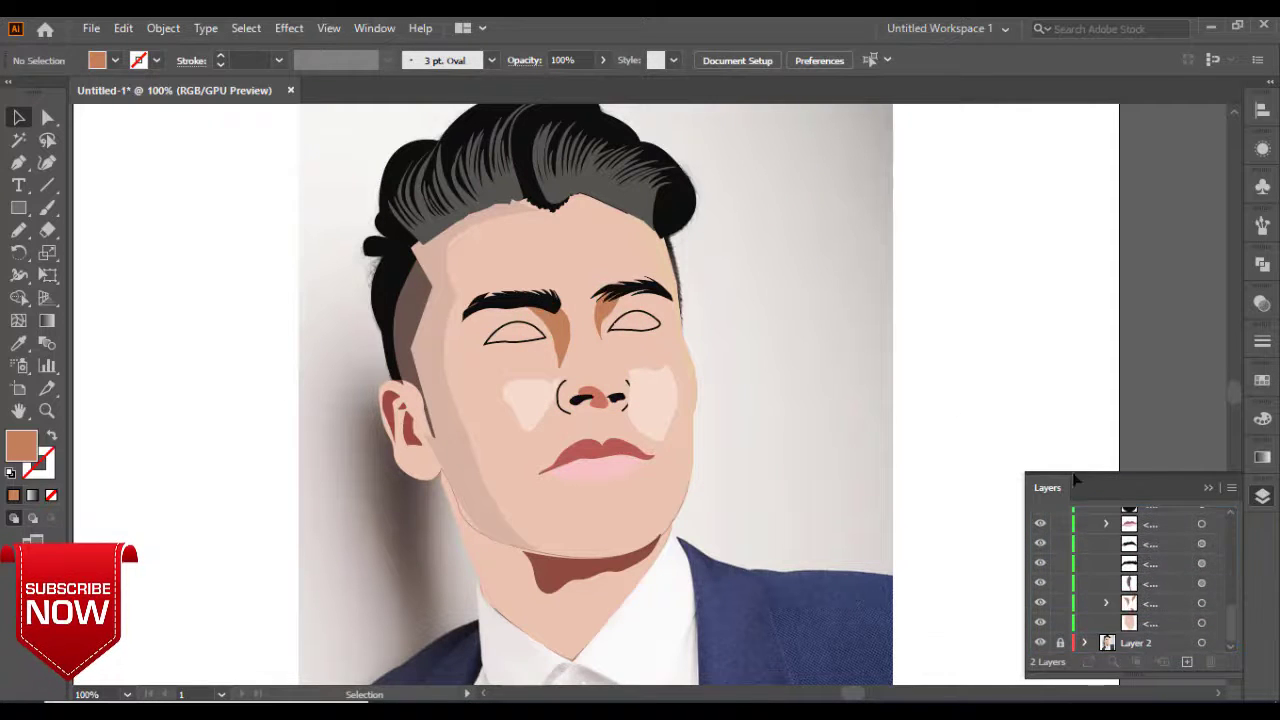
pyautogui.moveTo(1232, 610); pyautogui.dragTo(1232, 518)
pyautogui.moveTo(1130, 634)
pyautogui.mouseDown()
pyautogui.moveTo(1186, 556)
pyautogui.moveTo(1151, 516)
pyautogui.mouseUp()
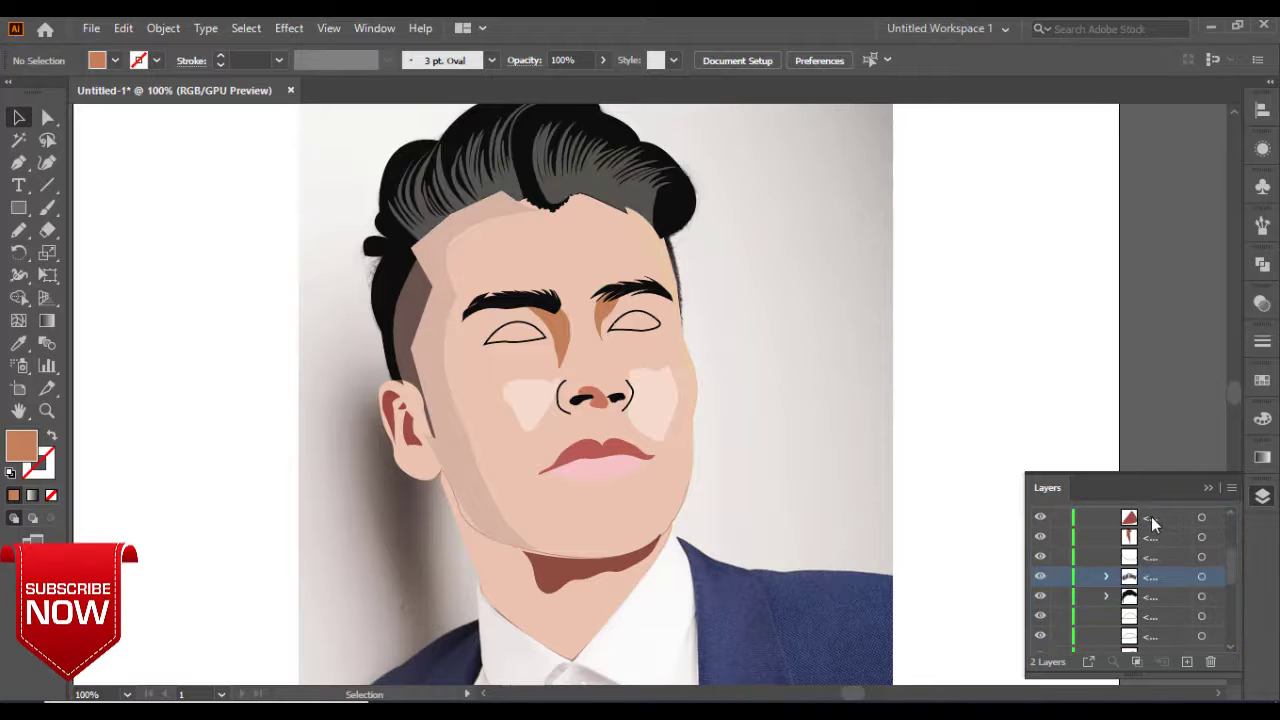
pyautogui.scroll(2, 1151, 516)
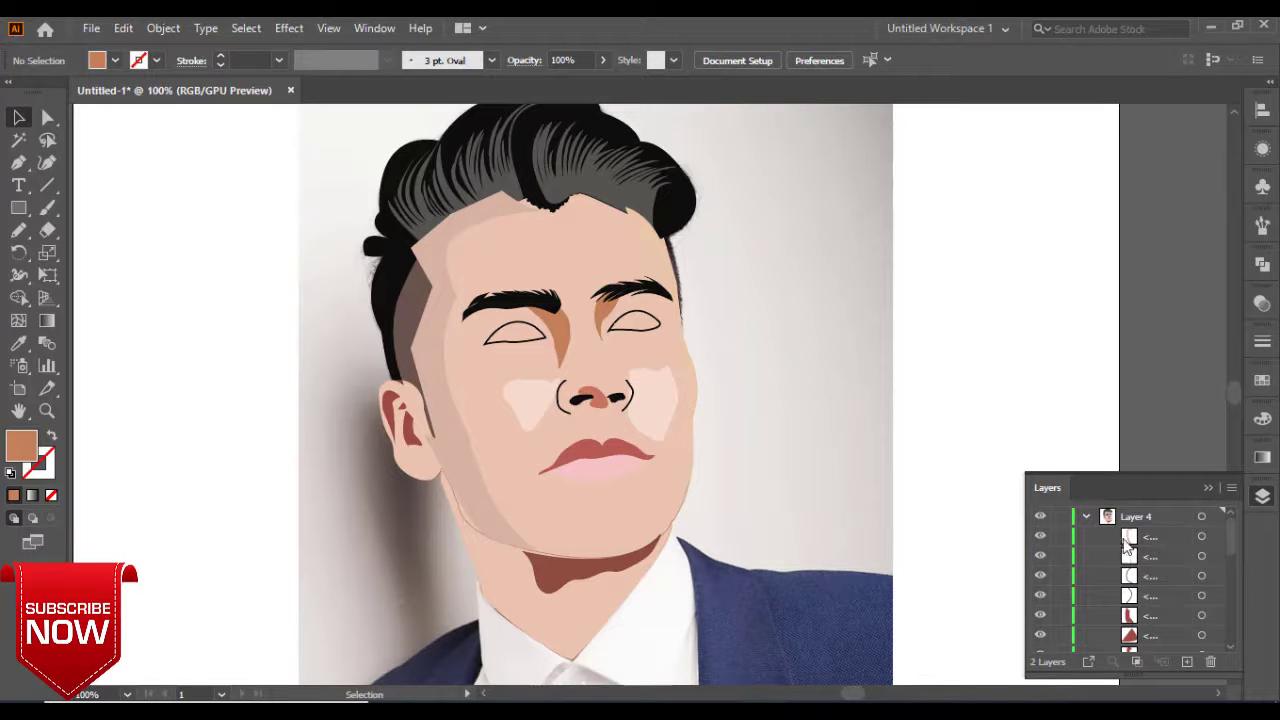
# Group the left and right face contours and move the group higher in the stack.
pyautogui.click(690, 412)
pyautogui.keyDown('shift'); pyautogui.click(432, 306); pyautogui.keyUp('shift')
pyautogui.rightClick(432, 306)
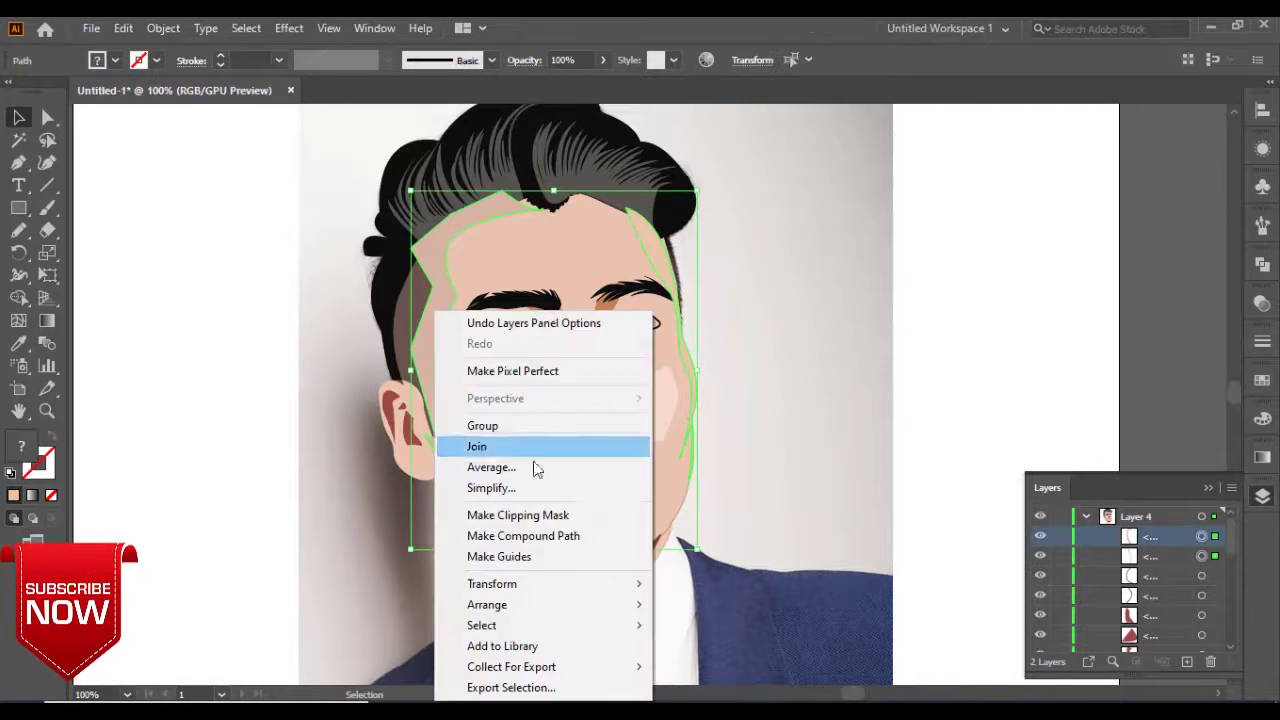
pyautogui.click(477, 423)
pyautogui.scroll(-3, 1150, 600)
pyautogui.moveTo(1149, 648); pyautogui.dragTo(1150, 602)
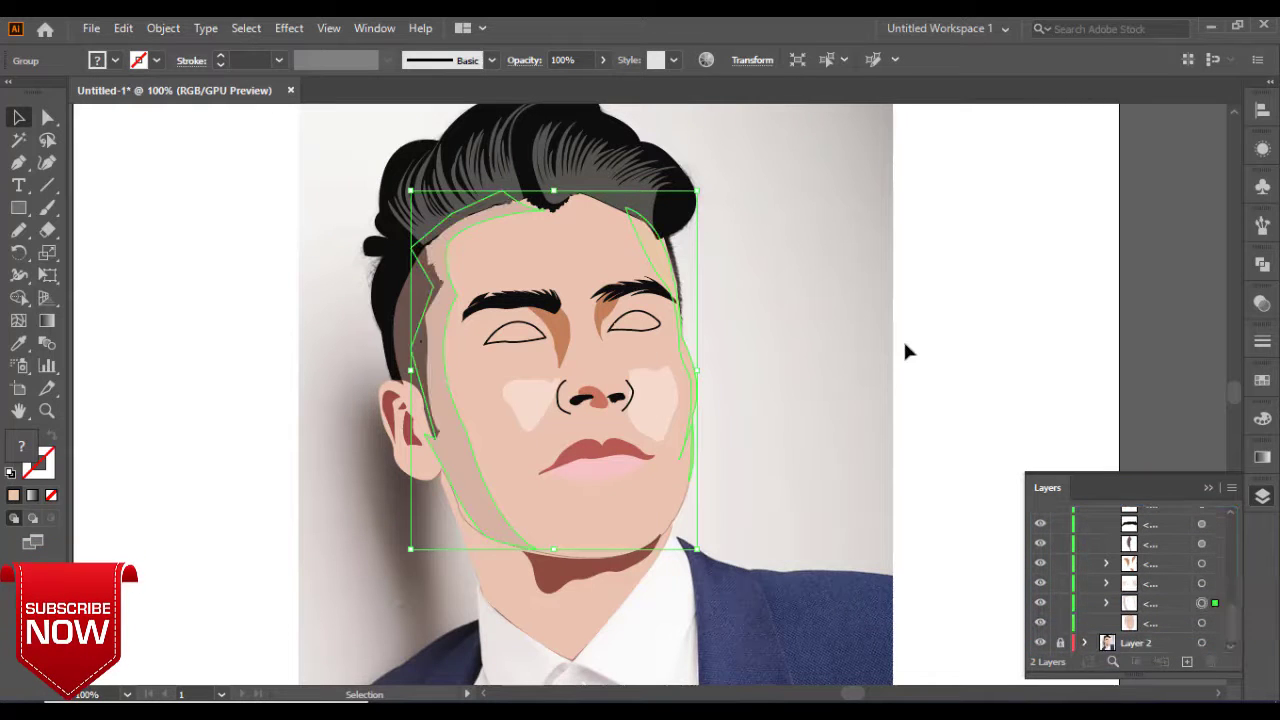
pyautogui.click(903, 338)
pyautogui.scroll(5, 1226, 621)
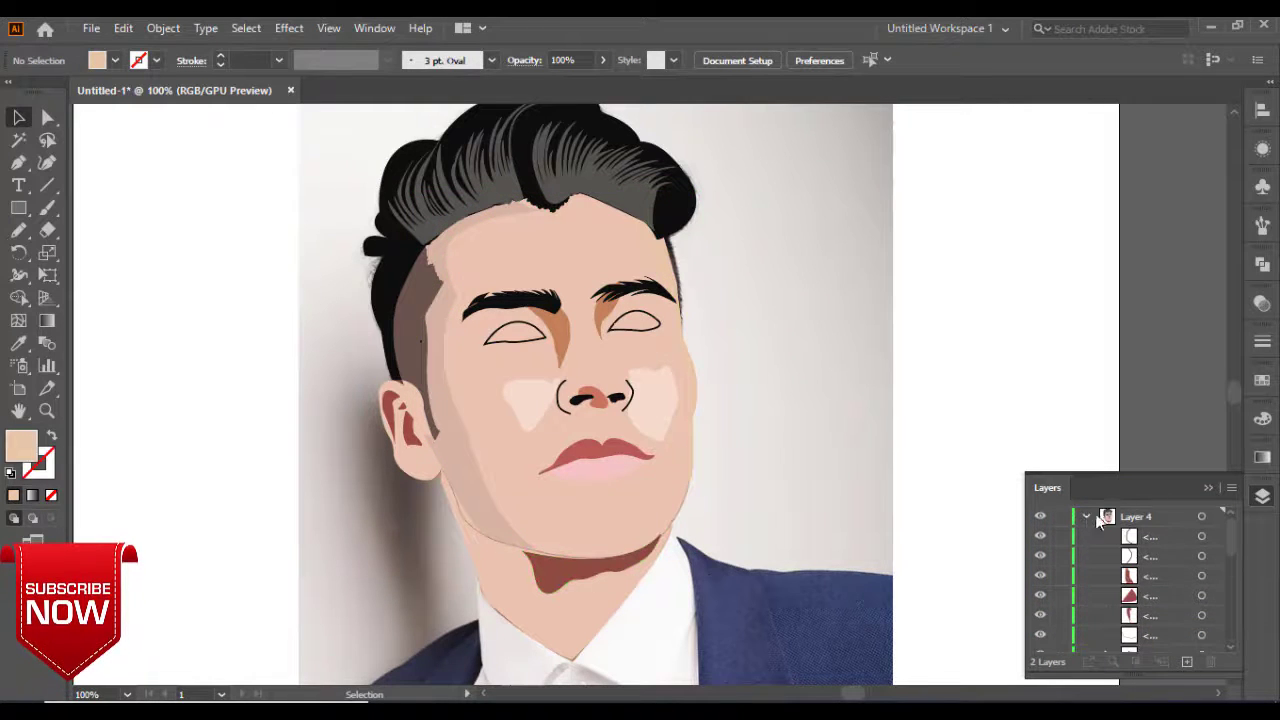
pyautogui.click(1087, 517)
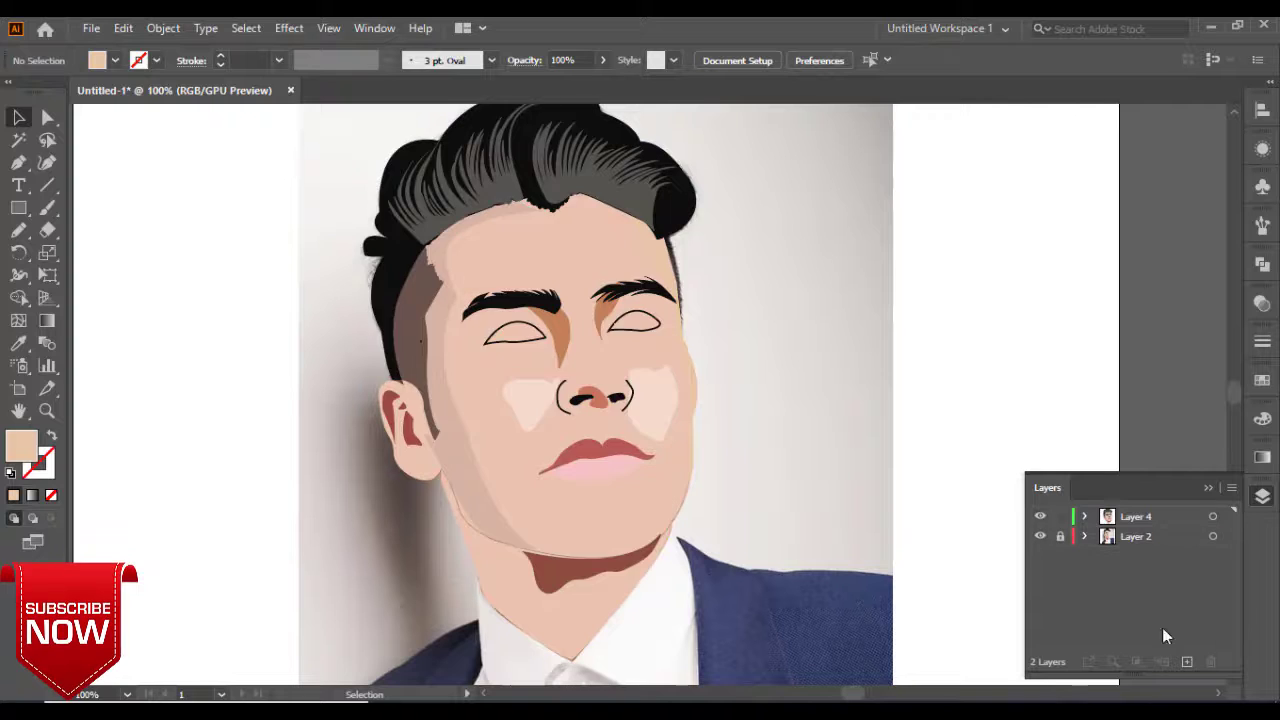
# Add a new tracing layer, hide the cartoon layer and zoom in on the photo's face.
pyautogui.click(1187, 661)
pyautogui.click(1040, 536)
pyautogui.hotkey('ctrl', '+')
# Draw a freehand shadow shape along the side of the nose with a skin fill.
pyautogui.scroll(3, 443, 283)
pyautogui.click(18, 231)
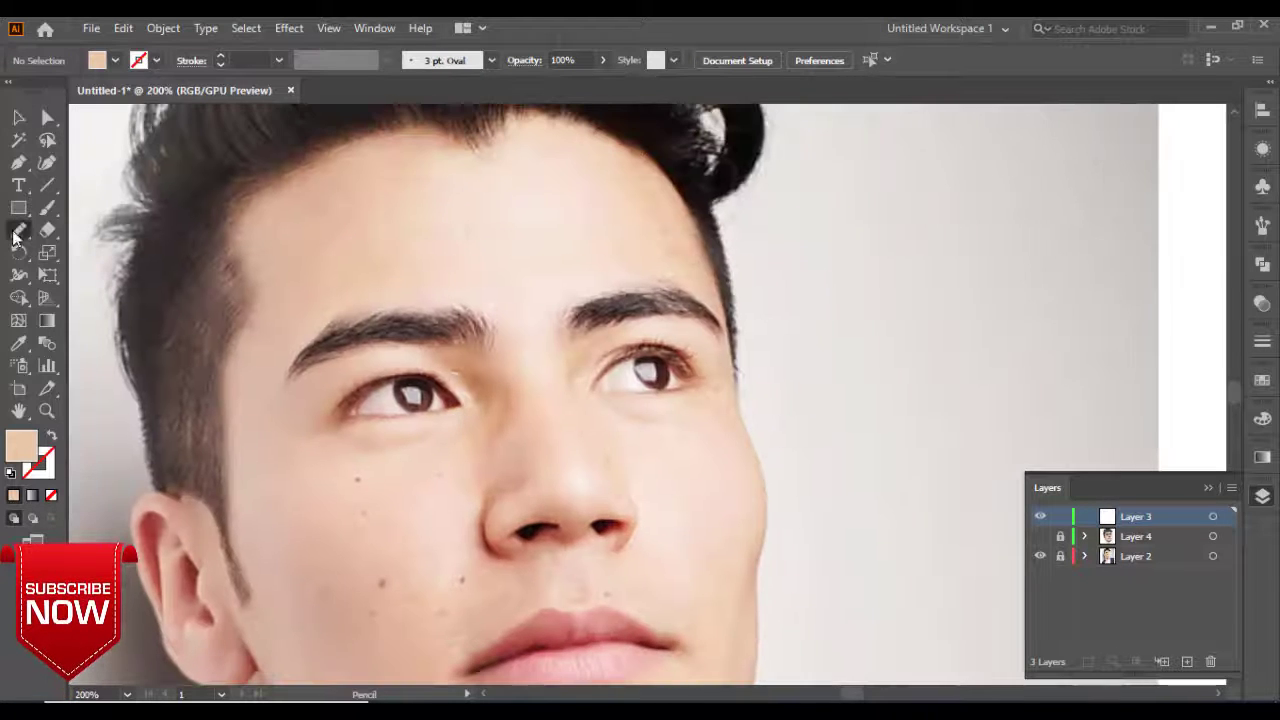
pyautogui.click(512, 558)
pyautogui.moveTo(483, 493); pyautogui.dragTo(504, 425)
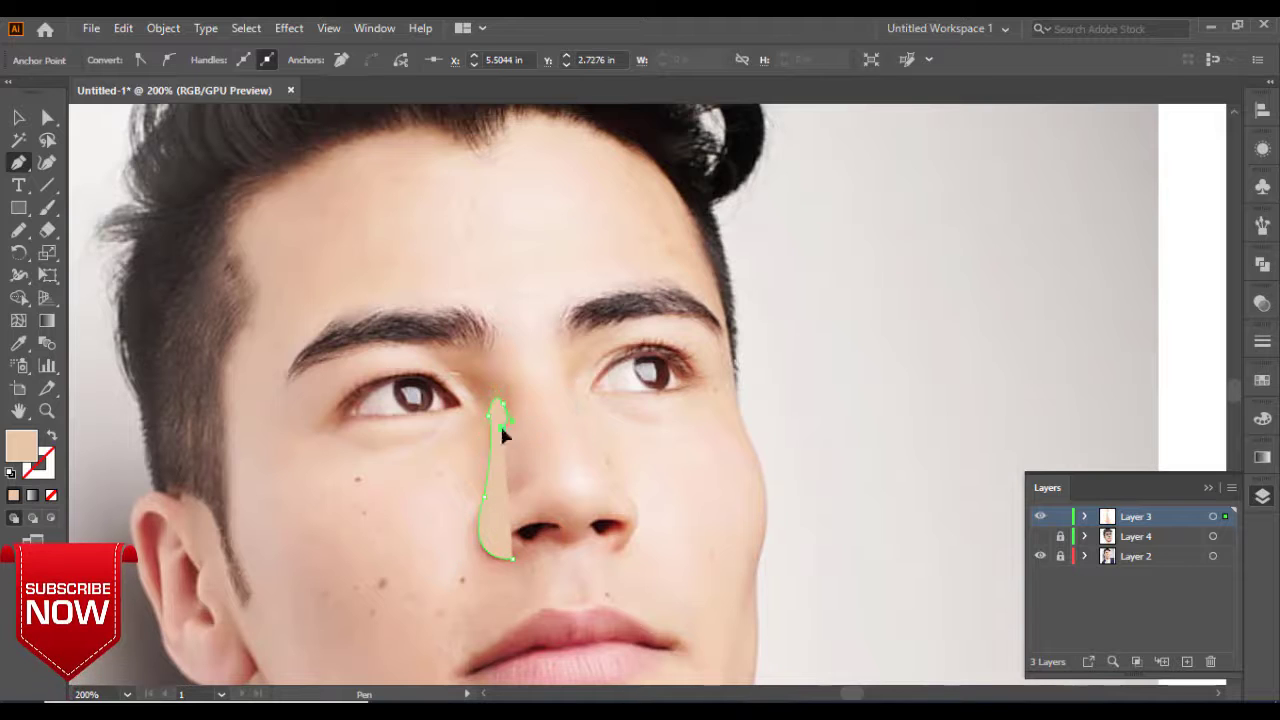
pyautogui.hotkey('shift', 'x')
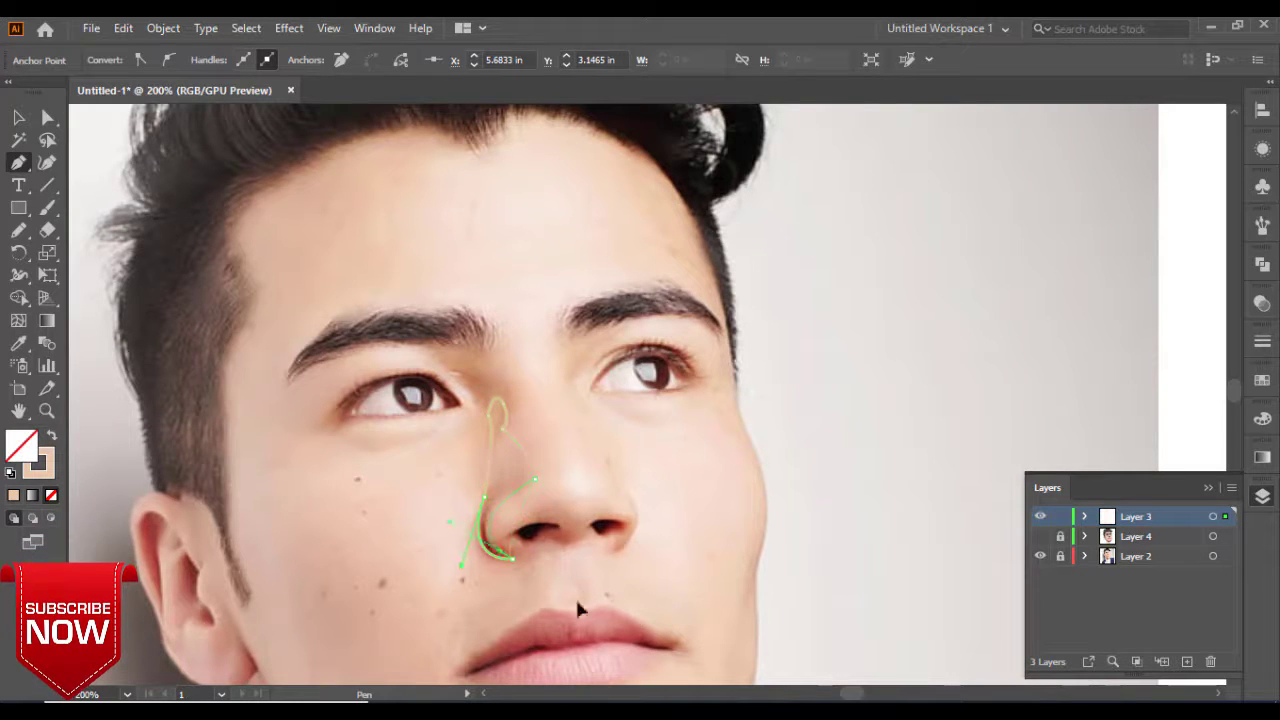
pyautogui.press('Escape')
pyautogui.hotkey('shift', 'x')
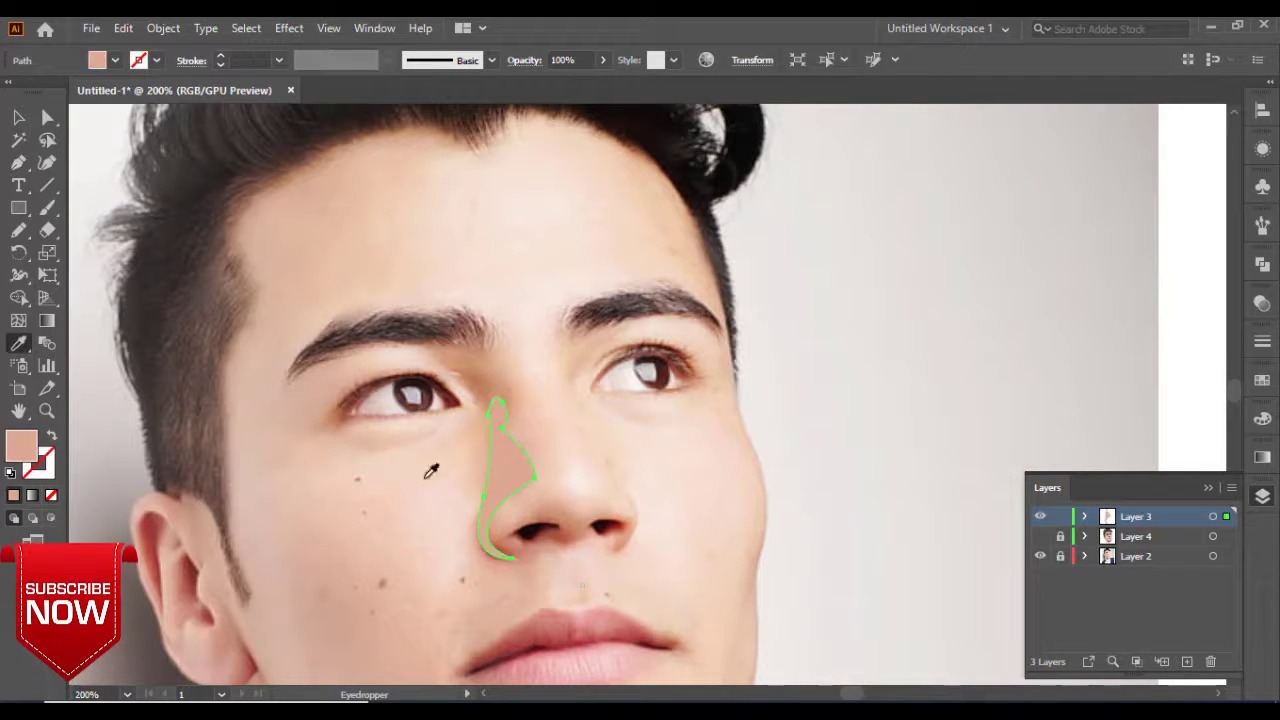
pyautogui.press('v')
# Add sampled skin-tone highlights beside the nose bridge, on the forehead and on the nose tip.
pyautogui.click(697, 477)
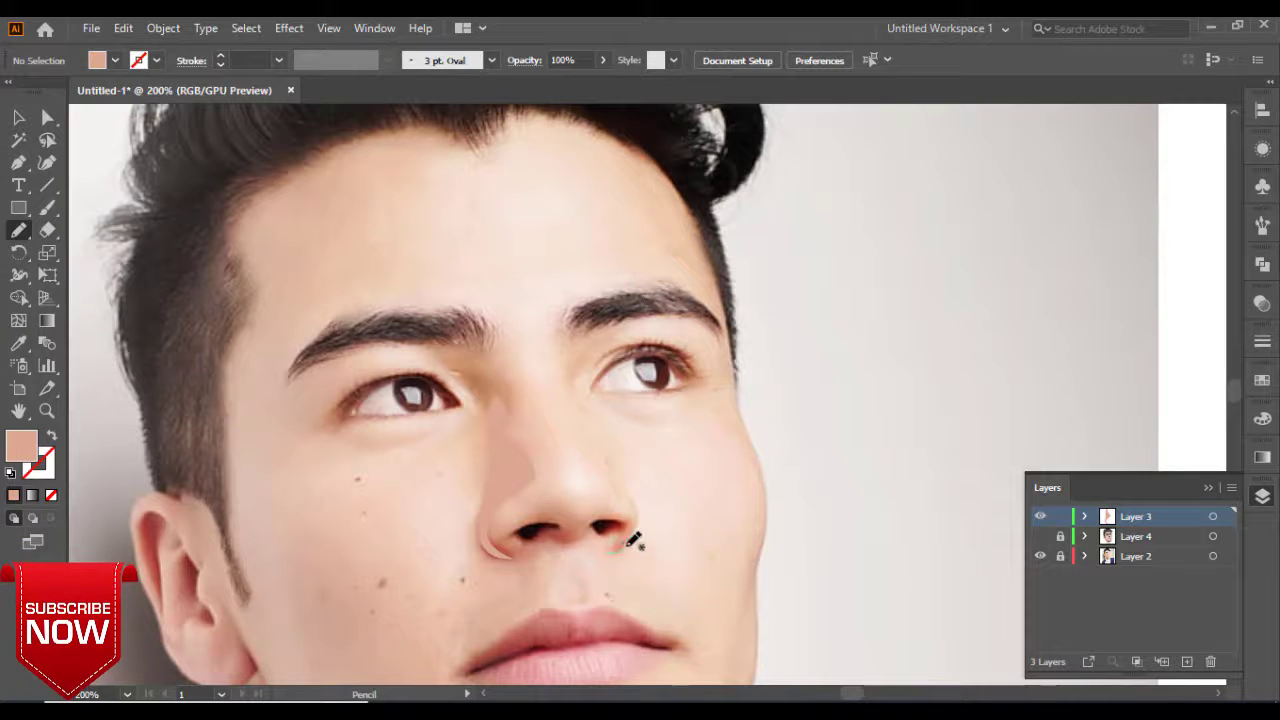
pyautogui.moveTo(635, 522); pyautogui.dragTo(613, 475)
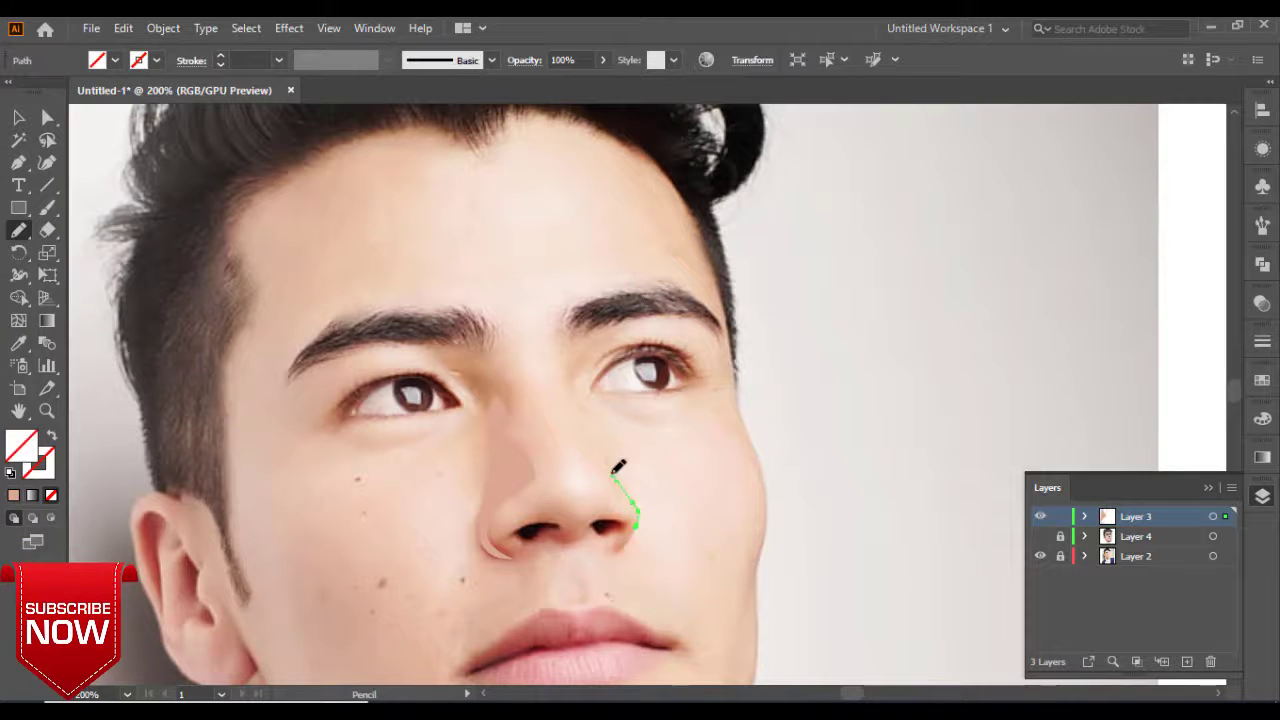
pyautogui.click(551, 590)
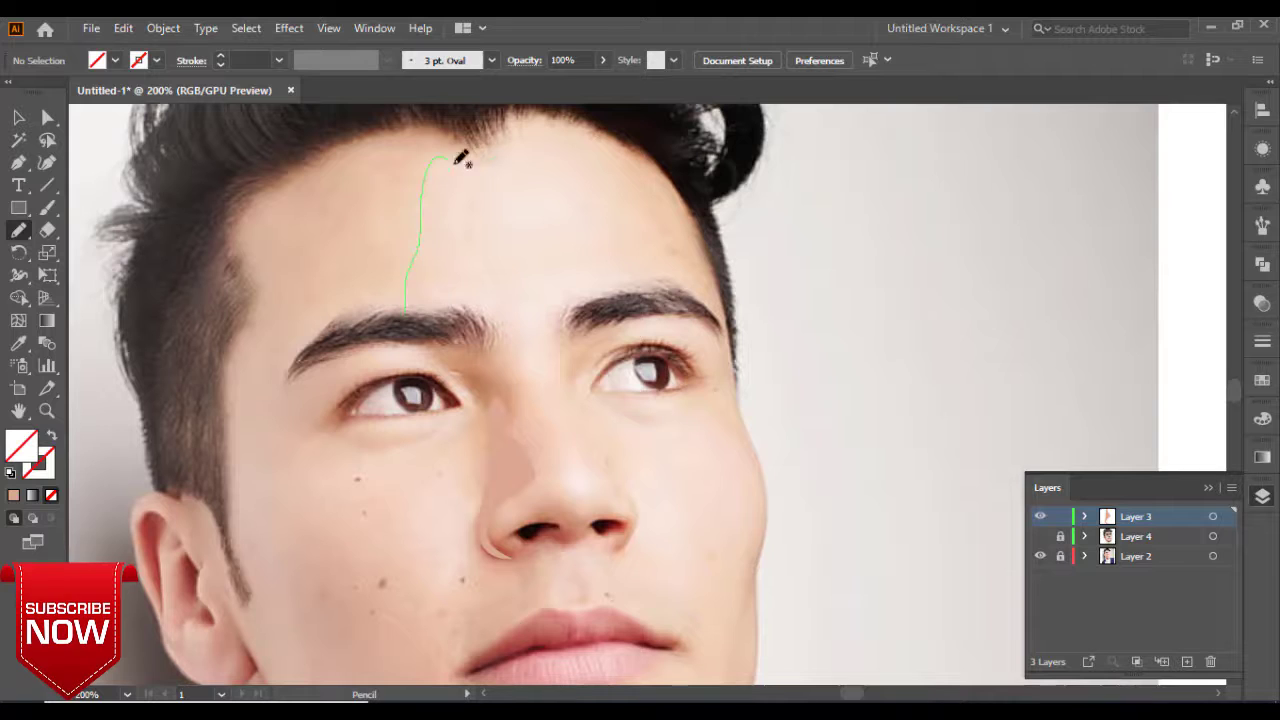
pyautogui.moveTo(490, 332); pyautogui.dragTo(406, 306)
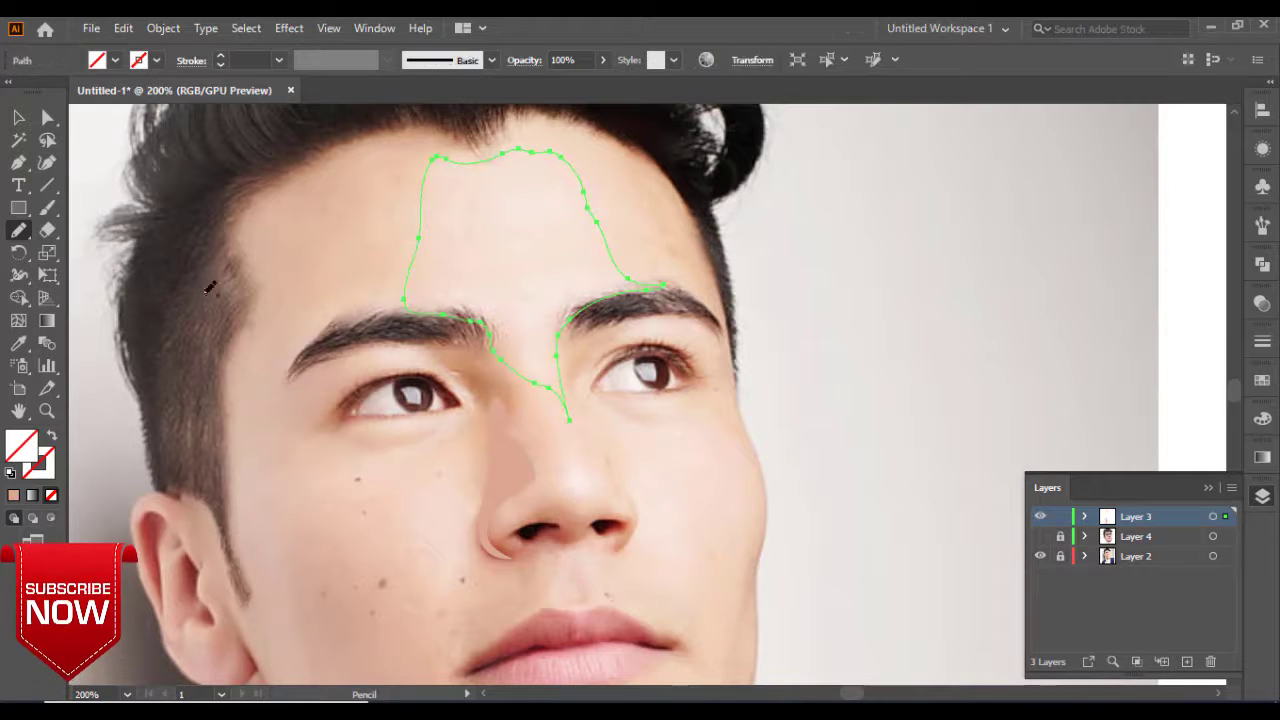
pyautogui.click(514, 251)
pyautogui.press('n')
pyautogui.moveTo(603, 490); pyautogui.dragTo(571, 458)
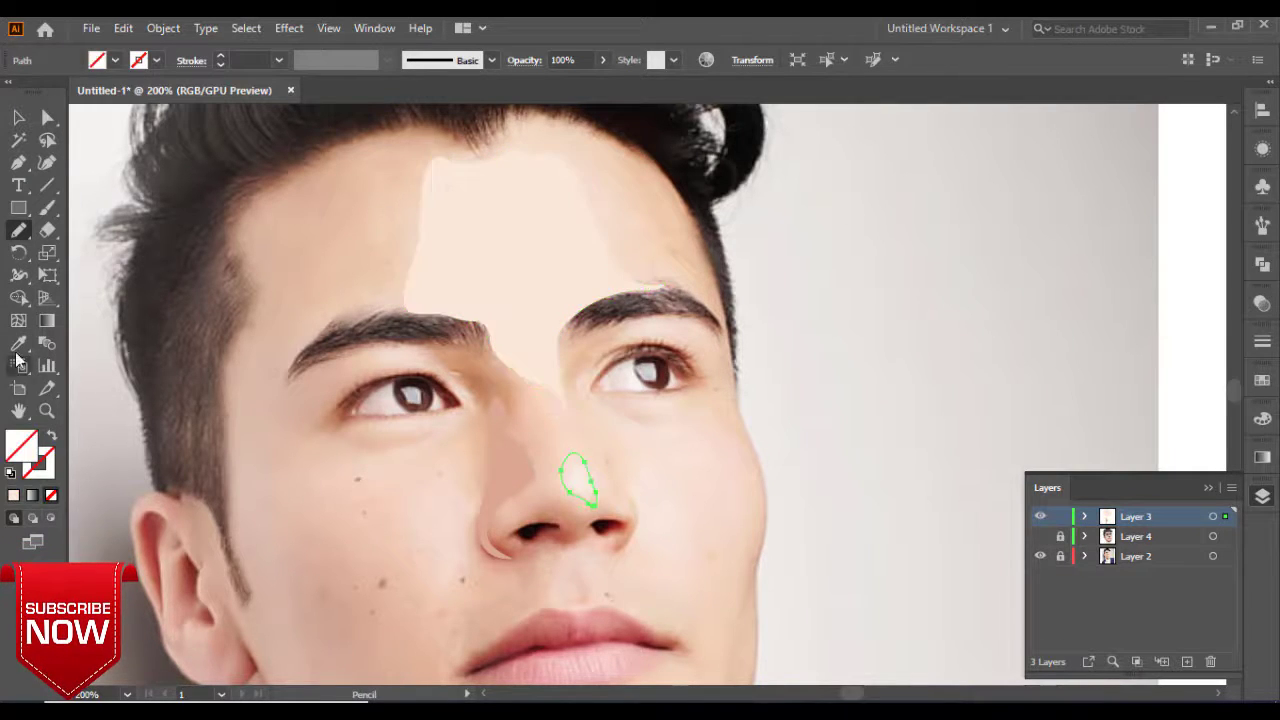
# Fill both under-eye highlights with light pink sampled from the artwork.
pyautogui.click(1040, 536)
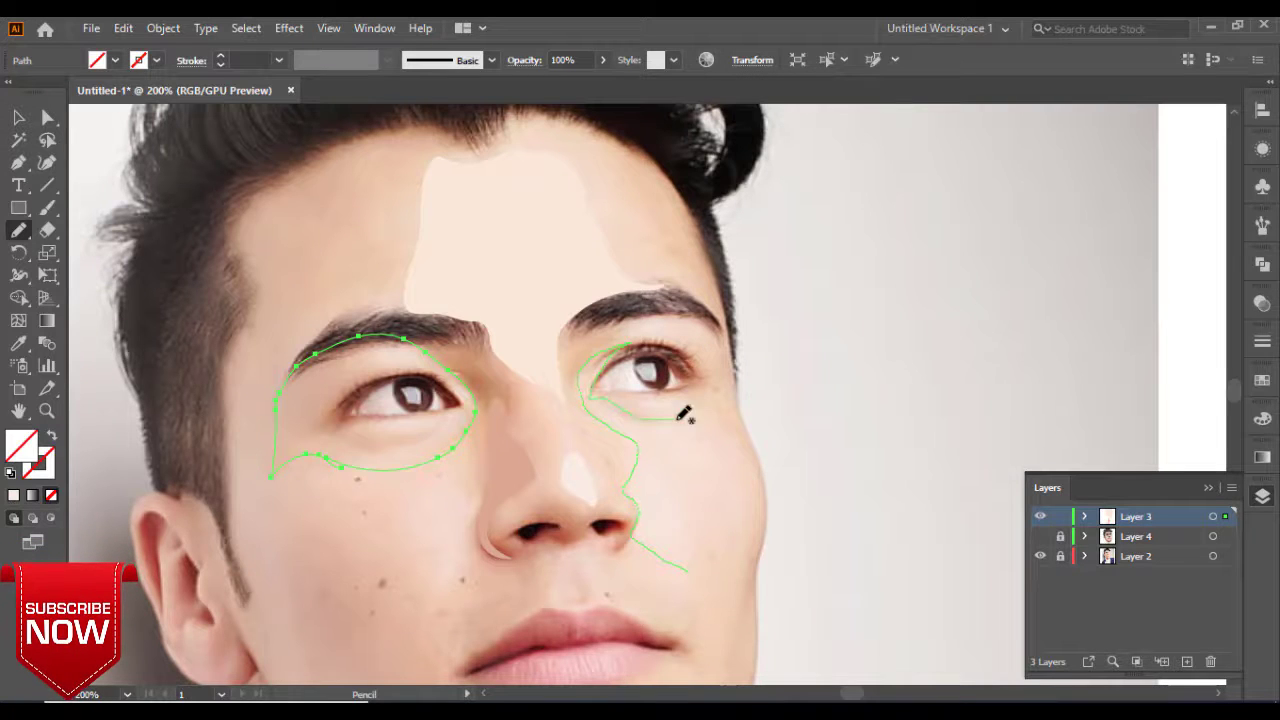
pyautogui.click(286, 400)
pyautogui.keyDown('shift'); pyautogui.click(634, 506); pyautogui.keyUp('shift')
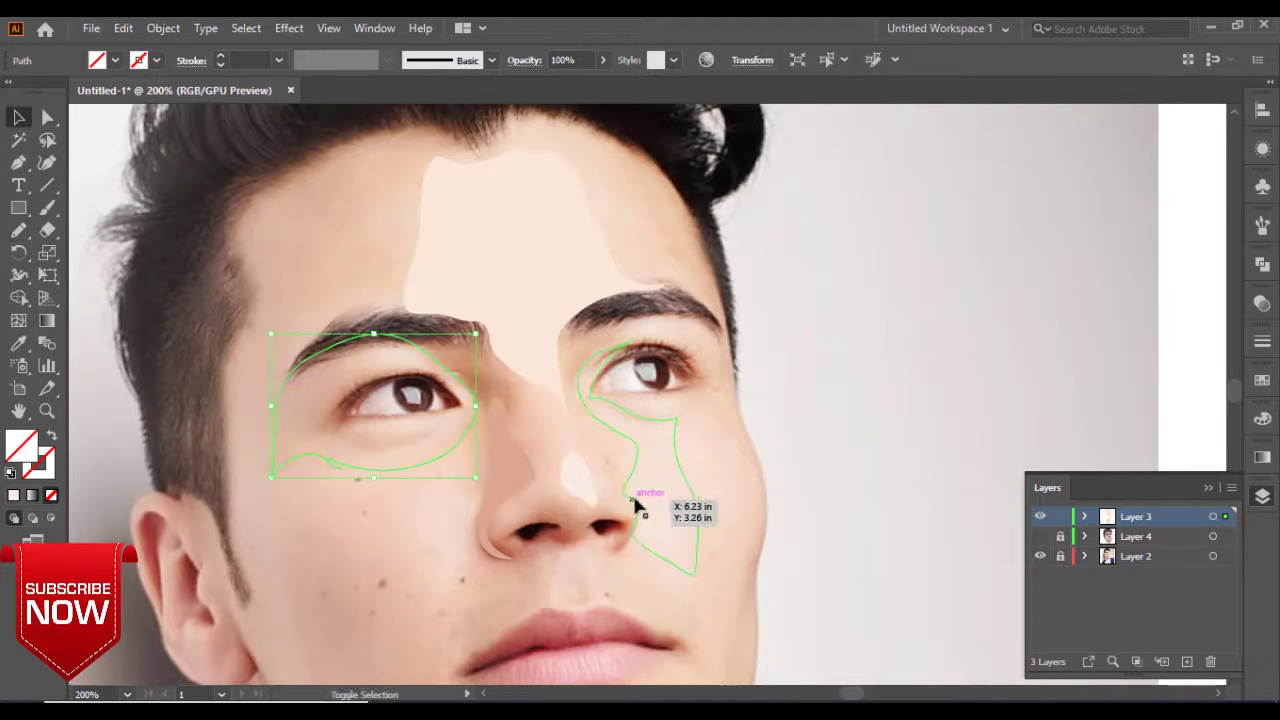
pyautogui.press('i')
pyautogui.click(500, 230)
pyautogui.press('v')
# Show the cartoon layer and move the highlight layer above the cartoon face.
pyautogui.click(1040, 536)
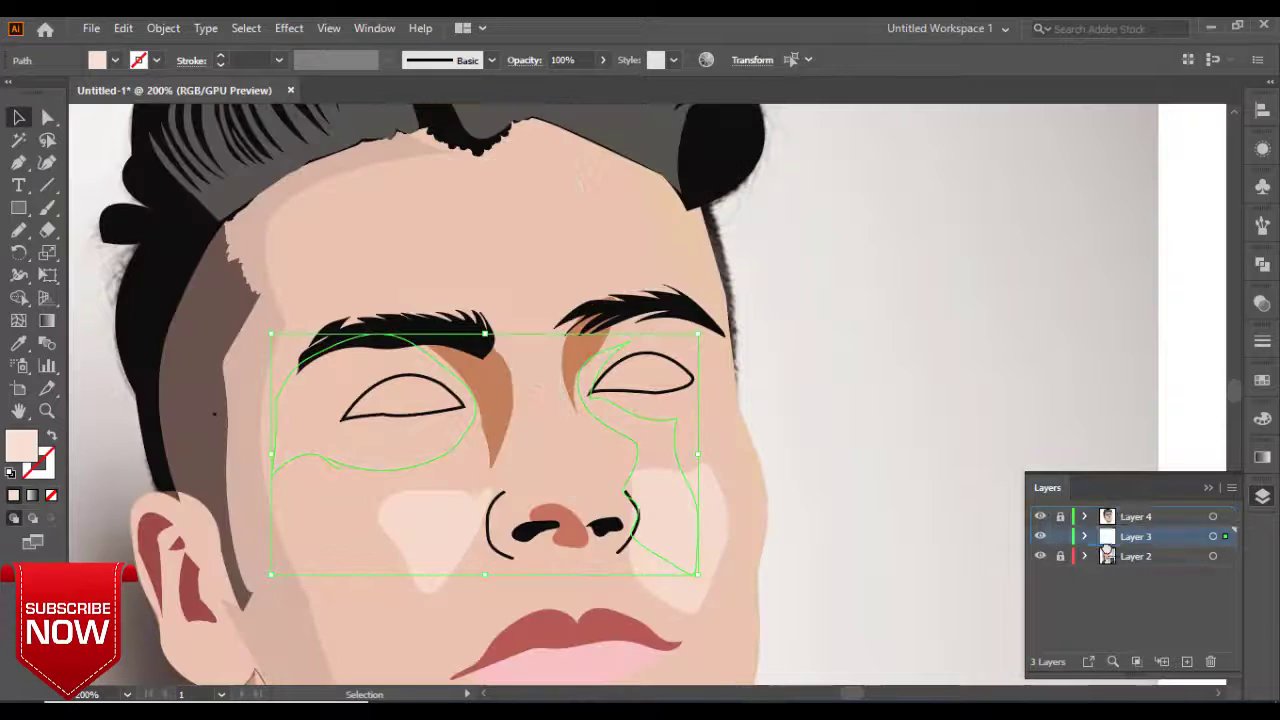
pyautogui.moveTo(1135, 516)
pyautogui.mouseDown()
pyautogui.moveTo(1120, 540)
pyautogui.moveTo(1122, 510)
pyautogui.mouseUp()
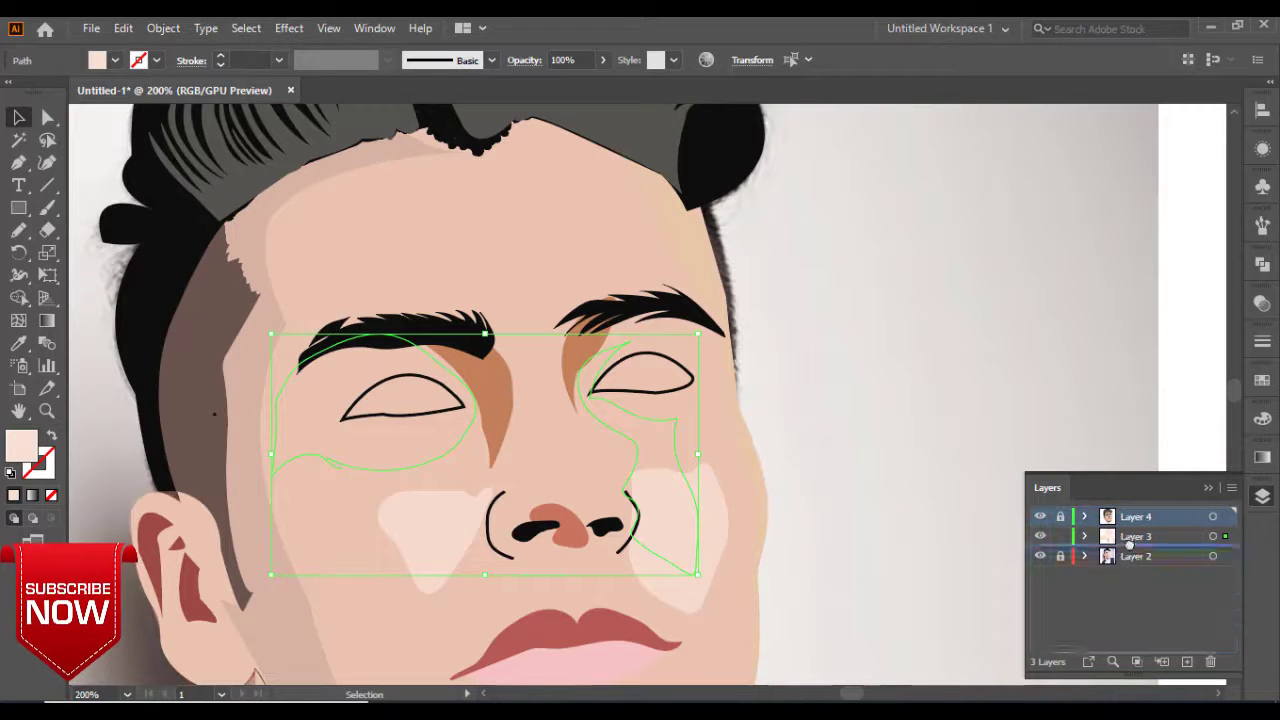
pyautogui.click(810, 393)
pyautogui.scroll(-1, 710, 530)
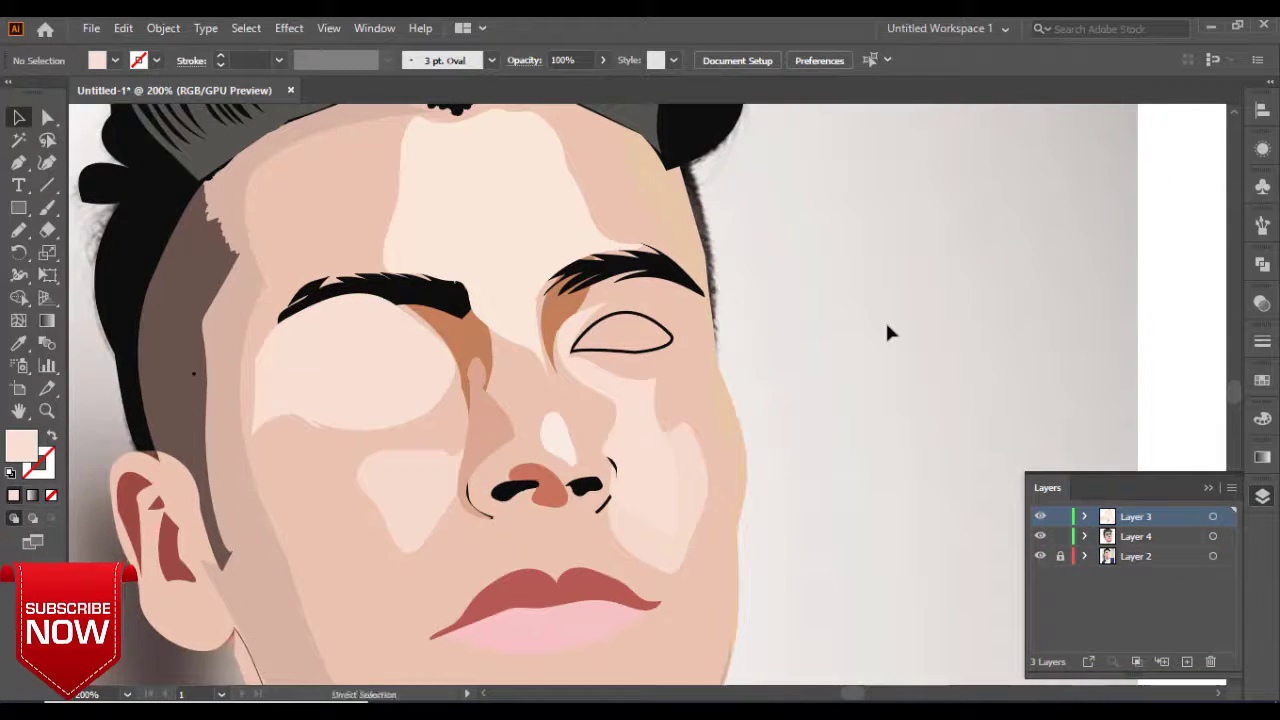
pyautogui.hotkey('ctrl', '1')
# Select all the artwork and ungroup it, then expand Layer 3.
pyautogui.hotkey('ctrl', 'a')
pyautogui.rightClick(628, 106)
pyautogui.click(660, 234)
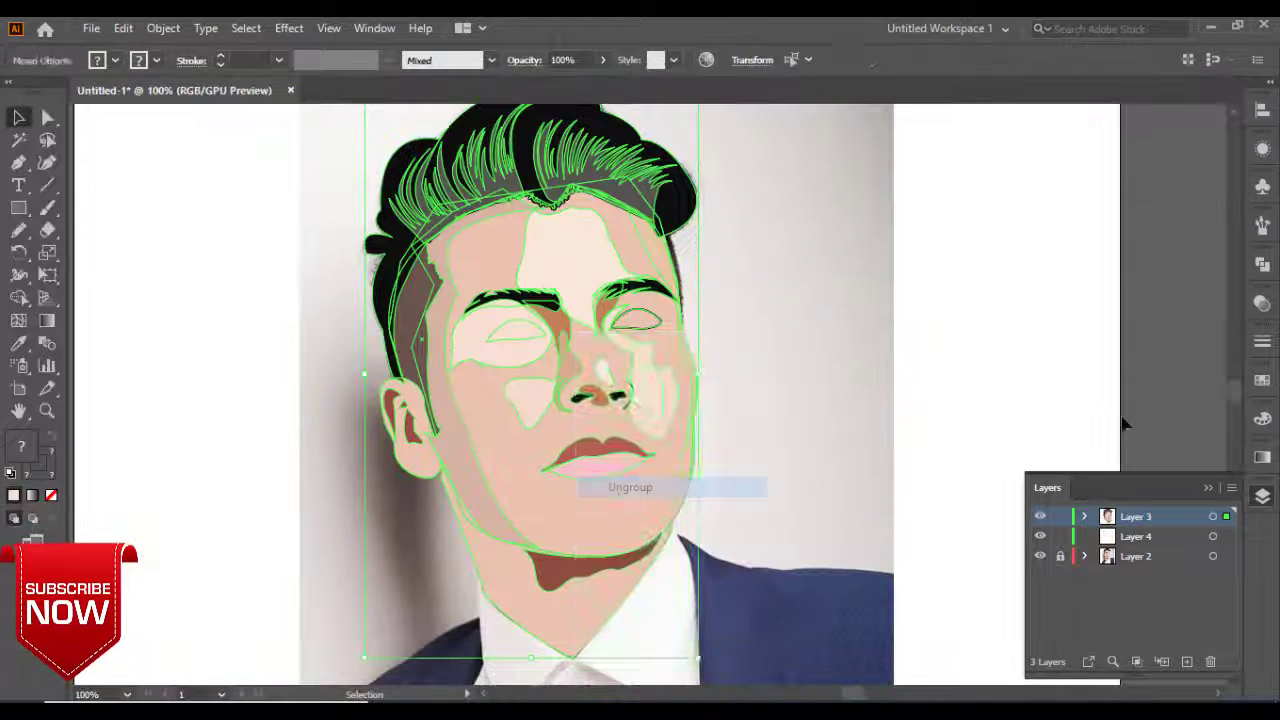
pyautogui.click(1122, 424)
pyautogui.click(1084, 516)
# Trace the left and right iris outlines with the Pen over the photo.
pyautogui.moveTo(1128, 540)
pyautogui.mouseDown()
pyautogui.moveTo(1140, 659)
pyautogui.moveTo(1188, 614)
pyautogui.moveTo(1157, 649)
pyautogui.moveTo(1150, 615)
pyautogui.moveTo(1162, 598)
pyautogui.mouseUp()
pyautogui.scroll(-2, 1236, 545)
pyautogui.scroll(5, 1214, 586)
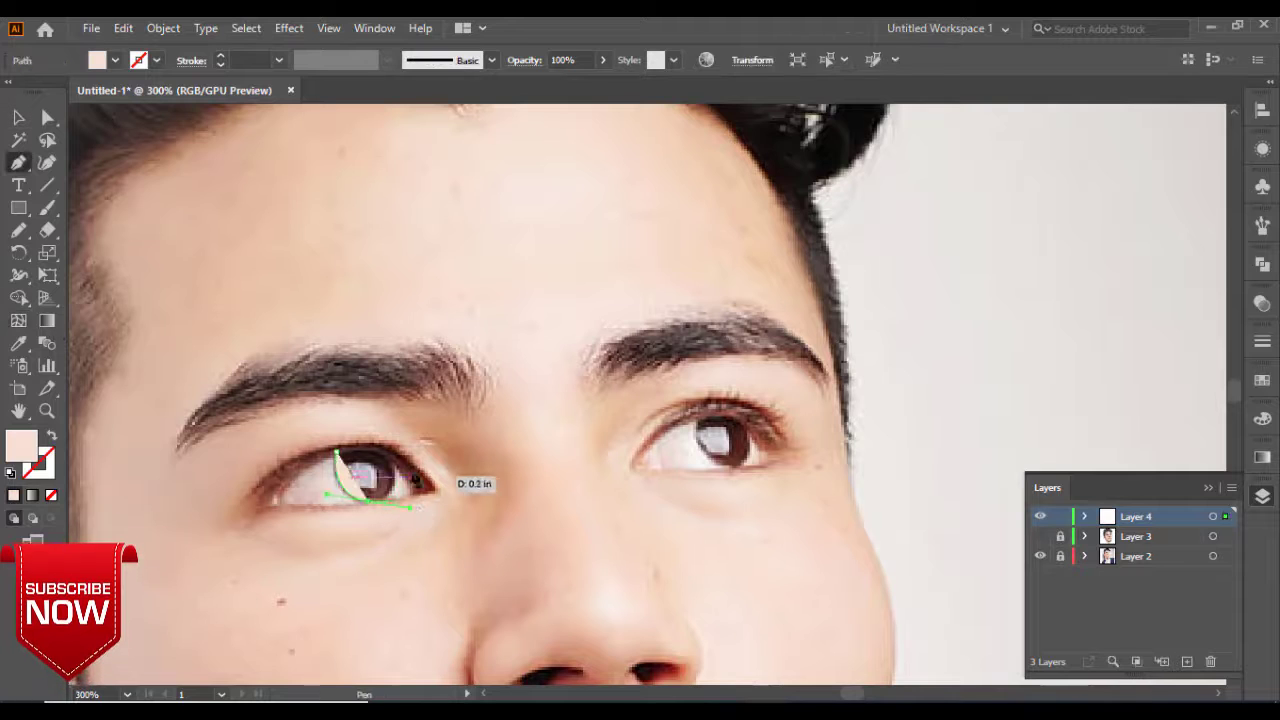
pyautogui.click(337, 455)
pyautogui.click(695, 420)
pyautogui.moveTo(730, 467); pyautogui.dragTo(768, 470)
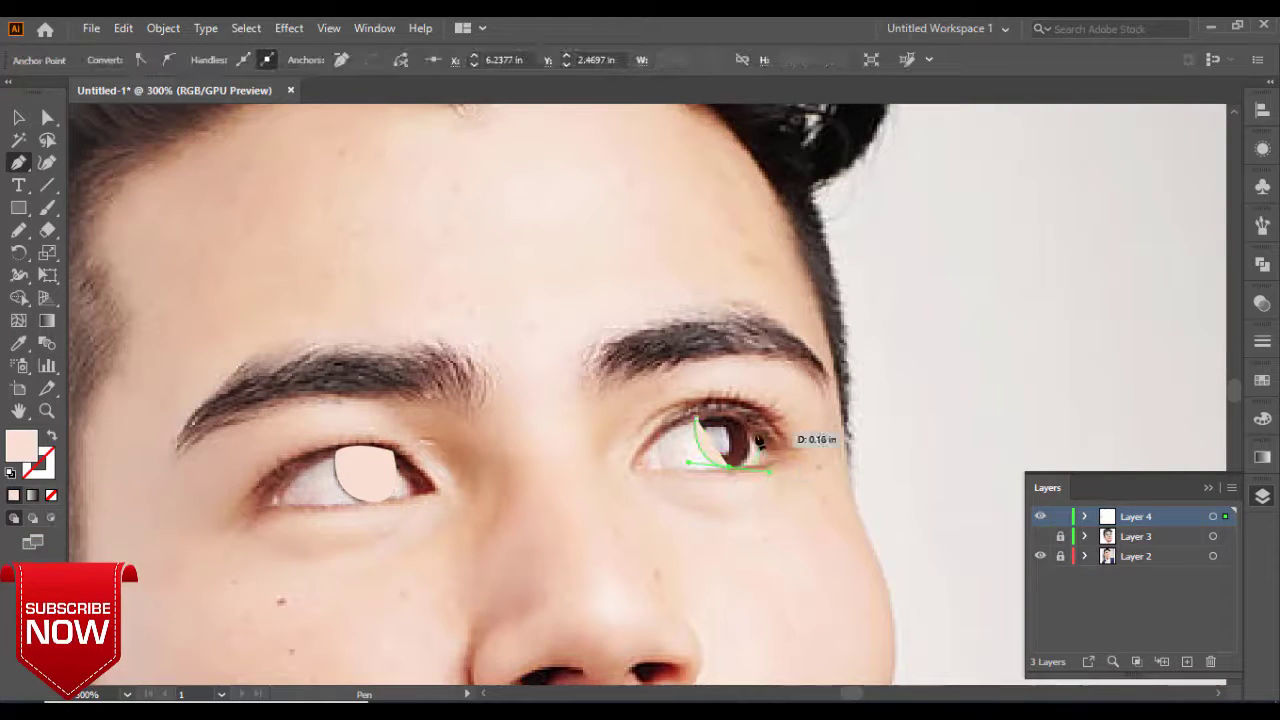
pyautogui.click(695, 420)
# Fill both irises with dark brown sampled from the photo.
pyautogui.keyDown('shift'); pyautogui.click(370, 470); pyautogui.keyUp('shift')
pyautogui.press('i')
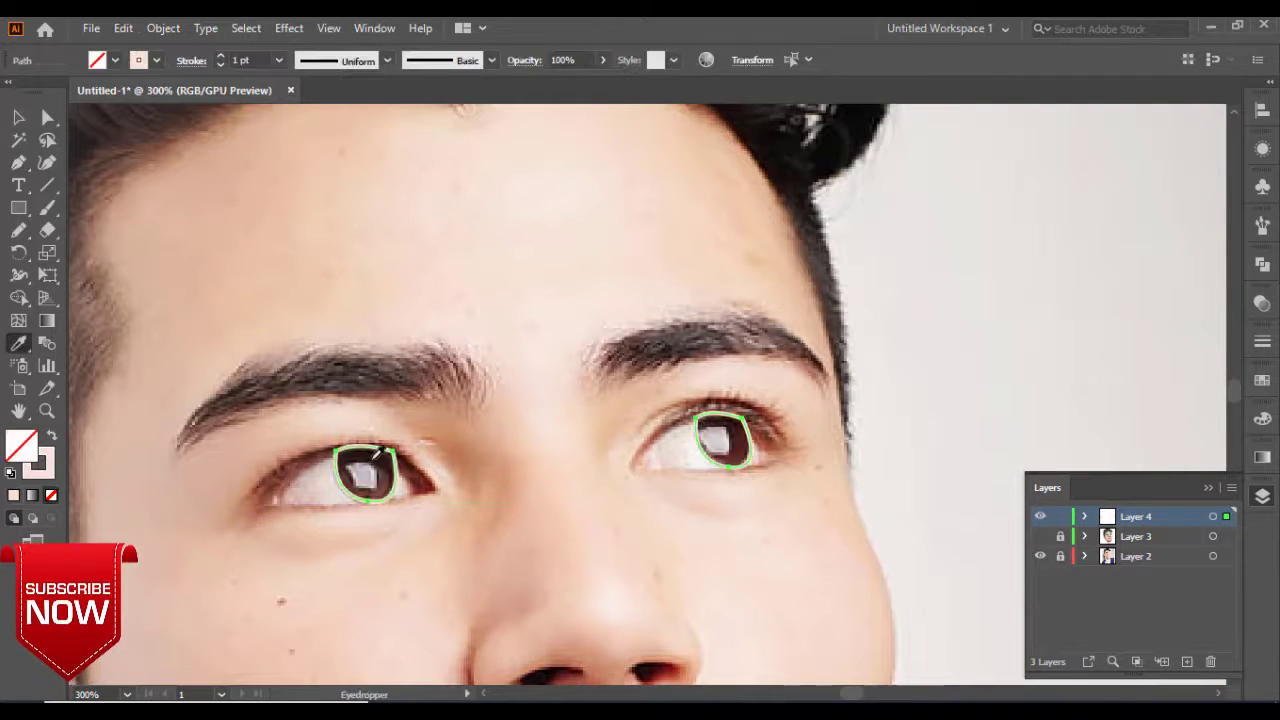
pyautogui.click(414, 471)
pyautogui.press('v')
pyautogui.hotkey('ctrl', 'shift', 'a')
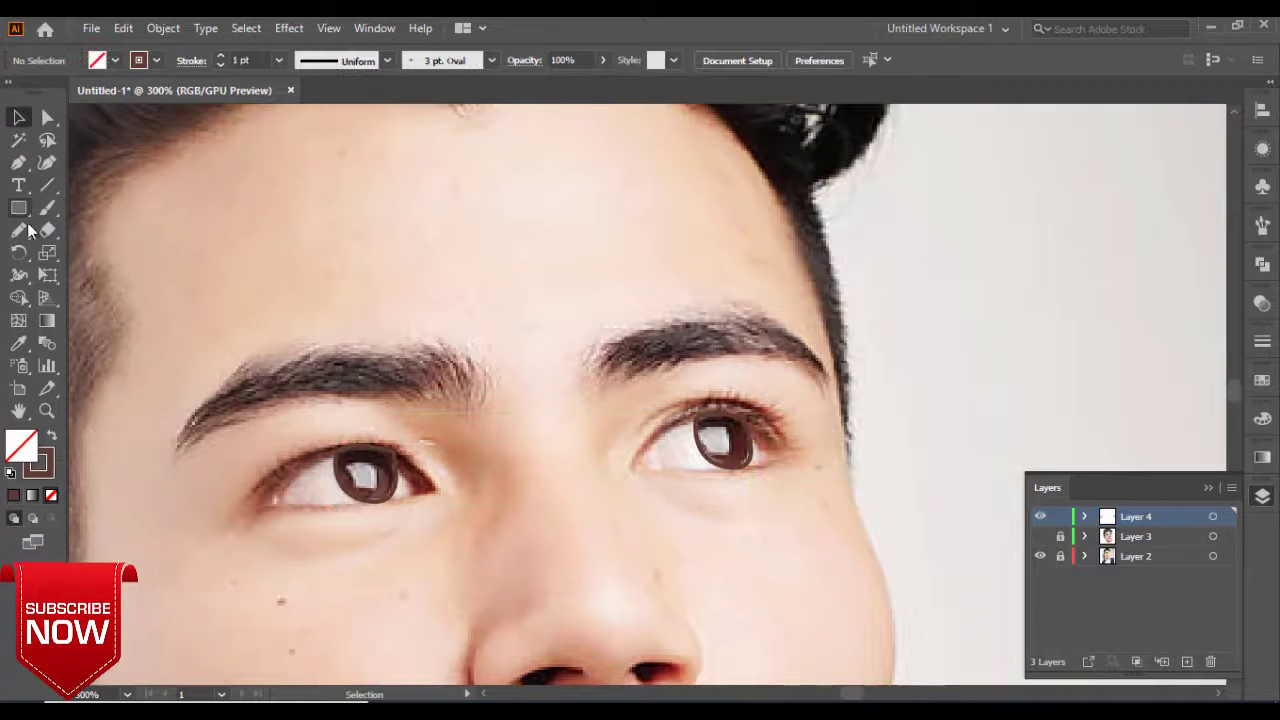
# Pen small light grey catchlight shapes in the left and right eyes.
pyautogui.click(18, 162)
pyautogui.moveTo(372, 465); pyautogui.dragTo(344, 468)
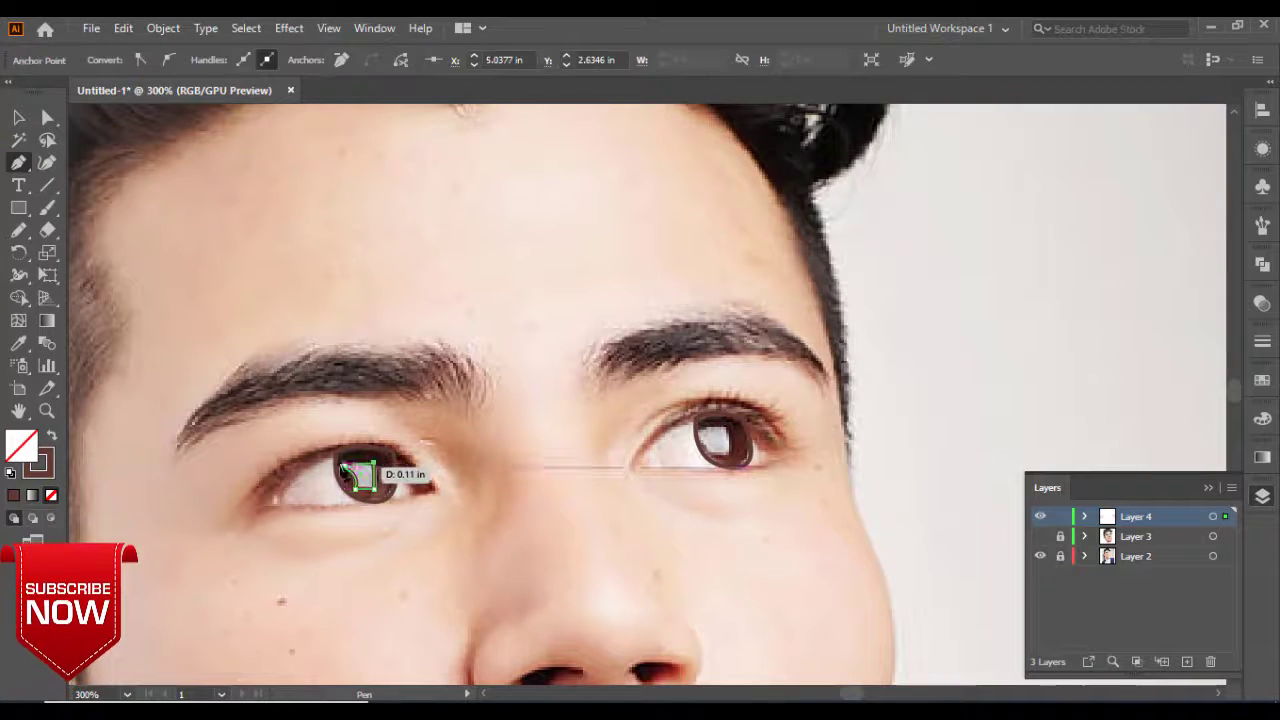
pyautogui.click(18, 343)
pyautogui.click(715, 440)
pyautogui.press('p')
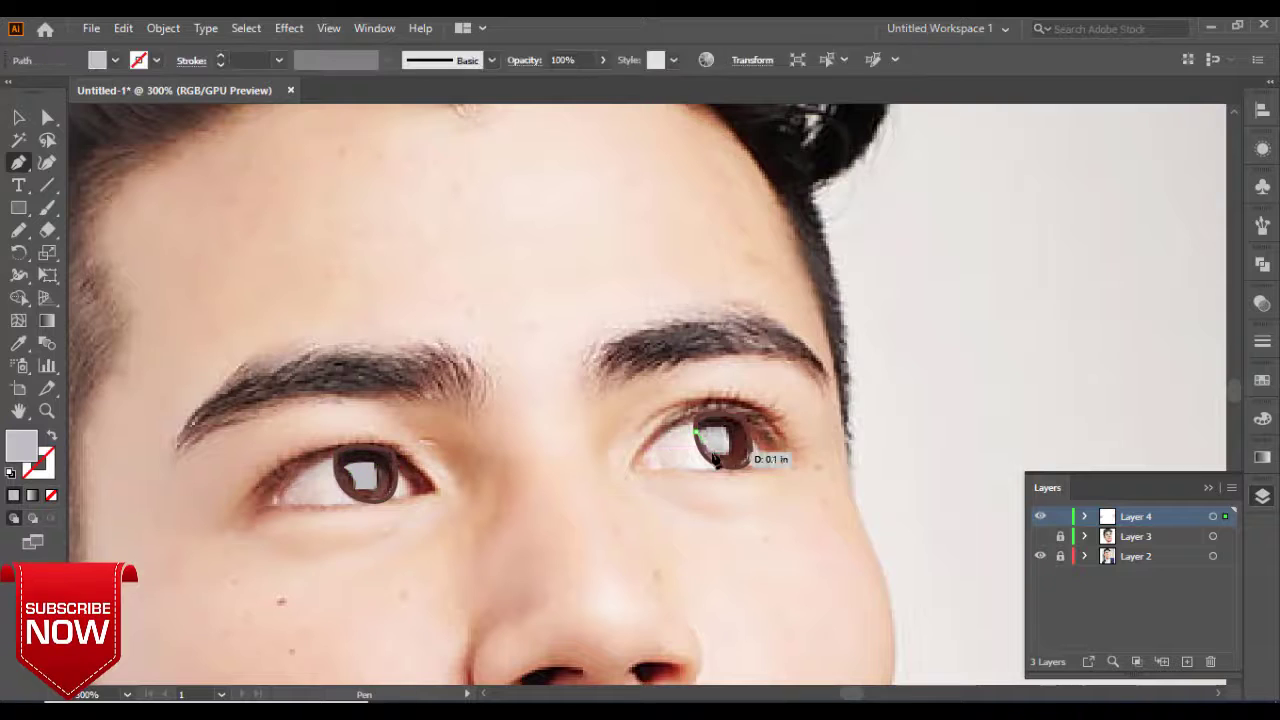
pyautogui.moveTo(722, 442); pyautogui.dragTo(730, 438)
pyautogui.click(722, 442)
pyautogui.press('v')
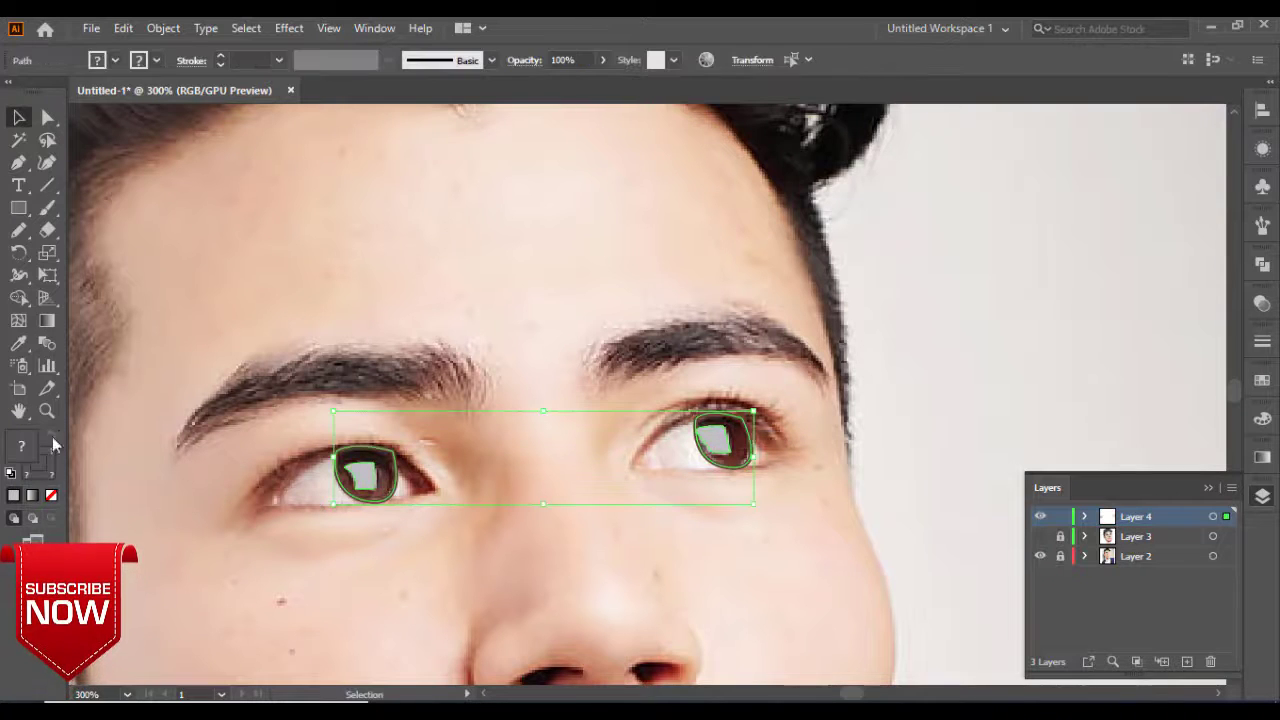
# Show the cartoon face layer again and lock the iris layer.
pyautogui.click(138, 434)
pyautogui.click(737, 380)
pyautogui.click(1040, 536)
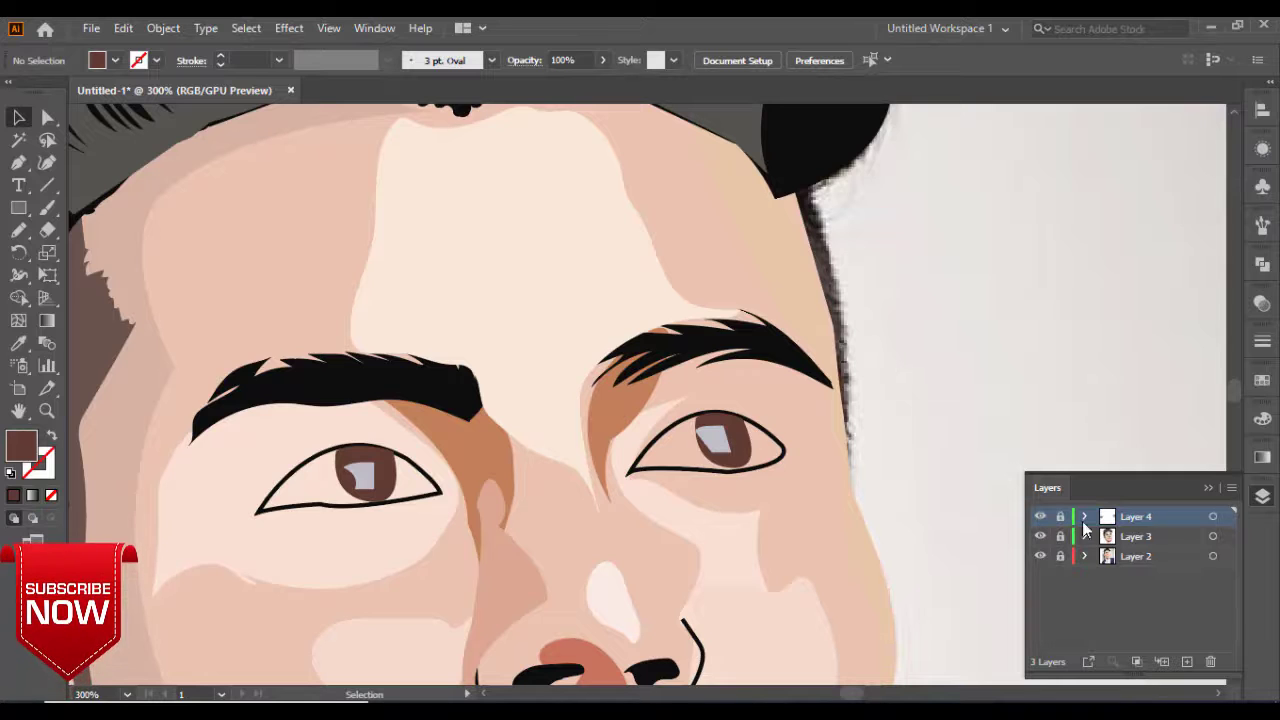
# On a new layer, outline the right eye white with the Pen.
pyautogui.click(1040, 536)
pyautogui.hotkey('ctrl', 'l')
pyautogui.press('p')
pyautogui.click(1040, 556)
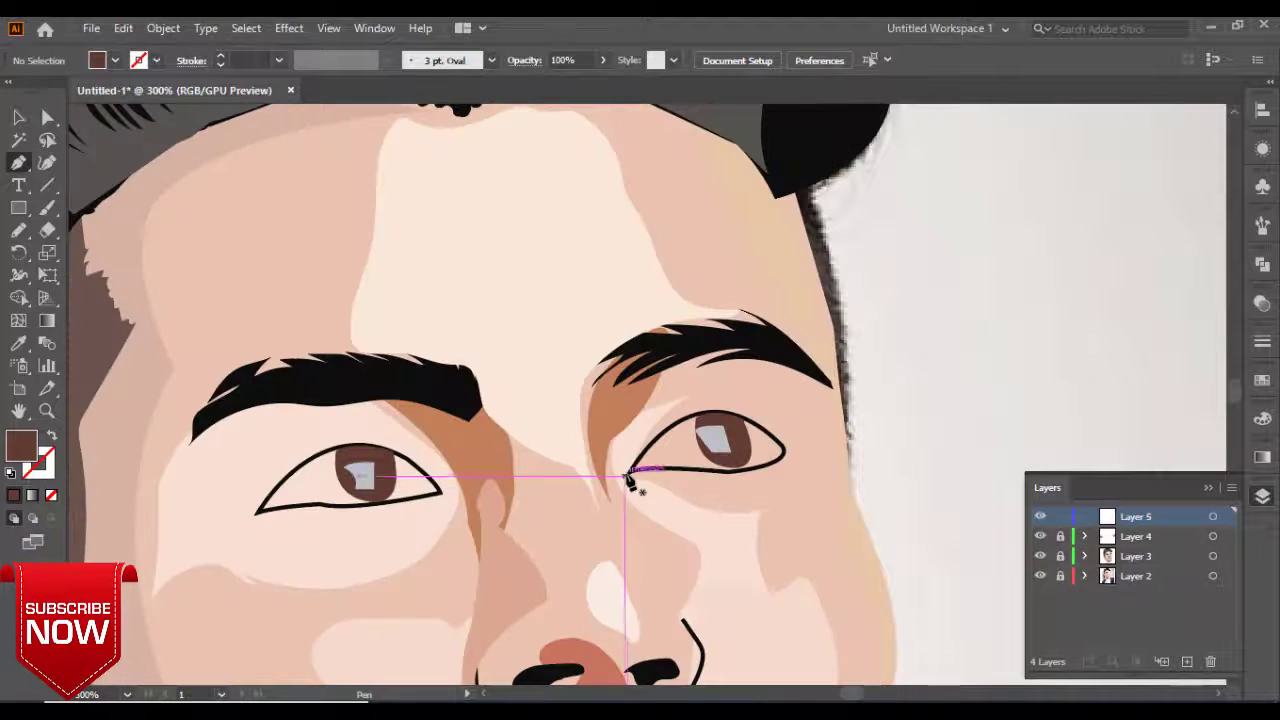
pyautogui.click(628, 474)
pyautogui.moveTo(775, 440); pyautogui.dragTo(843, 500)
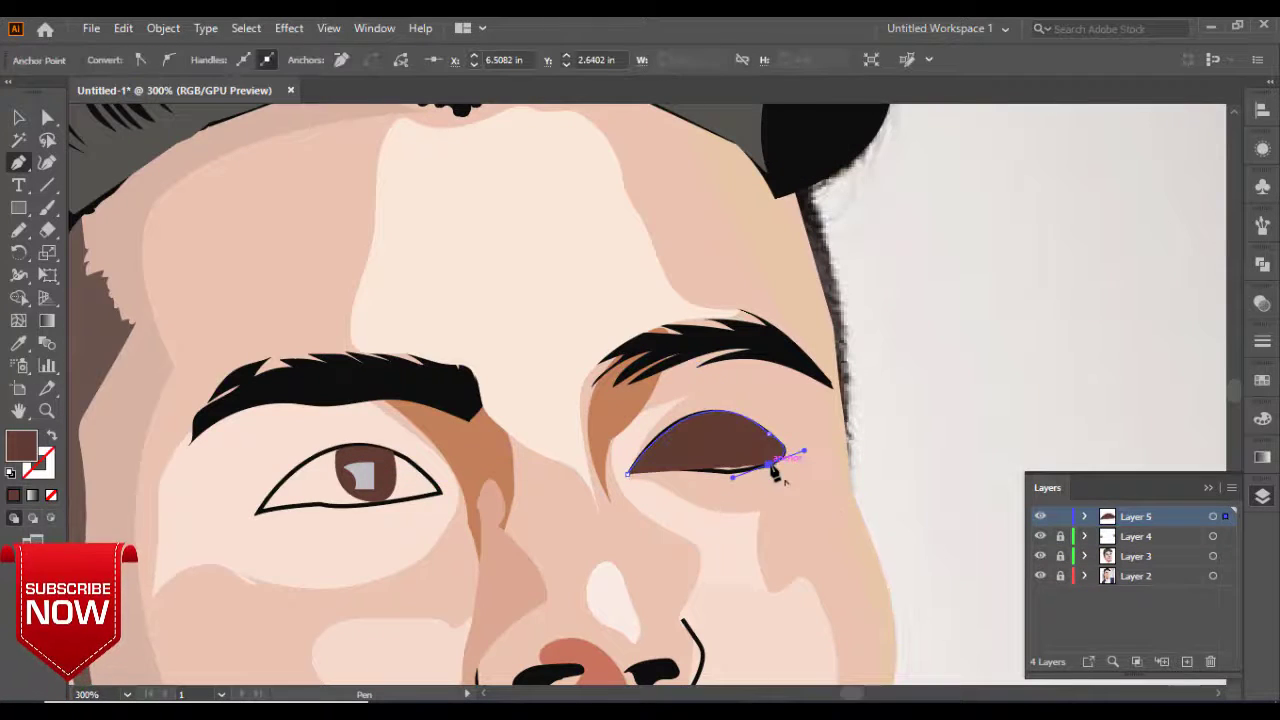
pyautogui.hotkey('shift', 'x')
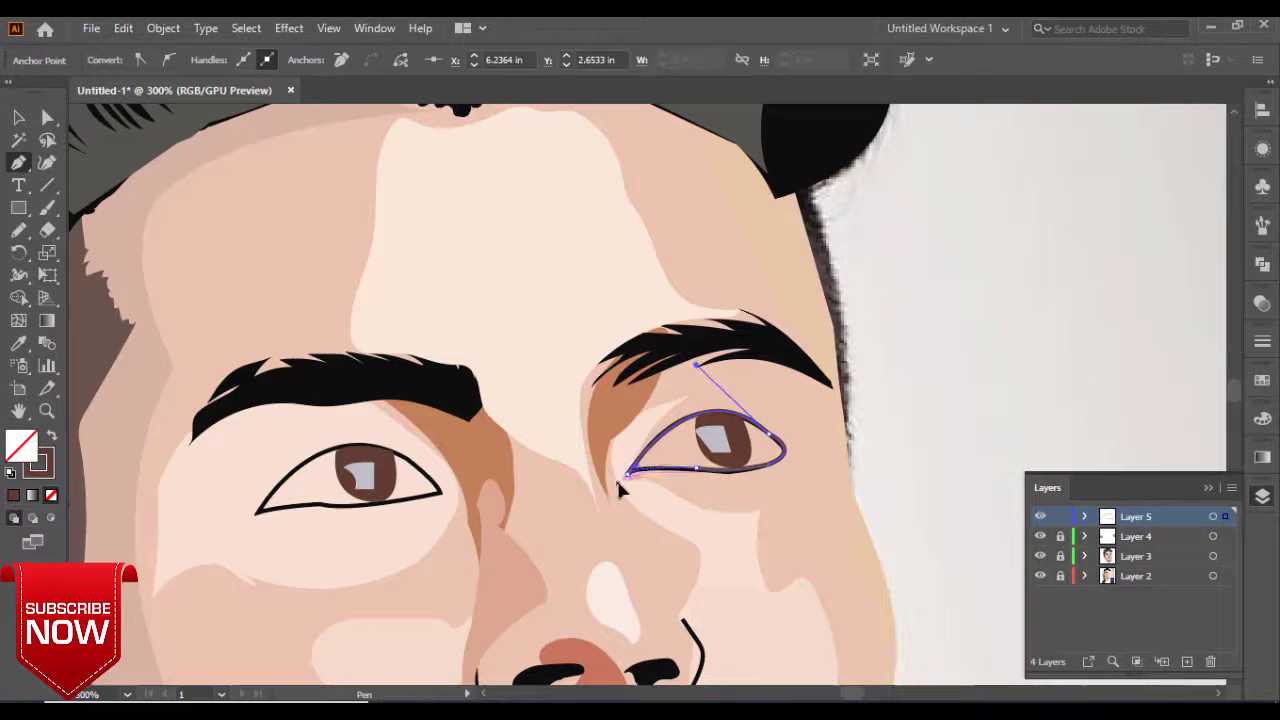
pyautogui.click(14, 470)
# Trace the left eye white, fill it white and reorder the layer so pupils show.
pyautogui.click(255, 512)
pyautogui.moveTo(440, 494); pyautogui.dragTo(445, 503)
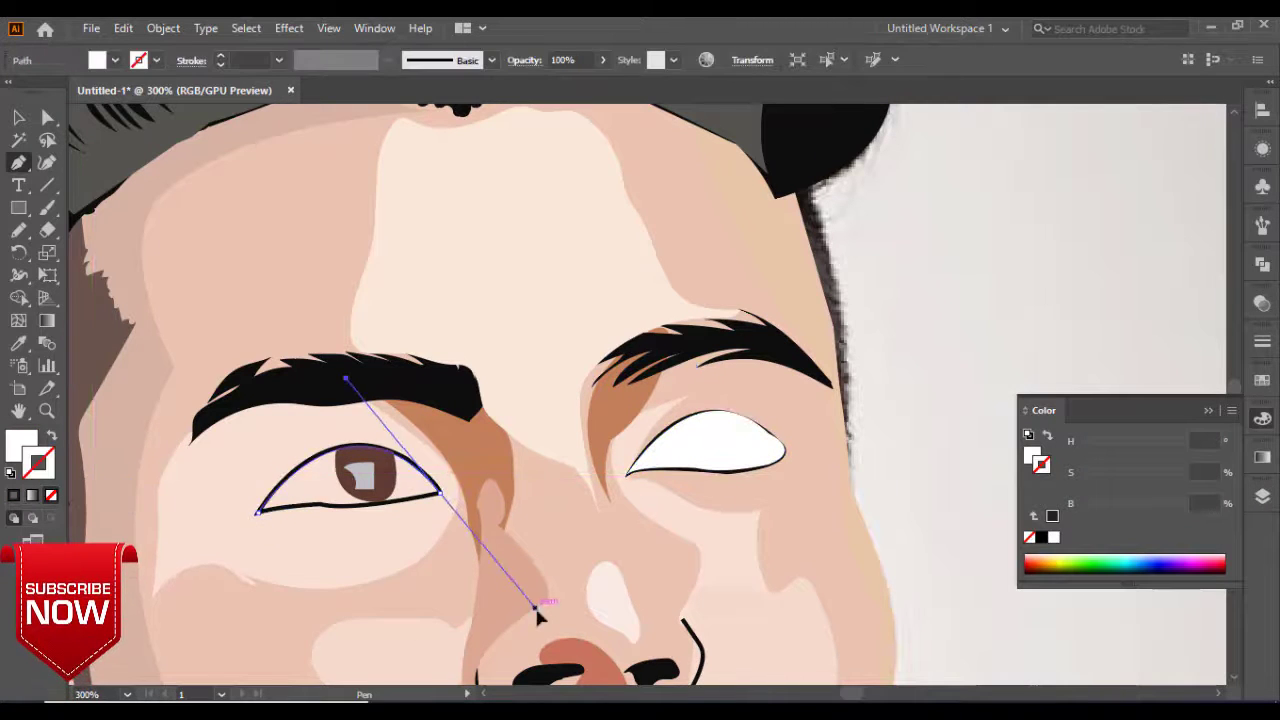
pyautogui.hotkey('shift', 'x')
pyautogui.moveTo(257, 513); pyautogui.dragTo(258, 521)
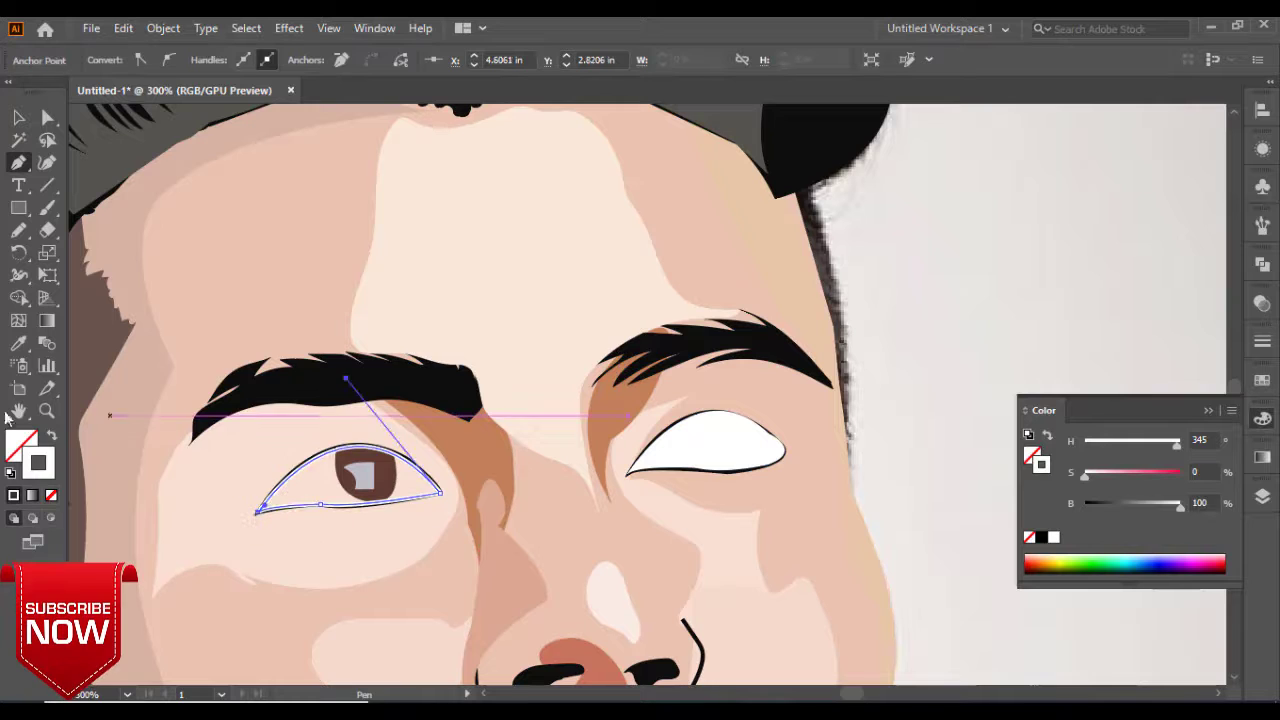
pyautogui.hotkey('shift', 'x')
pyautogui.click(18, 117)
pyautogui.click(1262, 496)
pyautogui.moveTo(1135, 516); pyautogui.dragTo(1135, 546)
pyautogui.click(874, 303)
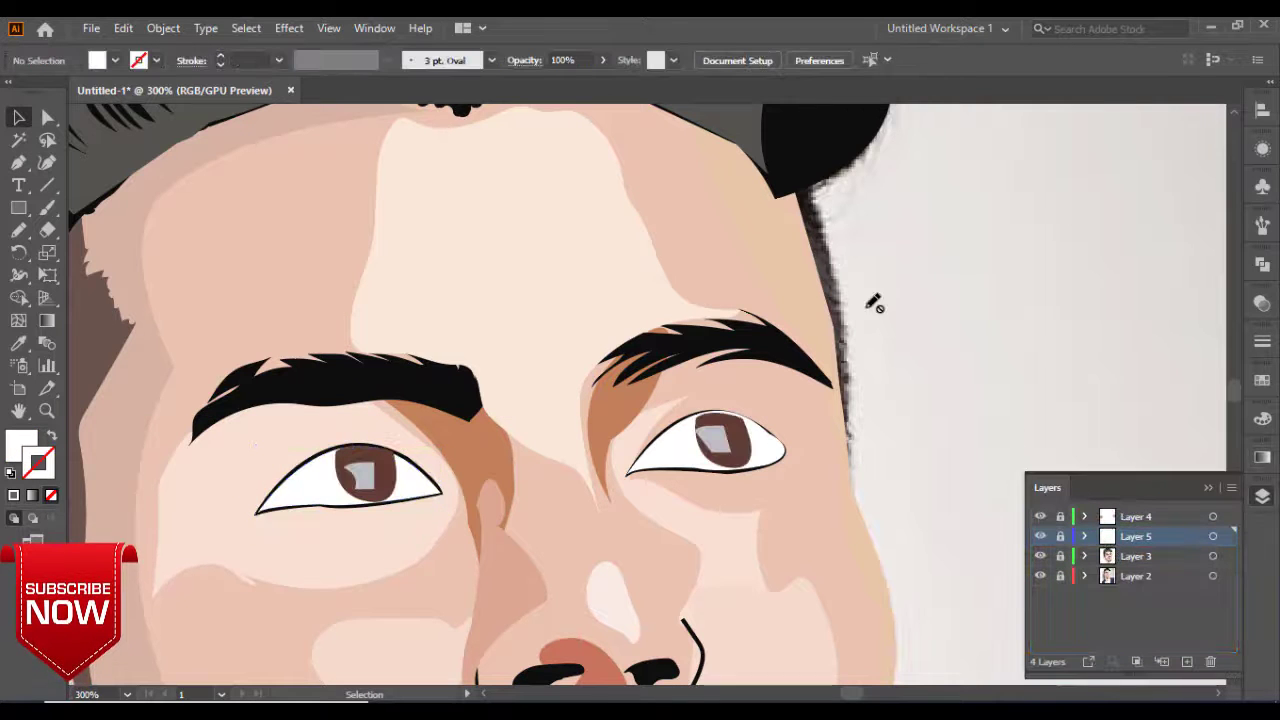
# Fit the artboard in view and group all the artwork together.
pyautogui.hotkey('ctrl', '0')
pyautogui.hotkey('ctrl', 'a')
pyautogui.rightClick(575, 88)
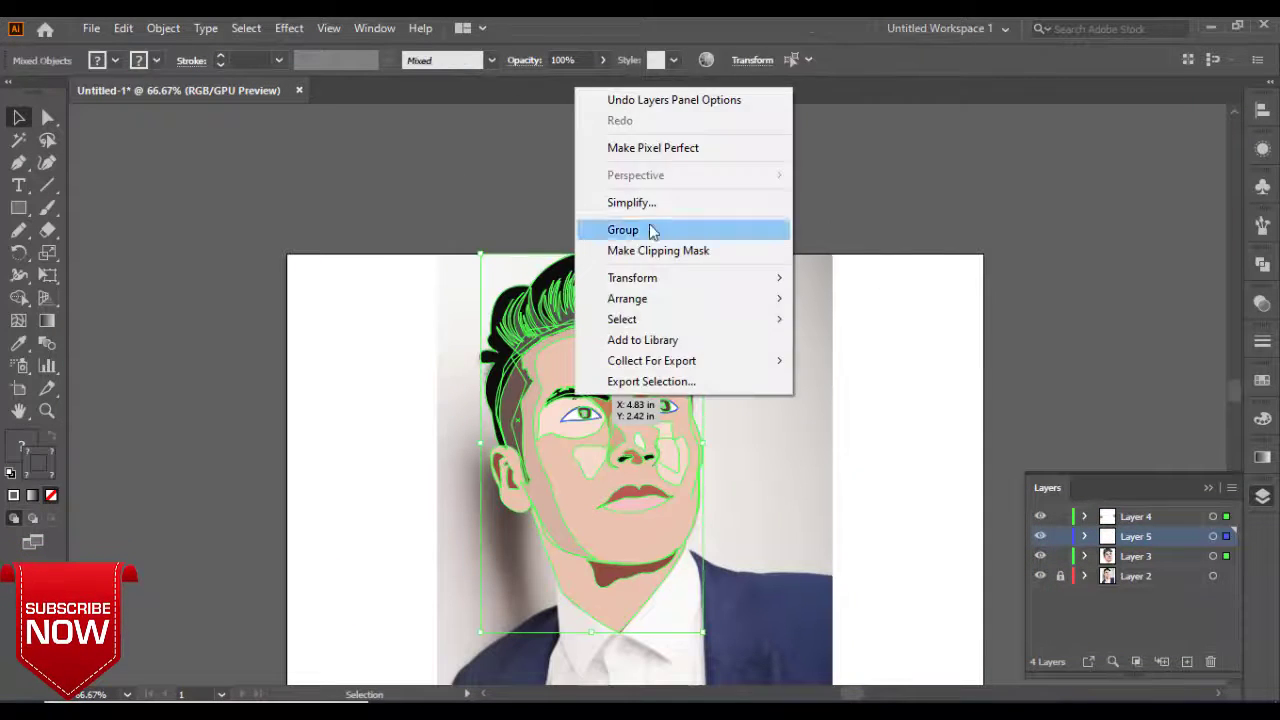
pyautogui.click(651, 229)
pyautogui.hotkey('ctrl', 'shift', 'a')
# Toggle the Layers panel and zoom in on the shirt and jacket.
pyautogui.click(1077, 477)
pyautogui.scroll(-3, 780, 360)
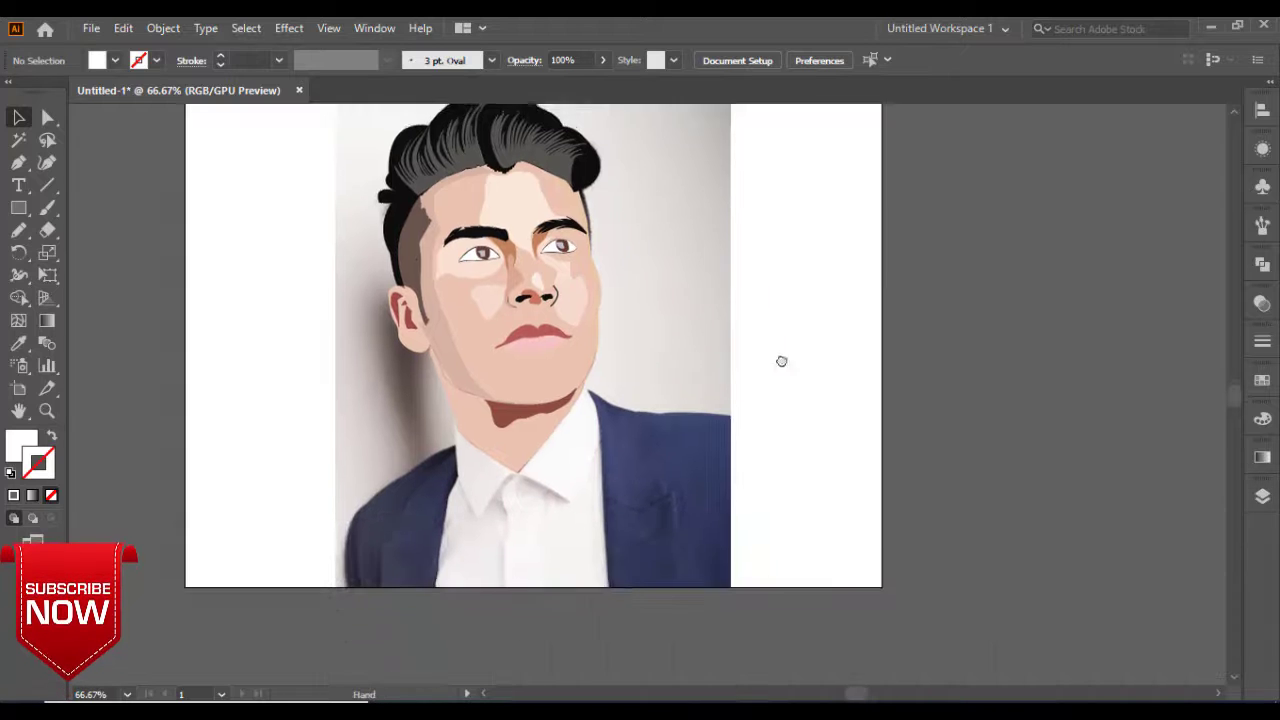
pyautogui.scroll(3, 763, 257)
pyautogui.press('F7')
pyautogui.scroll(-3, 657, 510)
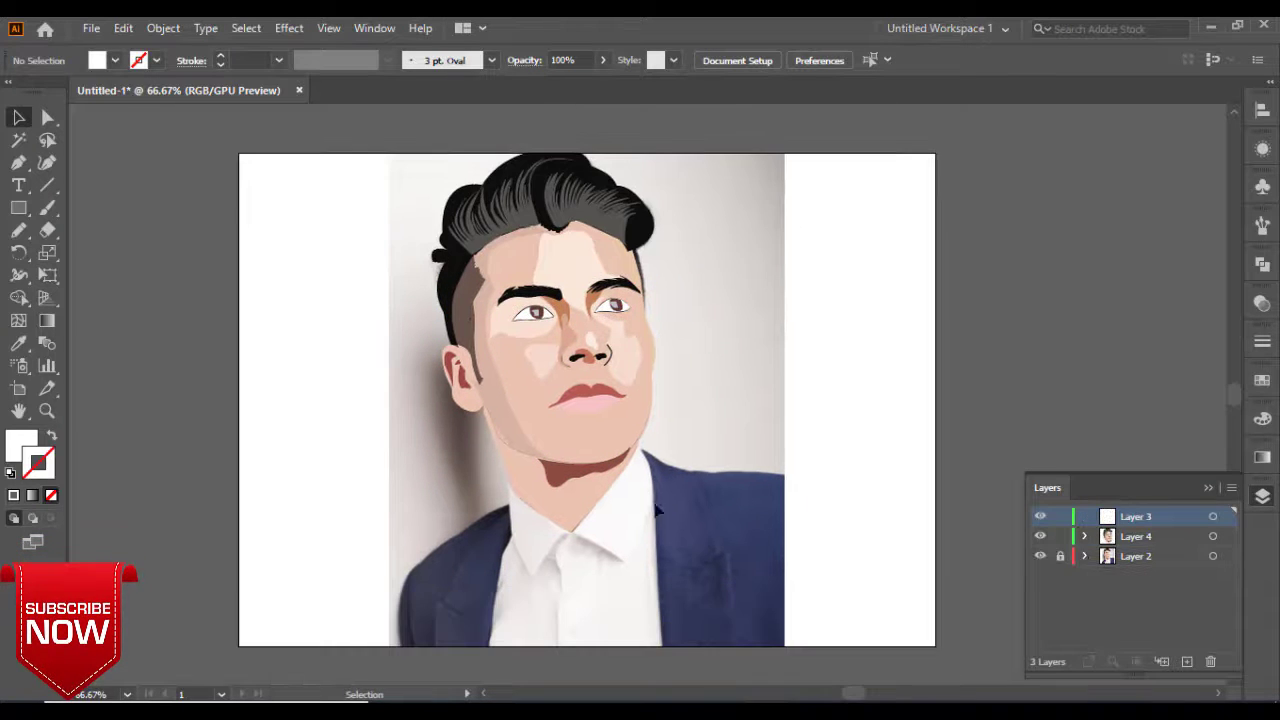
pyautogui.scroll(2, 450, 530)
pyautogui.press('n')
pyautogui.scroll(2, 584, 620)
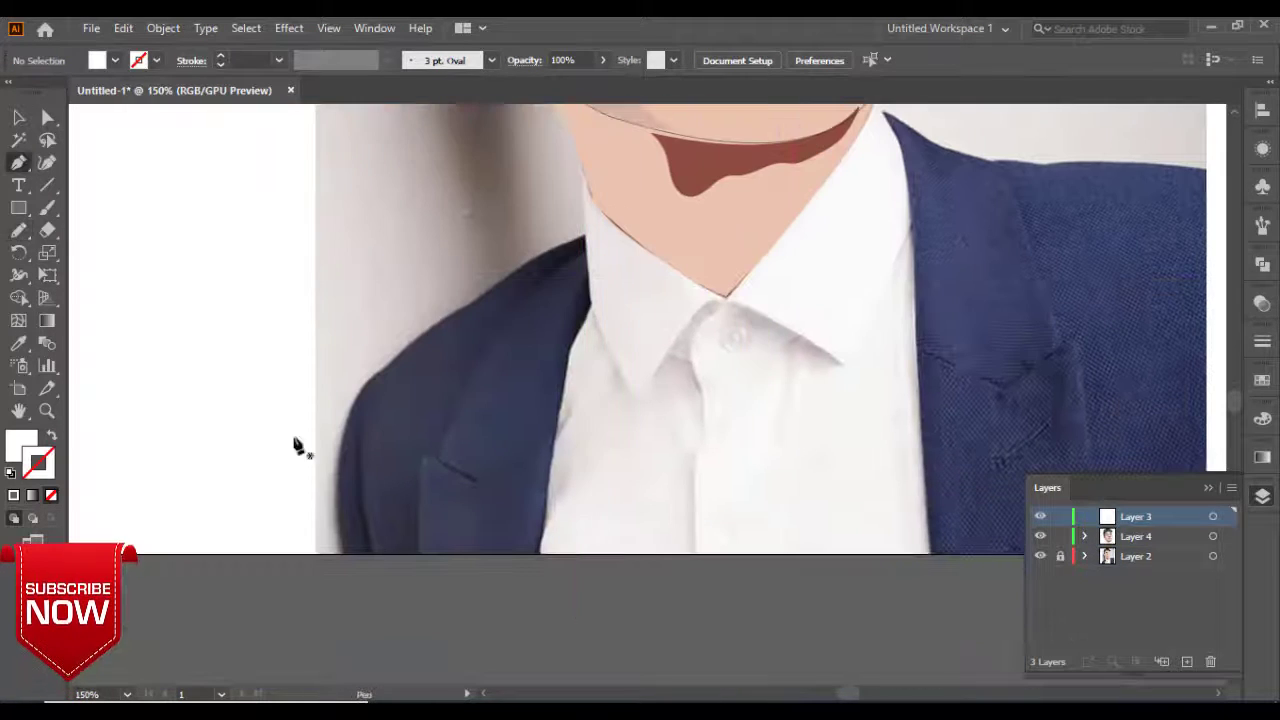
# Trace the left jacket shoulder with the Pen and fill it with the jacket's navy.
pyautogui.click(343, 553)
pyautogui.moveTo(474, 302); pyautogui.dragTo(484, 305)
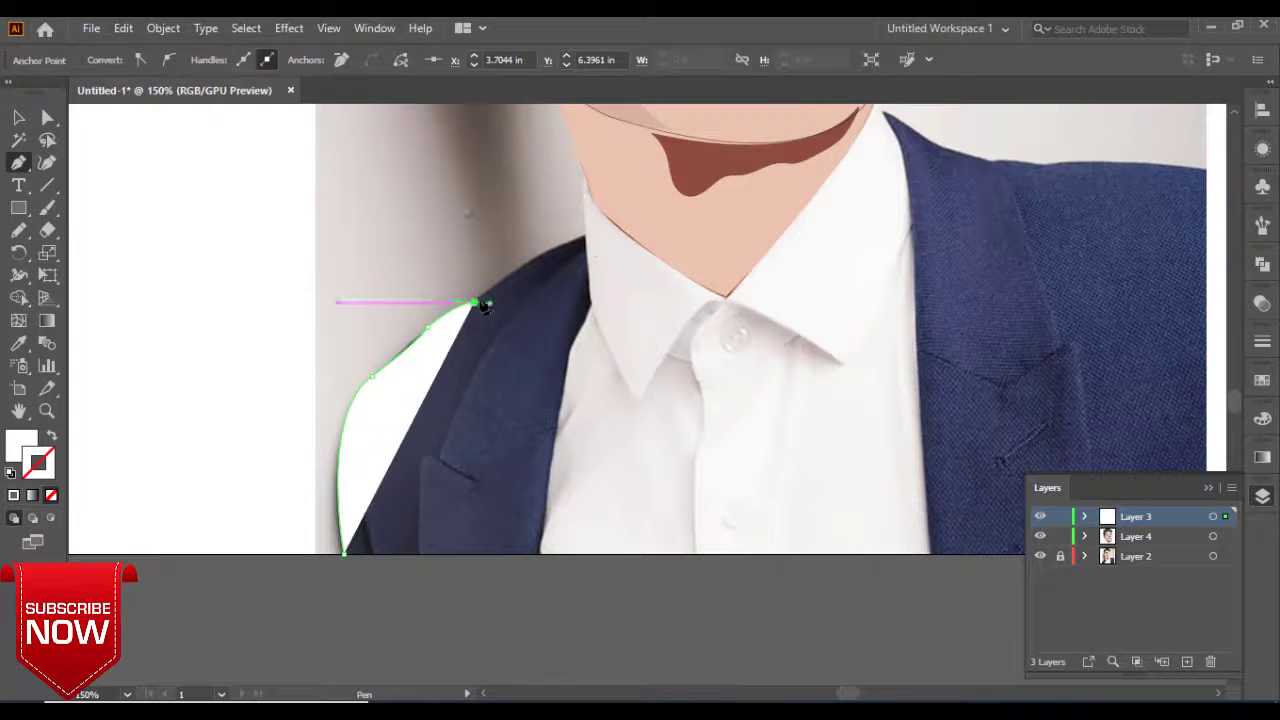
pyautogui.moveTo(613, 243); pyautogui.dragTo(605, 250)
pyautogui.click(588, 318)
pyautogui.click(571, 357)
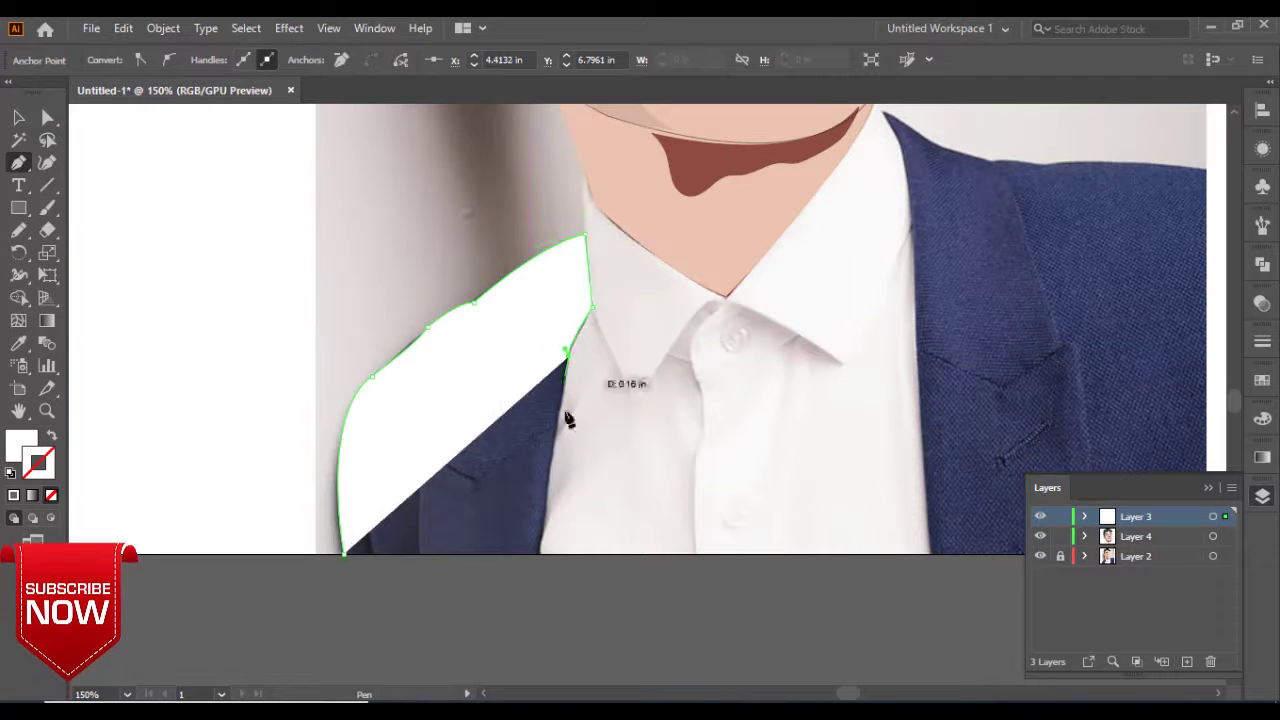
pyautogui.moveTo(540, 550)
pyautogui.mouseDown()
pyautogui.moveTo(532, 565)
pyautogui.moveTo(368, 565)
pyautogui.mouseUp()
pyautogui.press('i')
pyautogui.click(1000, 300)
# Trace the right jacket shoulder and fill it dark navy.
pyautogui.moveTo(821, 382); pyautogui.dragTo(392, 512)
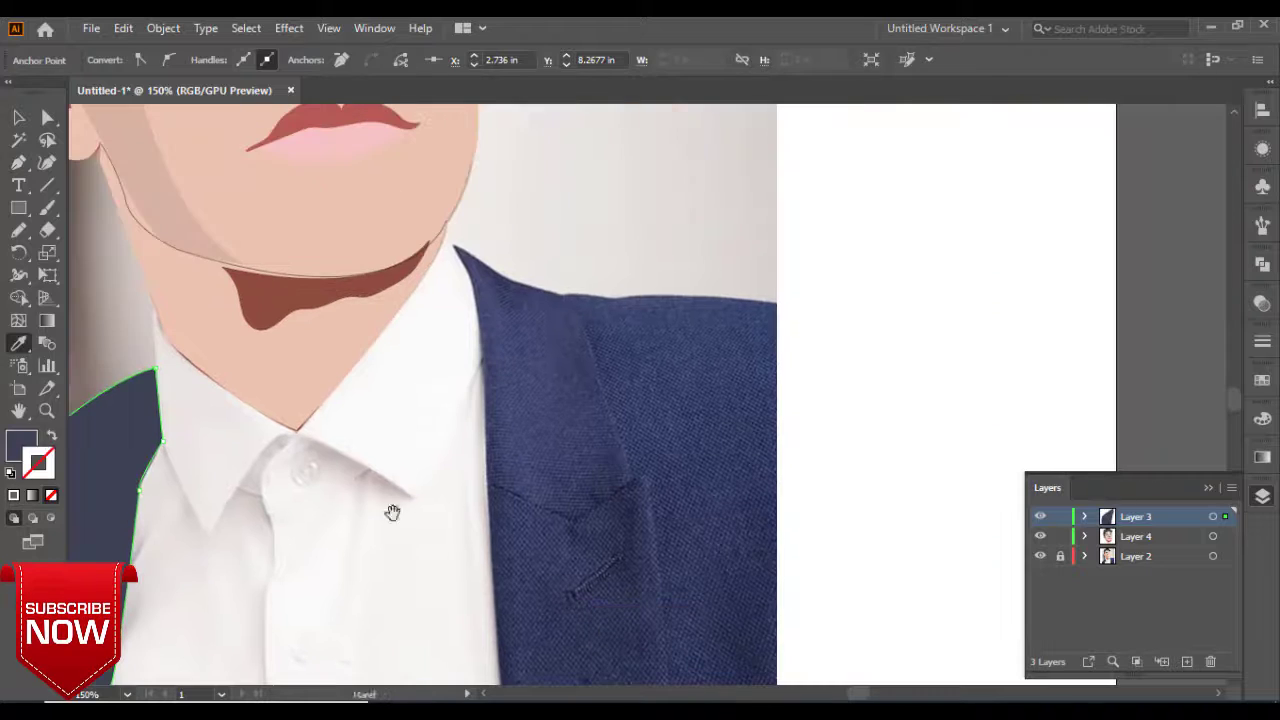
pyautogui.click(470, 258)
pyautogui.moveTo(495, 415); pyautogui.dragTo(500, 471)
pyautogui.scroll(-3, 510, 500)
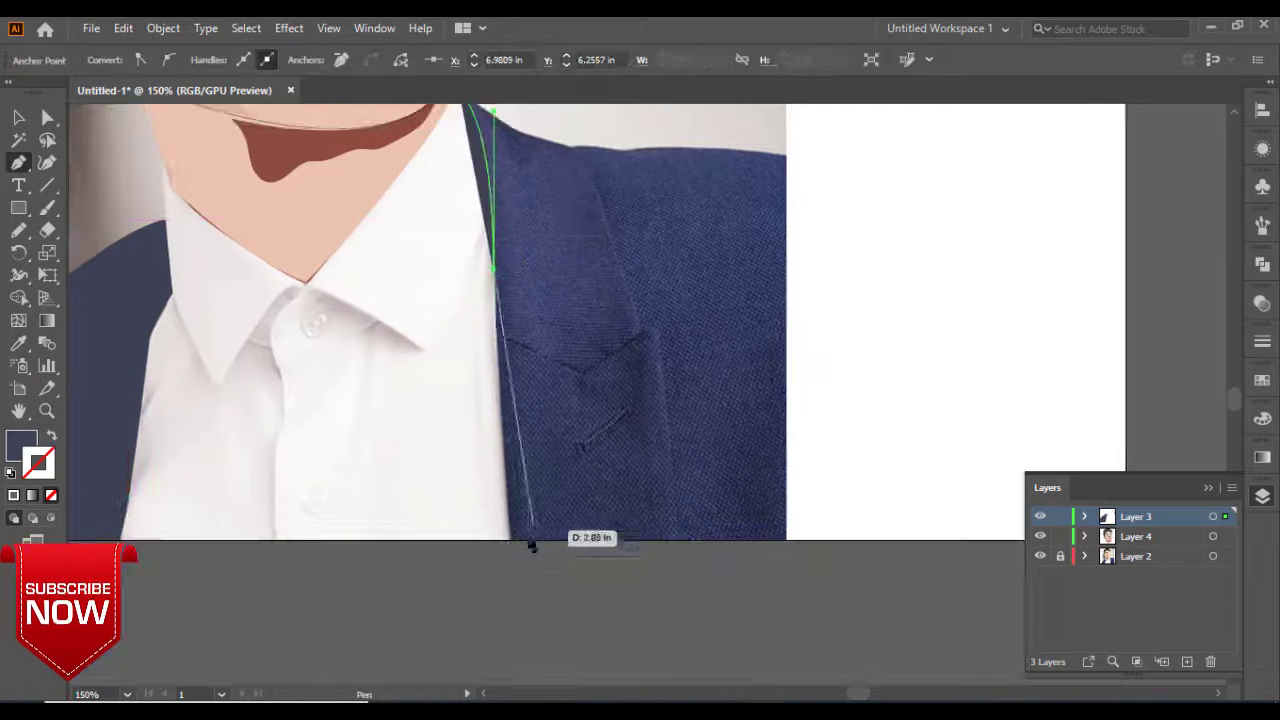
pyautogui.moveTo(510, 540); pyautogui.dragTo(520, 553)
pyautogui.moveTo(790, 545); pyautogui.dragTo(786, 541)
pyautogui.scroll(2, 780, 420)
pyautogui.click(762, 287)
pyautogui.click(436, 230)
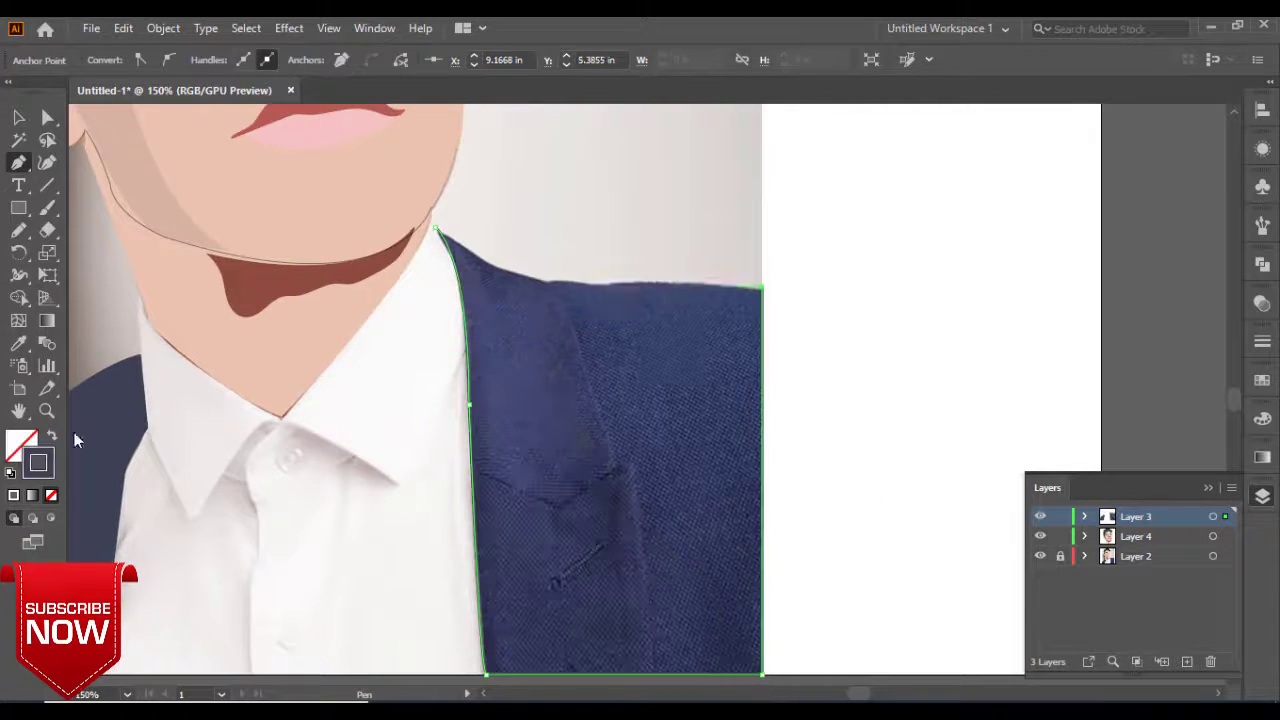
pyautogui.click(545, 280)
pyautogui.click(490, 262)
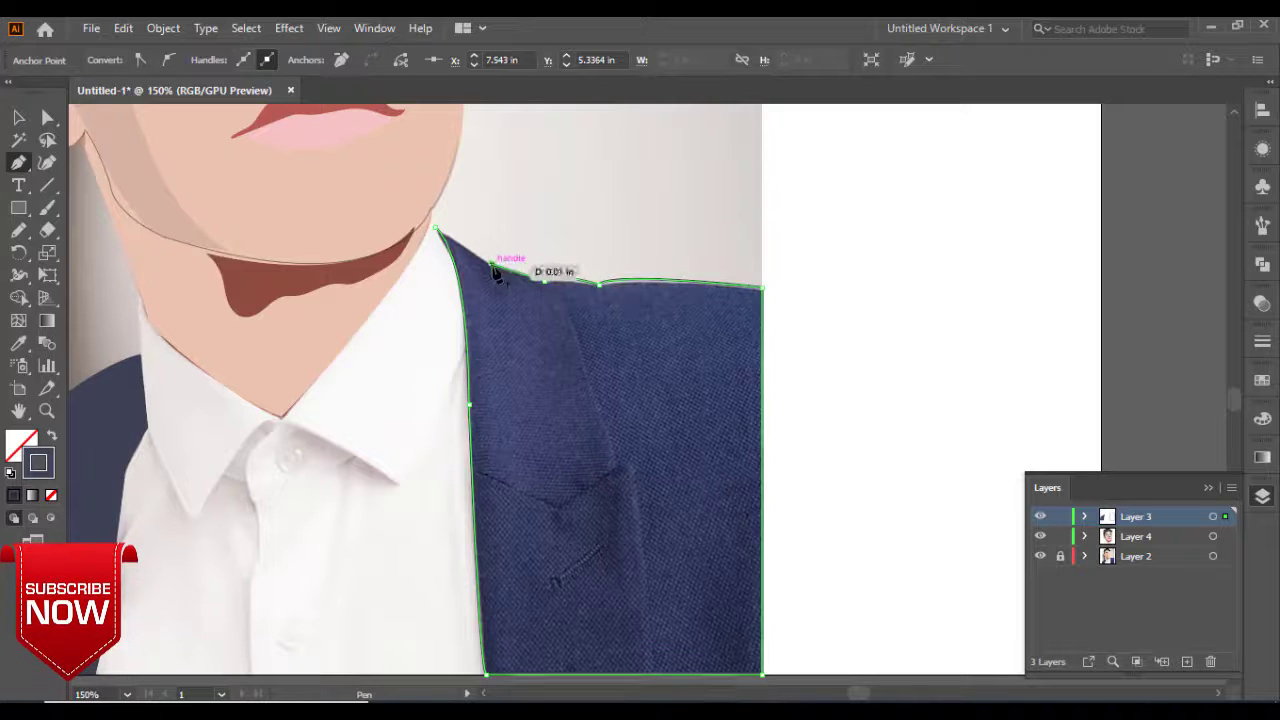
pyautogui.click(436, 230)
pyautogui.click(537, 320)
# Lock and hide Layer 3 holding the jacket shapes.
pyautogui.click(1060, 516)
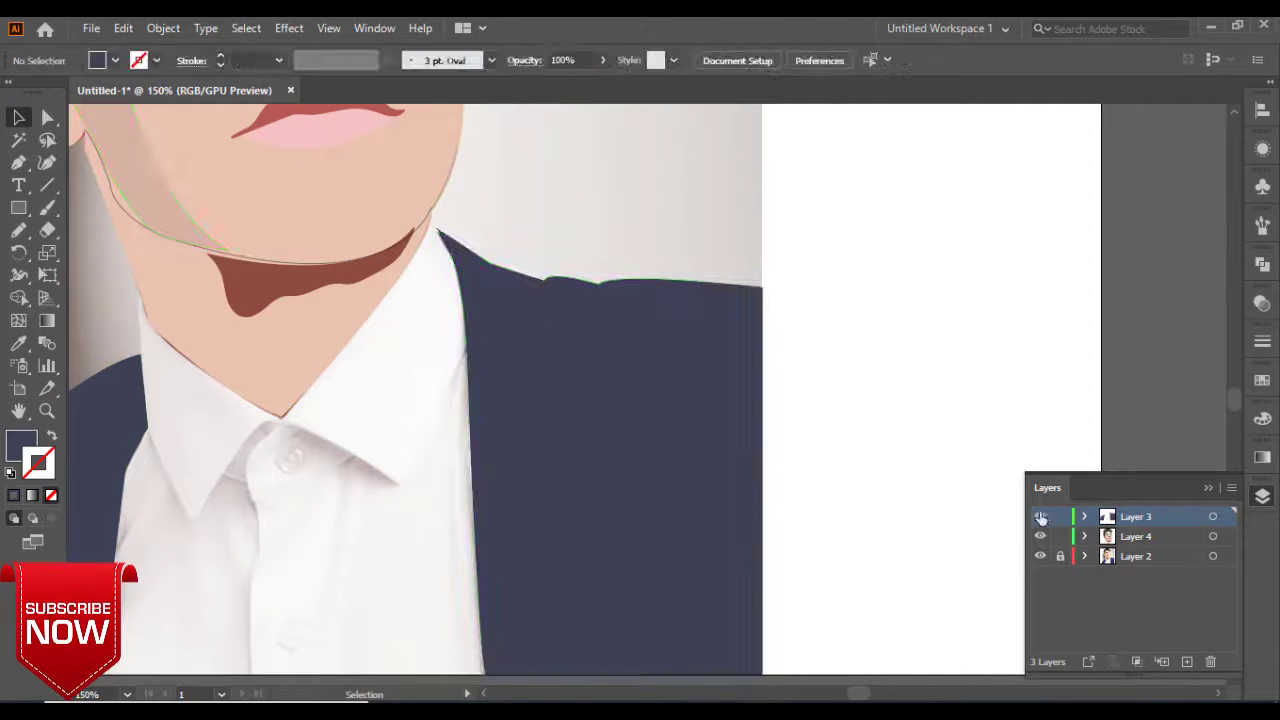
pyautogui.click(1187, 662)
pyautogui.hscroll(-5, 600, 400)
pyautogui.scroll(-1, 600, 400)
# Draw the left lapel shape with no stroke and fill it jacket navy.
pyautogui.press('p')
pyautogui.click(318, 405)
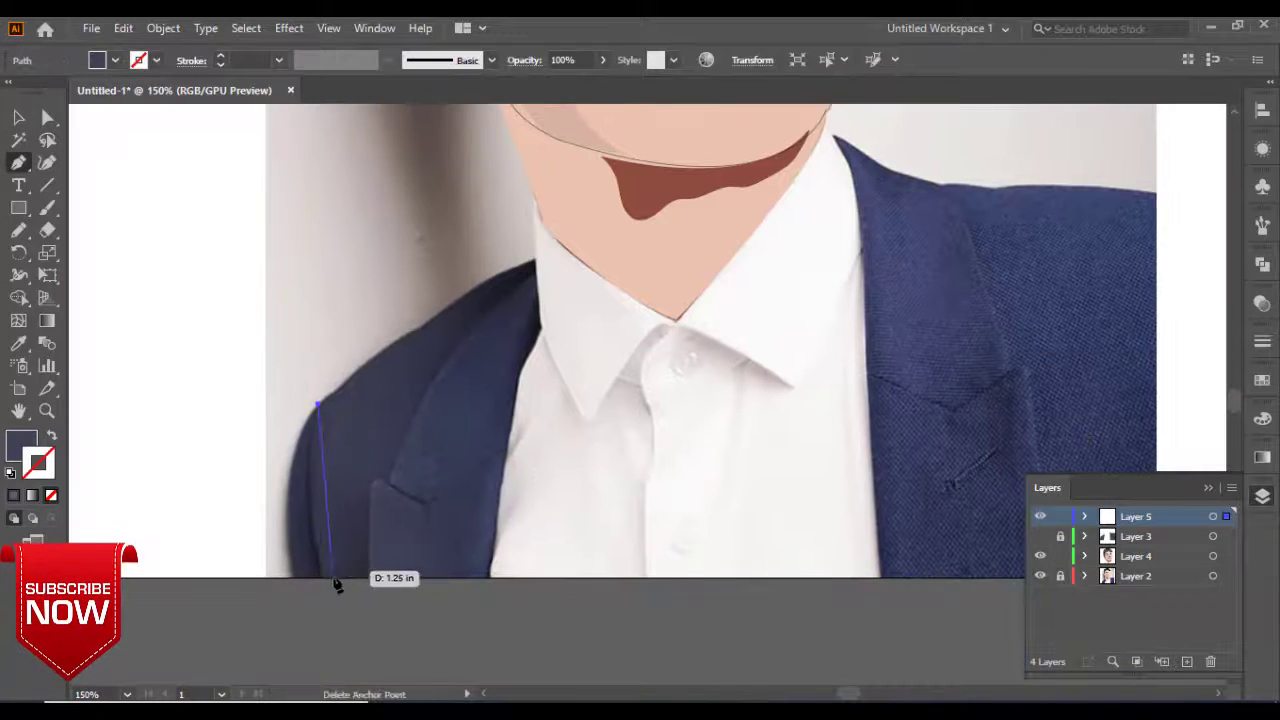
pyautogui.moveTo(352, 656); pyautogui.dragTo(318, 582)
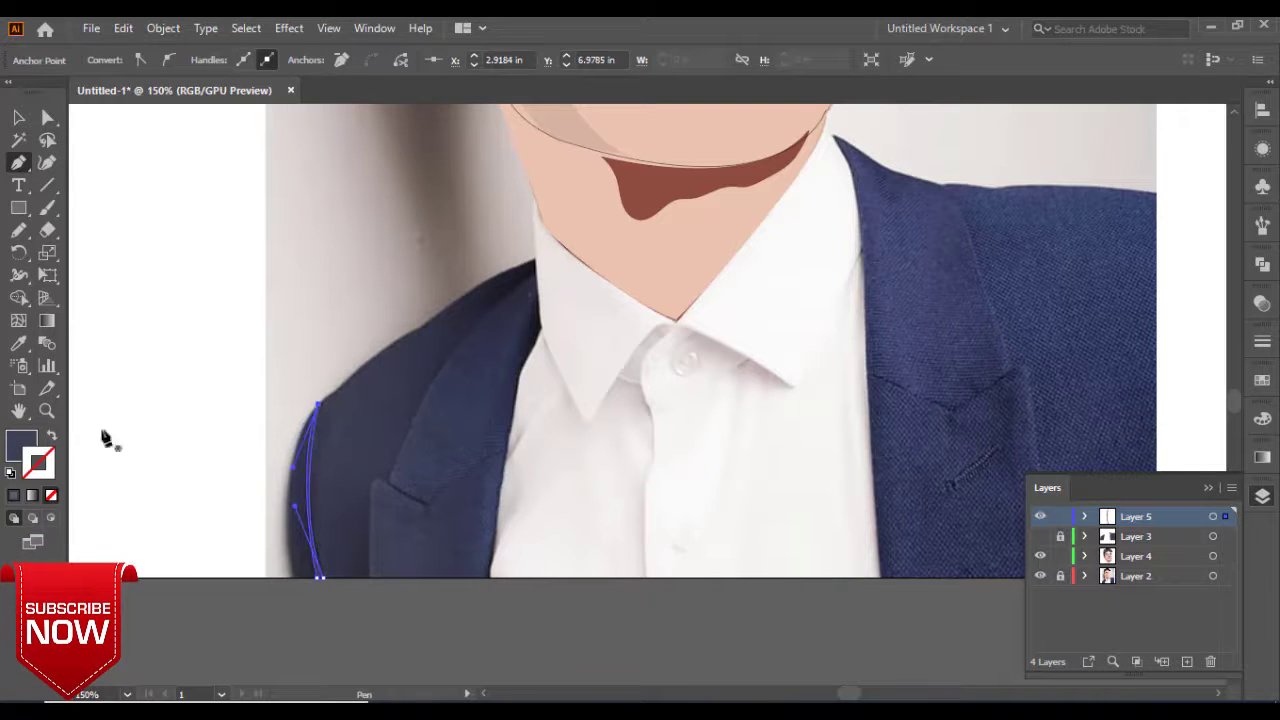
pyautogui.click(51, 496)
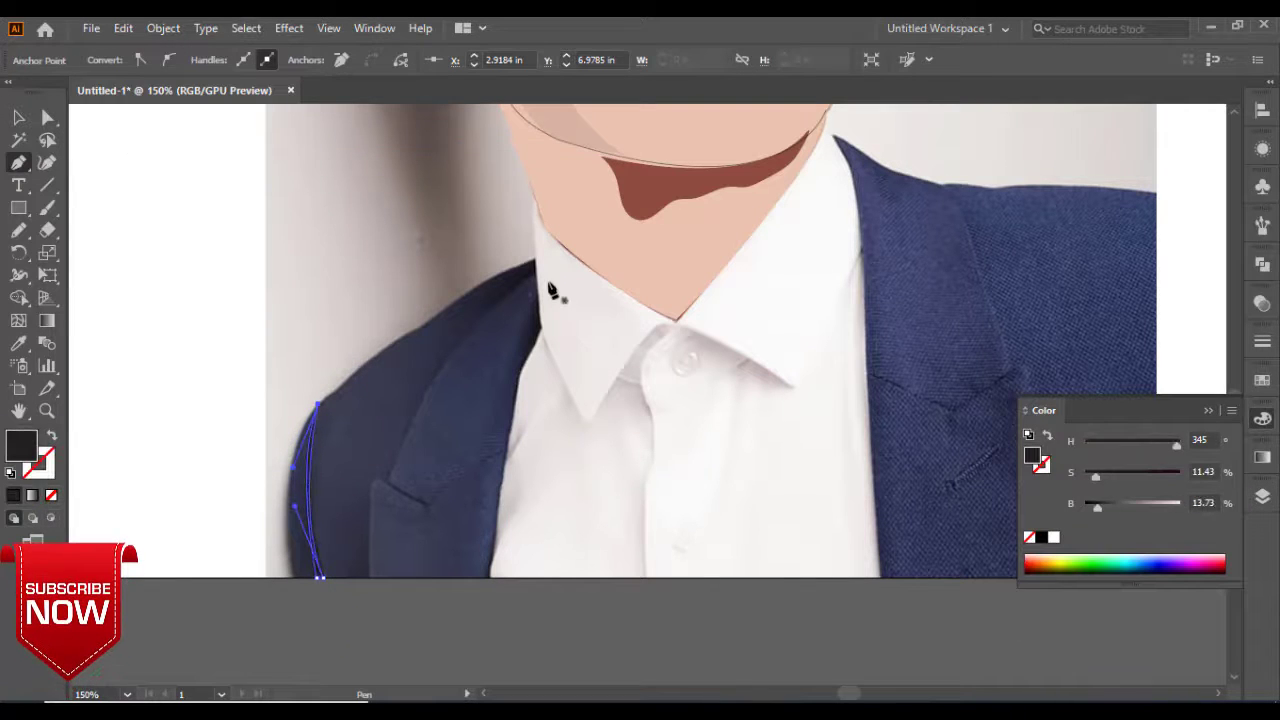
pyautogui.click(535, 268)
pyautogui.moveTo(388, 487); pyautogui.dragTo(368, 600)
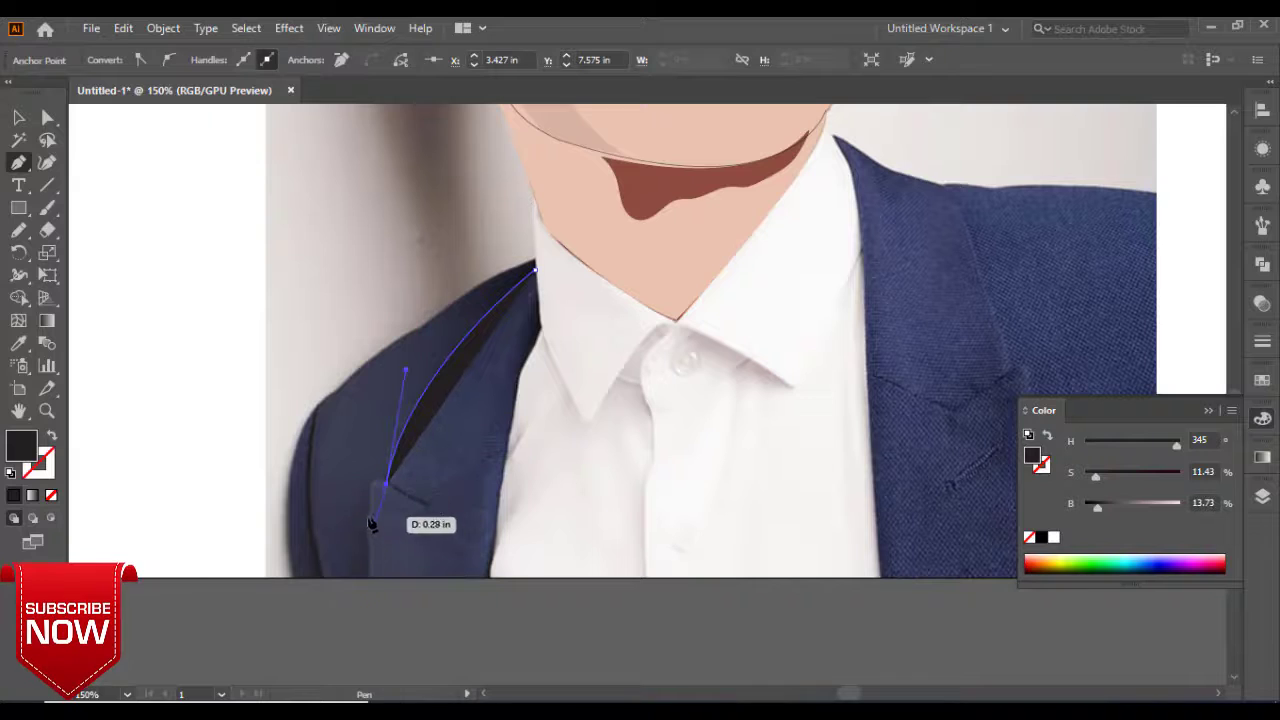
pyautogui.click(371, 578)
pyautogui.click(490, 578)
pyautogui.click(51, 435)
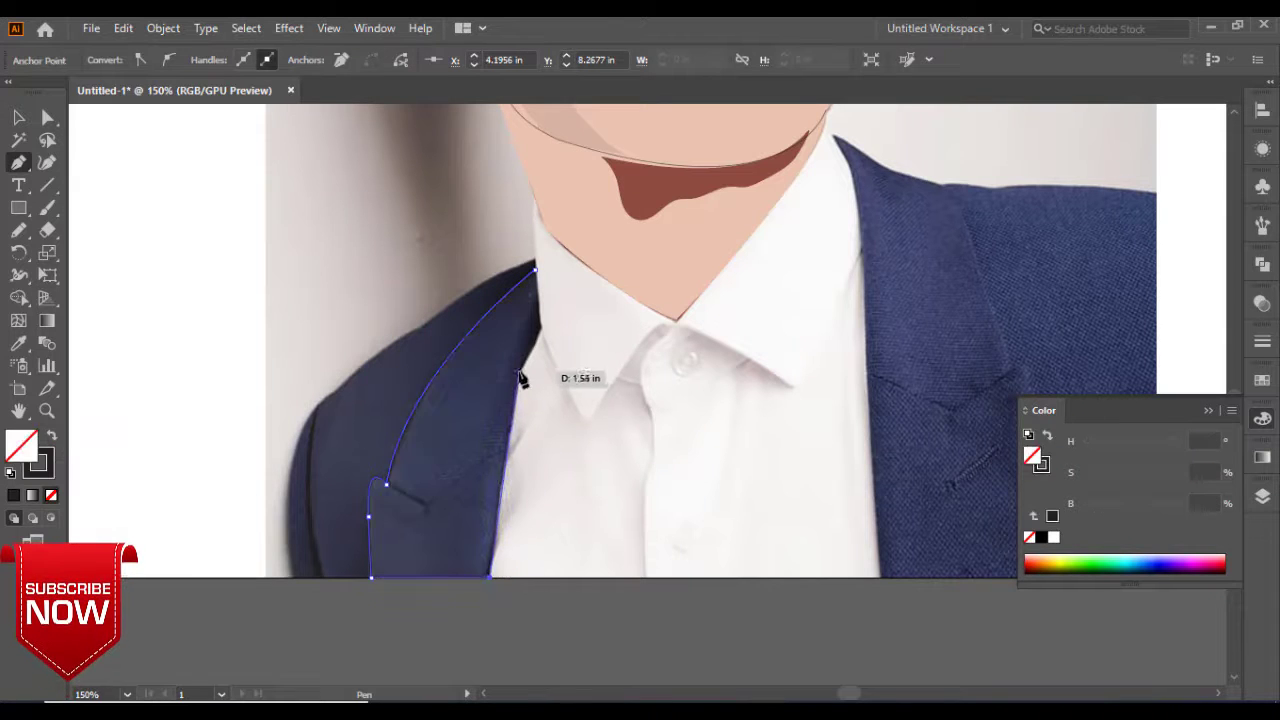
pyautogui.moveTo(518, 378); pyautogui.dragTo(545, 312)
pyautogui.press('i')
pyautogui.click(978, 422)
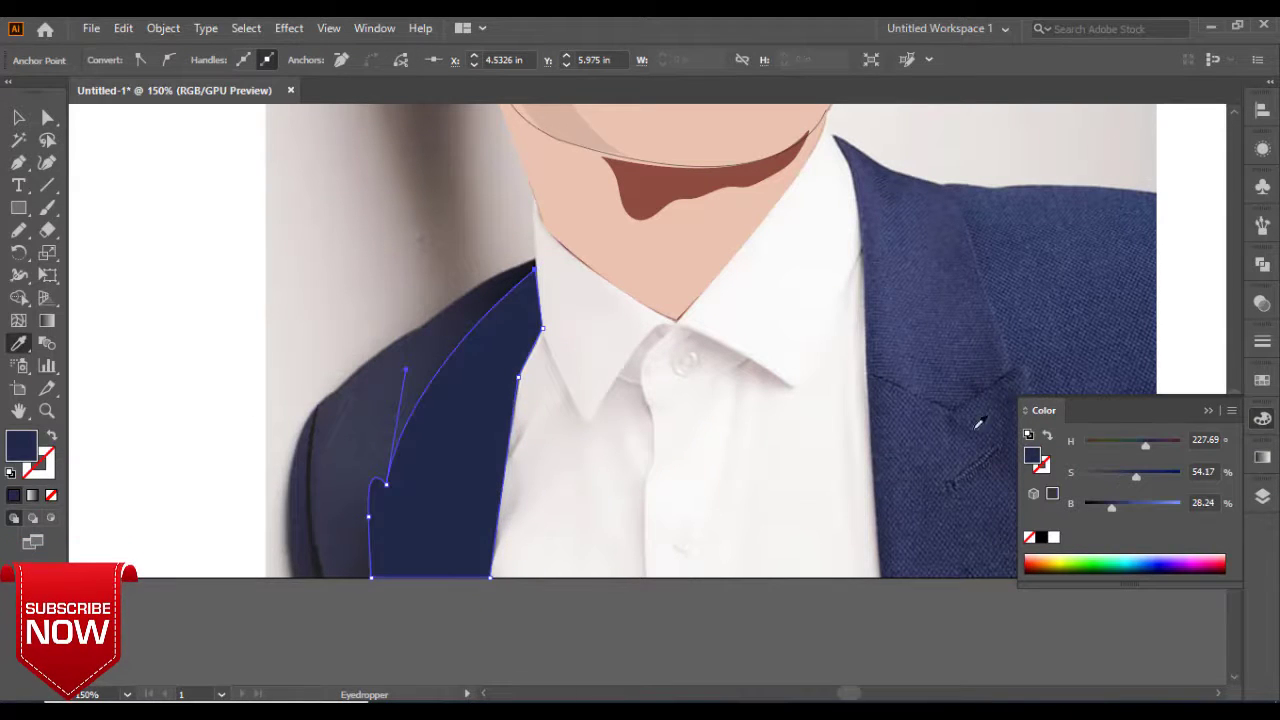
pyautogui.keyDown('ctrl'); pyautogui.click(836, 146); pyautogui.keyUp('ctrl')
# Draw the right lapel shape and fill it jacket navy.
pyautogui.click(862, 234)
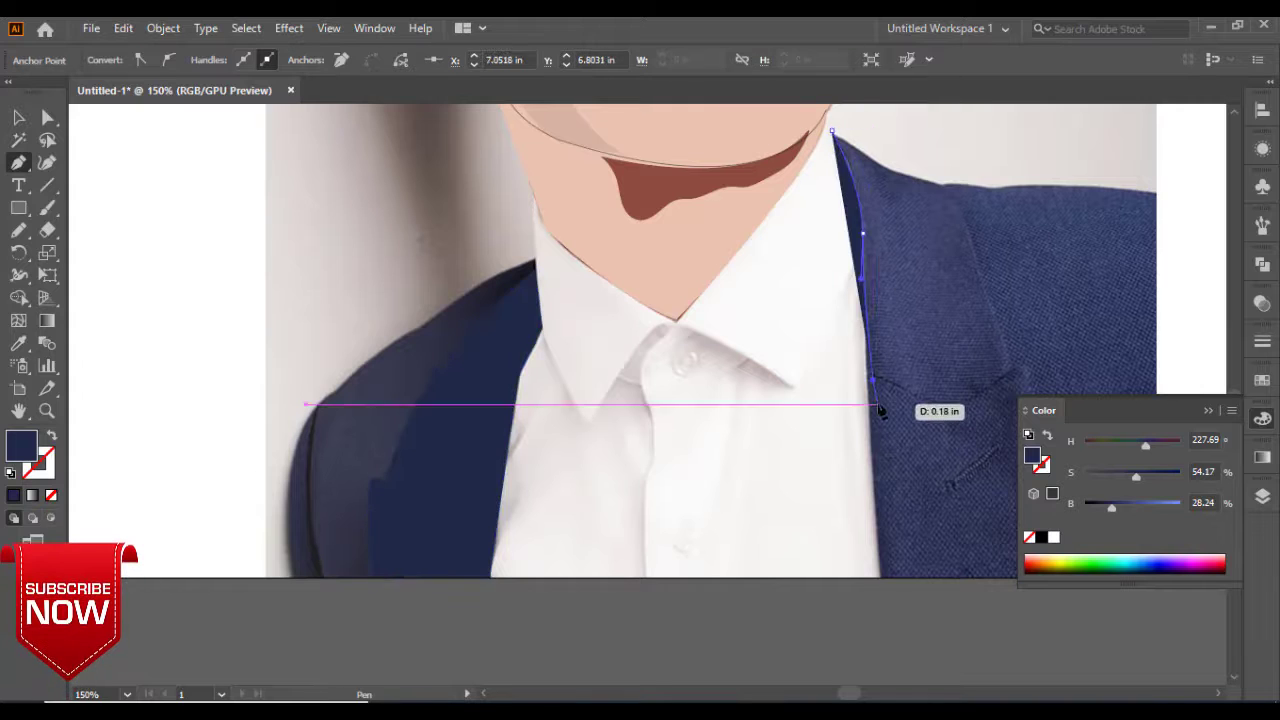
pyautogui.click(870, 435)
pyautogui.click(881, 578)
pyautogui.click(675, 522)
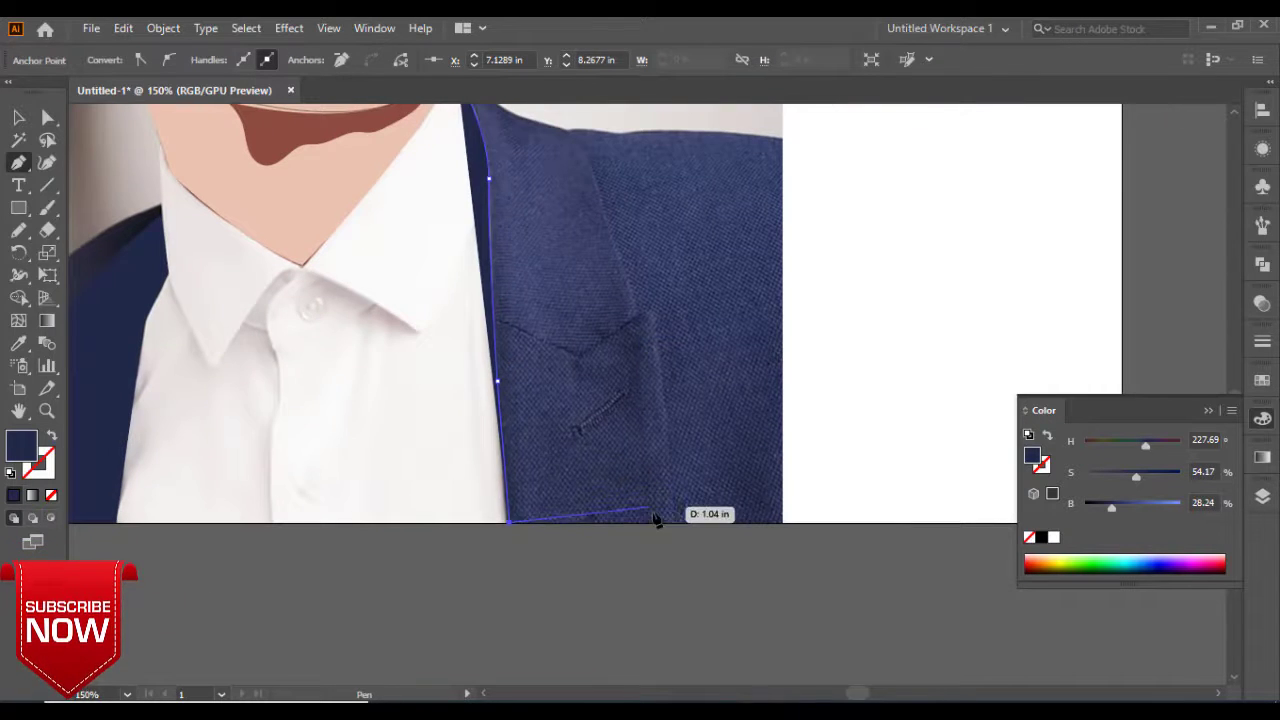
pyautogui.click(655, 316)
pyautogui.click(51, 435)
pyautogui.scroll(2, 645, 314)
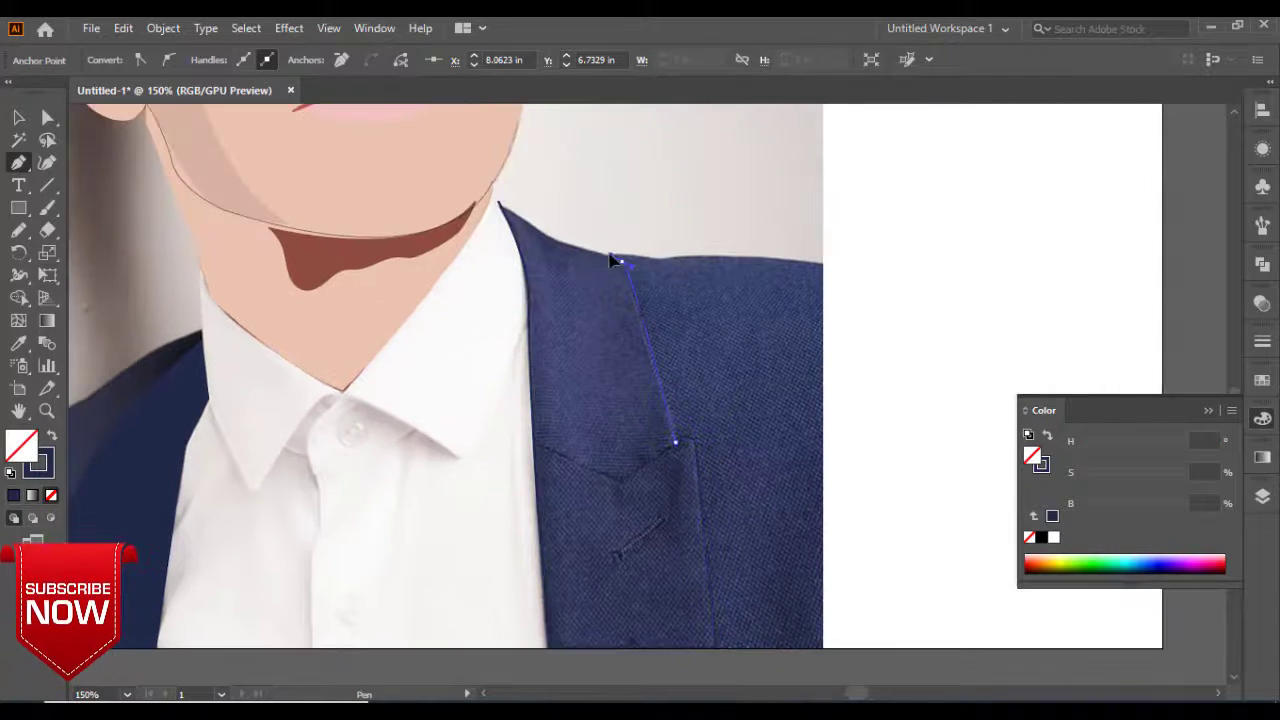
pyautogui.click(622, 262)
pyautogui.moveTo(498, 204); pyautogui.dragTo(556, 248)
pyautogui.click(498, 202)
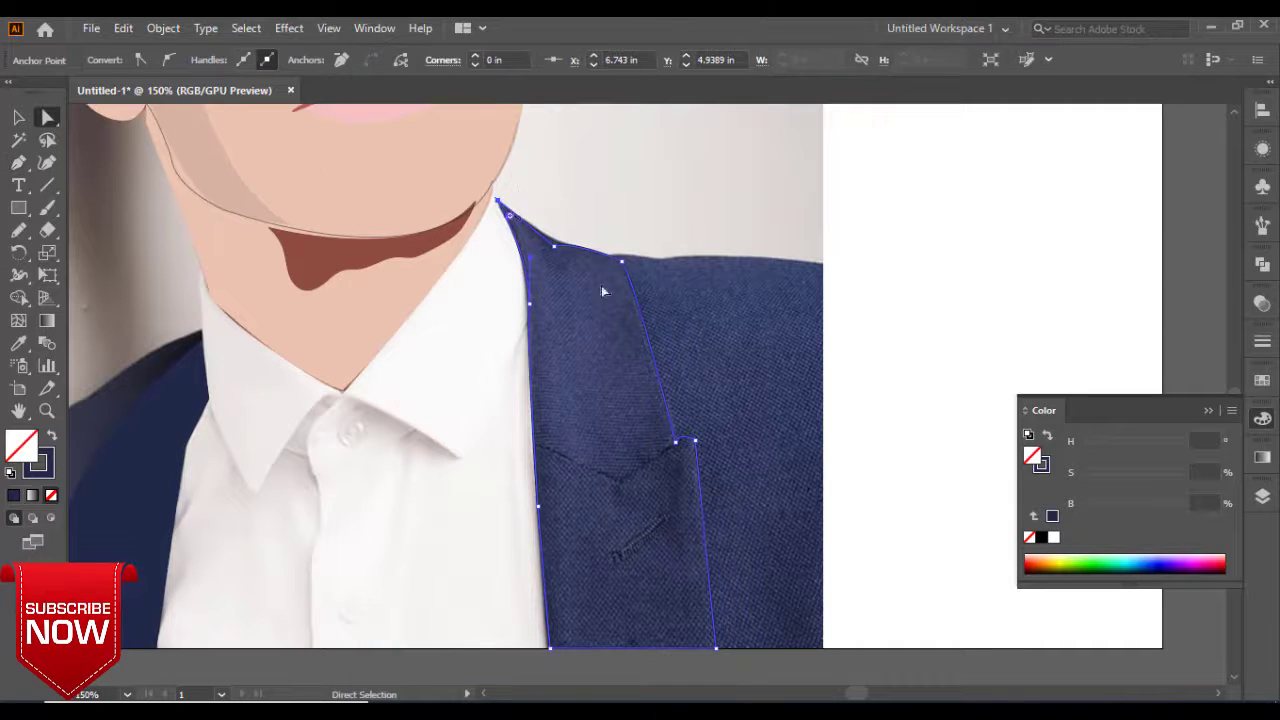
pyautogui.press('i')
pyautogui.click(207, 295)
pyautogui.moveTo(209, 291); pyautogui.dragTo(489, 196)
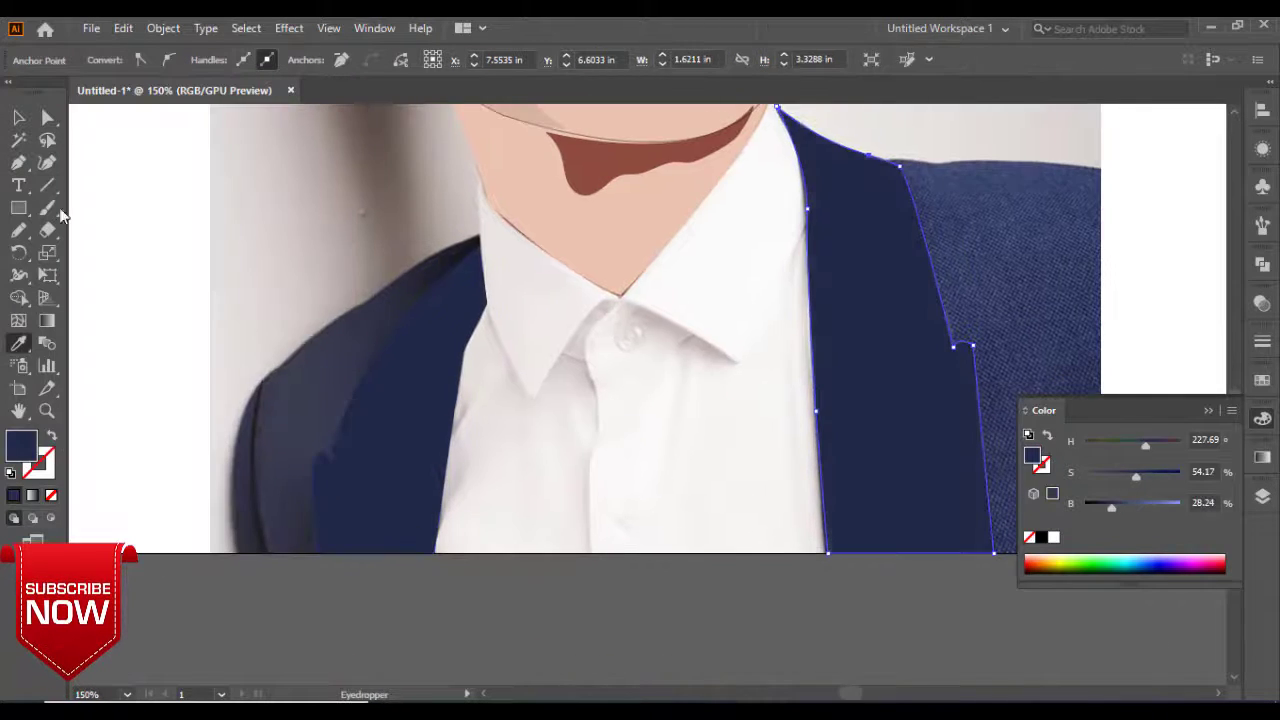
# On a new layer, trace the shirt collar and fill it with the shirt colour.
pyautogui.press('v')
pyautogui.click(1262, 496)
pyautogui.click(1118, 430)
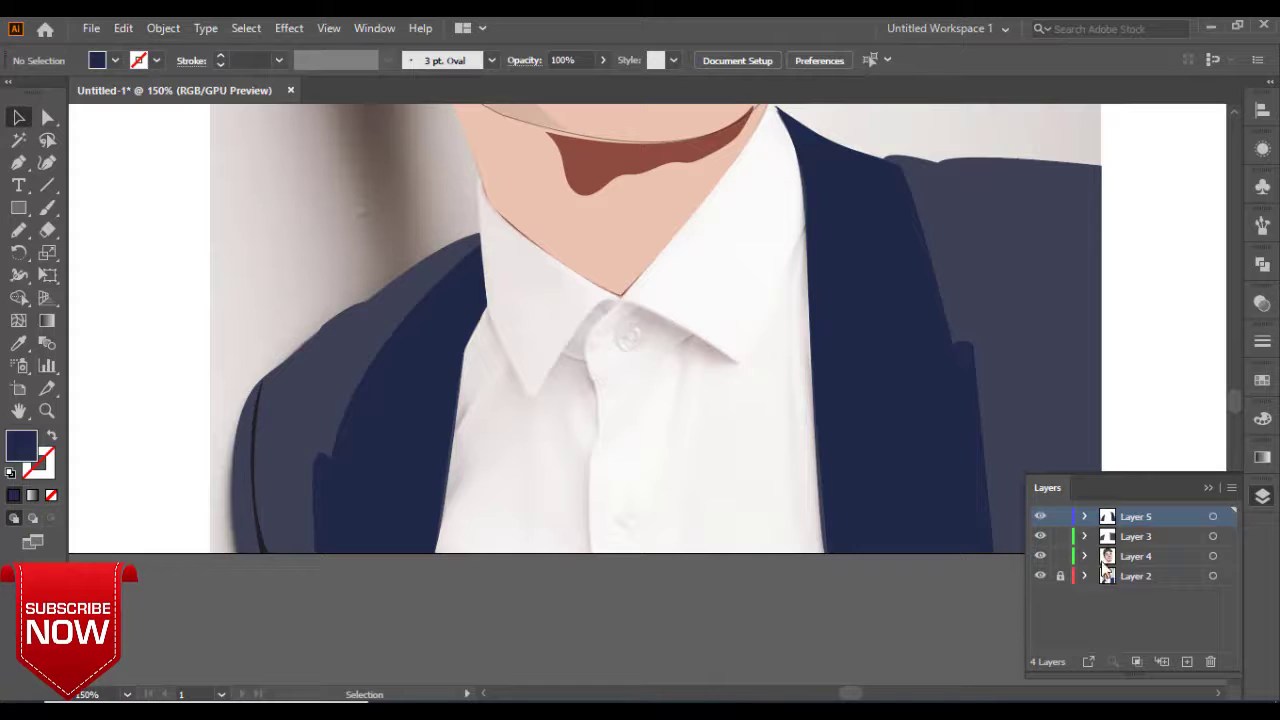
pyautogui.click(480, 177)
pyautogui.moveTo(487, 313); pyautogui.dragTo(500, 369)
pyautogui.click(535, 398)
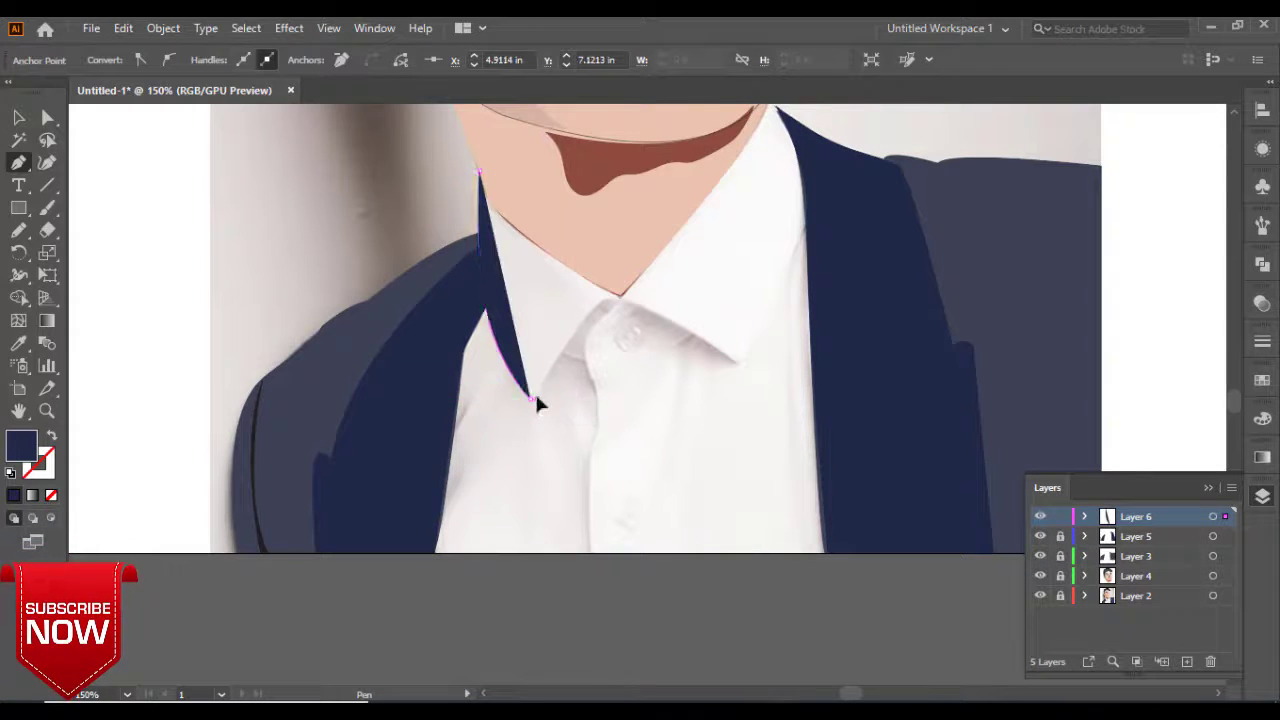
pyautogui.moveTo(620, 298); pyautogui.dragTo(673, 380)
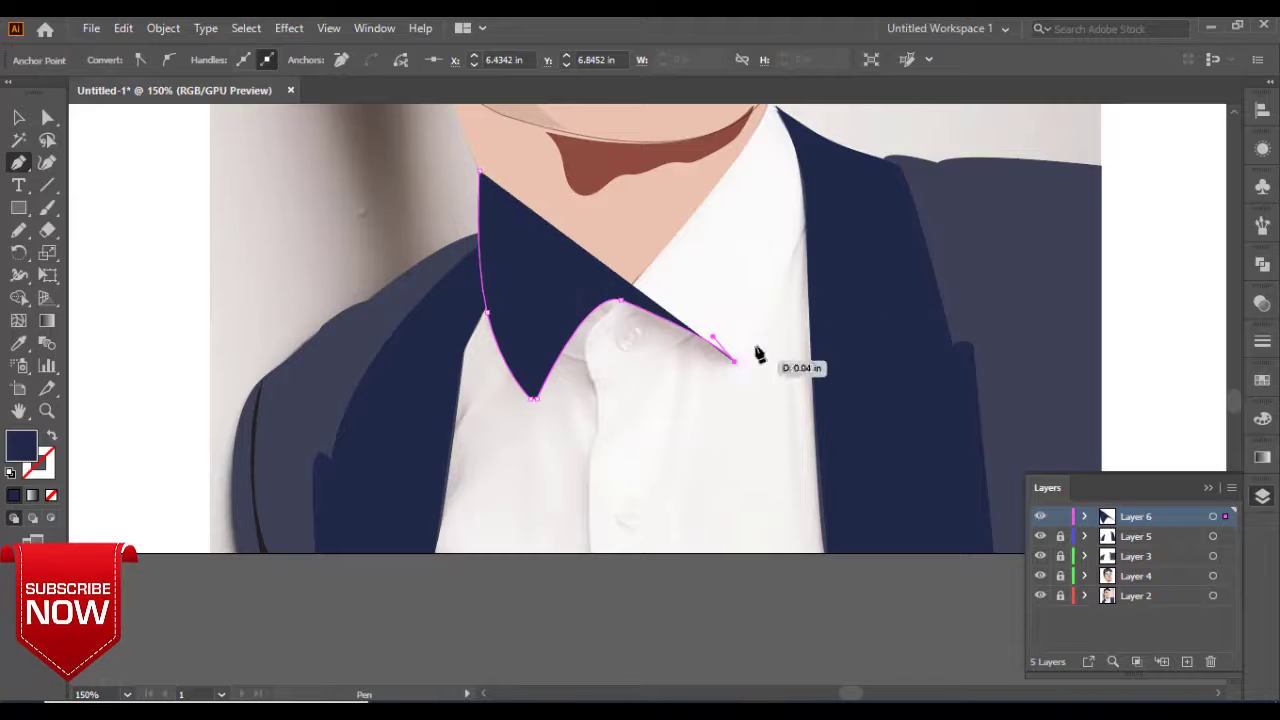
pyautogui.moveTo(805, 228); pyautogui.dragTo(766, 109)
pyautogui.moveTo(707, 271); pyautogui.dragTo(673, 243)
pyautogui.click(415, 347)
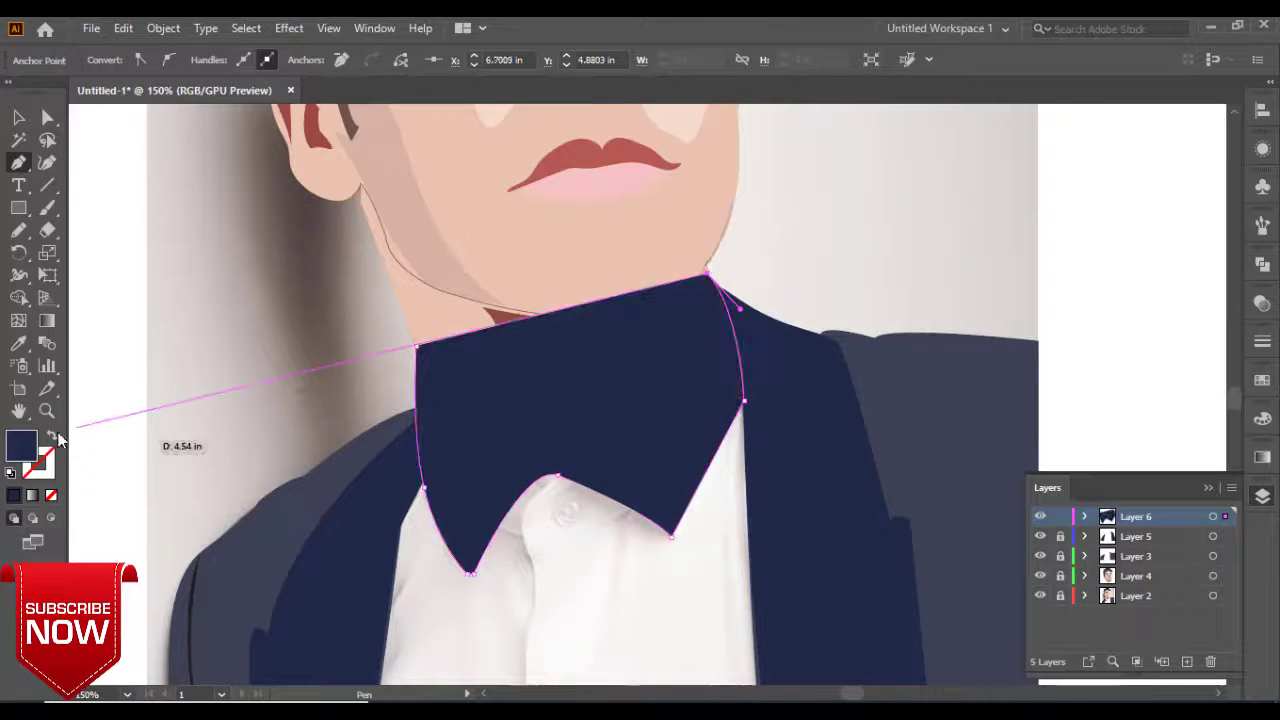
pyautogui.hotkey('shift', 'x')
pyautogui.moveTo(558, 476); pyautogui.dragTo(555, 480)
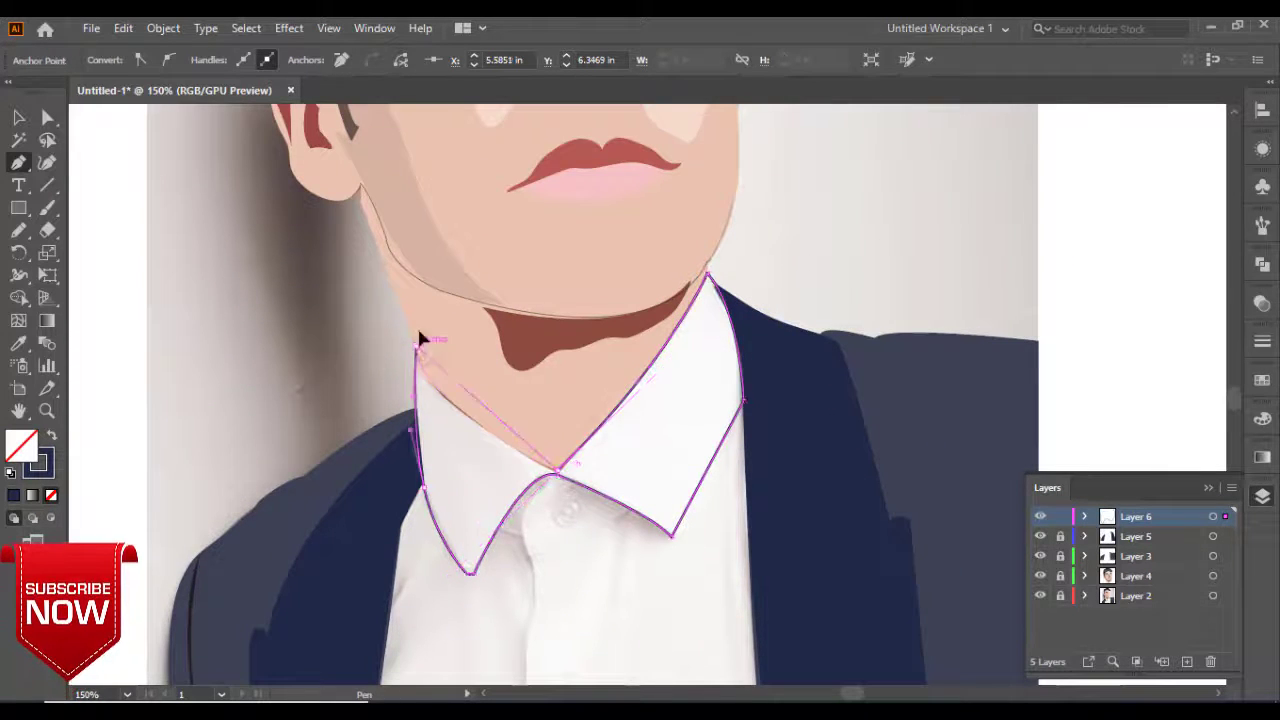
pyautogui.press('i')
pyautogui.click(491, 440)
pyautogui.scroll(-5, 402, 582)
# Trace the white shirt front between the lapels and send it to the back.
pyautogui.press('p')
pyautogui.click(402, 577)
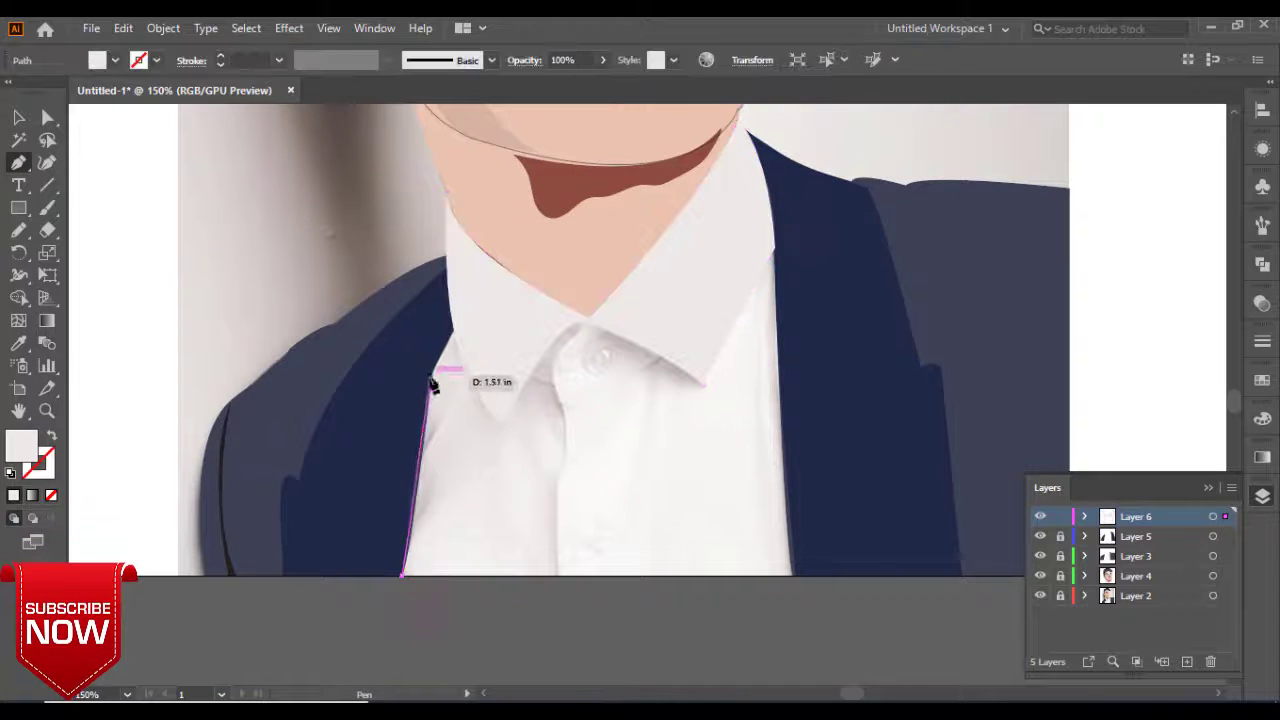
pyautogui.click(430, 375)
pyautogui.click(453, 328)
pyautogui.click(509, 342)
pyautogui.click(558, 325)
pyautogui.click(690, 360)
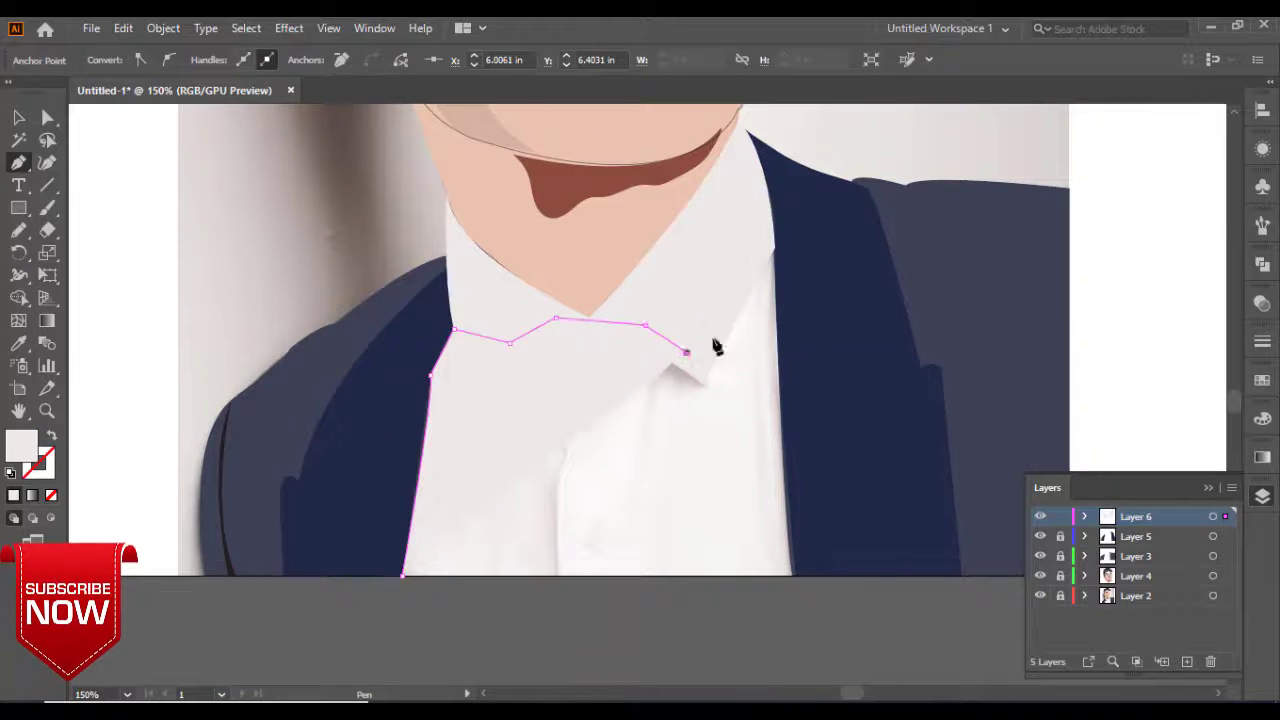
pyautogui.click(773, 237)
pyautogui.click(780, 535)
pyautogui.click(796, 576)
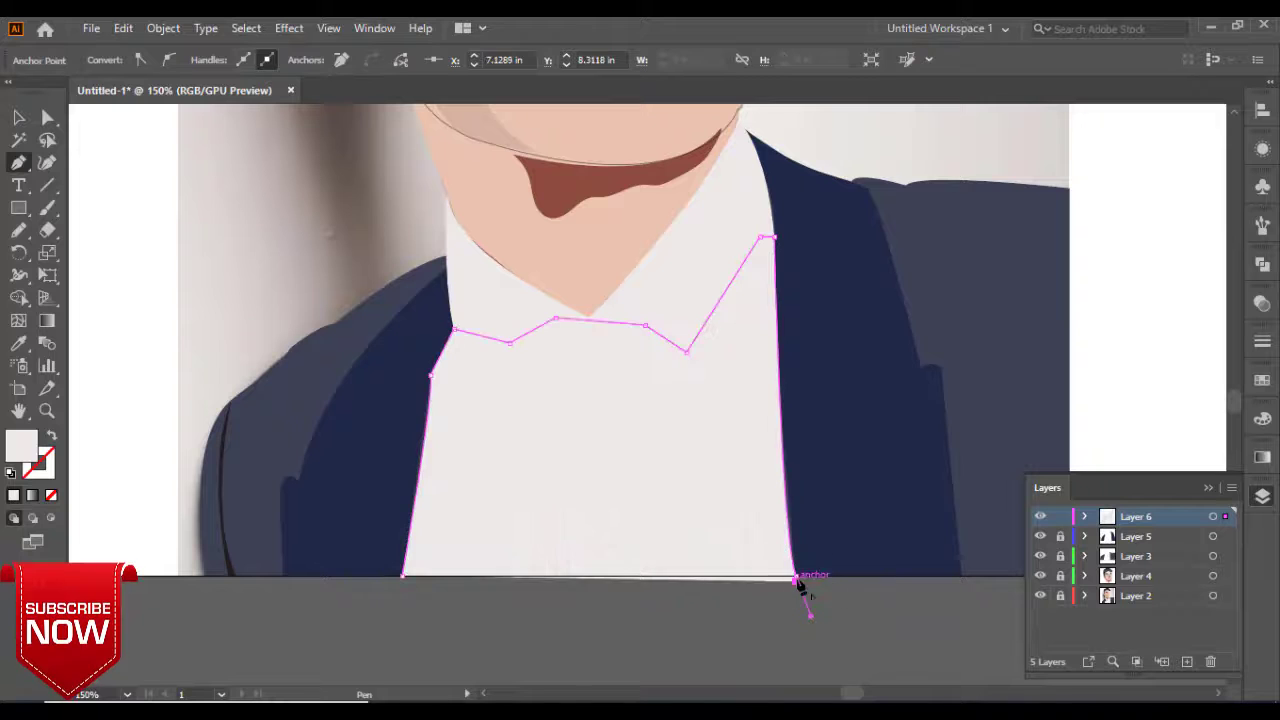
pyautogui.click(402, 577)
pyautogui.click(51, 437)
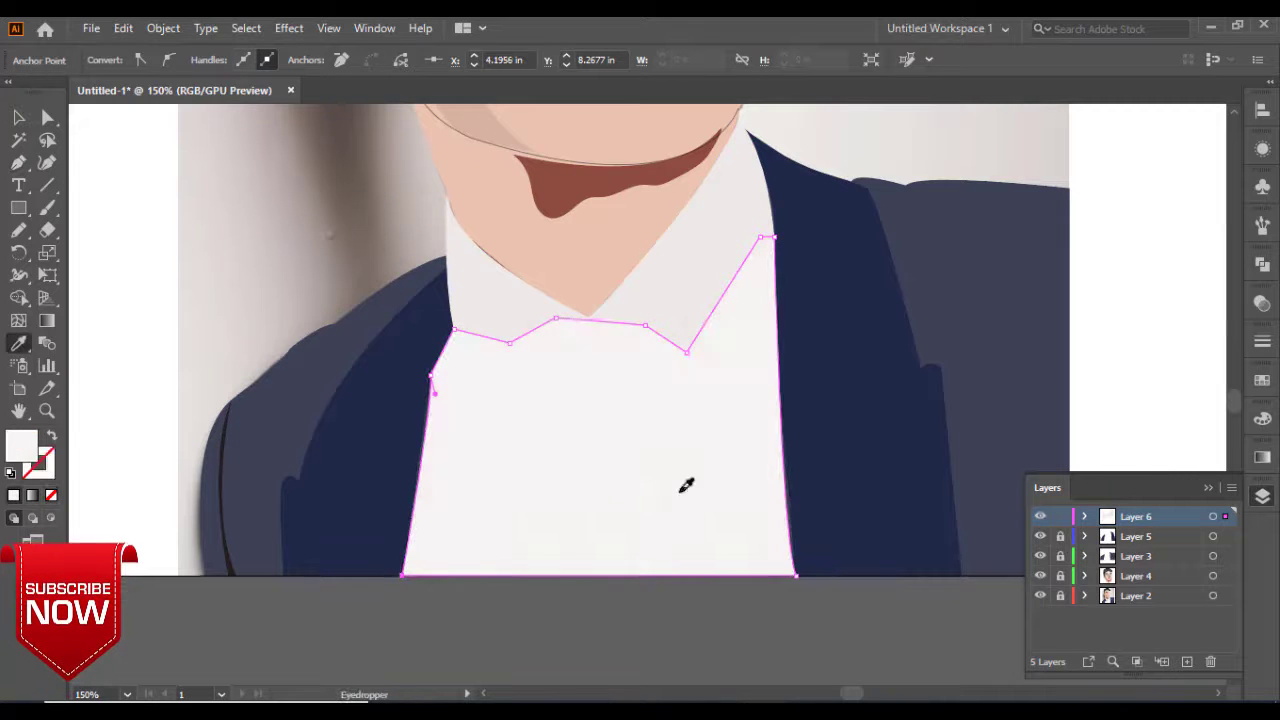
pyautogui.press('v')
pyautogui.rightClick(755, 460)
pyautogui.click(1010, 417)
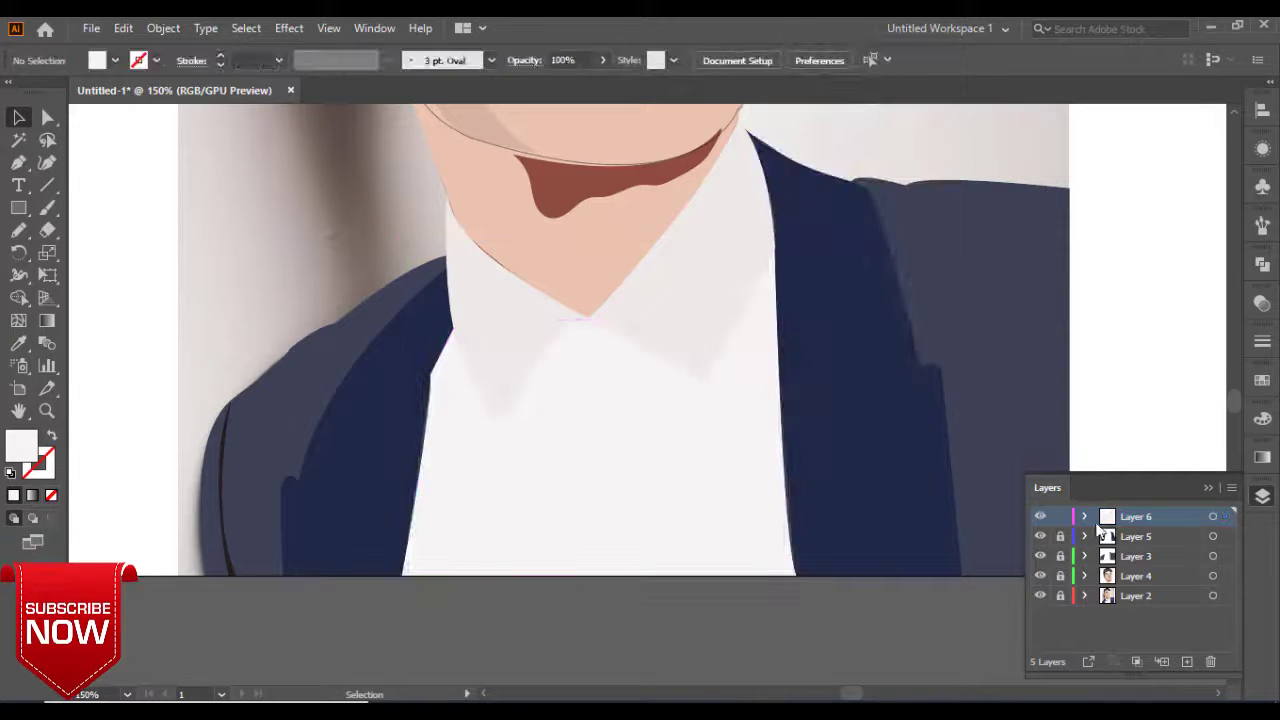
# Hide the shirt layer and draw the placket line down the shirt front.
pyautogui.click(1040, 536)
pyautogui.press('p')
pyautogui.click(589, 322)
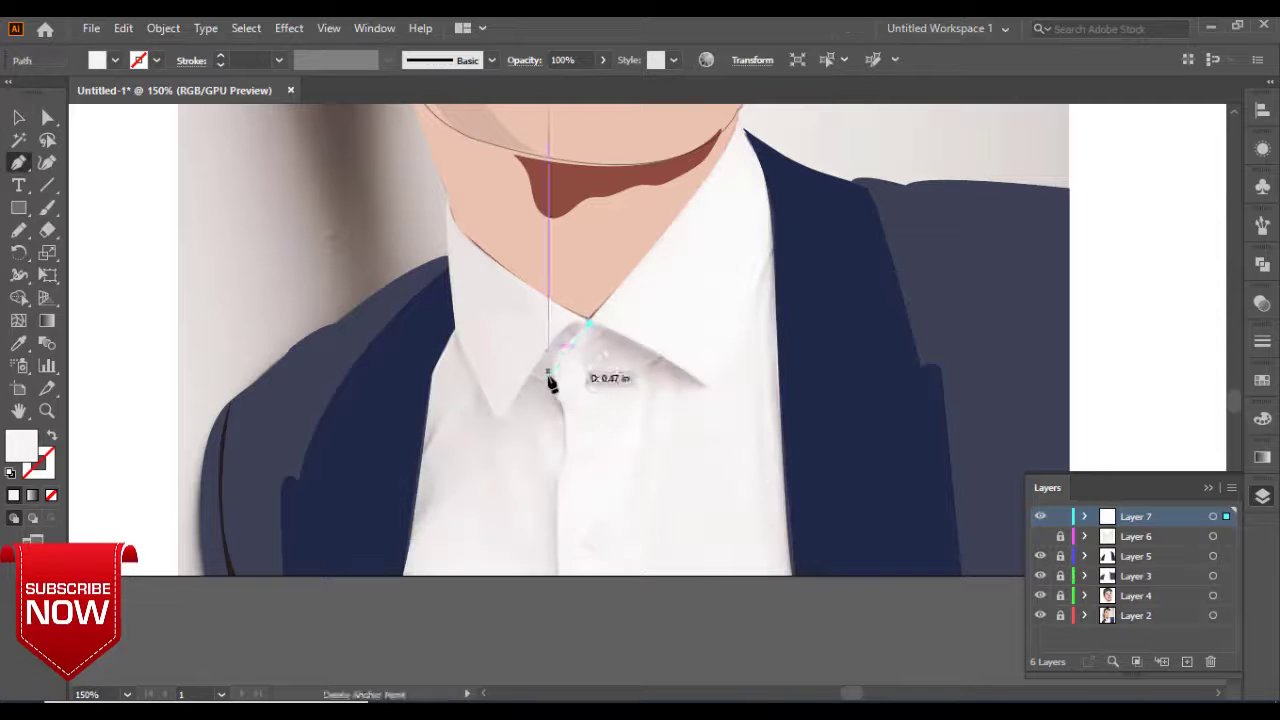
pyautogui.click(563, 428)
pyautogui.click(558, 484)
pyautogui.moveTo(558, 575); pyautogui.dragTo(168, 350)
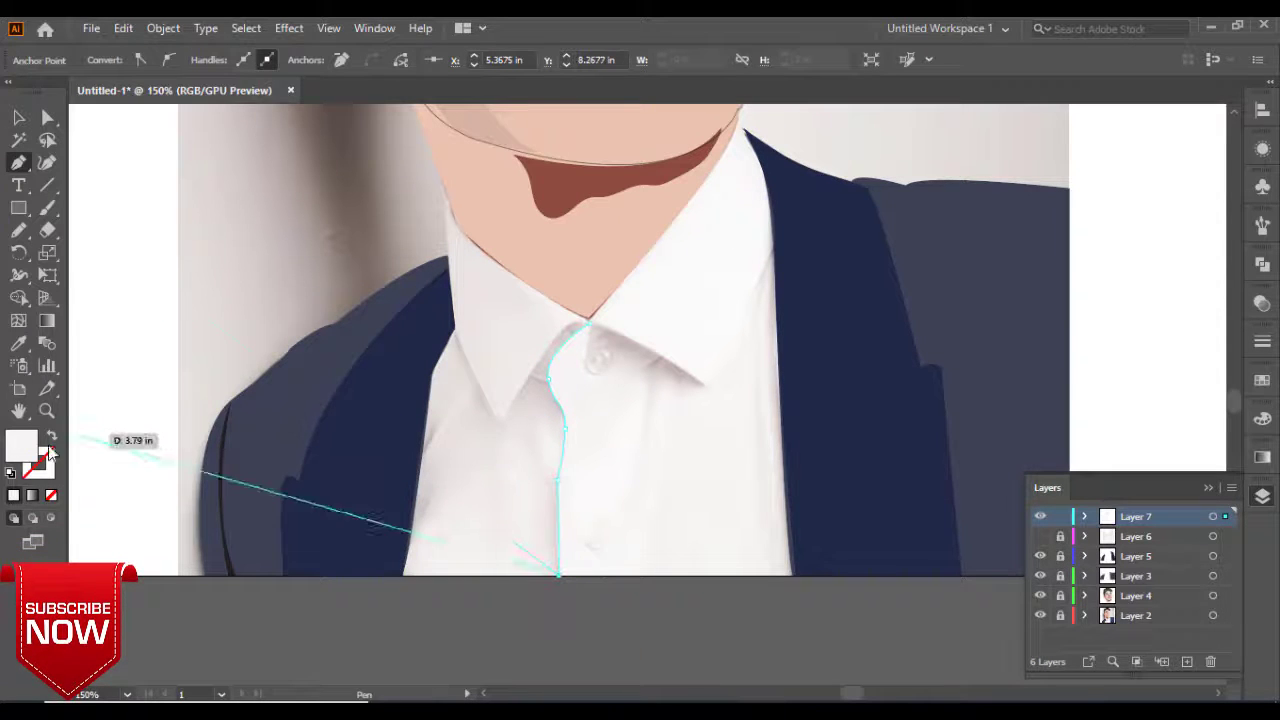
pyautogui.press('v')
pyautogui.click(590, 383)
# Draw a small button circle on the collar filled with the shirt colour.
pyautogui.moveTo(18, 207); pyautogui.dragTo(100, 251)
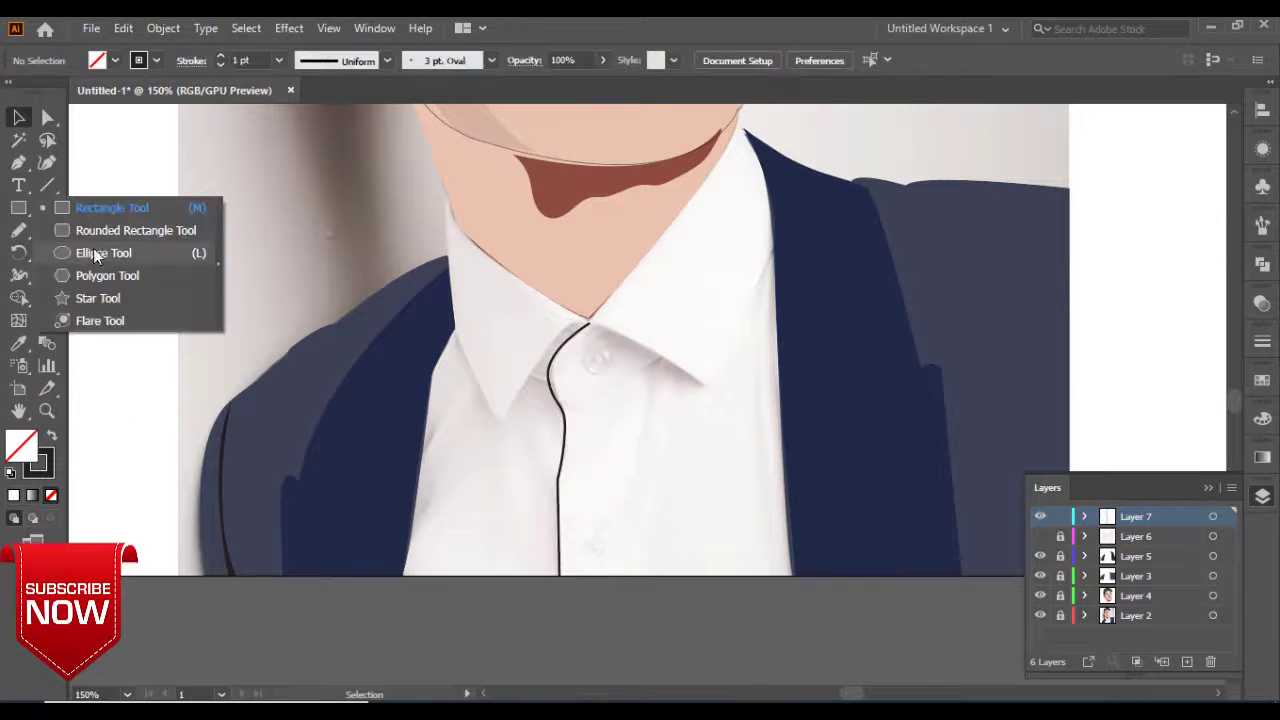
pyautogui.moveTo(614, 376); pyautogui.dragTo(614, 377)
pyautogui.press('i')
pyautogui.click(625, 385)
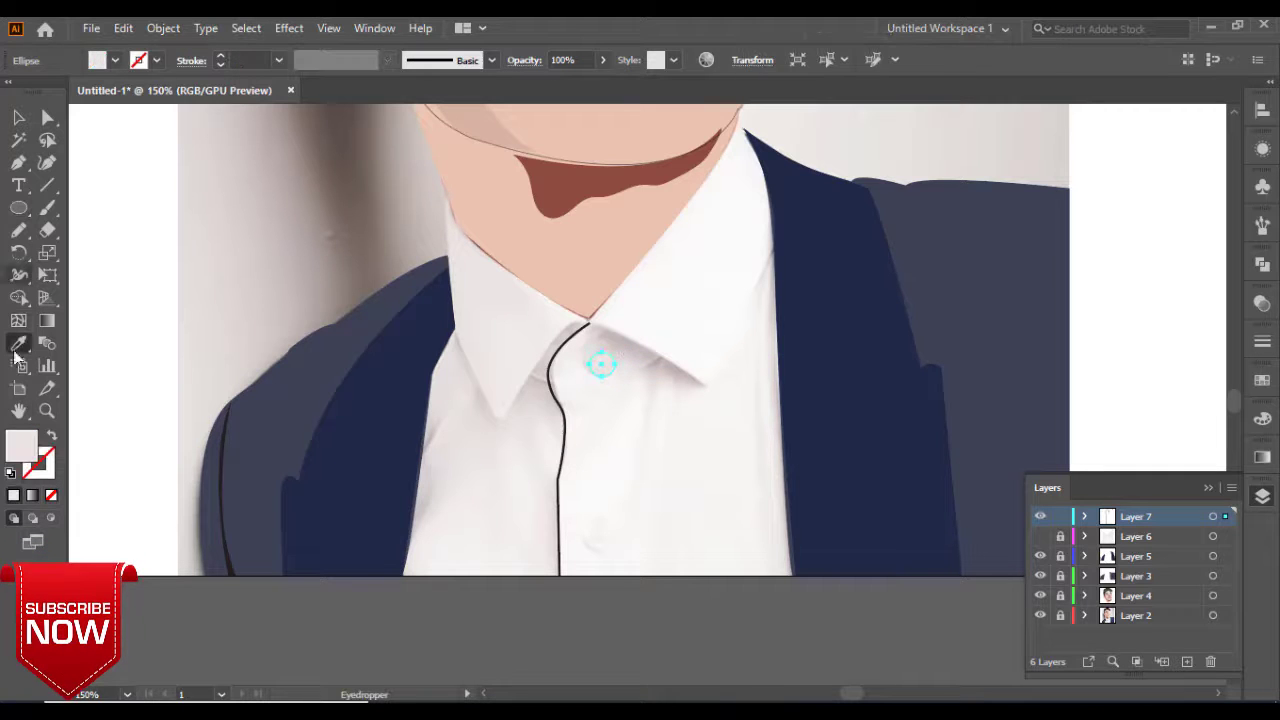
pyautogui.press('v')
pyautogui.click(638, 397)
pyautogui.scroll(5, 608, 378)
pyautogui.click(371, 400)
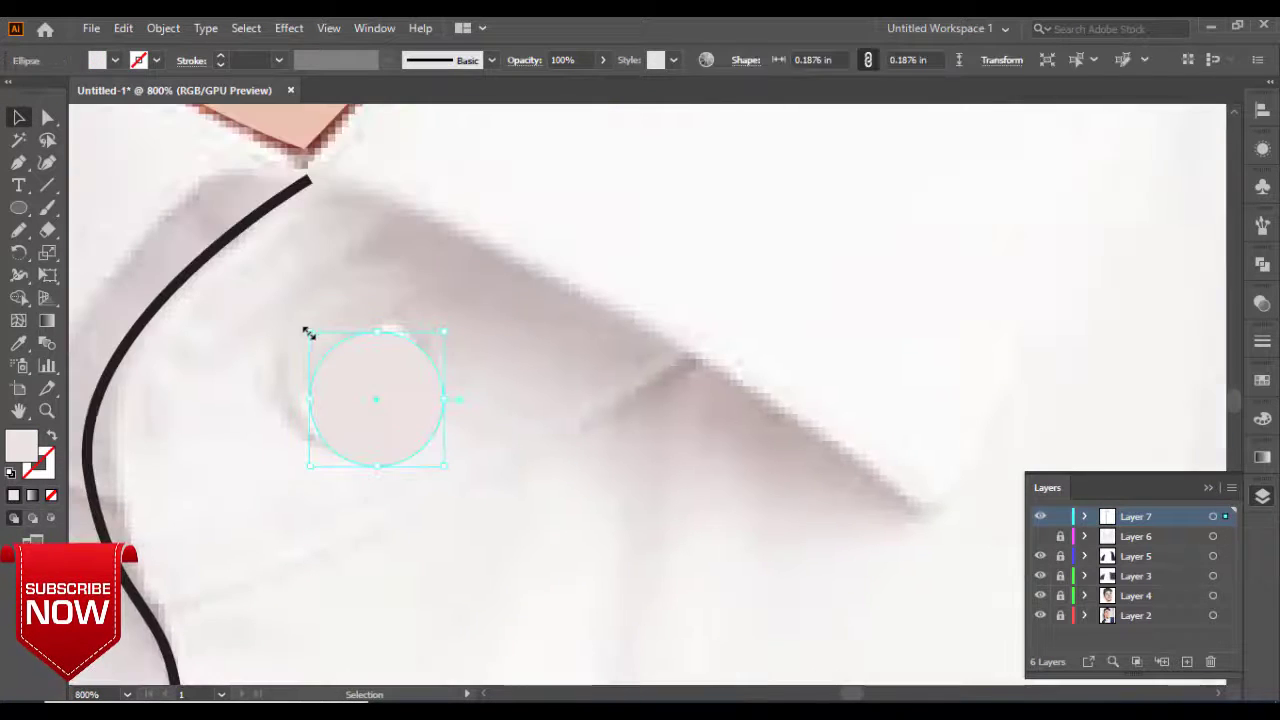
pyautogui.click(147, 398)
# Add a smaller grey centre circle inside the button, with a light outer fill.
pyautogui.click(18, 207)
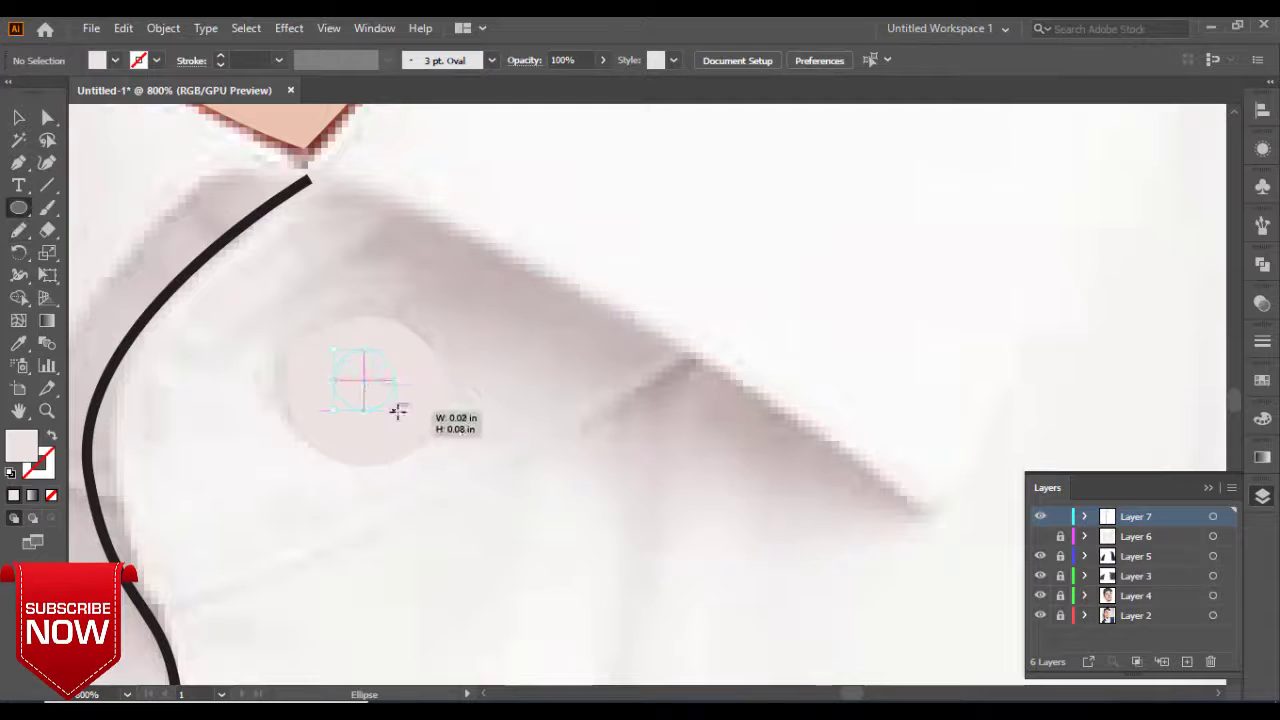
pyautogui.moveTo(287, 315); pyautogui.dragTo(443, 470)
pyautogui.hotkey('shift', 'x')
pyautogui.press('v')
pyautogui.click(263, 432)
pyautogui.press('i')
pyautogui.click(377, 371)
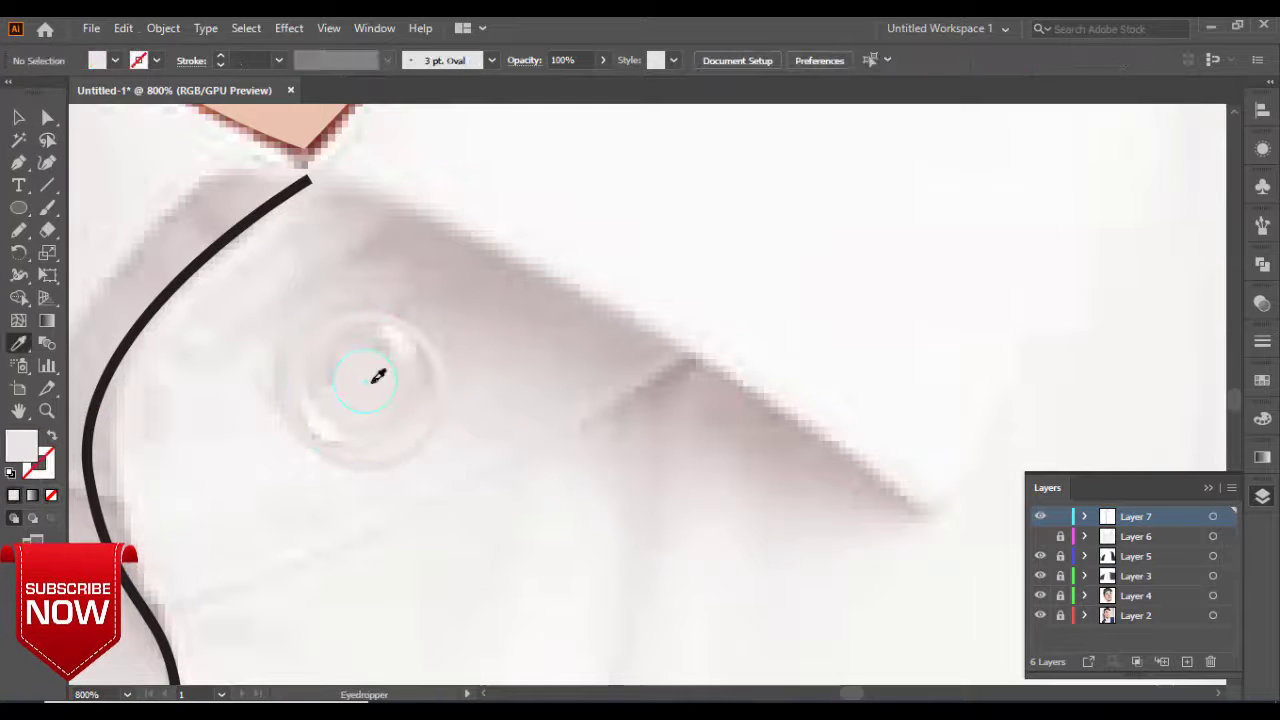
pyautogui.press('v')
pyautogui.click(366, 391)
pyautogui.hotkey('shift', 'x')
pyautogui.click(459, 526)
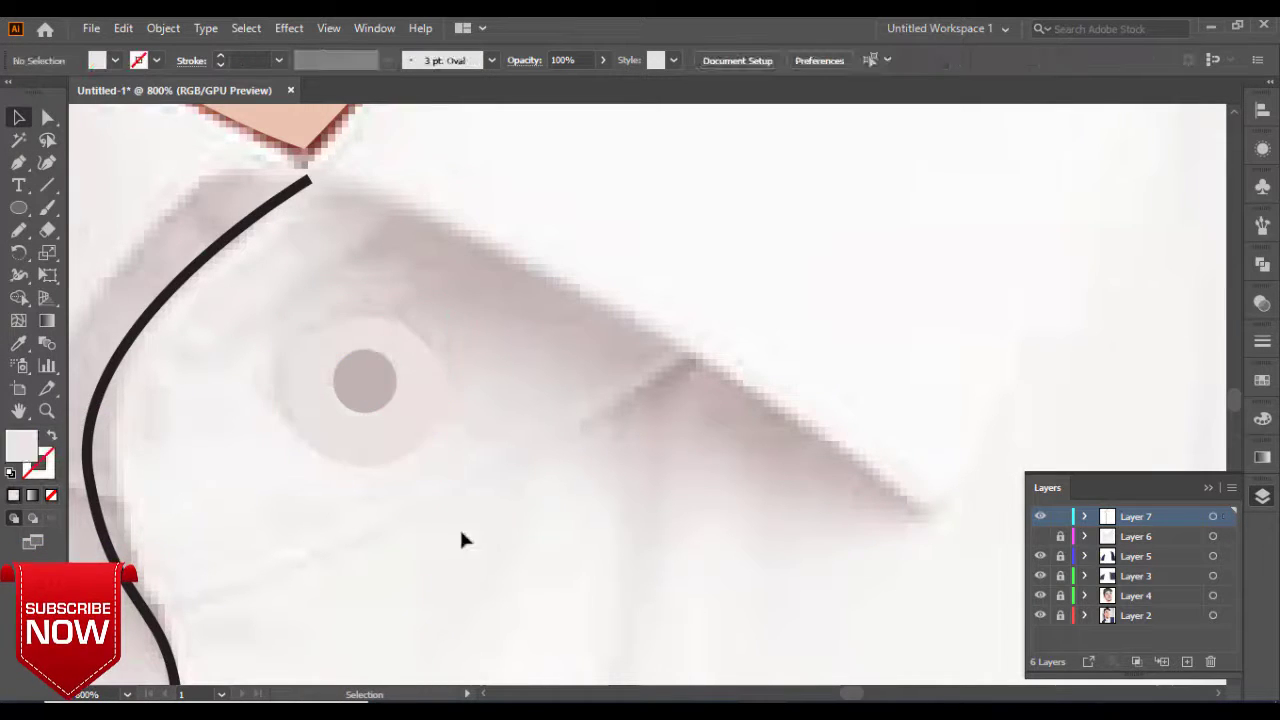
# Draw a black collar edge line across the placket and show the shirt layer again.
pyautogui.hscroll(-5, 89, 341)
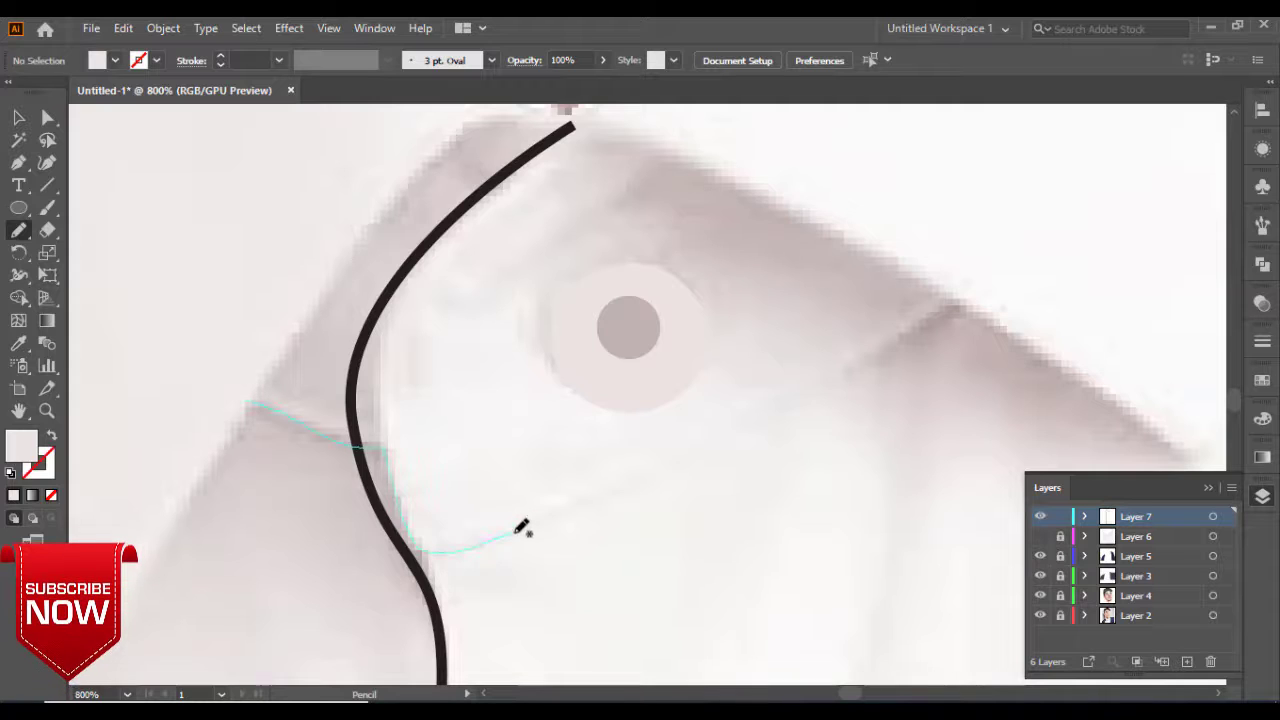
pyautogui.moveTo(967, 307); pyautogui.dragTo(968, 306)
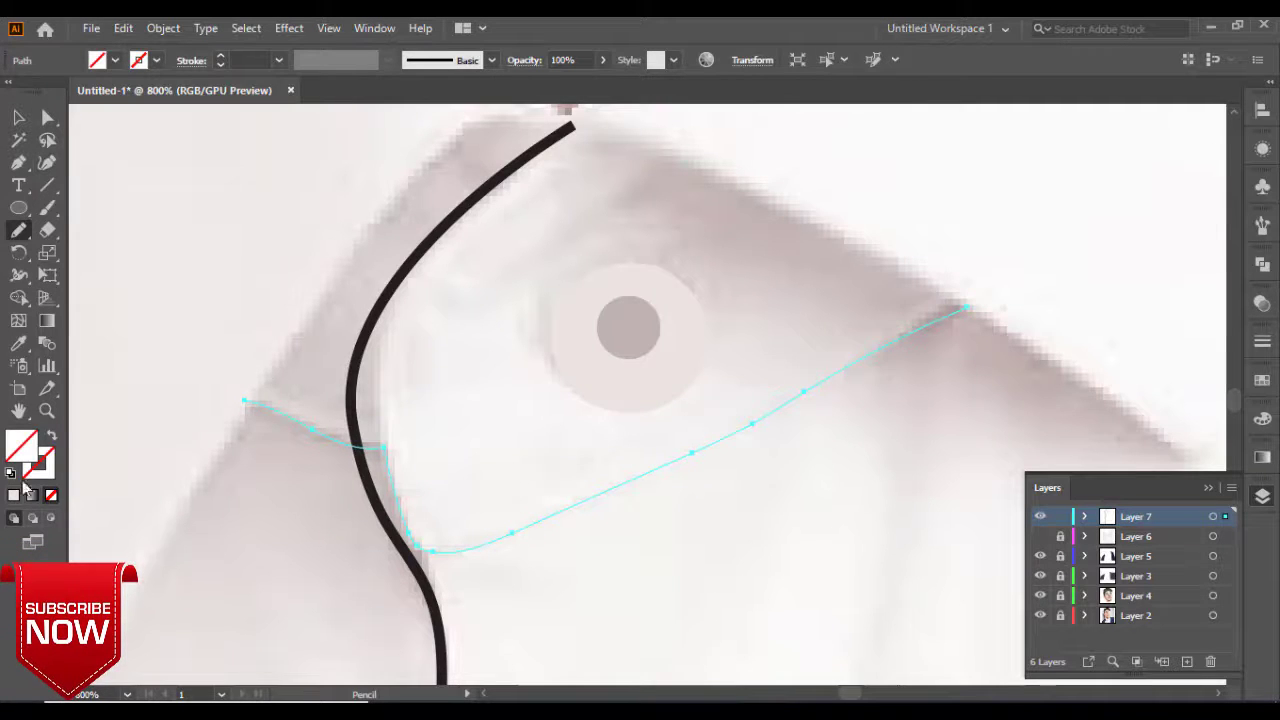
pyautogui.press('v')
pyautogui.click(507, 416)
pyautogui.hotkey('ctrl', '-')
pyautogui.hotkey('ctrl', '-')
pyautogui.hotkey('ctrl', '-')
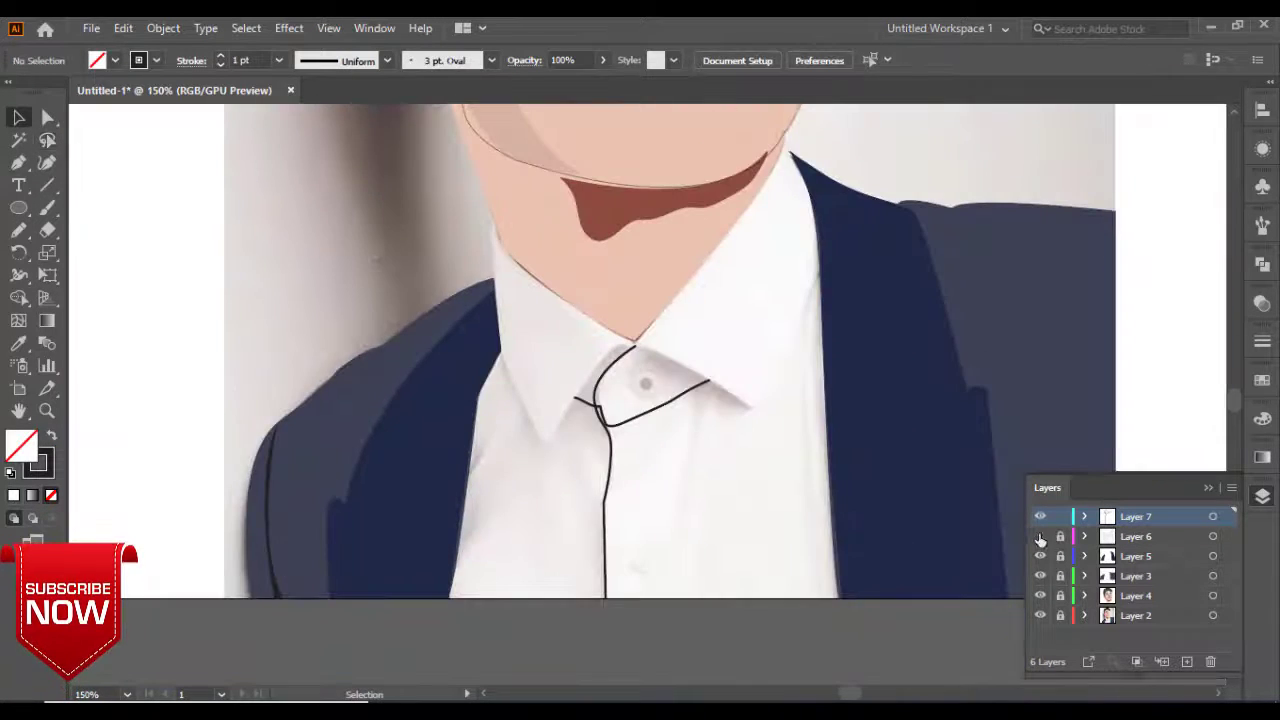
pyautogui.click(1040, 537)
pyautogui.hotkey('ctrl', '-')
pyautogui.hotkey('ctrl', '-')
pyautogui.hotkey('ctrl', '-')
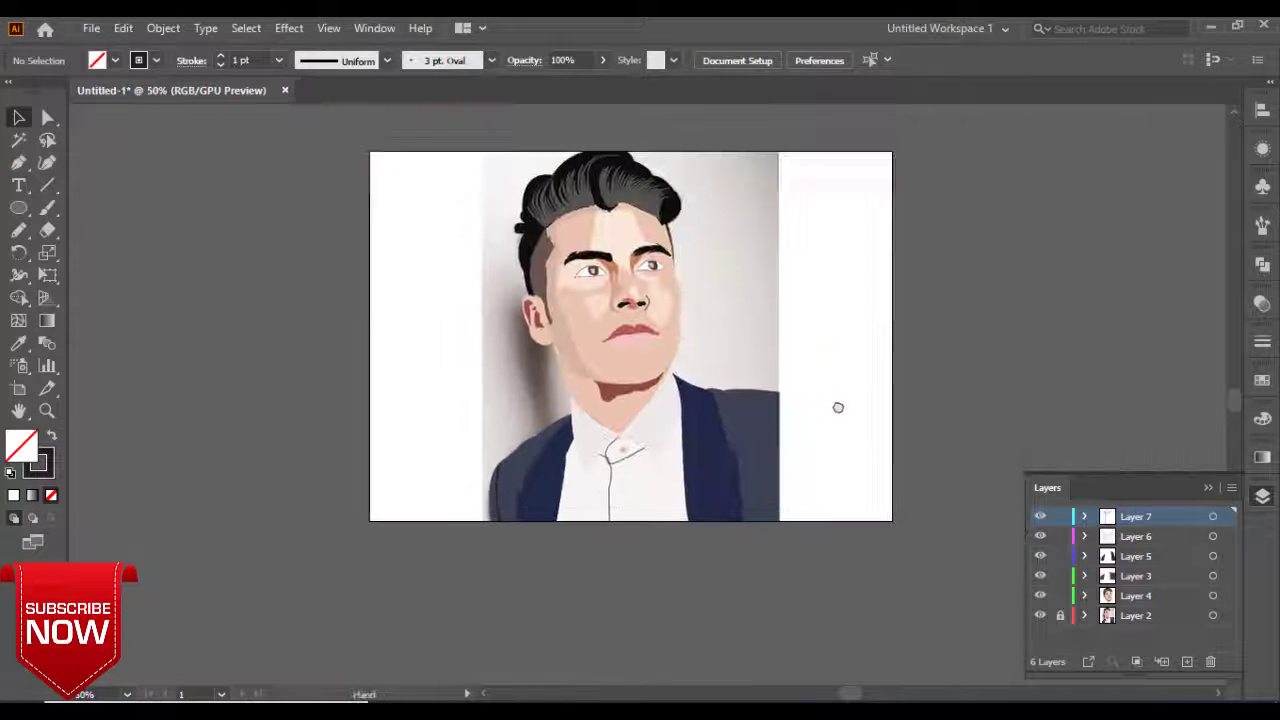
# Select all the artwork and delete the unused reference layer.
pyautogui.hotkey('ctrl', 'a')
pyautogui.rightClick(537, 363)
pyautogui.click(643, 477)
pyautogui.click(1134, 540)
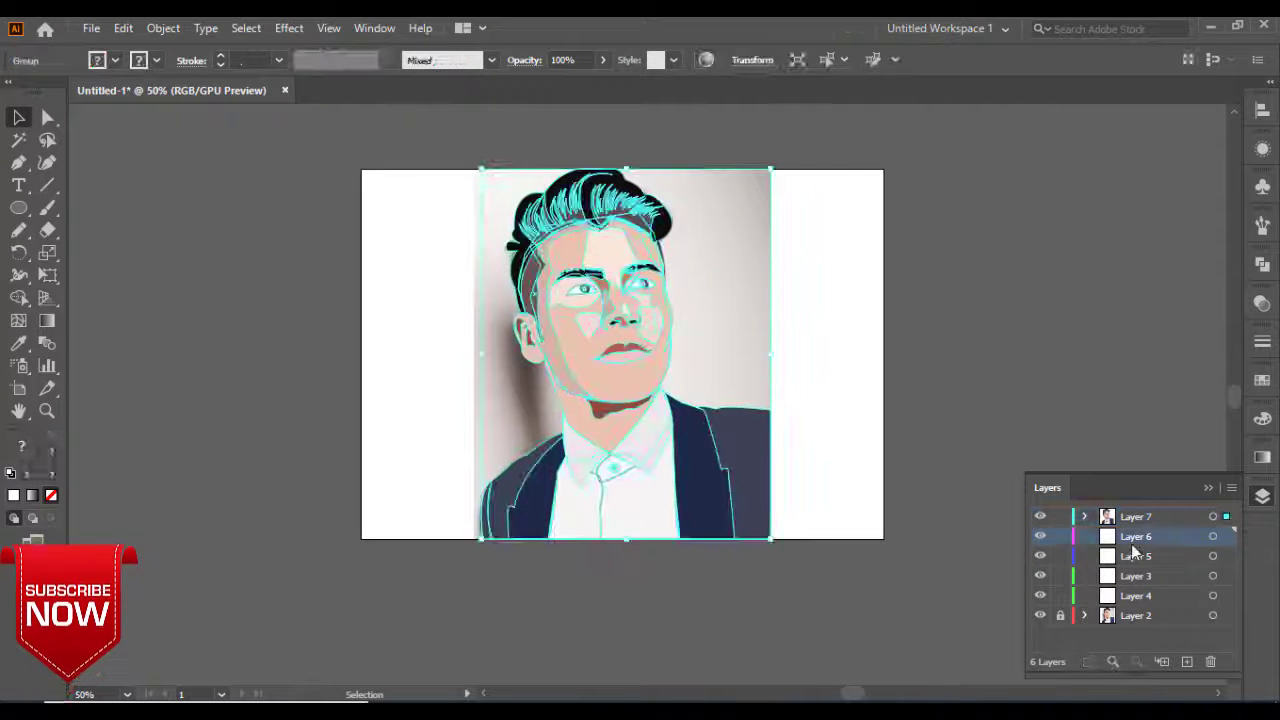
pyautogui.click(1212, 663)
# Unlock the photo layer and place the photo beside the illustration to compare.
pyautogui.click(1060, 536)
pyautogui.moveTo(715, 310); pyautogui.dragTo(1121, 302)
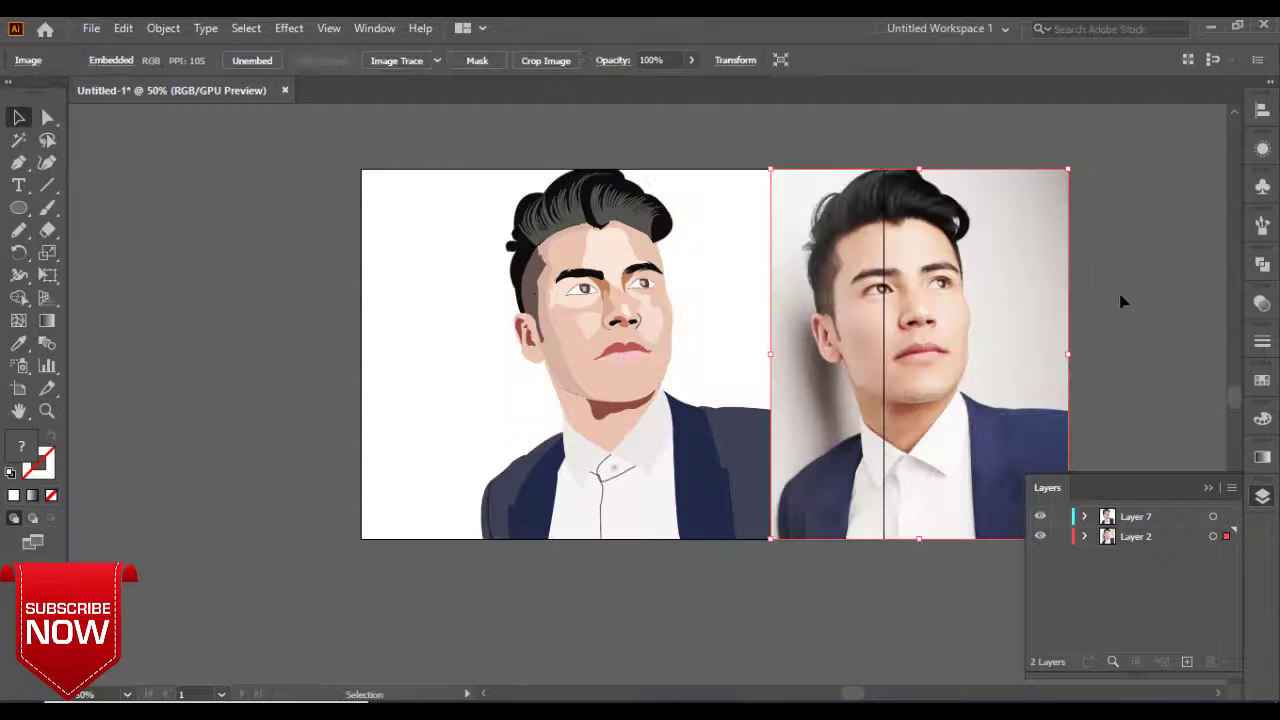
pyautogui.click(1121, 302)
pyautogui.moveTo(648, 449); pyautogui.dragTo(528, 444)
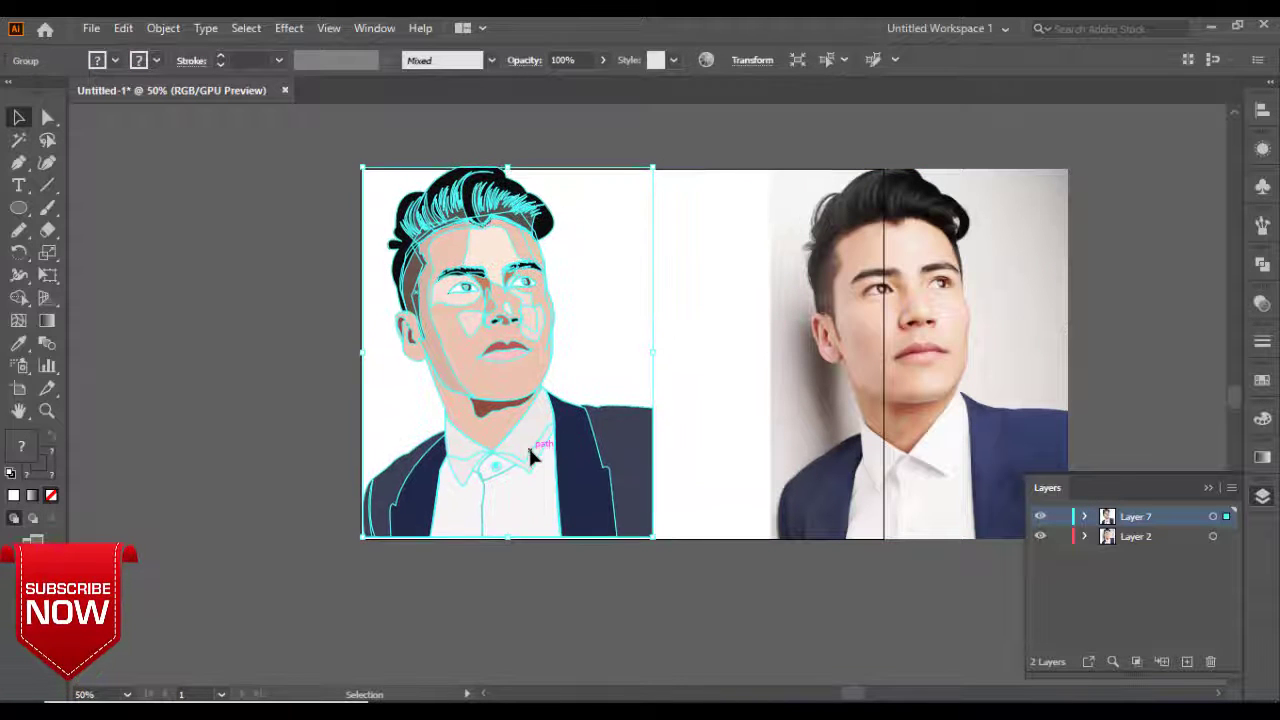
pyautogui.moveTo(1064, 413); pyautogui.dragTo(968, 413)
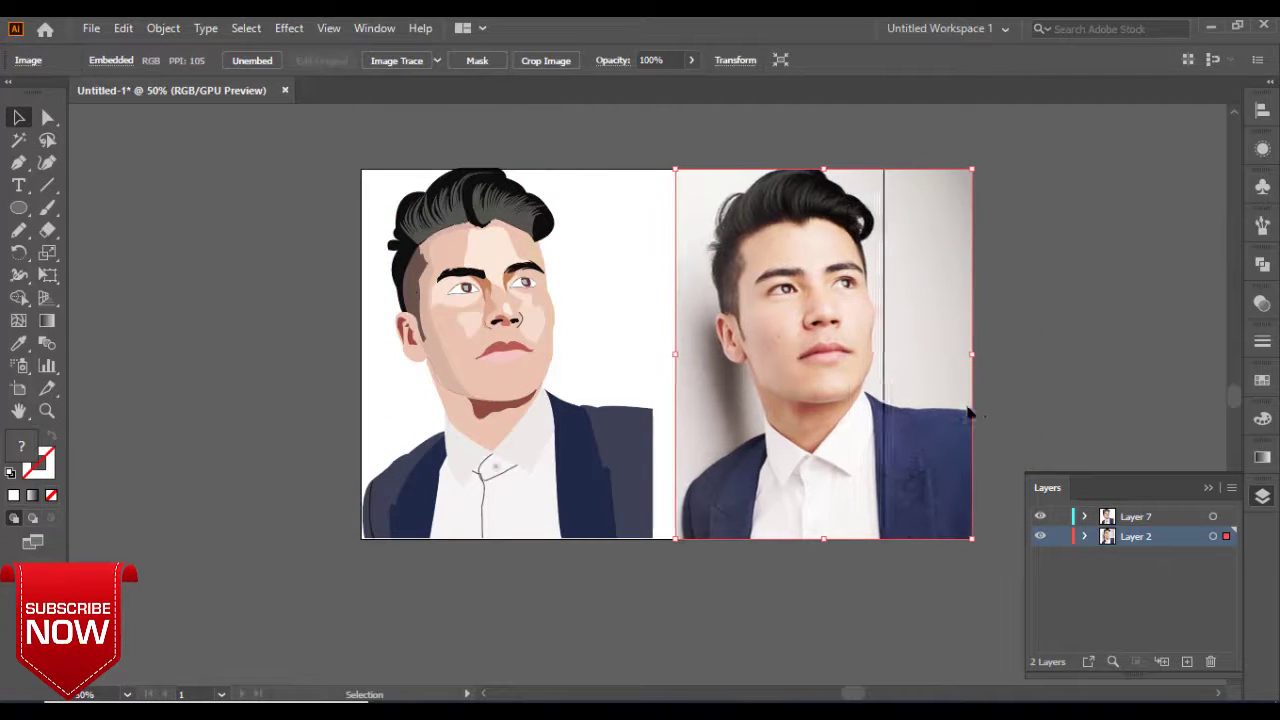
pyautogui.click(606, 171)
pyautogui.hotkey('ctrl', '+')
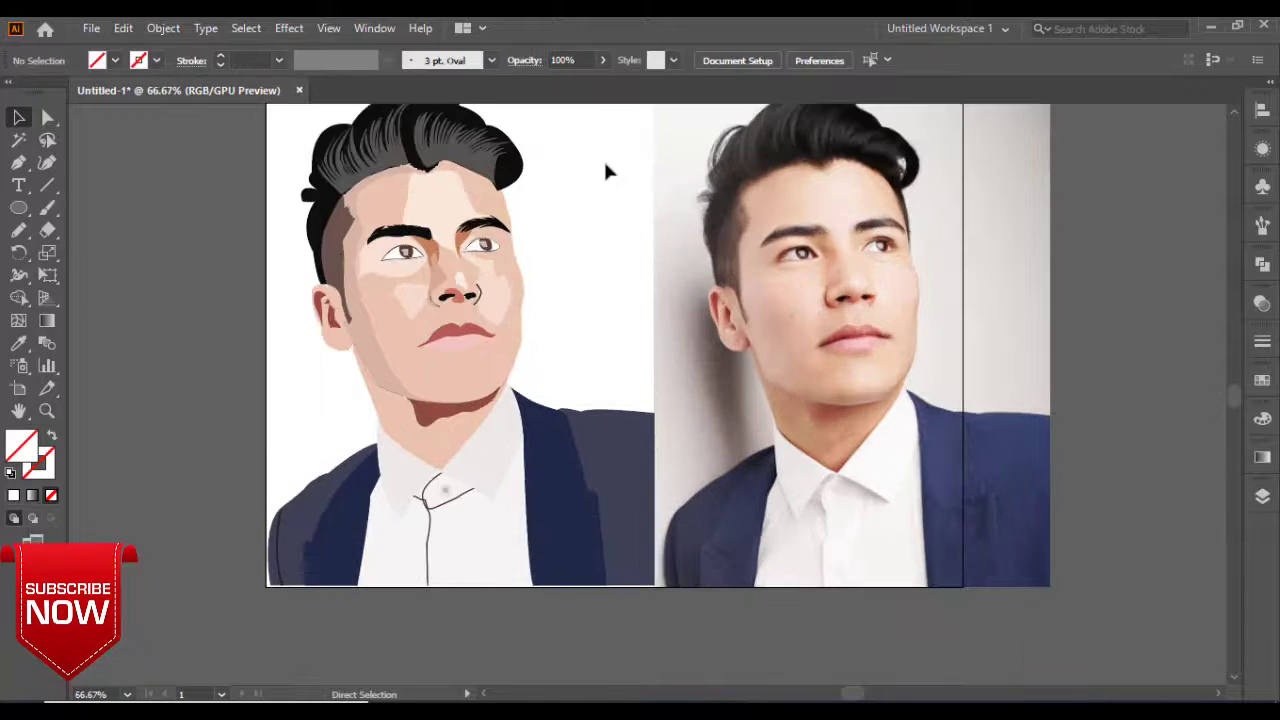
pyautogui.hotkey('ctrl', '+')
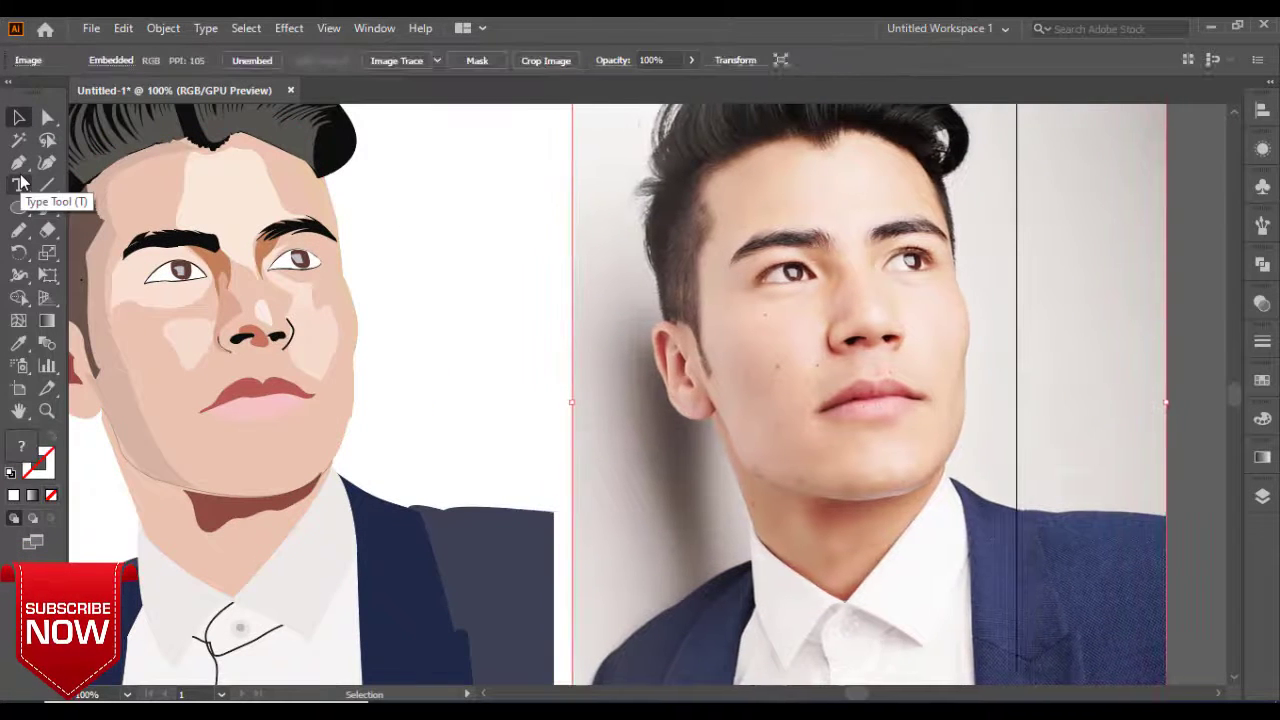
pyautogui.hotkey('ctrl', '-')
pyautogui.hotkey('ctrl', '-')
pyautogui.hotkey('ctrl', '-')
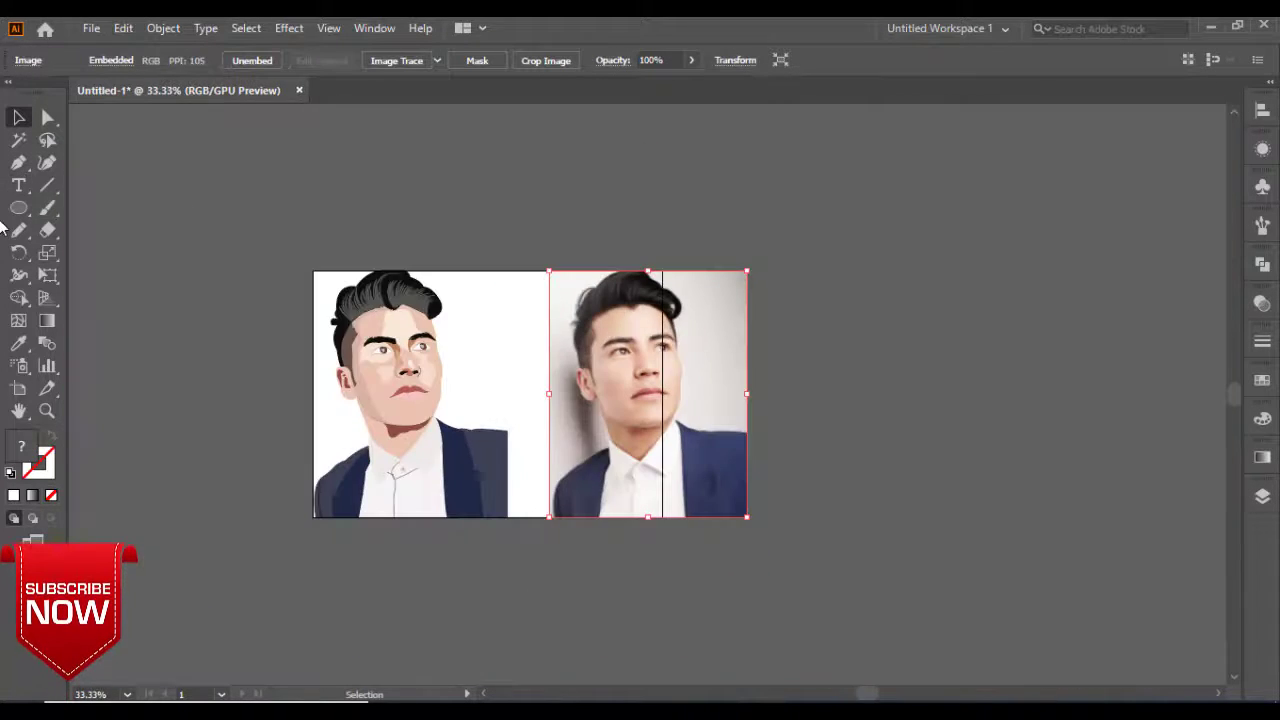
# Centre-align the illustration and photo horizontally and vertically, stacking them together.
pyautogui.click(430, 350)
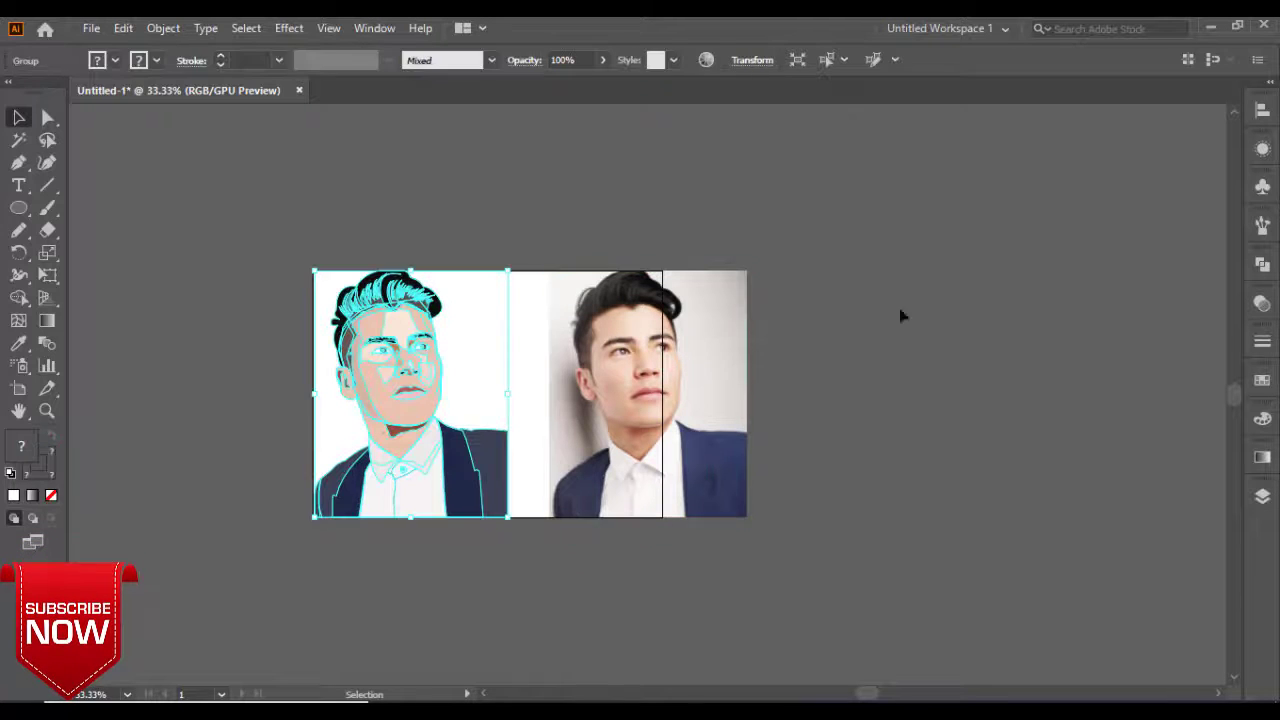
pyautogui.hotkey('ctrl', 'a')
pyautogui.click(1262, 110)
pyautogui.click(1076, 151)
pyautogui.click(697, 254)
pyautogui.click(482, 355)
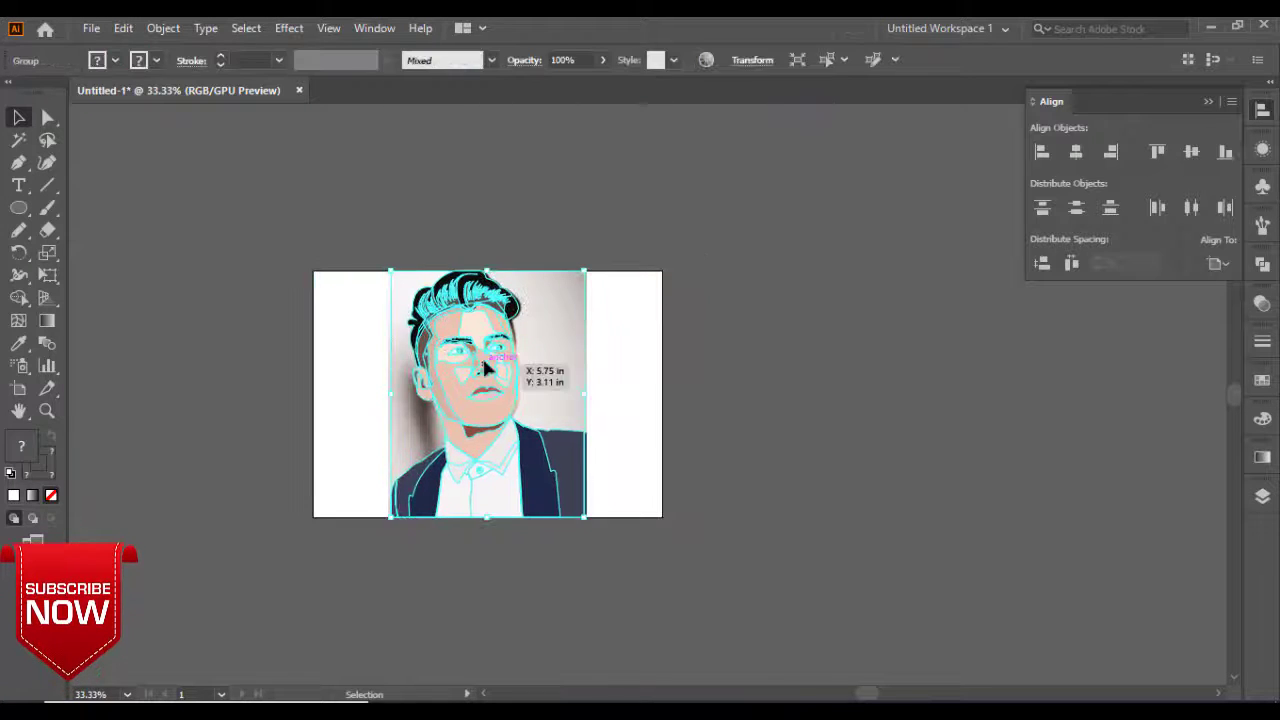
pyautogui.hotkey('ctrl', '1')
pyautogui.click(1262, 496)
# With the illustration hidden, draw a peach skin-tone shading shape over the chin.
pyautogui.click(1040, 516)
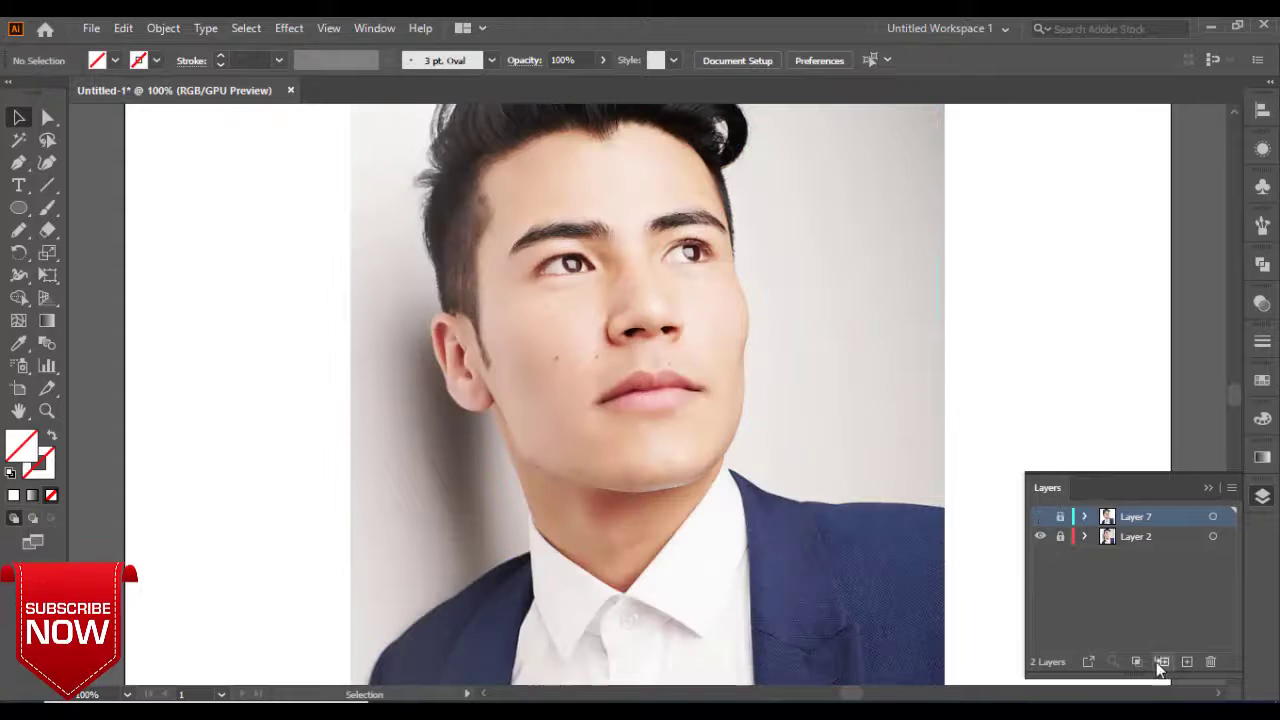
pyautogui.moveTo(686, 319); pyautogui.dragTo(643, 374)
pyautogui.hotkey('ctrl', '+')
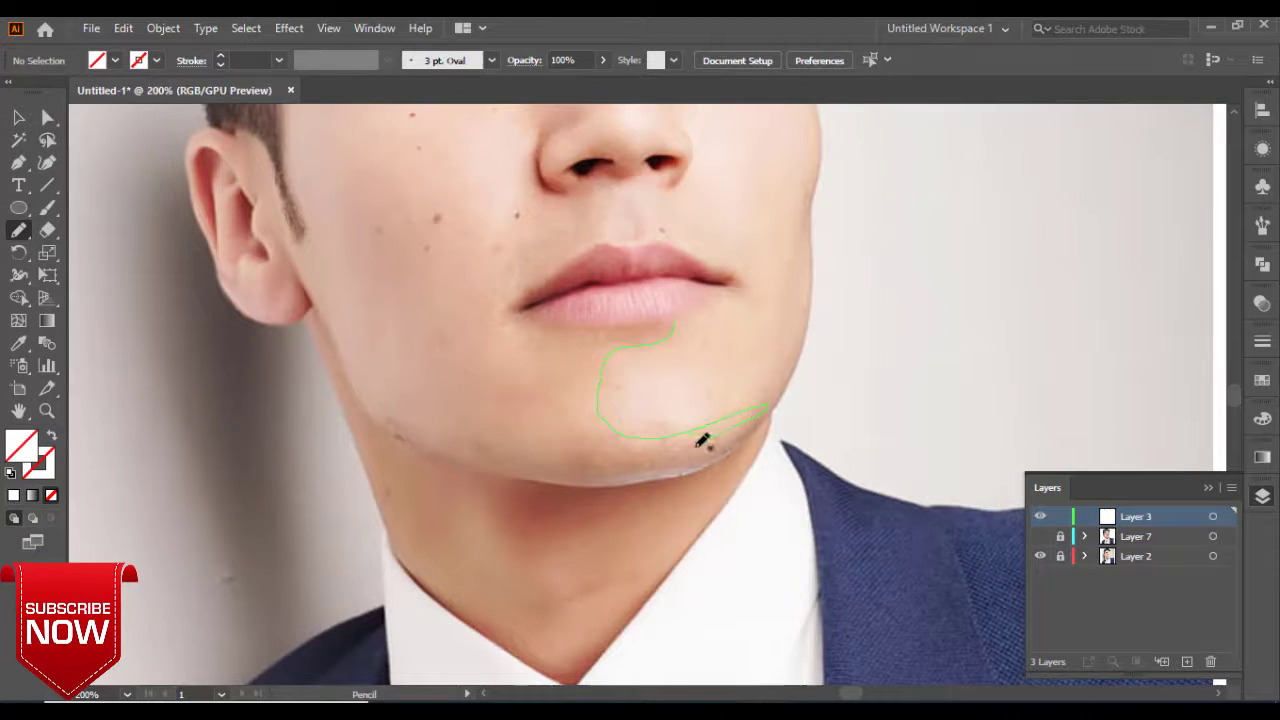
pyautogui.moveTo(662, 324); pyautogui.dragTo(640, 328)
pyautogui.press('i')
pyautogui.click(420, 300)
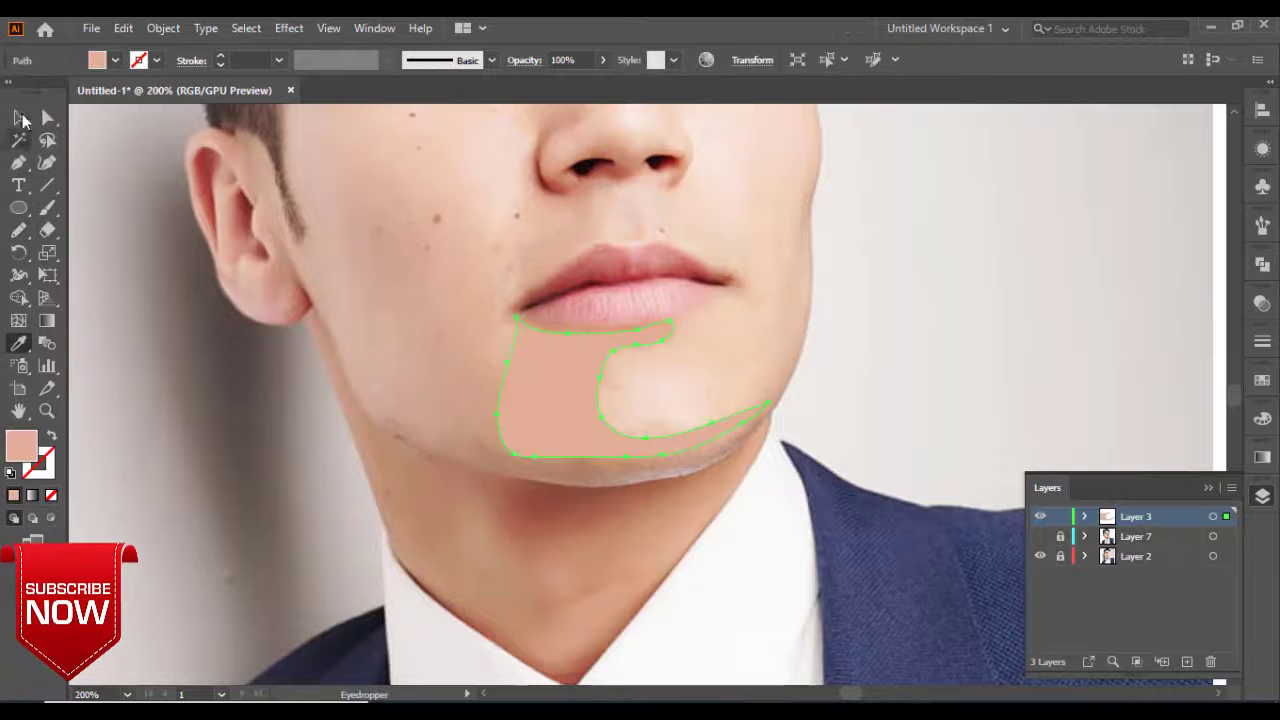
pyautogui.keyDown('ctrl'); pyautogui.click(364, 272); pyautogui.keyUp('ctrl')
# Add a curved chin highlight shape filled with a lighter skin tone.
pyautogui.click(662, 343)
pyautogui.moveTo(768, 404); pyautogui.dragTo(800, 390)
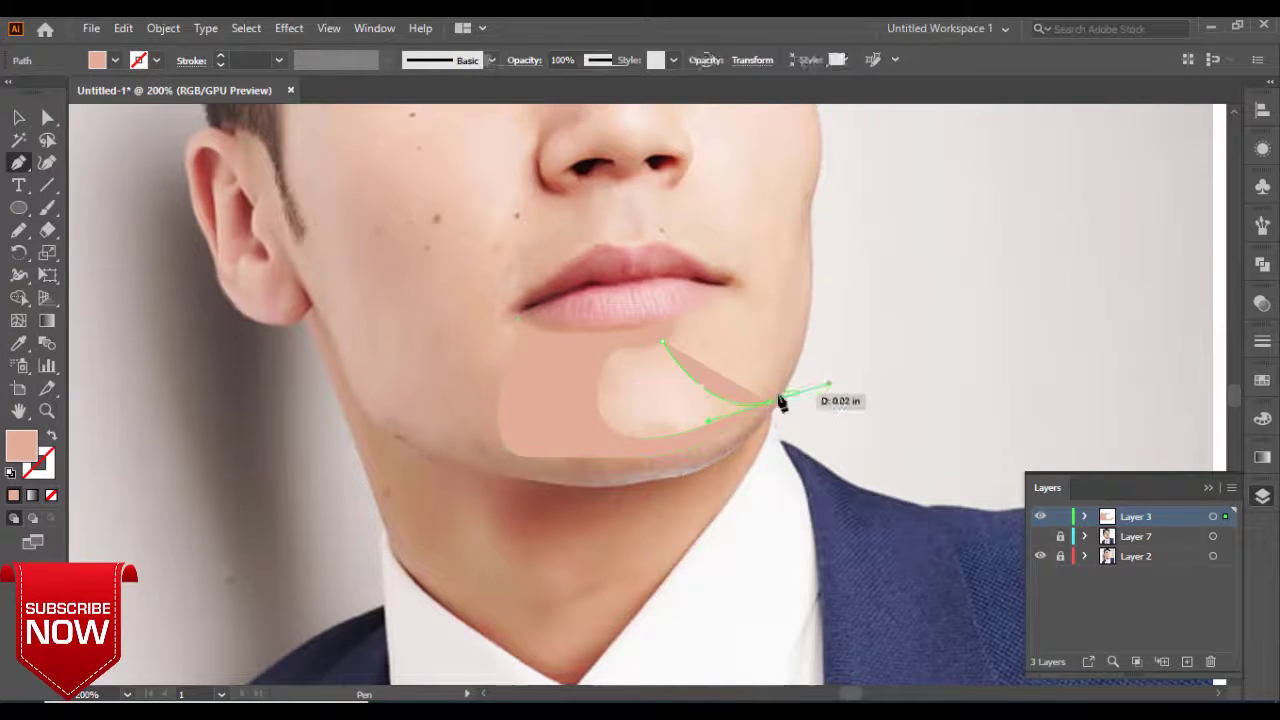
pyautogui.moveTo(615, 432); pyautogui.dragTo(580, 404)
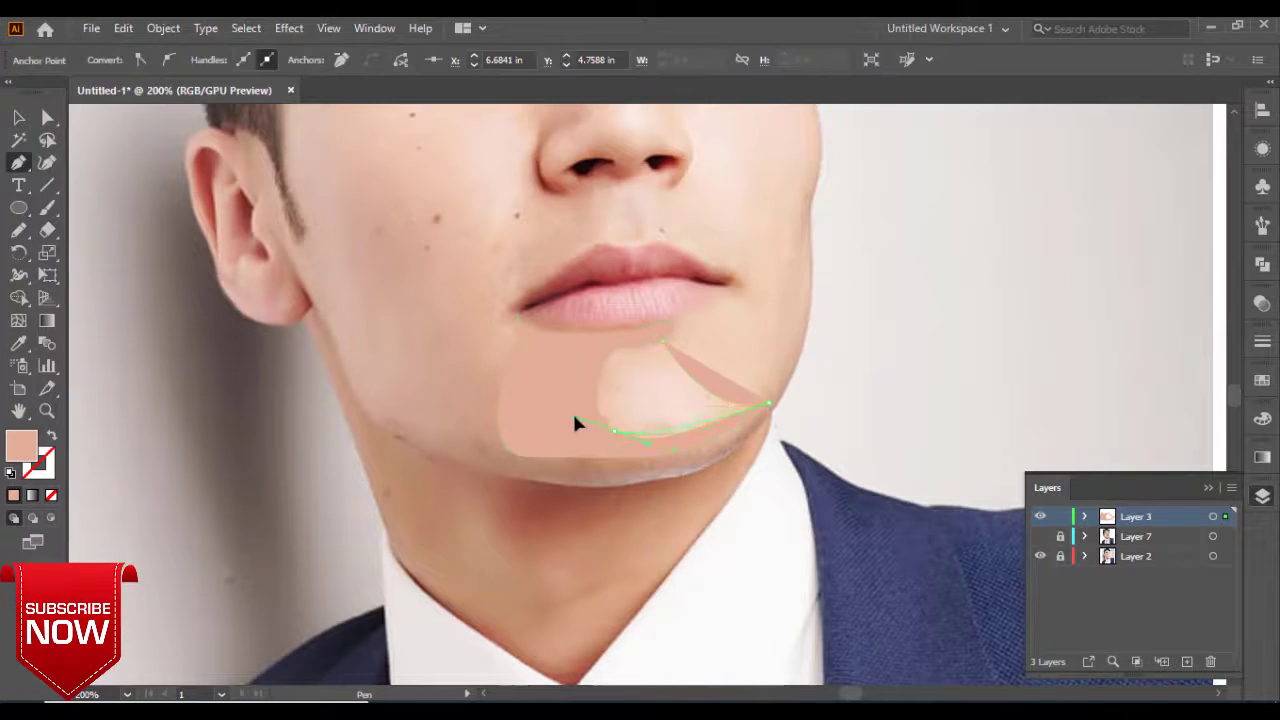
pyautogui.click(19, 343)
pyautogui.click(648, 394)
# Show all hidden layers again and zoom out to view the whole portrait.
pyautogui.moveTo(1040, 536); pyautogui.dragTo(1040, 556)
pyautogui.click(881, 420)
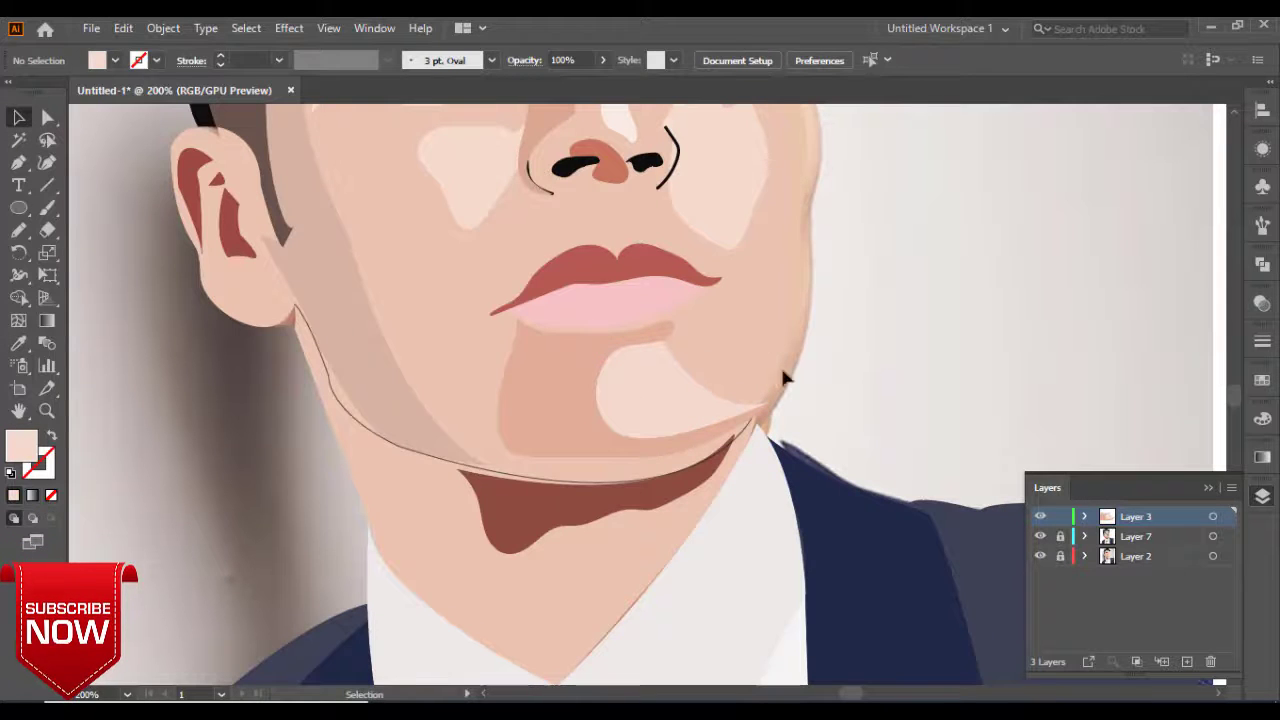
pyautogui.click(740, 389)
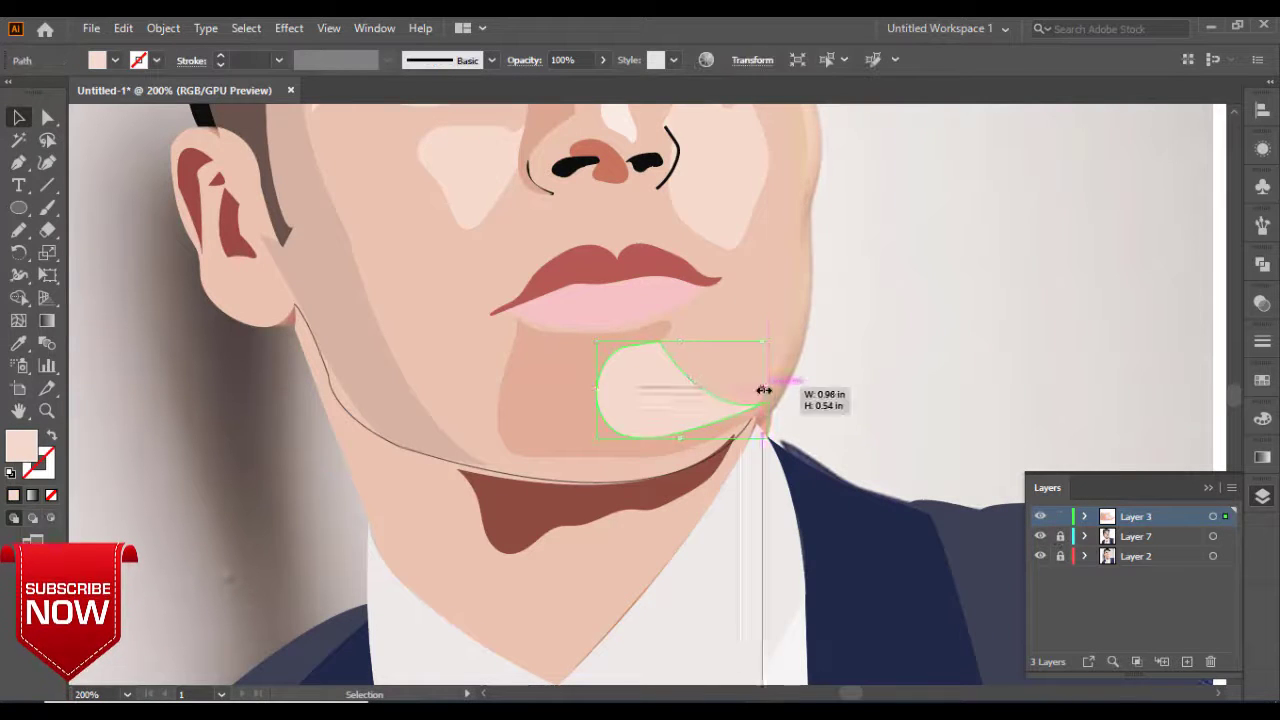
pyautogui.click(863, 384)
pyautogui.hotkey('ctrl', '-')
pyautogui.hotkey('ctrl', '-')
pyautogui.hotkey('ctrl', '-')
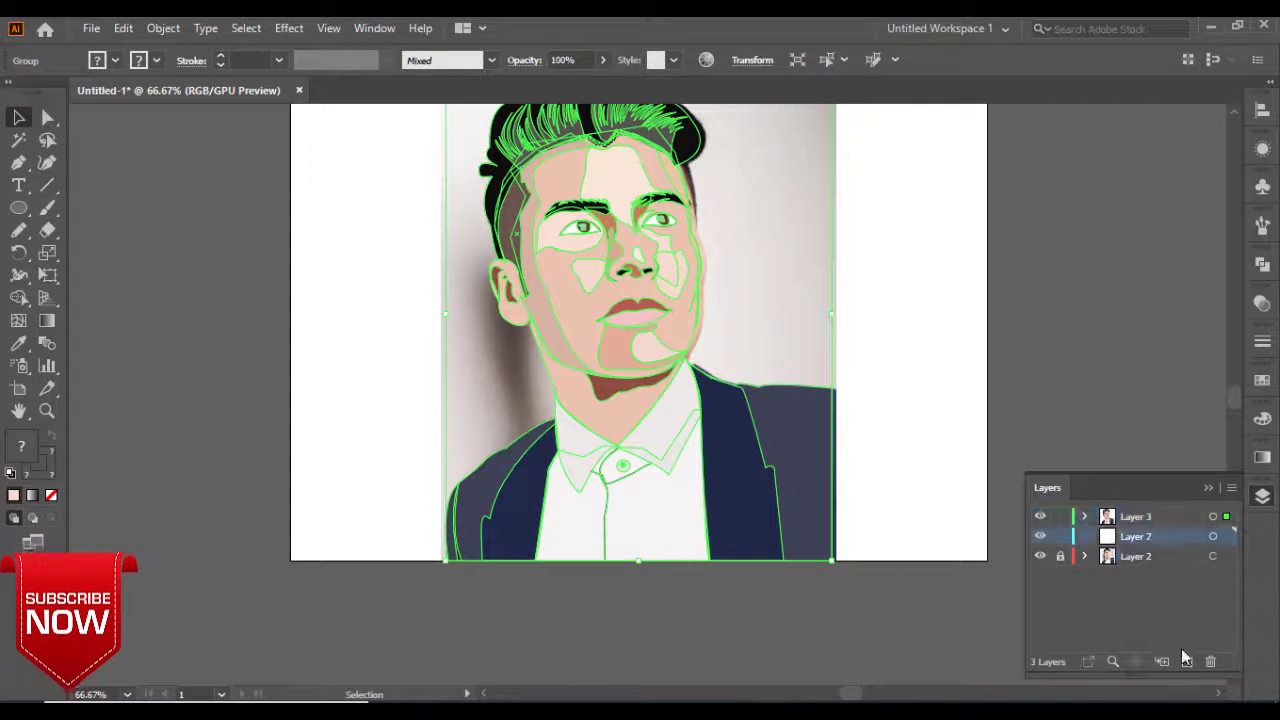
pyautogui.click(1137, 536)
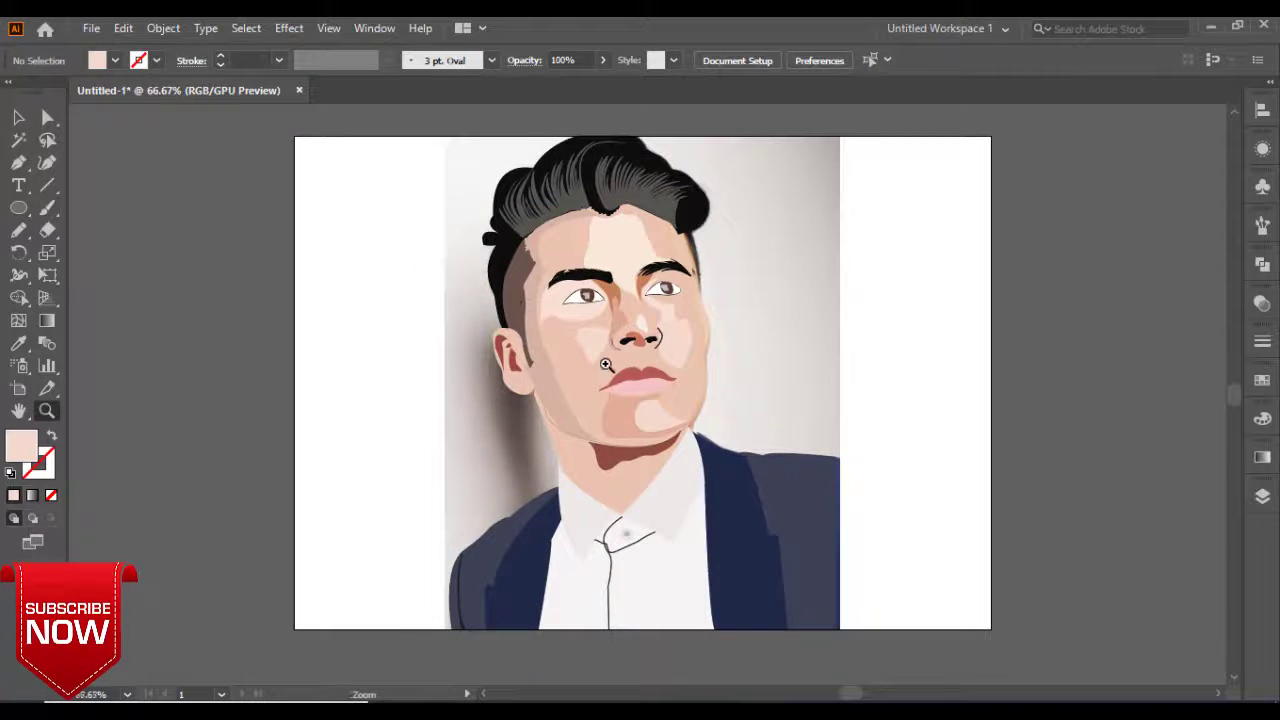
pyautogui.moveTo(606, 365)
pyautogui.mouseDown()
pyautogui.moveTo(583, 371)
pyautogui.moveTo(643, 383)
pyautogui.mouseUp()
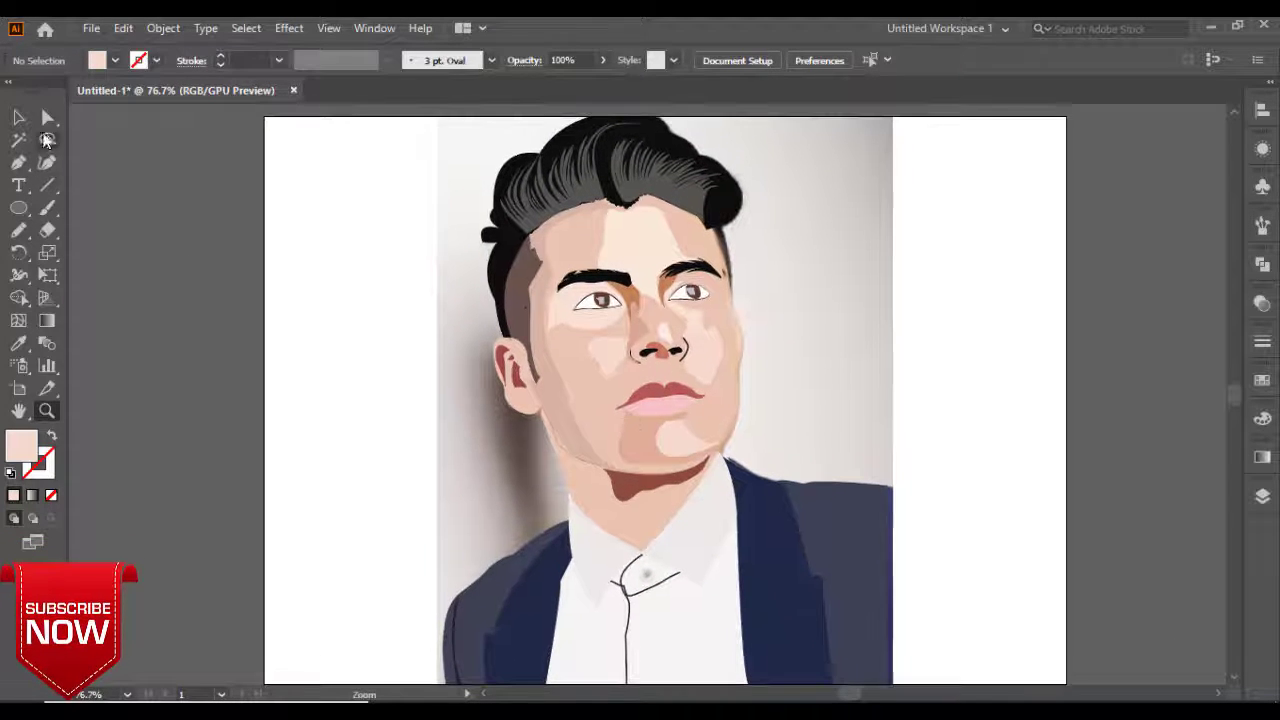